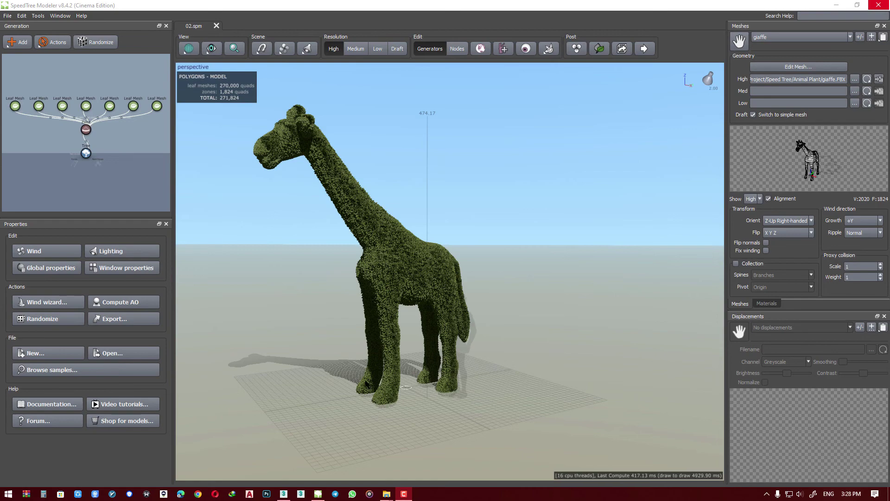
Step: Orbit around the finished giraffe topiary, then switch to the hippo model in 3ds Max
{"action": "mouse_move", "coordinate": [366, 384]}
{"action": "middle_mouse_down"}
{"action": "mouse_move", "coordinate": [425, 383]}
{"action": "mouse_move", "coordinate": [386, 398]}
{"action": "middle_mouse_up"}
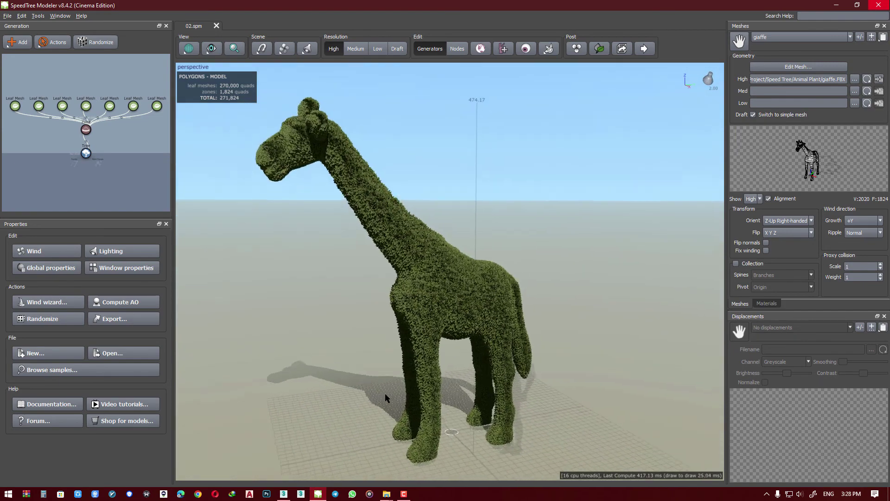
{"action": "left_click", "coordinate": [284, 494]}
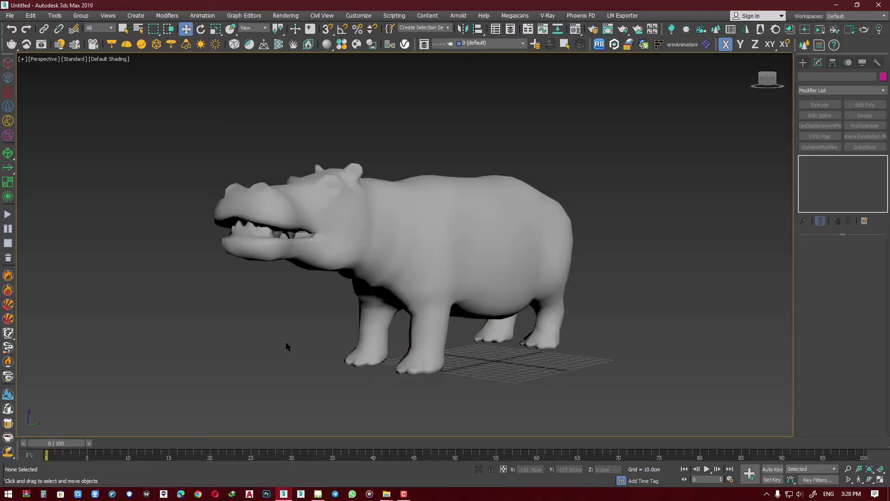
Step: Orbit and zoom around the hippo in 3ds Max, then return to SpeedTree Modeler
{"action": "scroll", "coordinate": [336, 286], "scroll_direction": "down", "scroll_amount": 5}
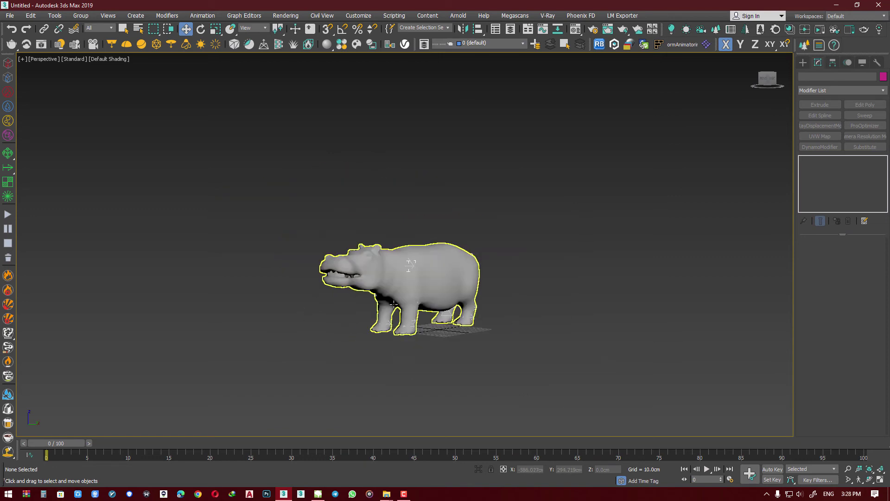
{"action": "mouse_move", "coordinate": [372, 308]}
{"action": "middle_mouse_down", "text": "alt"}
{"action": "mouse_move", "coordinate": [360, 308]}
{"action": "mouse_move", "coordinate": [448, 306]}
{"action": "mouse_move", "coordinate": [397, 302]}
{"action": "mouse_move", "coordinate": [403, 309]}
{"action": "mouse_move", "coordinate": [372, 324]}
{"action": "mouse_move", "coordinate": [395, 329]}
{"action": "middle_mouse_up", "text": "alt"}
{"action": "scroll", "coordinate": [403, 308], "scroll_direction": "up", "scroll_amount": 3}
{"action": "scroll", "coordinate": [410, 318], "scroll_direction": "up", "scroll_amount": 5}
{"action": "scroll", "coordinate": [389, 331], "scroll_direction": "up", "scroll_amount": 3}
{"action": "scroll", "coordinate": [389, 331], "scroll_direction": "down", "scroll_amount": 10}
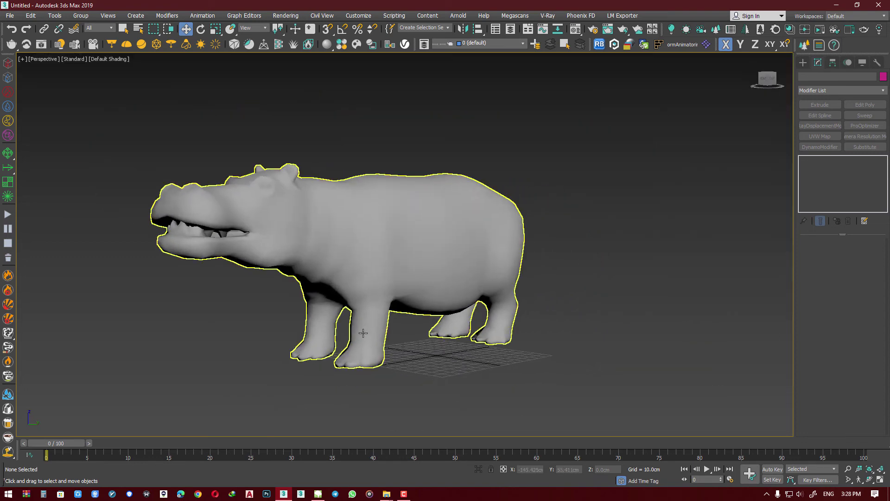
{"action": "left_click", "coordinate": [318, 494]}
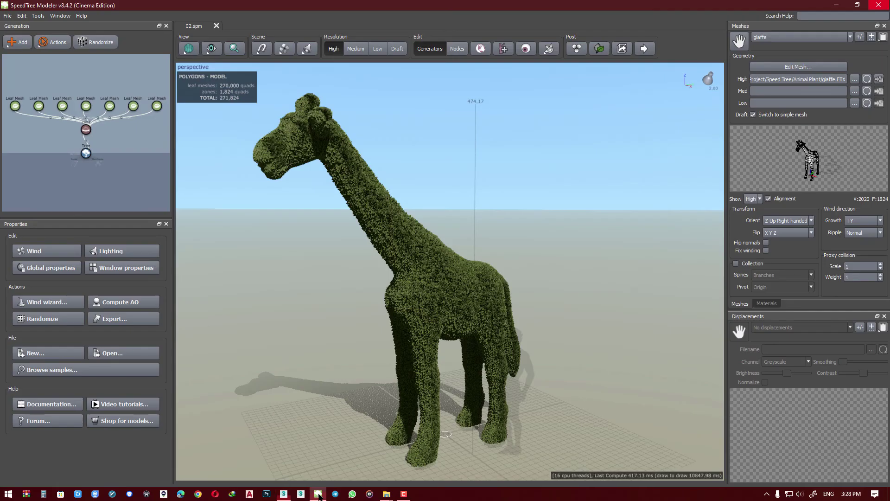
Step: Create a new tree scene and import hippopotamus.FBX as a mesh to grow things off
{"action": "left_click", "coordinate": [7, 16]}
{"action": "left_click", "coordinate": [338, 191]}
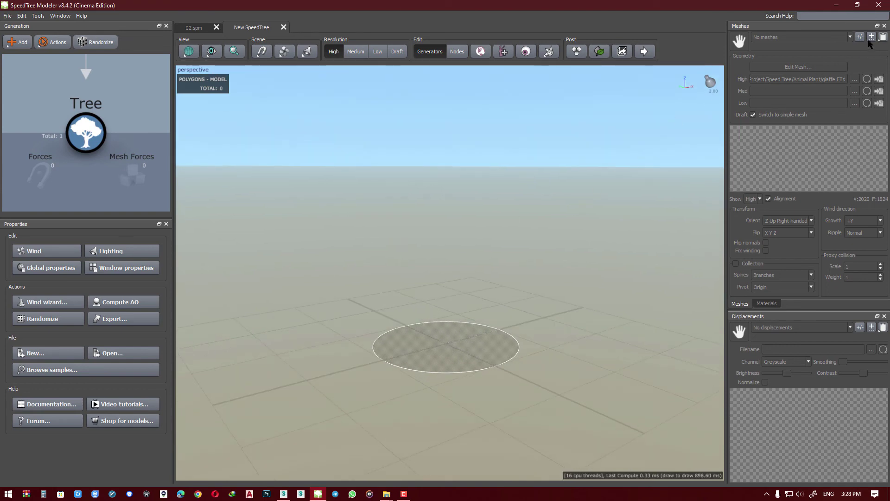
{"action": "left_click", "coordinate": [872, 37]}
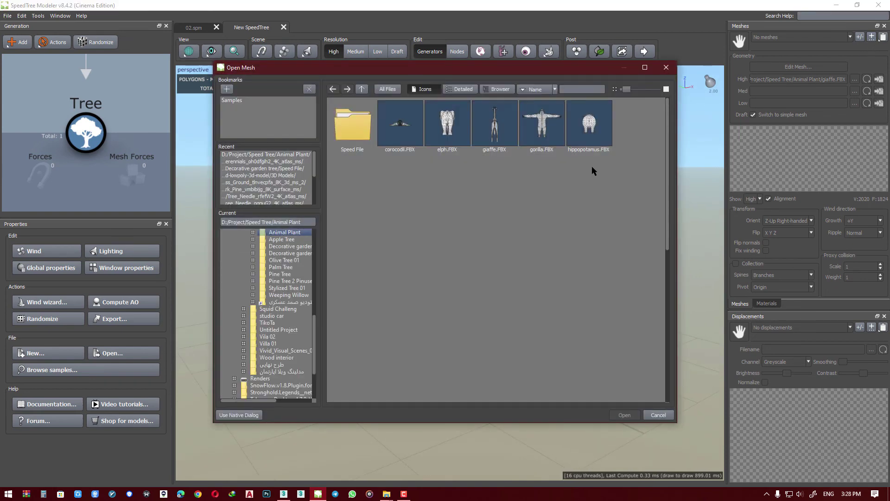
{"action": "double_click", "coordinate": [587, 134]}
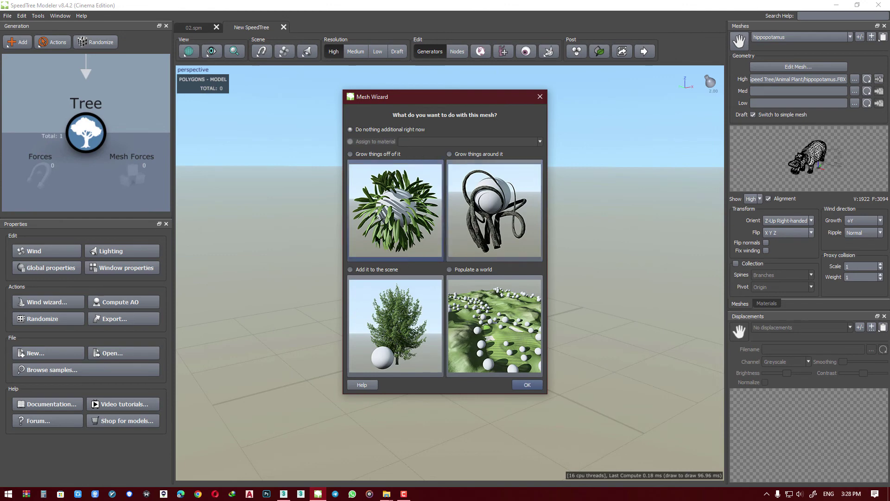
{"action": "left_click", "coordinate": [518, 386]}
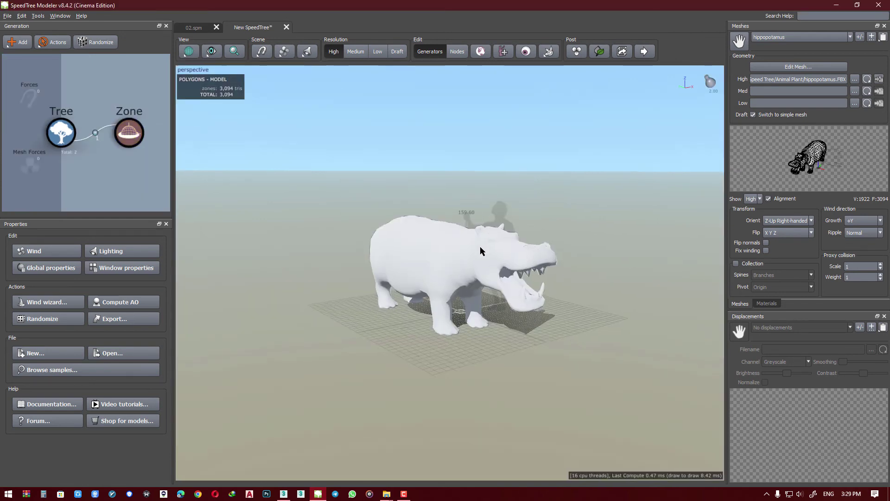
{"action": "mouse_move", "coordinate": [480, 246]}
{"action": "left_mouse_down"}
{"action": "mouse_move", "coordinate": [394, 246]}
{"action": "mouse_move", "coordinate": [522, 246]}
{"action": "mouse_move", "coordinate": [422, 246]}
{"action": "left_mouse_up"}
{"action": "key", "text": "space"}
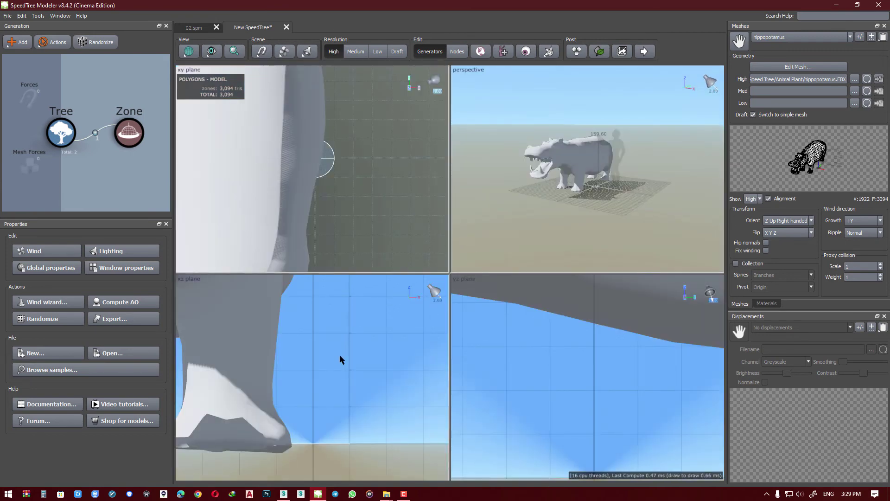
{"action": "scroll", "coordinate": [339, 355], "scroll_direction": "down", "scroll_amount": 3}
{"action": "scroll", "coordinate": [335, 358], "scroll_direction": "down", "scroll_amount": 3}
{"action": "middle_click_drag", "start_coordinate": [324, 348], "coordinate": [349, 371]}
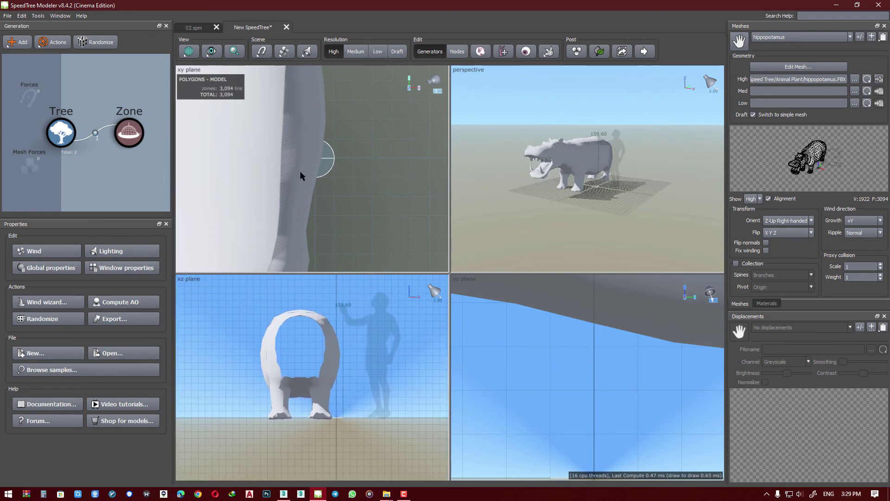
{"action": "scroll", "coordinate": [310, 173], "scroll_direction": "down", "scroll_amount": 3}
{"action": "scroll", "coordinate": [312, 174], "scroll_direction": "down", "scroll_amount": 2}
{"action": "scroll", "coordinate": [624, 382], "scroll_direction": "down", "scroll_amount": 2}
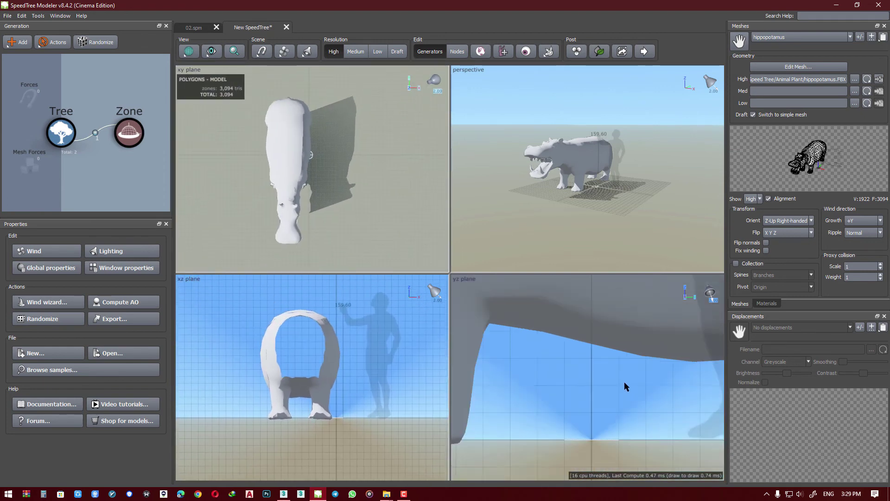
{"action": "scroll", "coordinate": [624, 382], "scroll_direction": "down", "scroll_amount": 3}
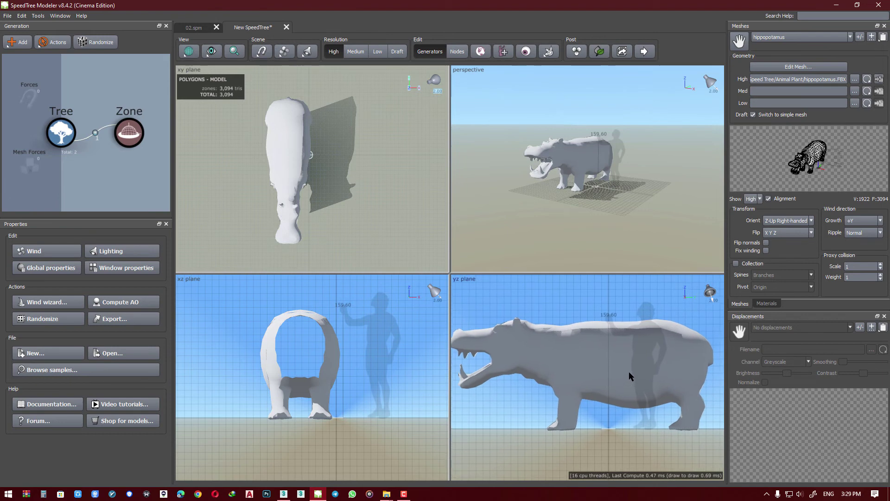
{"action": "double_click", "coordinate": [605, 238]}
{"action": "scroll", "coordinate": [465, 243], "scroll_direction": "up", "scroll_amount": 2}
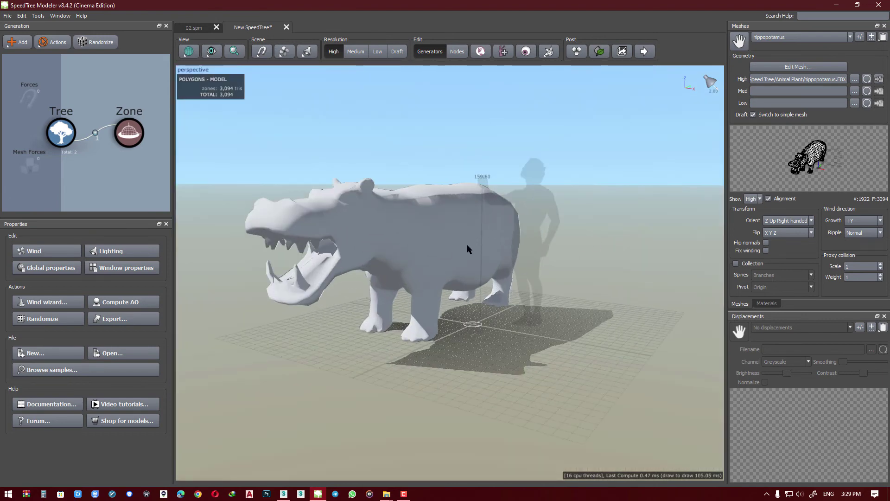
{"action": "mouse_move", "coordinate": [467, 244]}
{"action": "left_mouse_down"}
{"action": "mouse_move", "coordinate": [468, 183]}
{"action": "mouse_move", "coordinate": [457, 160]}
{"action": "mouse_move", "coordinate": [324, 139]}
{"action": "mouse_move", "coordinate": [383, 139]}
{"action": "left_mouse_up"}
{"action": "scroll", "coordinate": [502, 243], "scroll_direction": "up", "scroll_amount": 2}
{"action": "scroll", "coordinate": [501, 233], "scroll_direction": "up", "scroll_amount": 2}
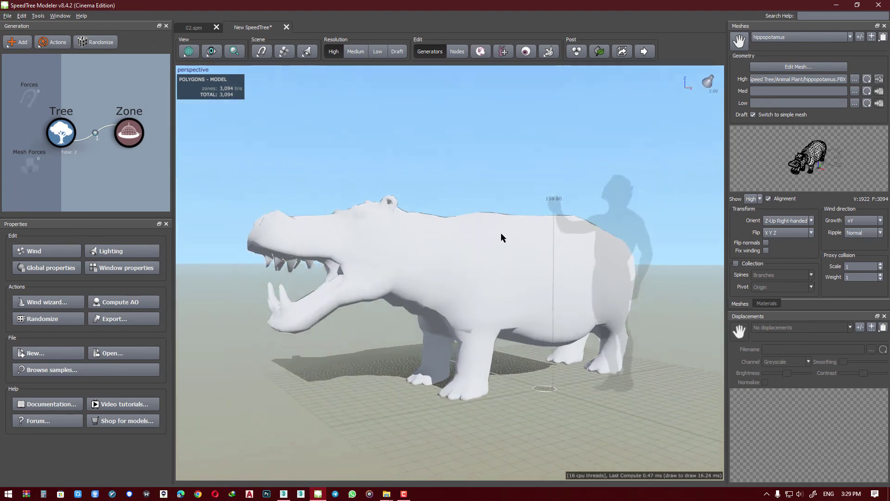
{"action": "scroll", "coordinate": [501, 233], "scroll_direction": "up", "scroll_amount": 2}
{"action": "scroll", "coordinate": [483, 236], "scroll_direction": "up", "scroll_amount": 2}
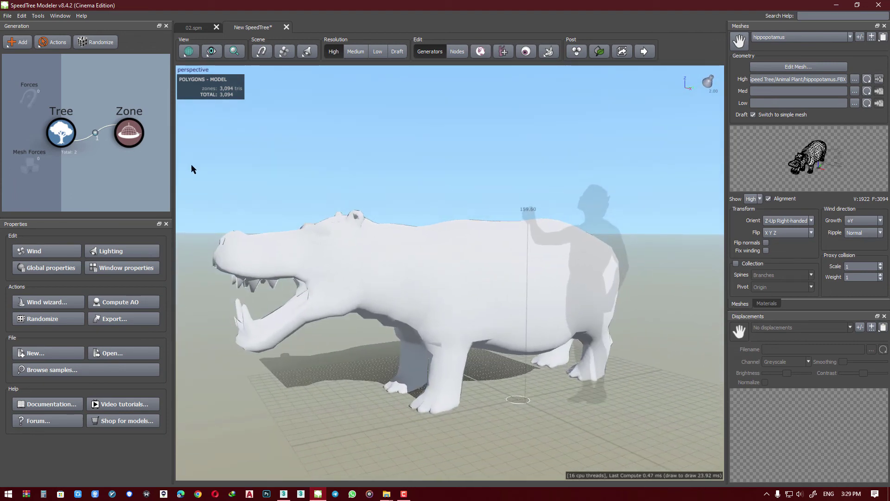
{"action": "left_click", "coordinate": [129, 133]}
Step: Add a Leaf Mesh generator to the Zone with 20000 leaves of size 10
{"action": "right_click", "coordinate": [134, 135]}
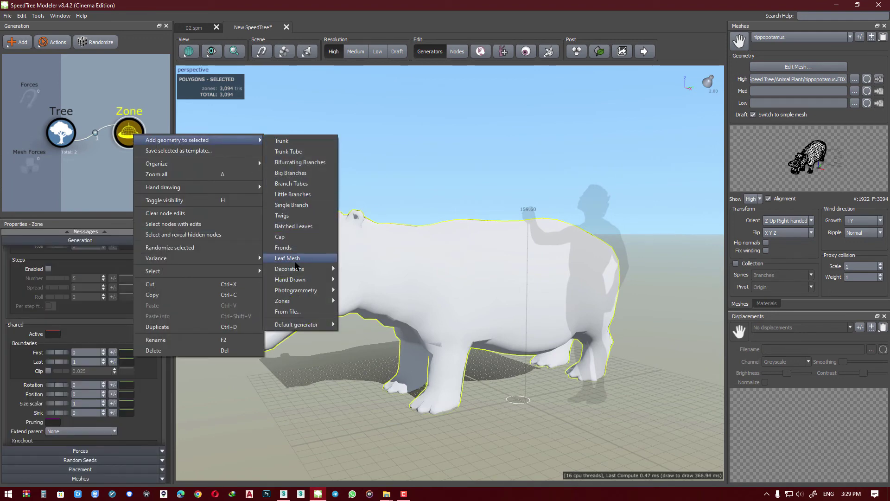
{"action": "left_click", "coordinate": [295, 260]}
{"action": "left_click", "coordinate": [27, 242]}
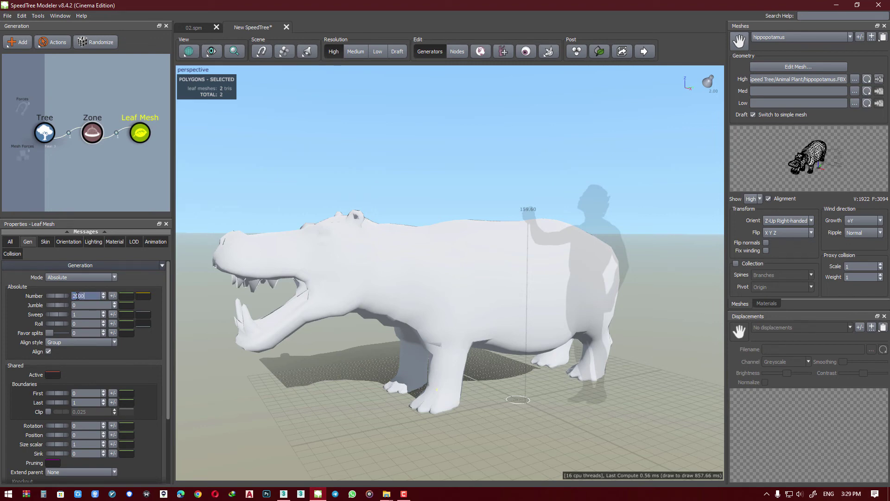
{"action": "type", "text": "00"}
{"action": "key", "text": "Return"}
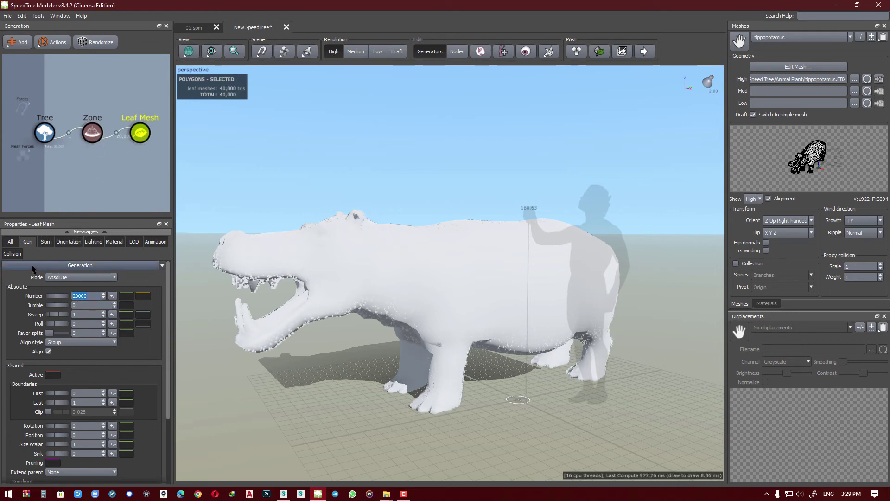
{"action": "left_click", "coordinate": [44, 244]}
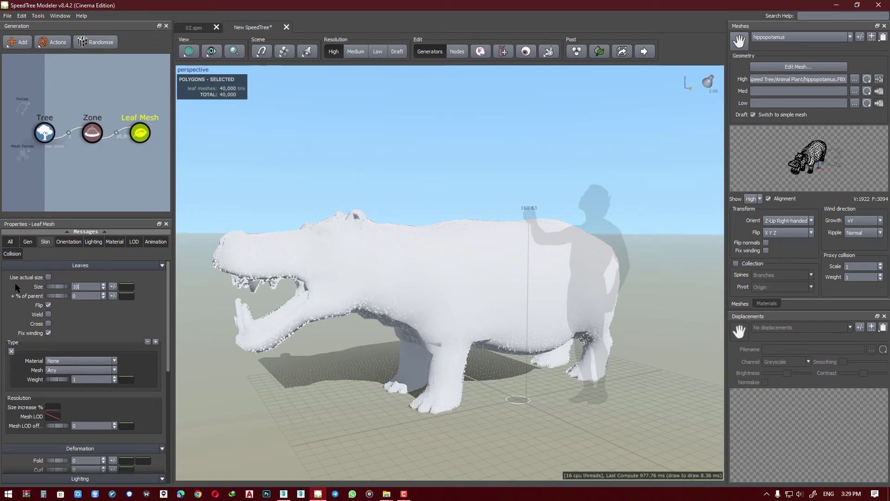
{"action": "key", "text": "Return"}
Step: Orbit and zoom around the leaf-covered hippo, then bring up the leaf material settings
{"action": "scroll", "coordinate": [408, 254], "scroll_direction": "up", "scroll_amount": 1}
{"action": "scroll", "coordinate": [395, 265], "scroll_direction": "up", "scroll_amount": 2}
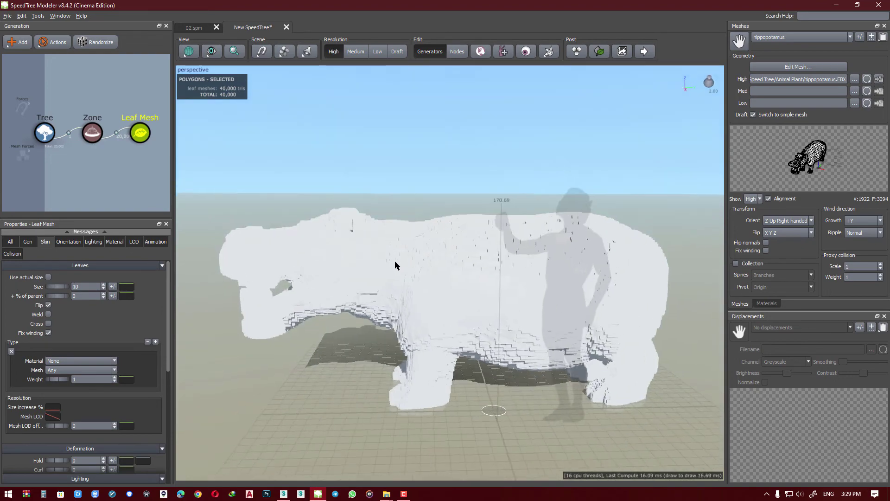
{"action": "mouse_move", "coordinate": [395, 265]}
{"action": "left_mouse_down"}
{"action": "mouse_move", "coordinate": [486, 258]}
{"action": "mouse_move", "coordinate": [428, 258]}
{"action": "mouse_move", "coordinate": [445, 263]}
{"action": "left_mouse_up"}
{"action": "scroll", "coordinate": [427, 258], "scroll_direction": "up", "scroll_amount": 2}
{"action": "scroll", "coordinate": [431, 257], "scroll_direction": "up", "scroll_amount": 2}
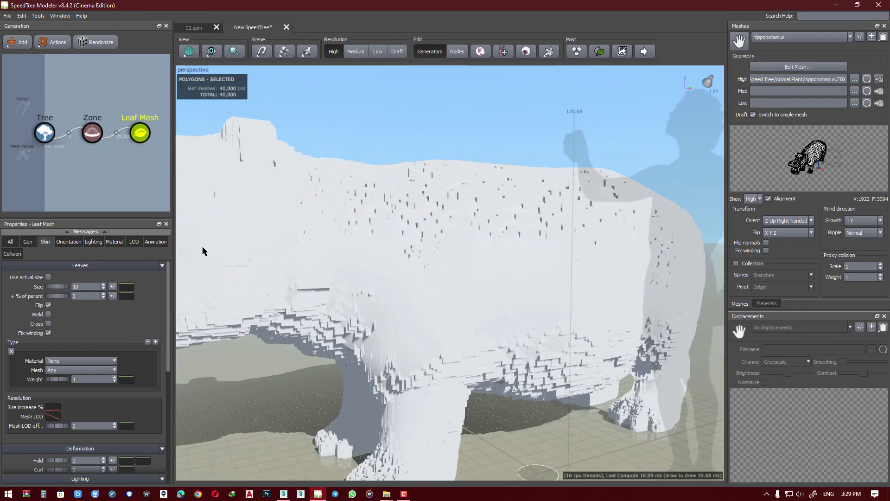
{"action": "left_click", "coordinate": [115, 242]}
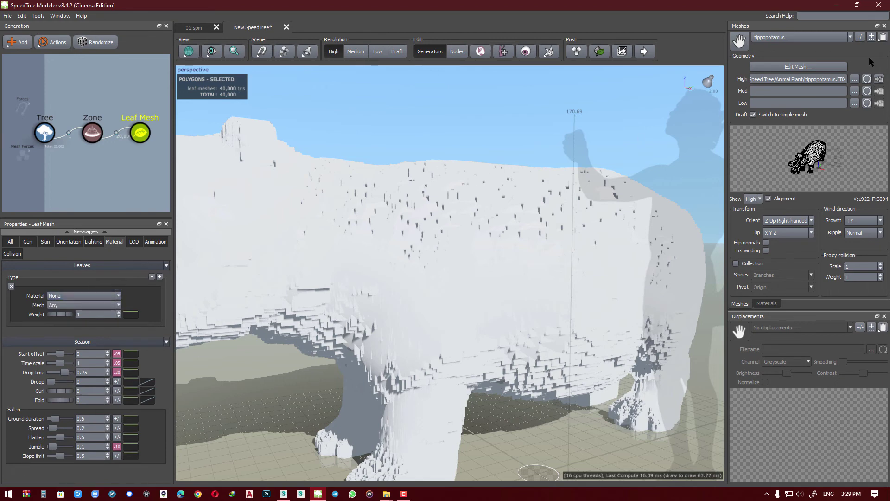
Step: Create a new material from the leaf albedo texture and add the leaf opacity map
{"action": "left_click", "coordinate": [766, 303]}
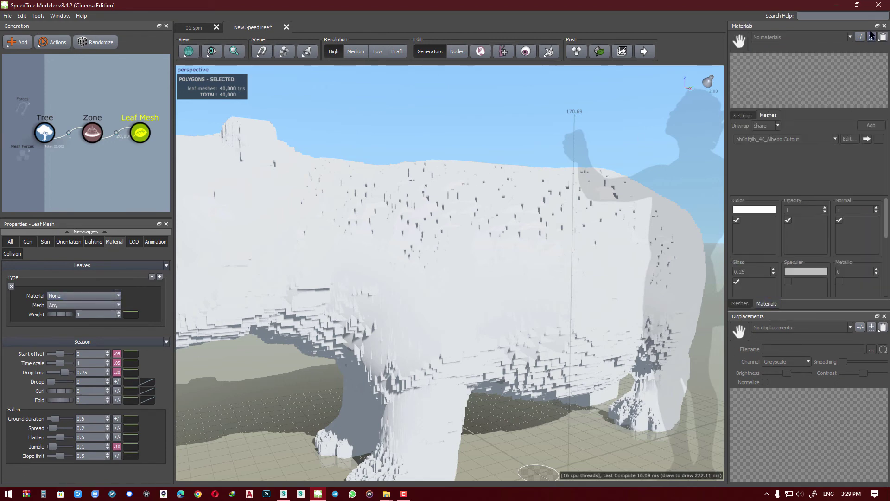
{"action": "left_click", "coordinate": [875, 35]}
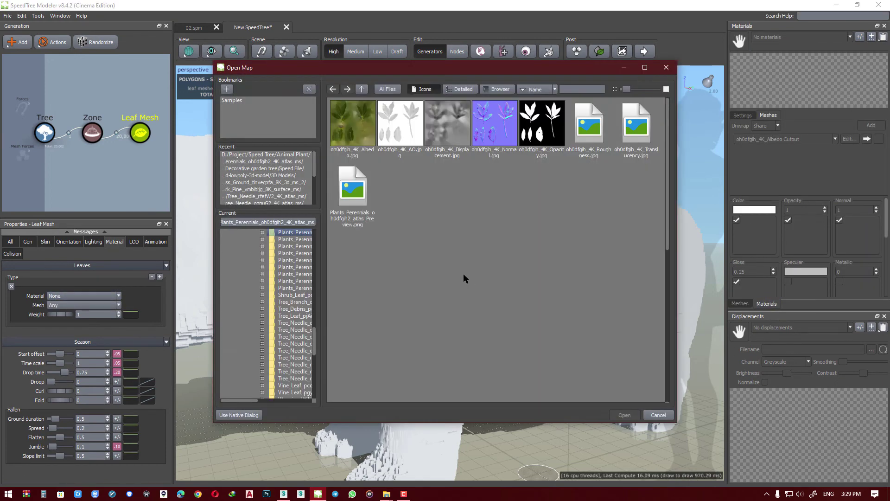
{"action": "double_click", "coordinate": [354, 132]}
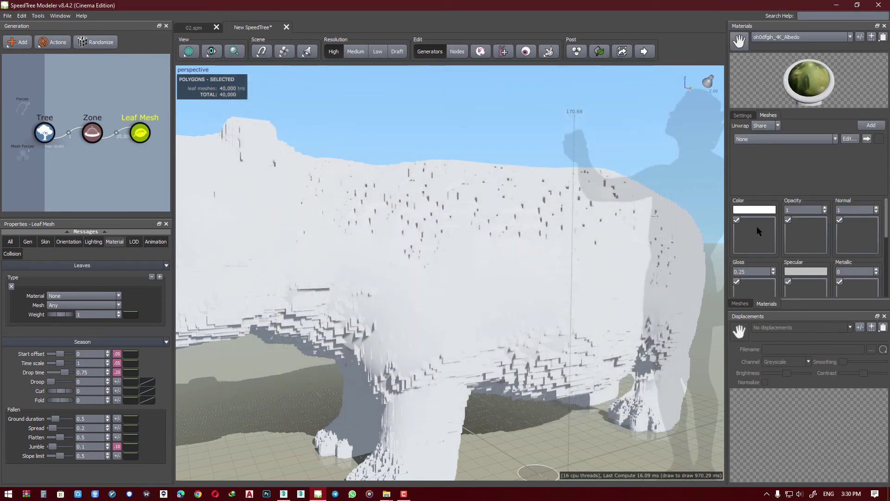
{"action": "double_click", "coordinate": [788, 230]}
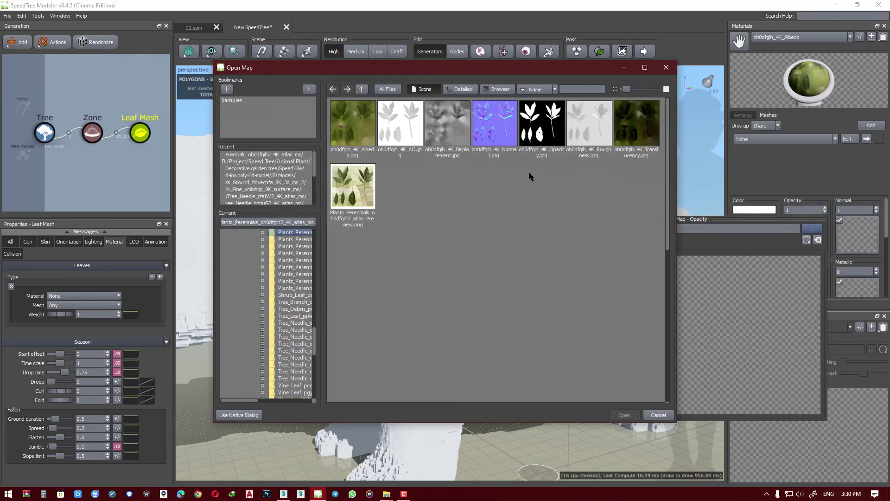
{"action": "double_click", "coordinate": [541, 123]}
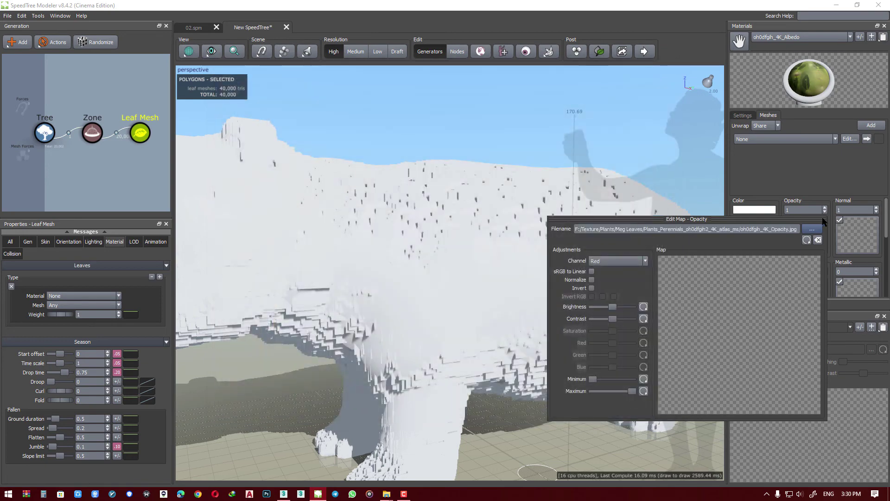
{"action": "left_click", "coordinate": [825, 220]}
Step: Load the purple leaf normal texture as normal map and the Roughness texture as gloss
{"action": "double_click", "coordinate": [857, 251]}
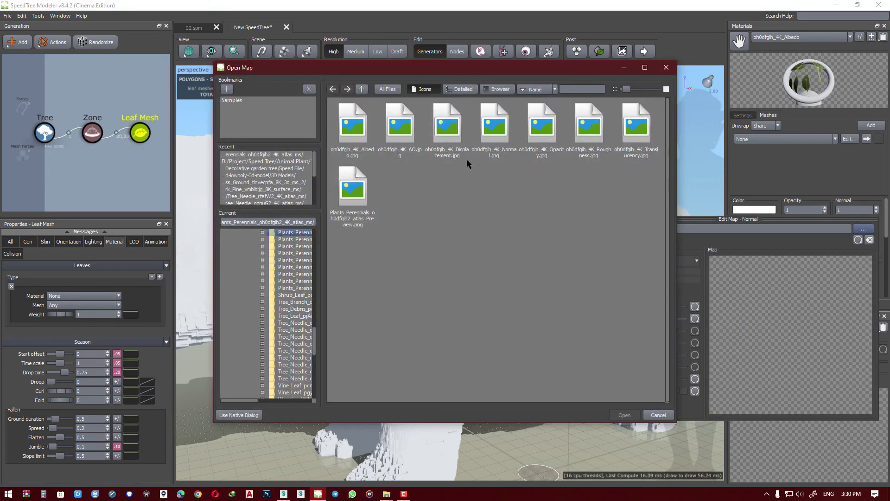
{"action": "double_click", "coordinate": [494, 139]}
{"action": "left_click", "coordinate": [823, 186]}
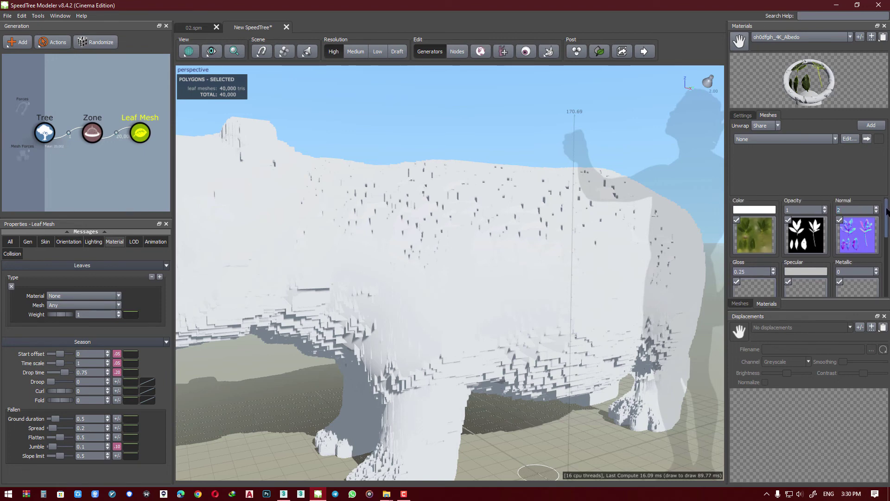
{"action": "scroll", "coordinate": [887, 211], "scroll_direction": "down", "scroll_amount": 2}
{"action": "double_click", "coordinate": [754, 246]}
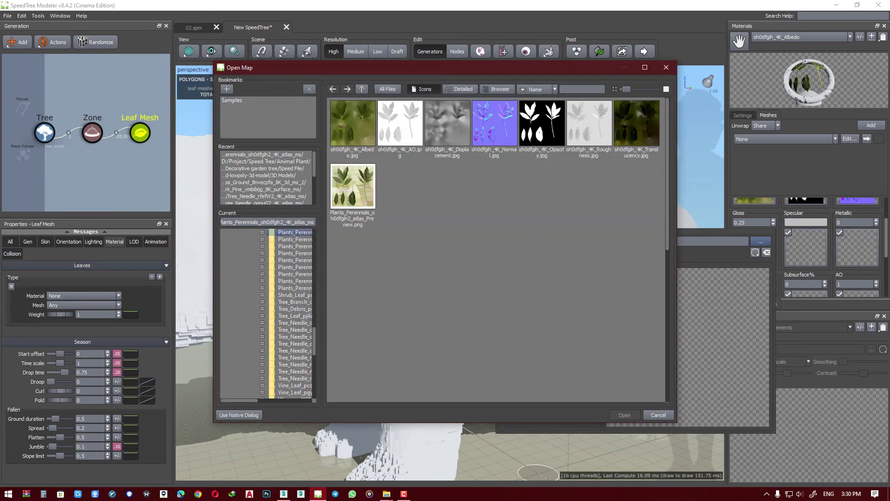
{"action": "double_click", "coordinate": [586, 139]}
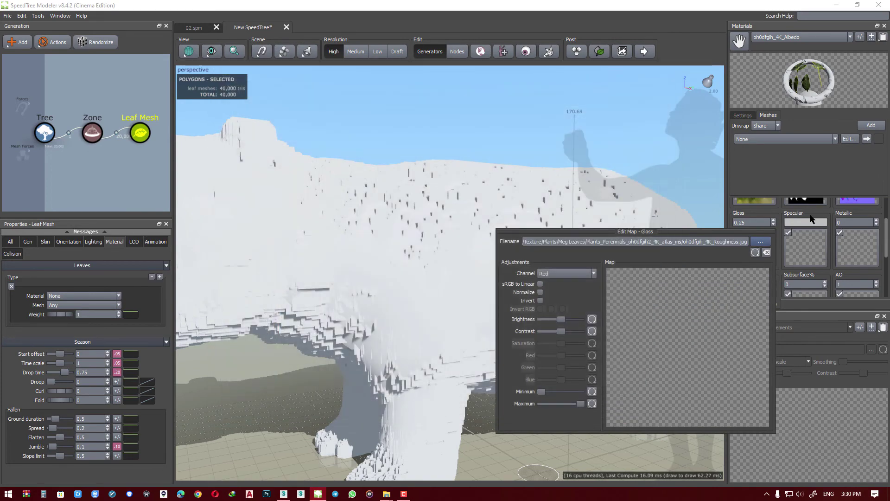
Step: Turn off the specular and metallic maps and load Translucency as the subsurface map
{"action": "left_click", "coordinate": [789, 233]}
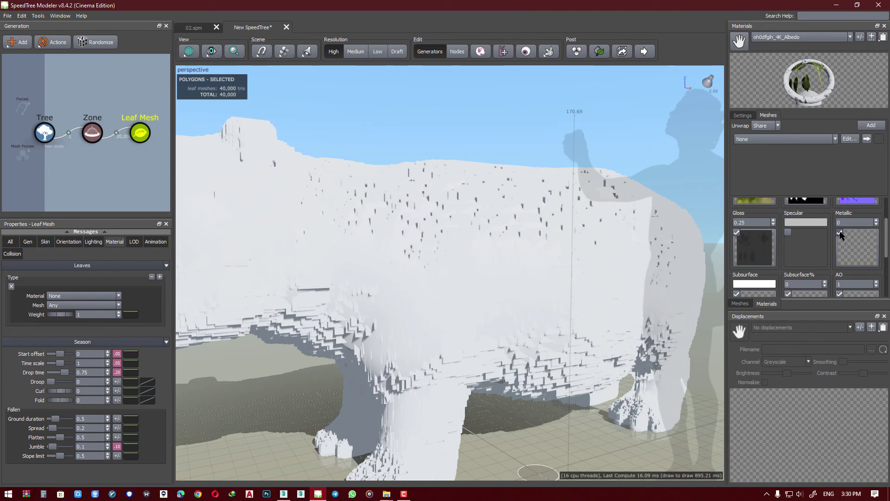
{"action": "left_click", "coordinate": [839, 233]}
{"action": "left_click_drag", "start_coordinate": [887, 232], "coordinate": [887, 250]}
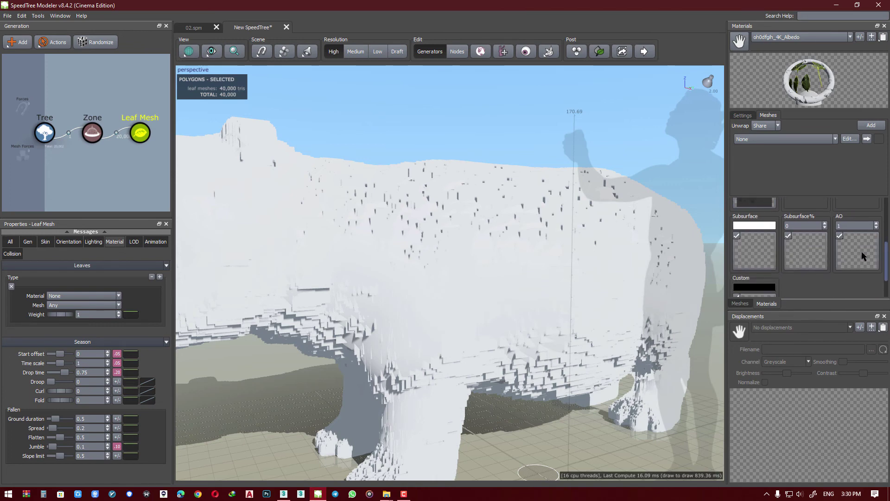
{"action": "left_click", "coordinate": [758, 246]}
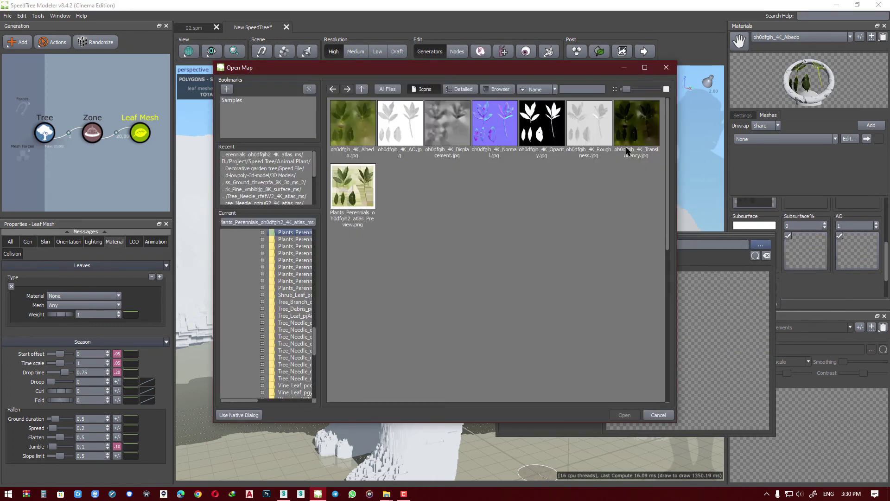
{"action": "double_click", "coordinate": [626, 151]}
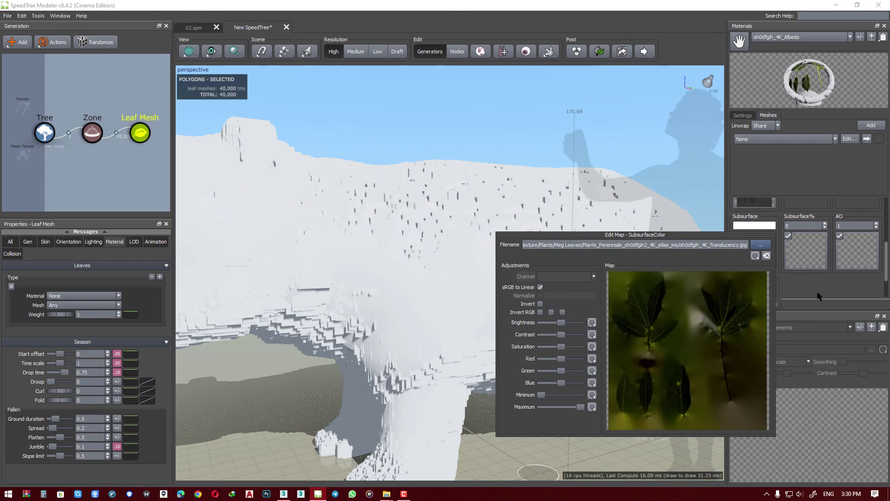
{"action": "left_click", "coordinate": [818, 295]}
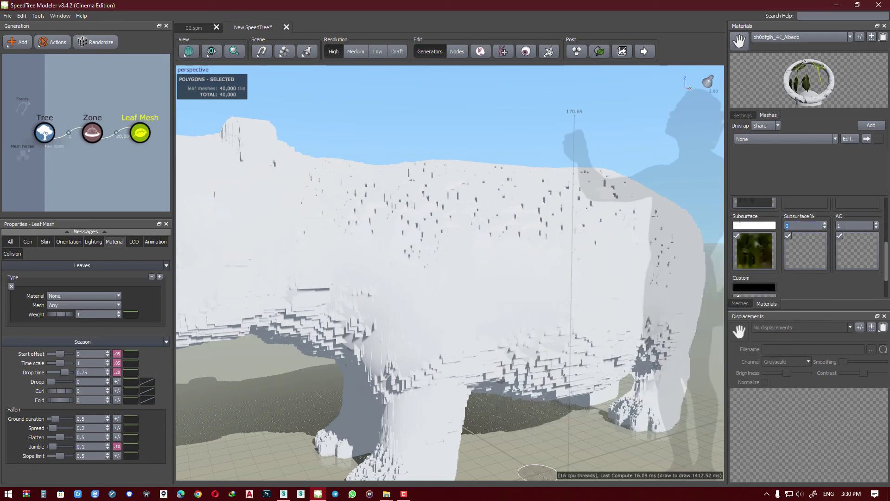
{"action": "type", "text": ".5"}
Step: Load the AO texture into the AO slot, make the material two-sided, and review the albedo map
{"action": "left_click", "coordinate": [850, 241]}
{"action": "double_click", "coordinate": [407, 121]}
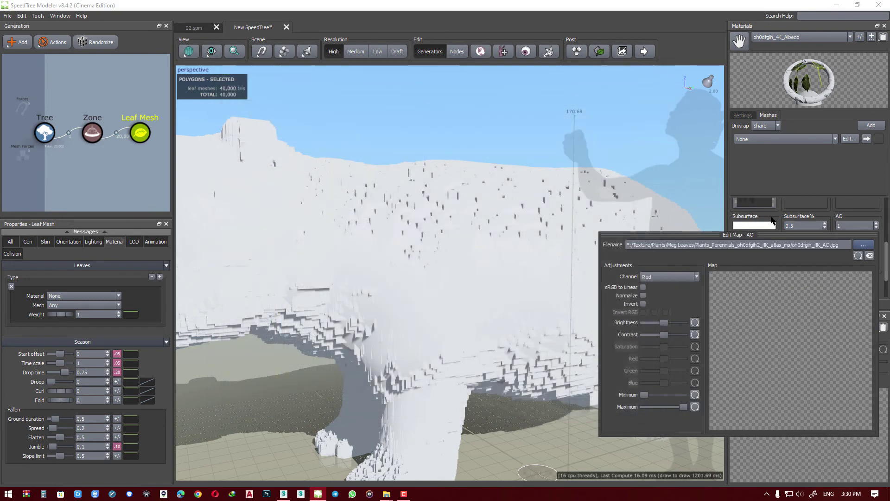
{"action": "left_click", "coordinate": [806, 176]}
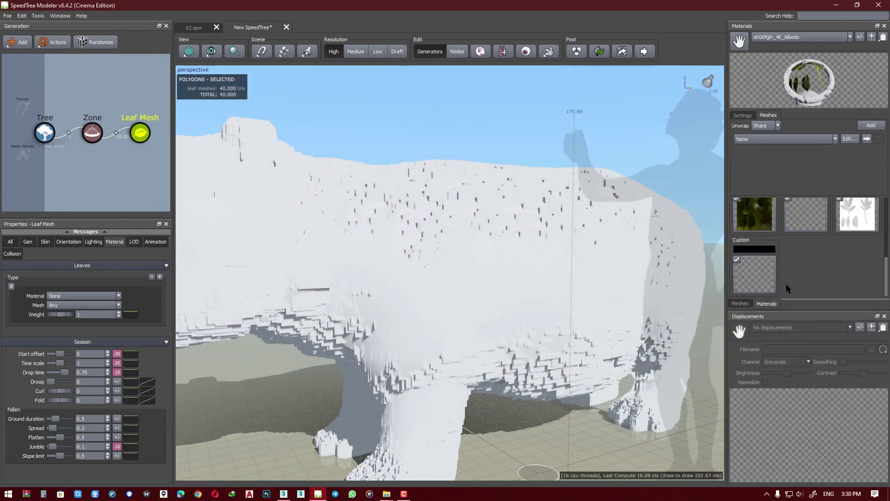
{"action": "scroll", "coordinate": [792, 277], "scroll_direction": "up", "scroll_amount": 2}
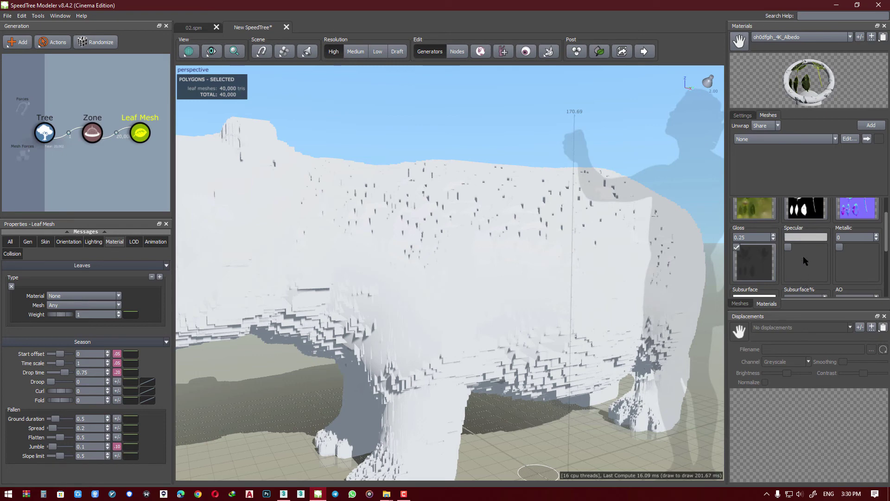
{"action": "left_click", "coordinate": [743, 115]}
{"action": "left_click", "coordinate": [763, 133]}
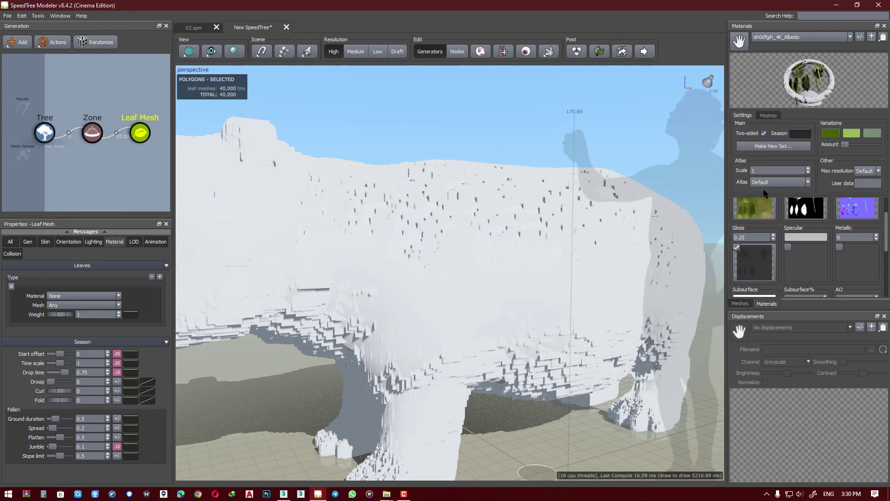
{"action": "double_click", "coordinate": [761, 209]}
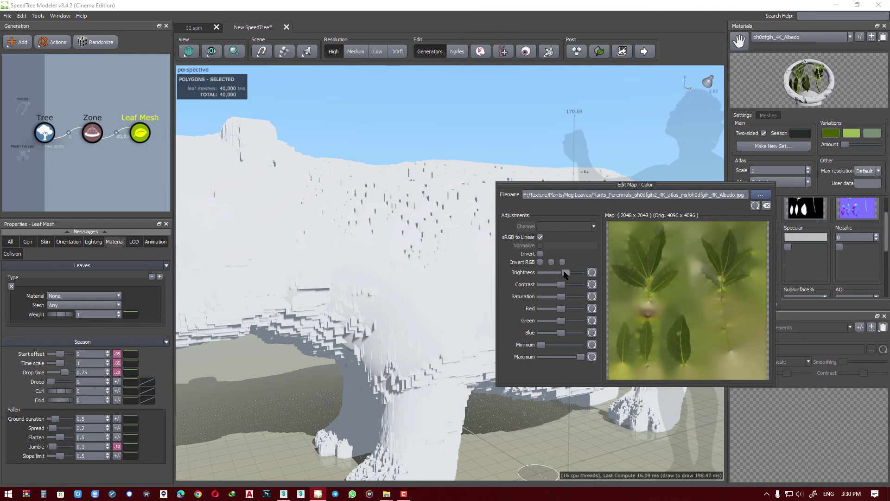
{"action": "left_click", "coordinate": [651, 116]}
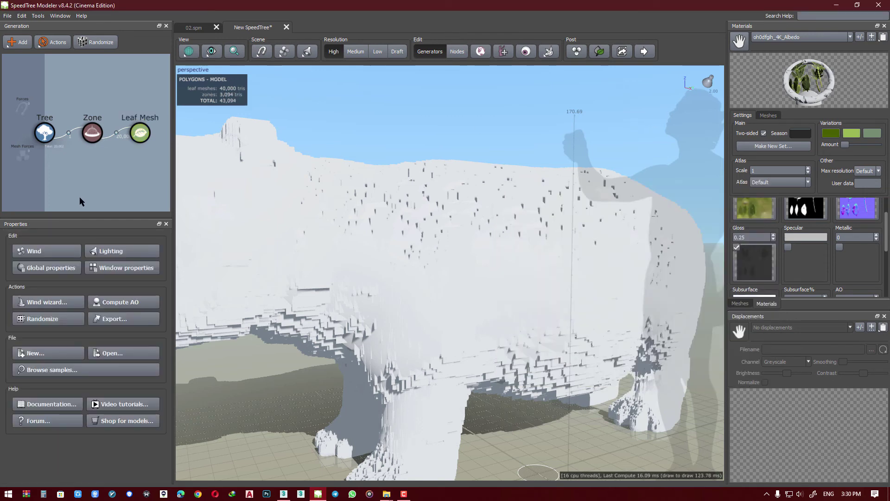
Step: Set the Leaf Mesh material to oh0dfgih_4K_Albedo and orbit to inspect the green leaves
{"action": "left_click", "coordinate": [140, 133]}
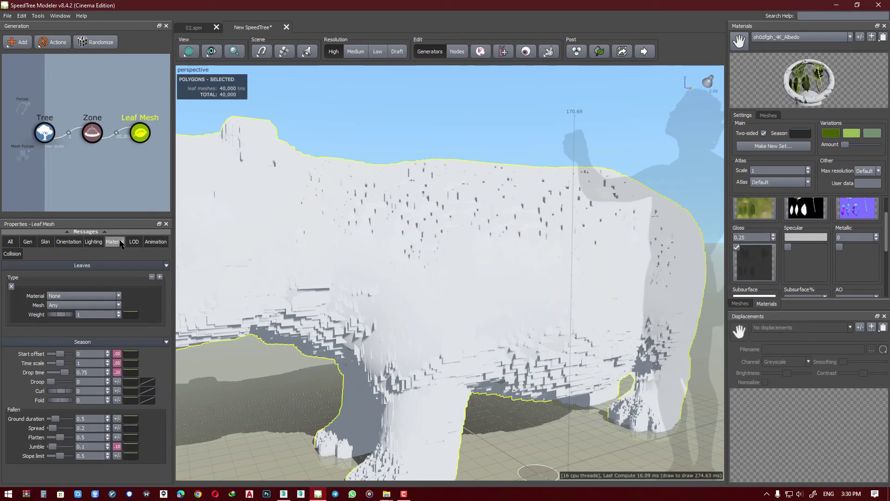
{"action": "left_click", "coordinate": [74, 299]}
{"action": "left_click", "coordinate": [71, 313]}
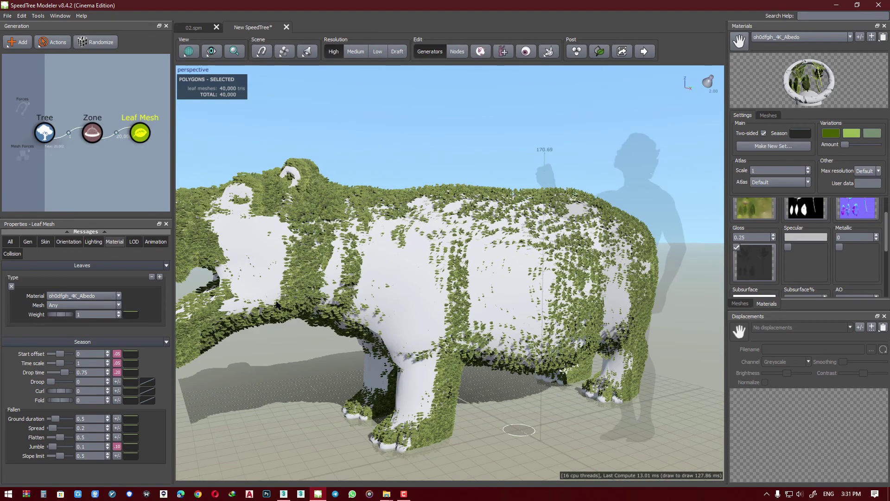
{"action": "left_click_drag", "start_coordinate": [276, 305], "coordinate": [259, 306]}
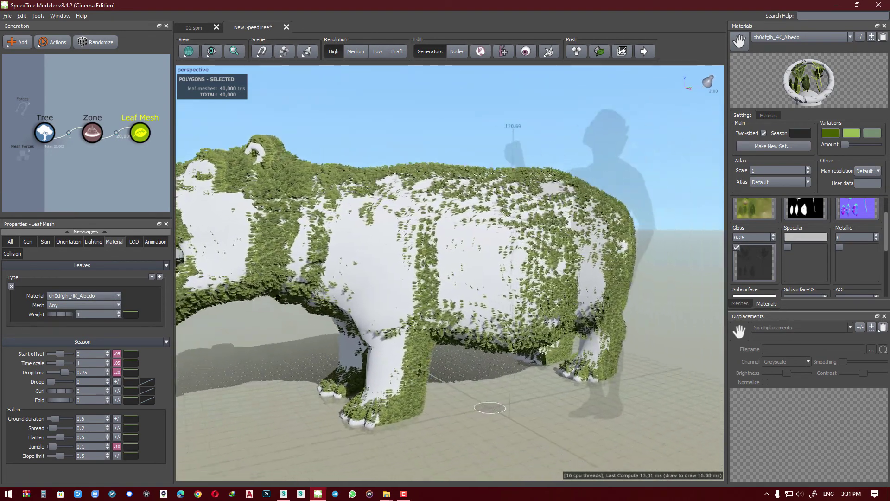
{"action": "scroll", "coordinate": [266, 293], "scroll_direction": "up", "scroll_amount": 2}
{"action": "scroll", "coordinate": [349, 310], "scroll_direction": "up", "scroll_amount": 4}
{"action": "scroll", "coordinate": [349, 310], "scroll_direction": "up", "scroll_amount": 4}
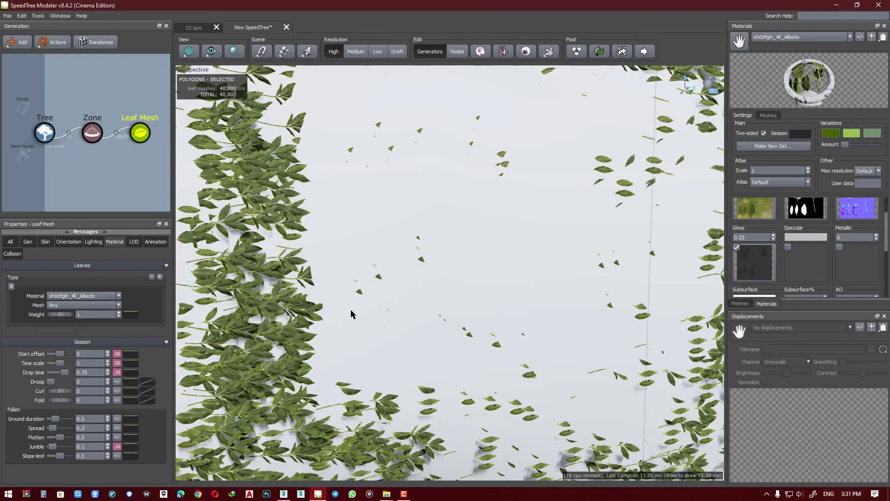
{"action": "left_click_drag", "start_coordinate": [350, 310], "coordinate": [369, 311]}
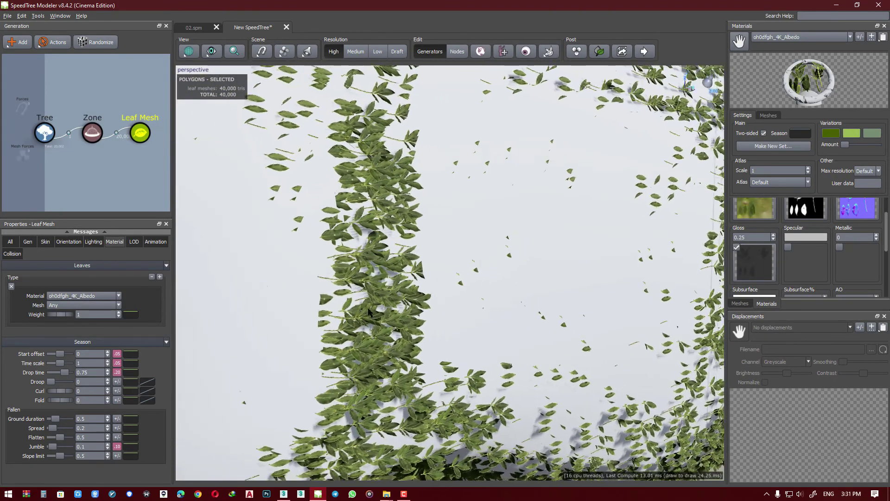
{"action": "scroll", "coordinate": [369, 312], "scroll_direction": "down", "scroll_amount": 4}
{"action": "scroll", "coordinate": [366, 308], "scroll_direction": "down", "scroll_amount": 4}
{"action": "scroll", "coordinate": [374, 305], "scroll_direction": "down", "scroll_amount": 1}
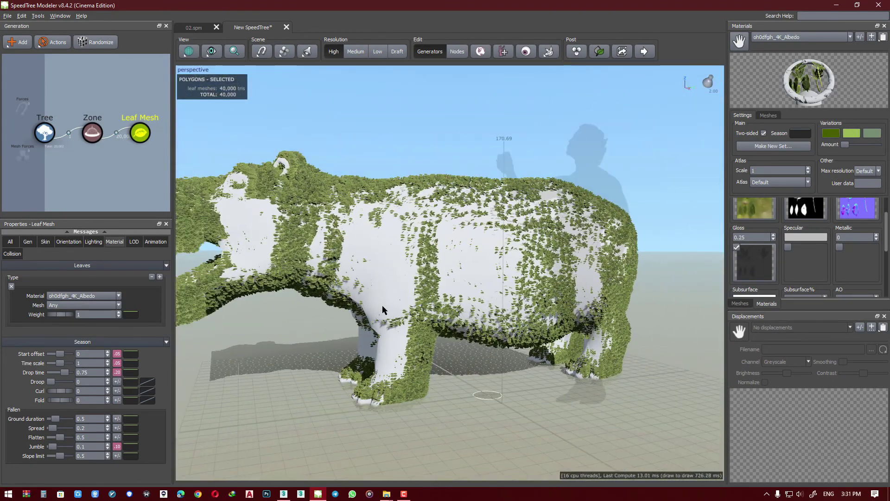
{"action": "left_click_drag", "start_coordinate": [375, 305], "coordinate": [391, 306]}
Step: Lower the hippo Zone's Size scalar in Boundaries to 0.71
{"action": "left_click", "coordinate": [390, 269]}
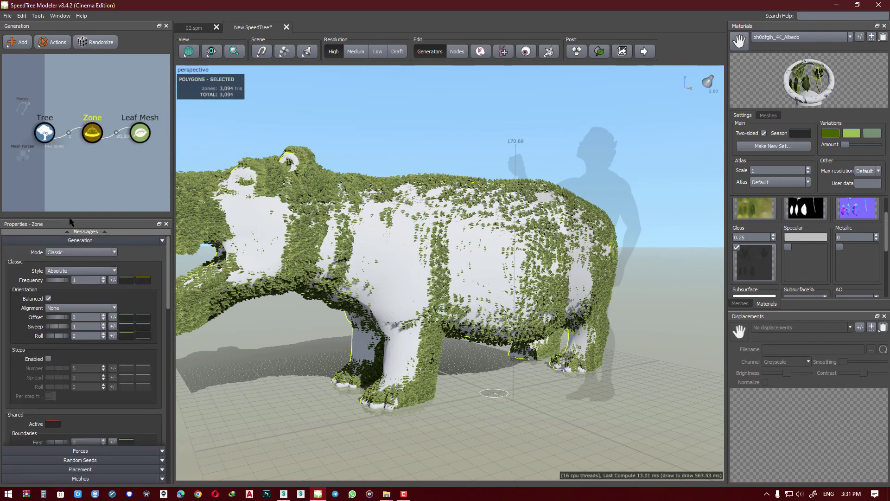
{"action": "scroll", "coordinate": [25, 267], "scroll_direction": "down", "scroll_amount": 4}
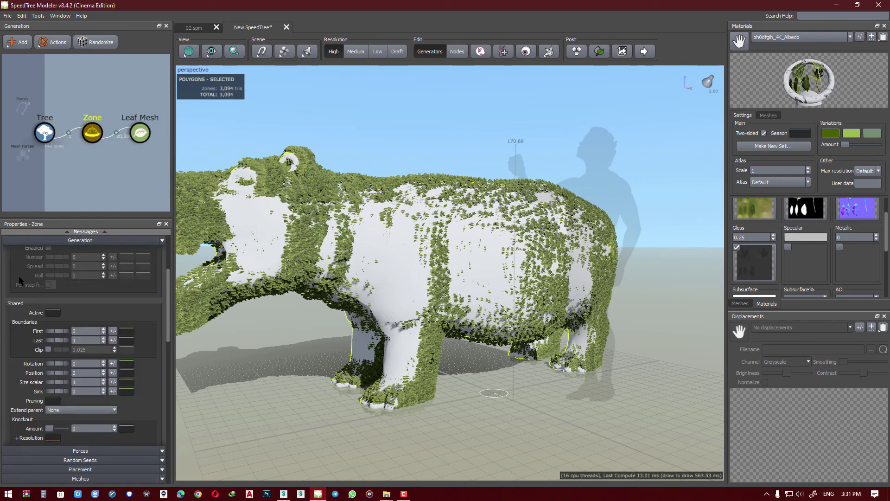
{"action": "scroll", "coordinate": [19, 279], "scroll_direction": "down", "scroll_amount": 2}
{"action": "scroll", "coordinate": [18, 277], "scroll_direction": "down", "scroll_amount": 2}
{"action": "scroll", "coordinate": [19, 277], "scroll_direction": "down", "scroll_amount": 1}
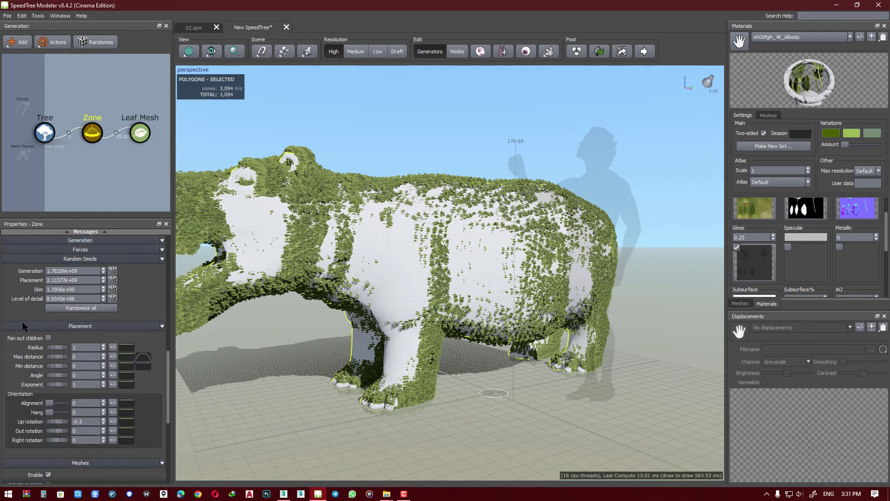
{"action": "scroll", "coordinate": [37, 385], "scroll_direction": "down", "scroll_amount": 2}
{"action": "scroll", "coordinate": [35, 390], "scroll_direction": "down", "scroll_amount": 2}
{"action": "scroll", "coordinate": [33, 390], "scroll_direction": "down", "scroll_amount": 2}
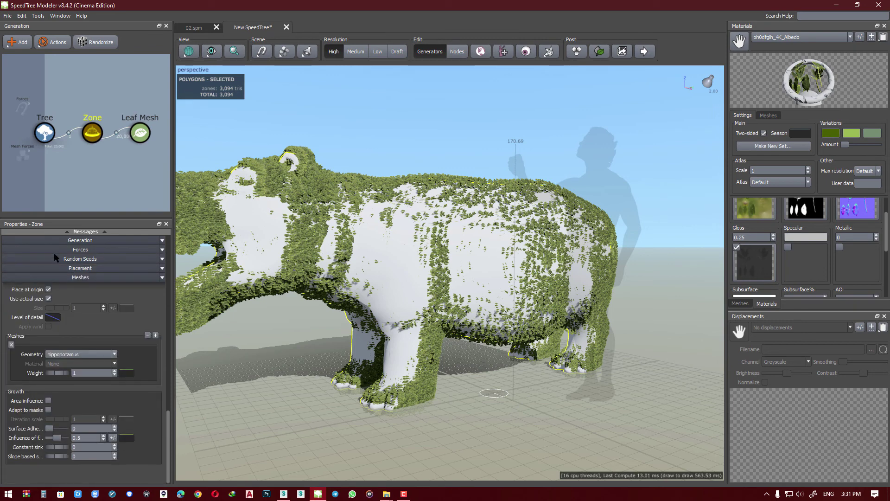
{"action": "left_click", "coordinate": [41, 240]}
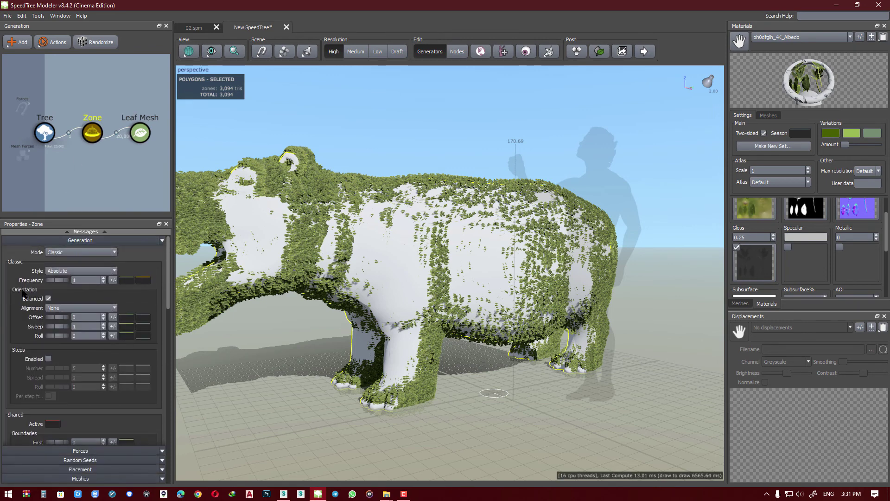
{"action": "scroll", "coordinate": [22, 316], "scroll_direction": "down", "scroll_amount": 3}
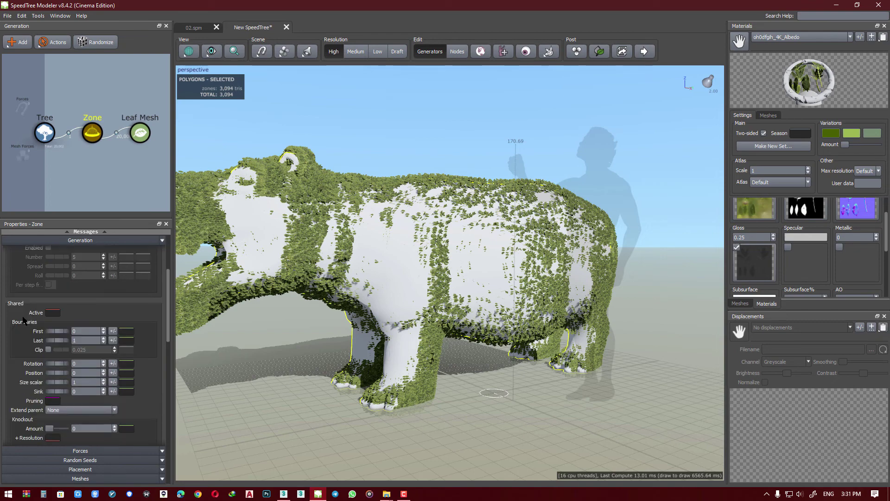
{"action": "scroll", "coordinate": [22, 316], "scroll_direction": "down", "scroll_amount": 2}
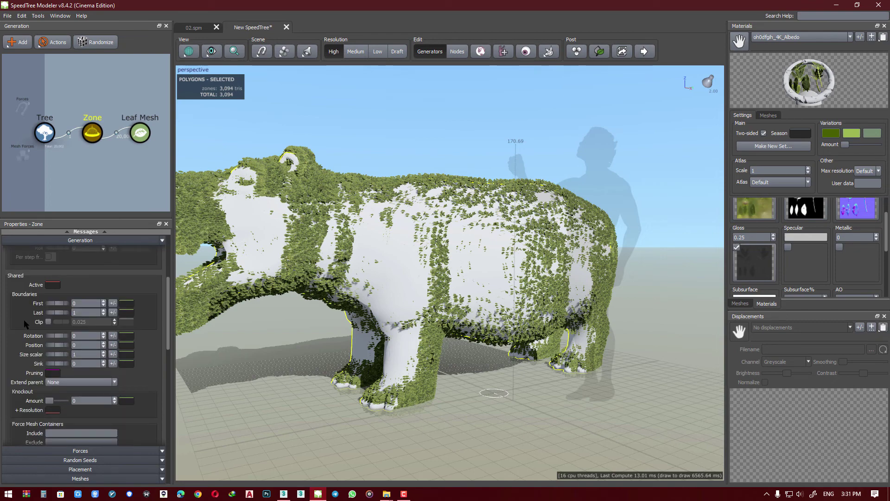
{"action": "left_click_drag", "start_coordinate": [64, 357], "coordinate": [51, 360]}
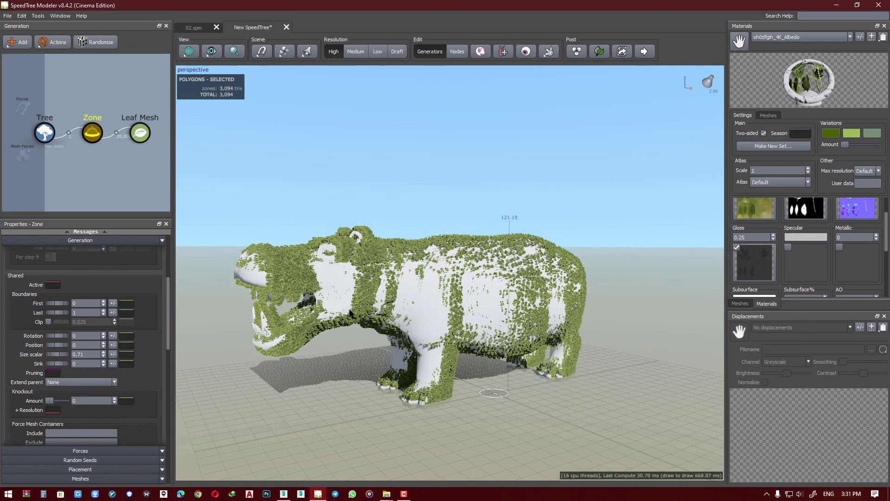
{"action": "left_click_drag", "start_coordinate": [288, 301], "coordinate": [316, 307]}
Step: Orbit to a front three-quarter view and raise the Size scalar back to about 0.89
{"action": "scroll", "coordinate": [316, 308], "scroll_direction": "up", "scroll_amount": 1}
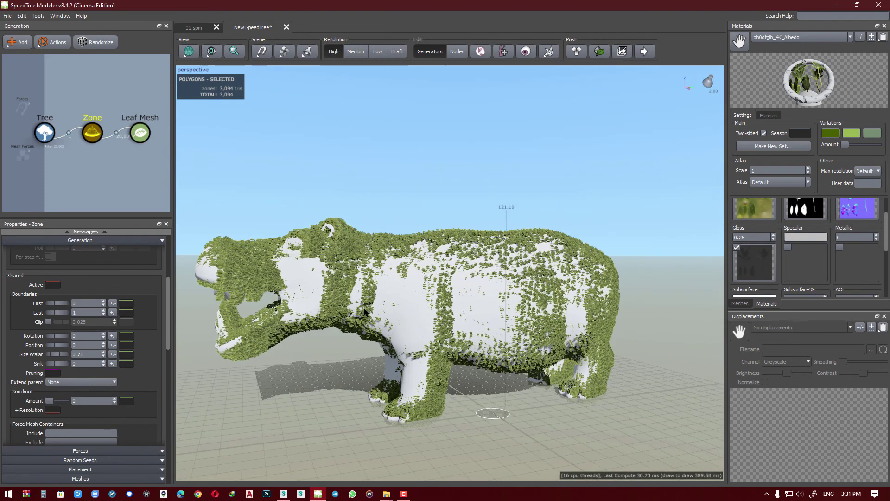
{"action": "scroll", "coordinate": [353, 300], "scroll_direction": "up", "scroll_amount": 1}
{"action": "scroll", "coordinate": [364, 296], "scroll_direction": "up", "scroll_amount": 1}
{"action": "scroll", "coordinate": [379, 294], "scroll_direction": "down", "scroll_amount": 2}
{"action": "mouse_move", "coordinate": [380, 294]}
{"action": "left_mouse_down"}
{"action": "mouse_move", "coordinate": [484, 290]}
{"action": "mouse_move", "coordinate": [191, 323]}
{"action": "left_mouse_up"}
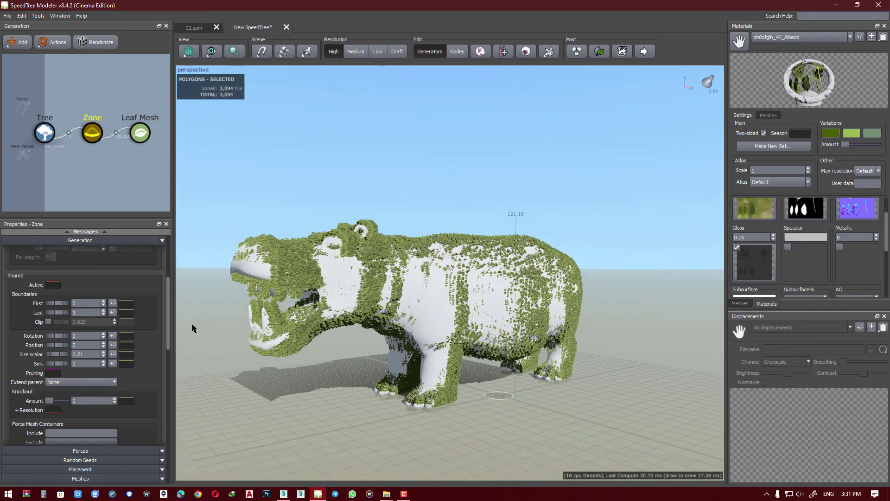
{"action": "left_click_drag", "start_coordinate": [50, 356], "coordinate": [64, 356]}
Step: Open the Leaf Mesh's Skin leaf size settings and view the hippo's leafy body
{"action": "left_click", "coordinate": [140, 133]}
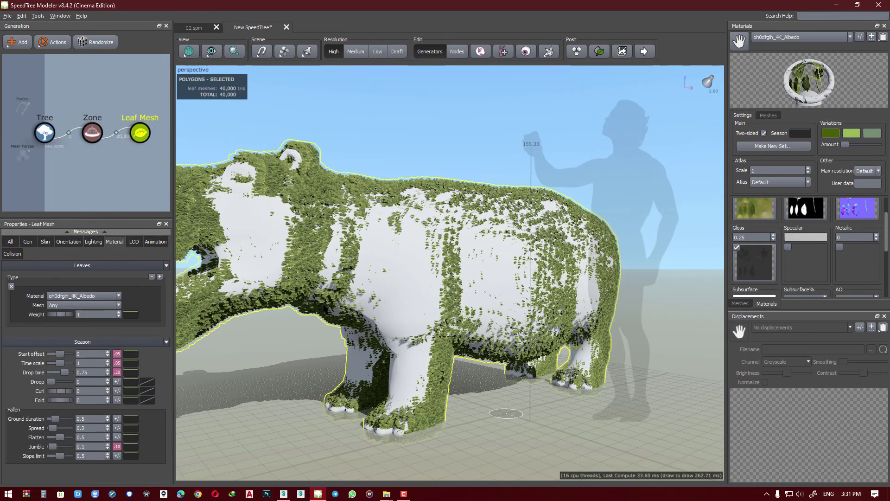
{"action": "left_click", "coordinate": [45, 242]}
{"action": "mouse_move", "coordinate": [311, 318]}
{"action": "left_mouse_down"}
{"action": "mouse_move", "coordinate": [417, 314]}
{"action": "mouse_move", "coordinate": [377, 311]}
{"action": "left_mouse_up"}
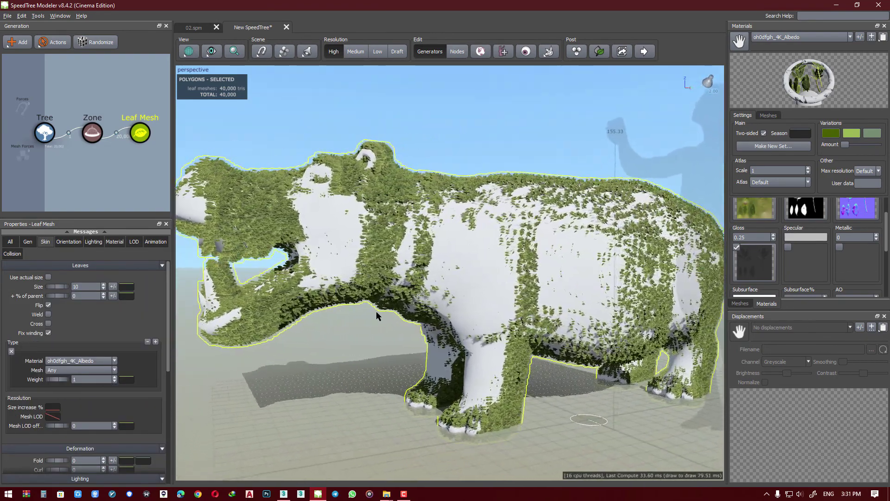
{"action": "scroll", "coordinate": [376, 310], "scroll_direction": "up", "scroll_amount": 5}
{"action": "scroll", "coordinate": [379, 313], "scroll_direction": "up", "scroll_amount": 3}
{"action": "scroll", "coordinate": [379, 313], "scroll_direction": "up", "scroll_amount": 3}
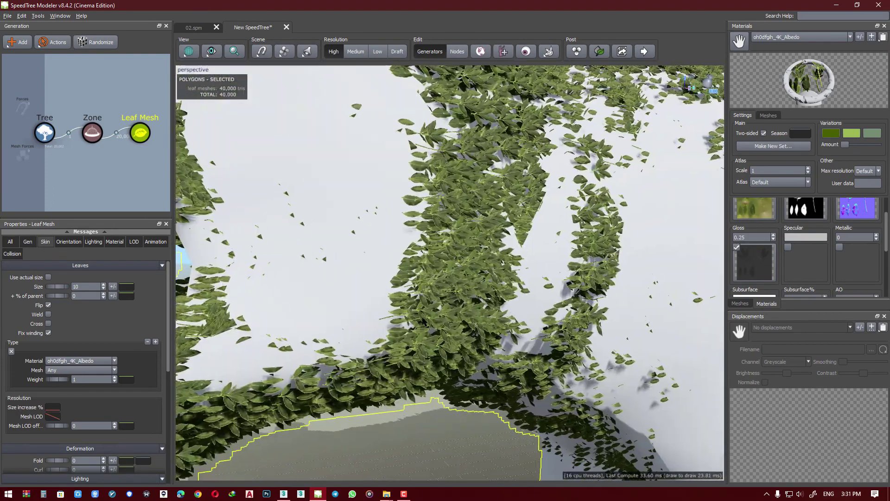
{"action": "scroll", "coordinate": [379, 313], "scroll_direction": "up", "scroll_amount": 3}
{"action": "scroll", "coordinate": [420, 324], "scroll_direction": "down", "scroll_amount": 3}
{"action": "scroll", "coordinate": [440, 322], "scroll_direction": "down", "scroll_amount": 3}
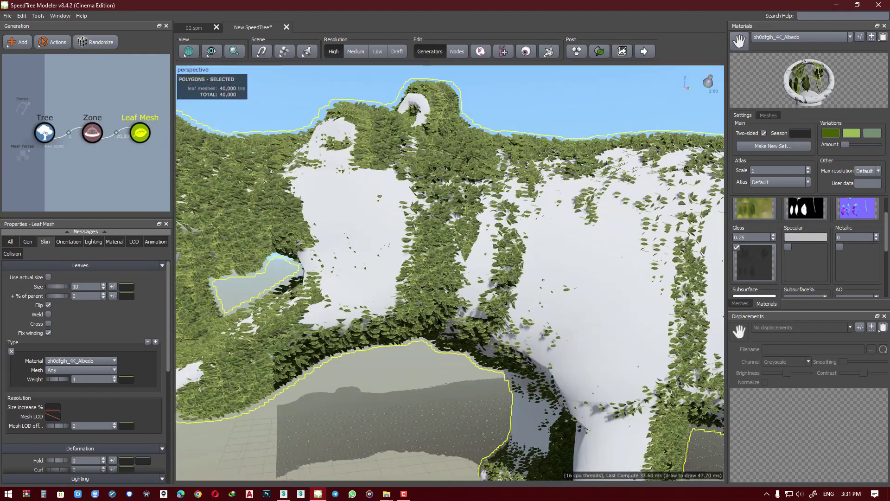
{"action": "mouse_move", "coordinate": [440, 322]}
{"action": "left_mouse_down"}
{"action": "mouse_move", "coordinate": [320, 341]}
{"action": "mouse_move", "coordinate": [367, 341]}
{"action": "left_mouse_up"}
{"action": "type", "text": "12"}
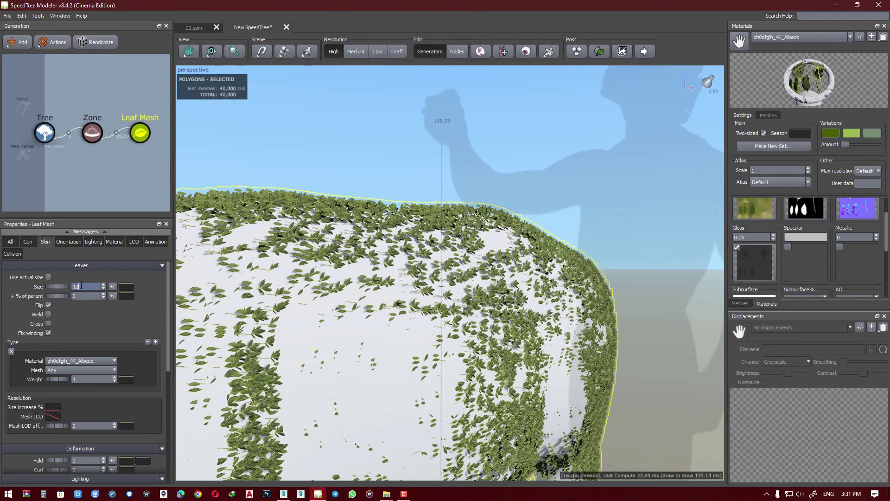
Step: Apply a Leaves Size of 12 and zoom to check the fuller coverage
{"action": "key", "text": "Return"}
{"action": "scroll", "coordinate": [394, 265], "scroll_direction": "up", "scroll_amount": 3}
{"action": "scroll", "coordinate": [493, 284], "scroll_direction": "up", "scroll_amount": 3}
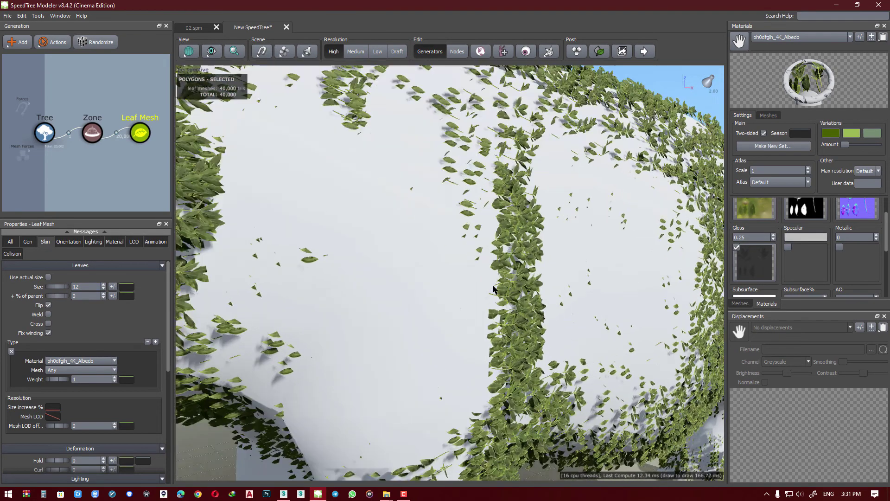
{"action": "scroll", "coordinate": [479, 284], "scroll_direction": "up", "scroll_amount": 3}
{"action": "scroll", "coordinate": [459, 285], "scroll_direction": "up", "scroll_amount": 2}
{"action": "scroll", "coordinate": [452, 284], "scroll_direction": "down", "scroll_amount": 2}
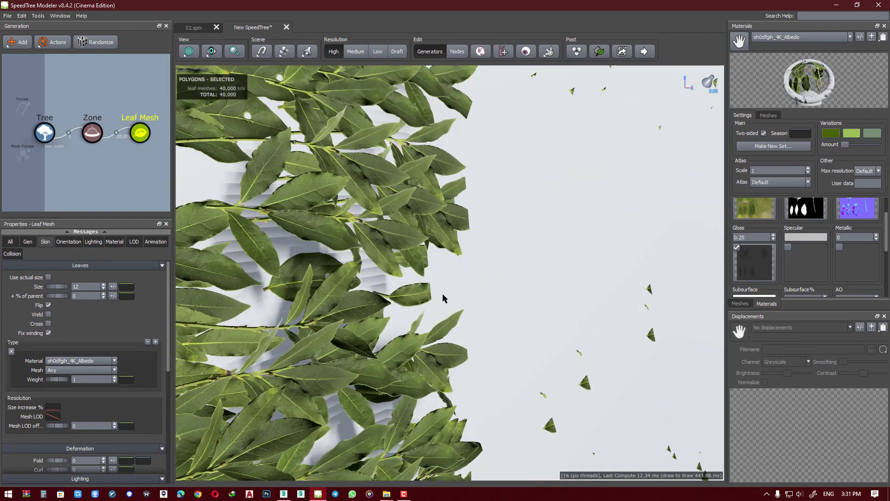
{"action": "scroll", "coordinate": [443, 294], "scroll_direction": "down", "scroll_amount": 5}
Step: Set leaf Fold to 0.5, try an Up adjustment of 0.17, then zero Up and Out
{"action": "left_click", "coordinate": [66, 243]}
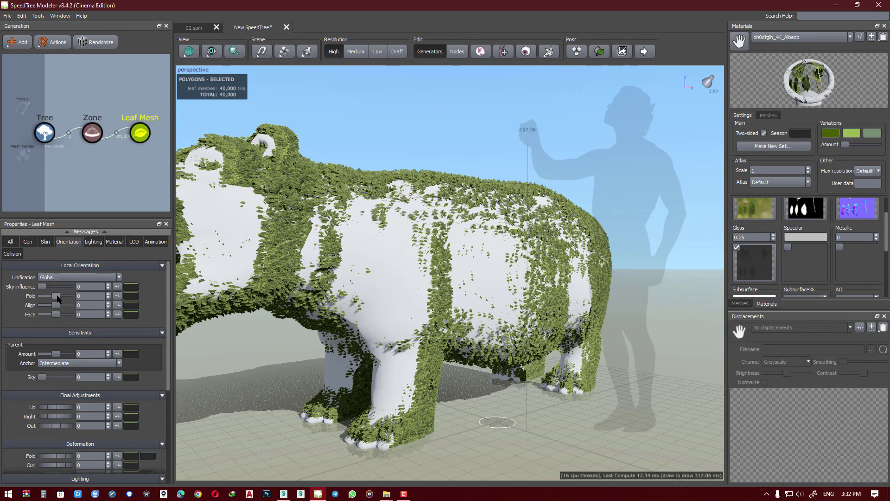
{"action": "left_click_drag", "start_coordinate": [57, 298], "coordinate": [69, 297]}
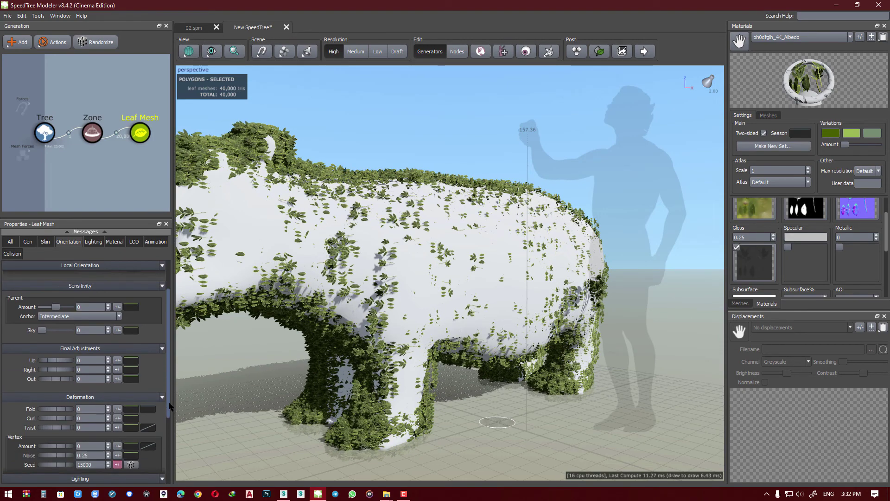
{"action": "scroll", "coordinate": [42, 328], "scroll_direction": "down", "scroll_amount": 5}
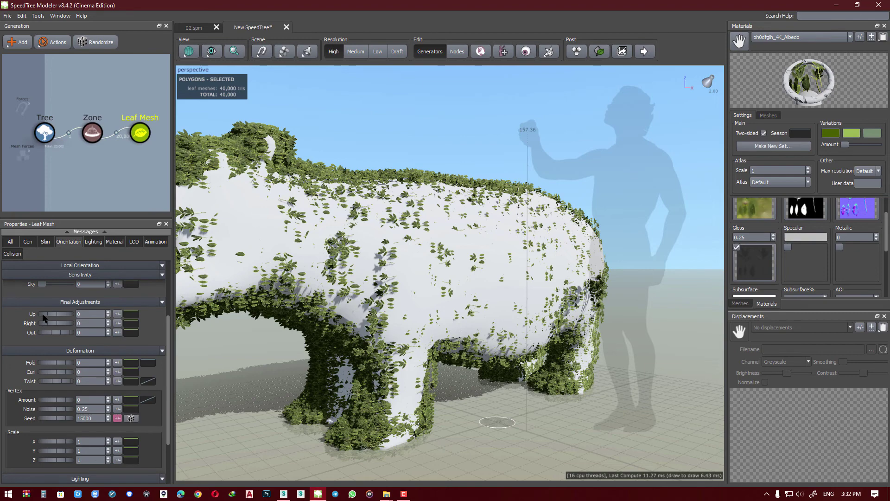
{"action": "mouse_move", "coordinate": [42, 315]}
{"action": "left_mouse_down"}
{"action": "mouse_move", "coordinate": [44, 333]}
{"action": "mouse_move", "coordinate": [59, 327]}
{"action": "left_mouse_up"}
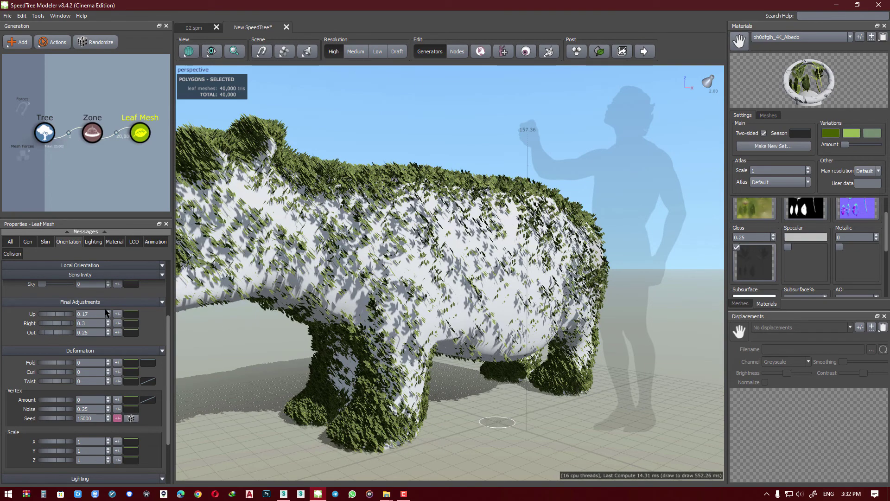
{"action": "type", "text": "0"}
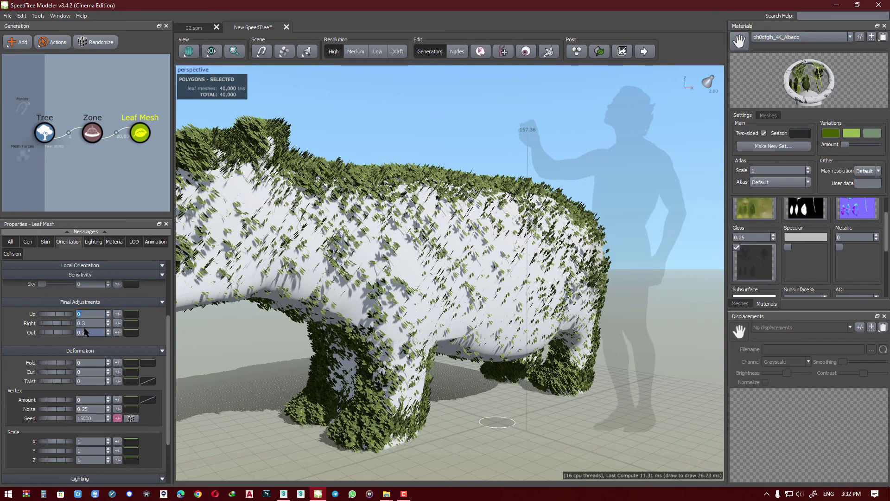
{"action": "type", "text": "0"}
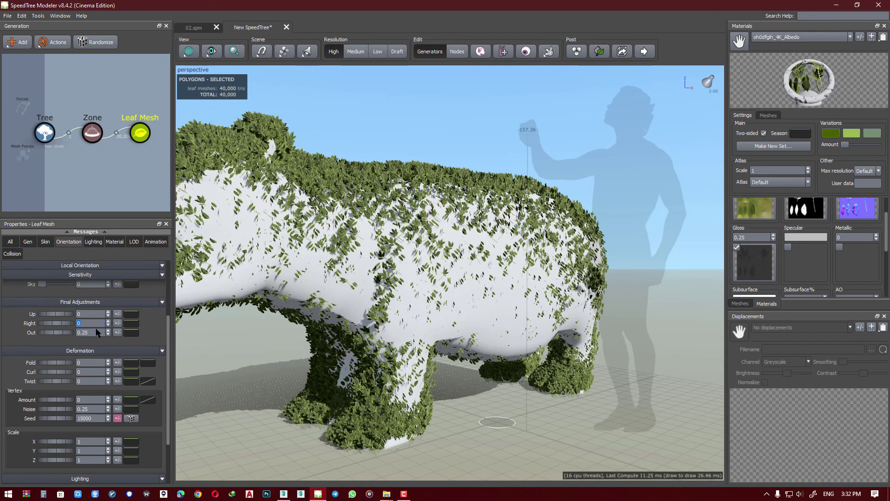
{"action": "type", "text": "0"}
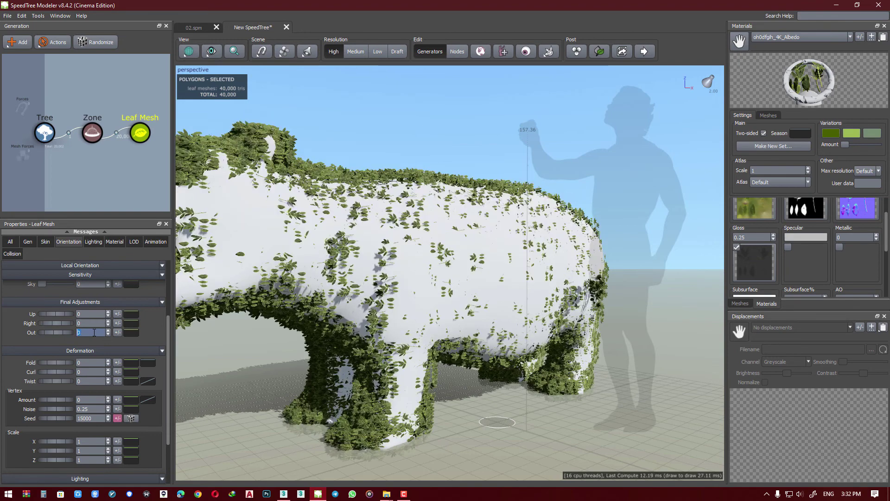
{"action": "middle_click_drag", "start_coordinate": [354, 297], "coordinate": [365, 296]}
Step: Adjust the leaf Fold to -0.334 so the leaves cloak the hippo densely
{"action": "scroll", "coordinate": [365, 295], "scroll_direction": "up", "scroll_amount": 3}
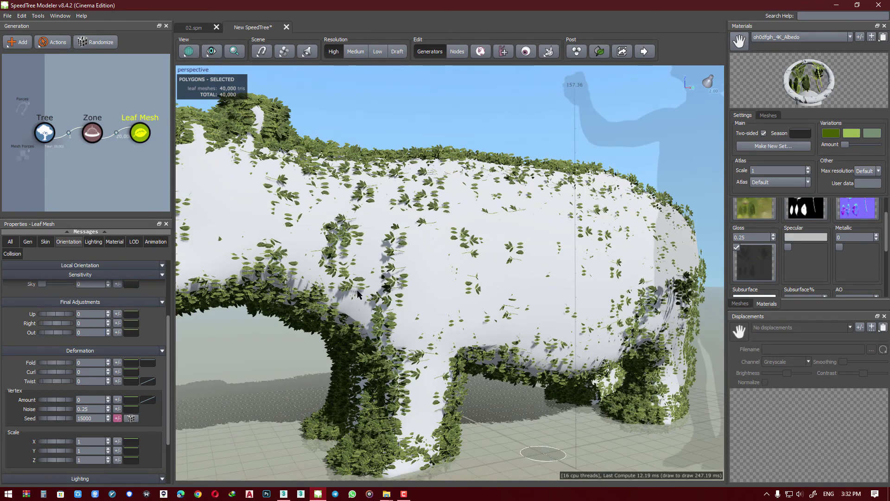
{"action": "scroll", "coordinate": [366, 295], "scroll_direction": "down", "scroll_amount": 3}
{"action": "scroll", "coordinate": [367, 293], "scroll_direction": "up", "scroll_amount": 2}
{"action": "scroll", "coordinate": [367, 294], "scroll_direction": "up", "scroll_amount": 2}
{"action": "scroll", "coordinate": [348, 292], "scroll_direction": "up", "scroll_amount": 2}
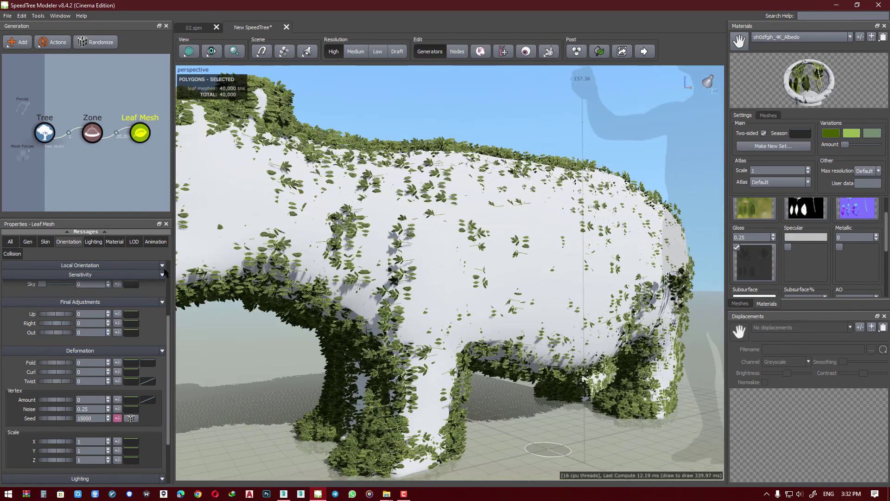
{"action": "scroll", "coordinate": [11, 299], "scroll_direction": "up", "scroll_amount": 3}
{"action": "scroll", "coordinate": [11, 299], "scroll_direction": "up", "scroll_amount": 1}
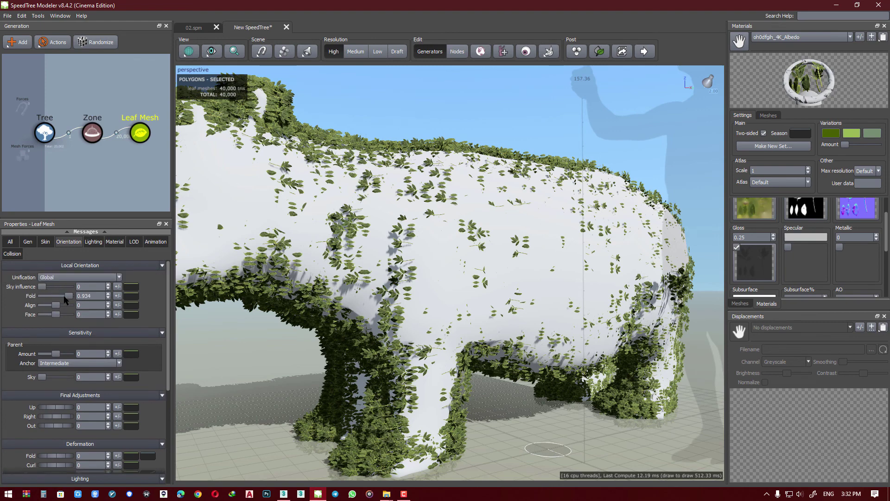
{"action": "left_click_drag", "start_coordinate": [64, 298], "coordinate": [51, 302]}
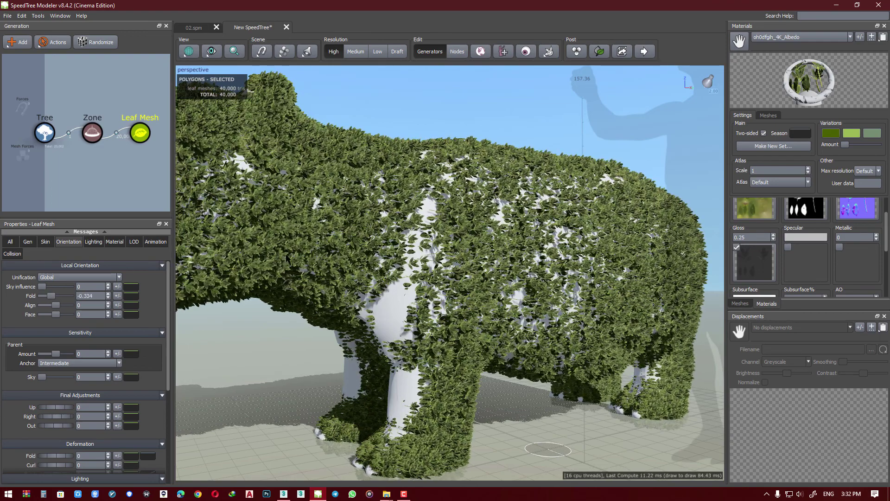
{"action": "scroll", "coordinate": [294, 254], "scroll_direction": "up", "scroll_amount": 5}
{"action": "scroll", "coordinate": [329, 269], "scroll_direction": "up", "scroll_amount": 3}
{"action": "scroll", "coordinate": [330, 268], "scroll_direction": "down", "scroll_amount": 3}
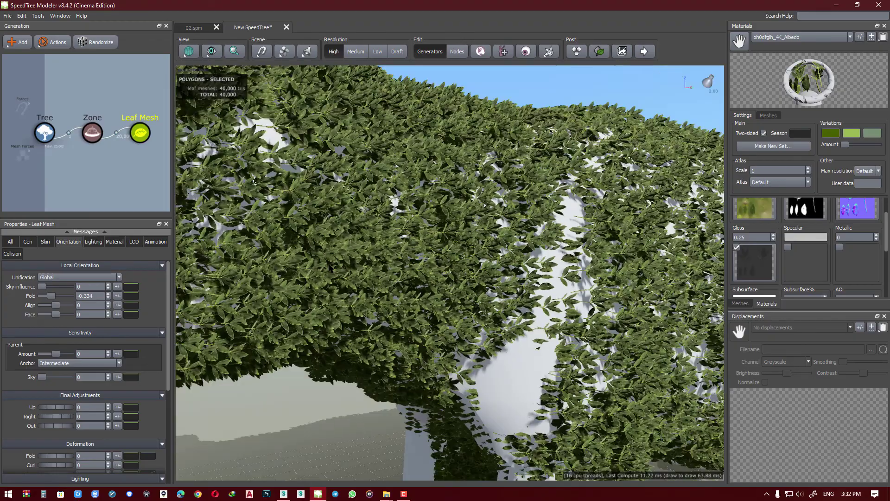
Step: Raise the leaf Align to 0.3 with Fold at -0.234
{"action": "mouse_move", "coordinate": [55, 306]}
{"action": "left_mouse_down"}
{"action": "mouse_move", "coordinate": [66, 308]}
{"action": "mouse_move", "coordinate": [53, 297]}
{"action": "mouse_move", "coordinate": [56, 314]}
{"action": "left_mouse_up"}
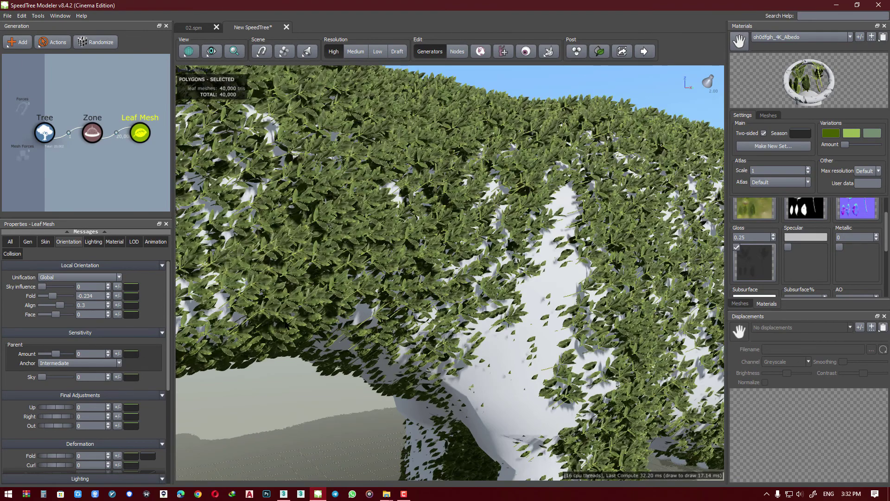
{"action": "scroll", "coordinate": [450, 274], "scroll_direction": "up", "scroll_amount": 5}
{"action": "scroll", "coordinate": [317, 333], "scroll_direction": "up", "scroll_amount": 2}
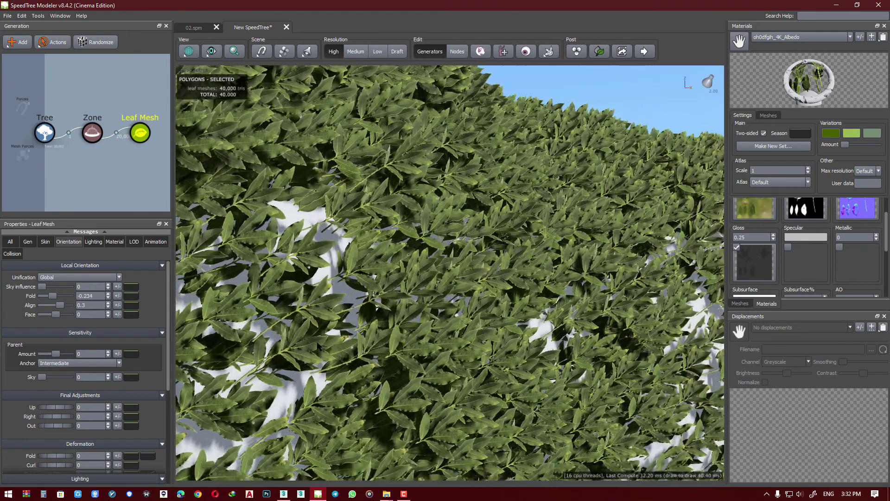
{"action": "scroll", "coordinate": [317, 333], "scroll_direction": "up", "scroll_amount": 3}
{"action": "scroll", "coordinate": [317, 333], "scroll_direction": "up", "scroll_amount": 2}
{"action": "scroll", "coordinate": [317, 333], "scroll_direction": "down", "scroll_amount": 5}
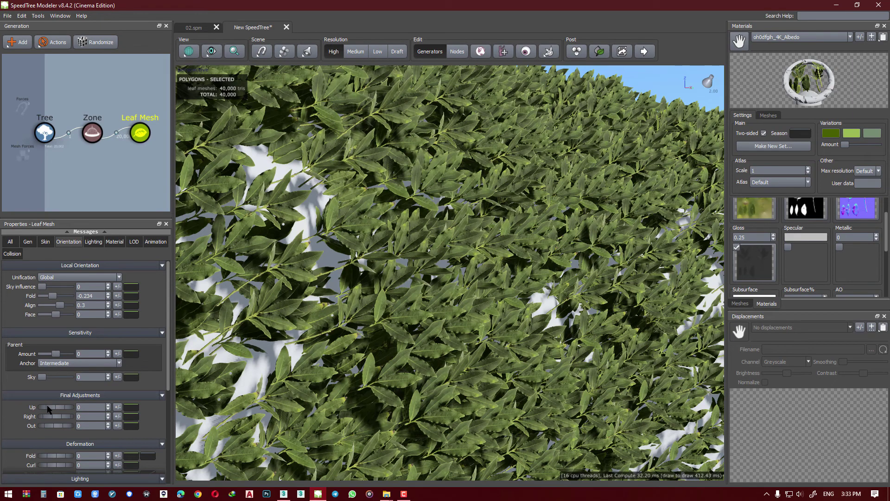
Step: Test an Up adjustment of 0.14 and orbit to check the leaf coverage
{"action": "mouse_move", "coordinate": [48, 408]}
{"action": "left_mouse_down"}
{"action": "mouse_move", "coordinate": [37, 409]}
{"action": "mouse_move", "coordinate": [52, 428]}
{"action": "left_mouse_up"}
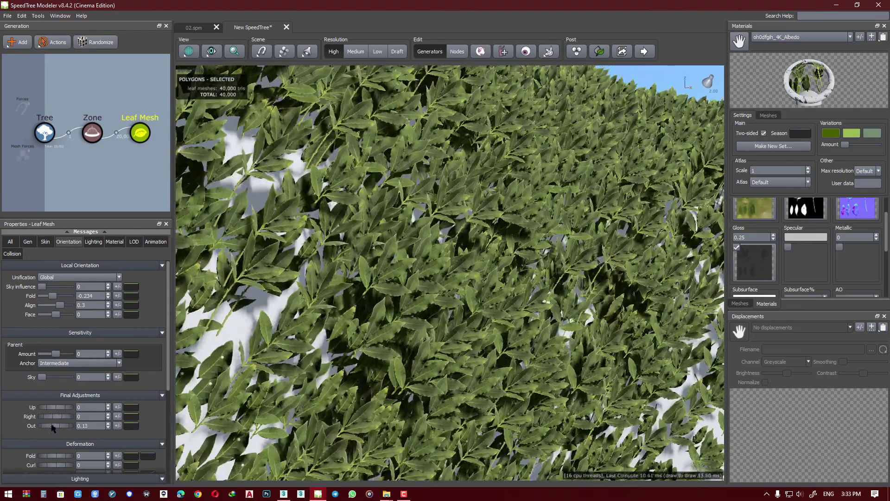
{"action": "scroll", "coordinate": [312, 321], "scroll_direction": "down", "scroll_amount": 2}
{"action": "scroll", "coordinate": [312, 321], "scroll_direction": "down", "scroll_amount": 3}
{"action": "scroll", "coordinate": [311, 321], "scroll_direction": "down", "scroll_amount": 3}
{"action": "scroll", "coordinate": [312, 321], "scroll_direction": "down", "scroll_amount": 2}
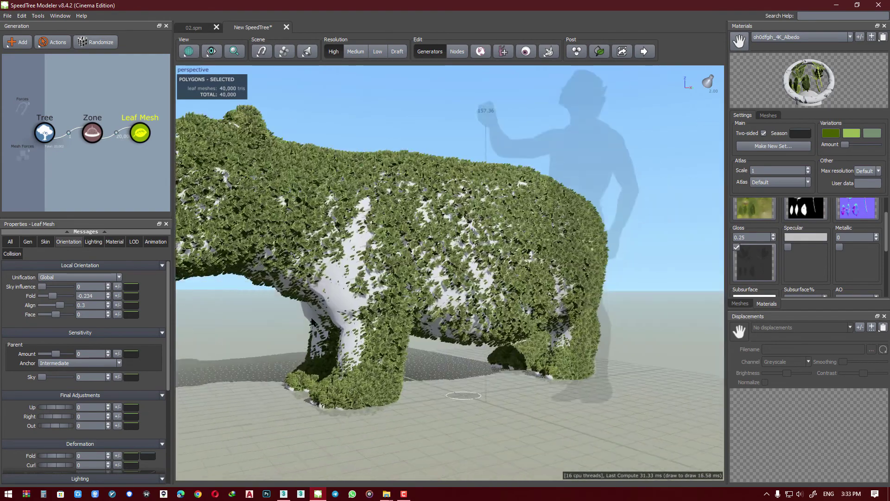
{"action": "left_click_drag", "start_coordinate": [311, 321], "coordinate": [394, 323]}
Step: Raise the Gen tab leaf Number from 20000 to 30000, then deselect to view the hippo
{"action": "left_click", "coordinate": [36, 243]}
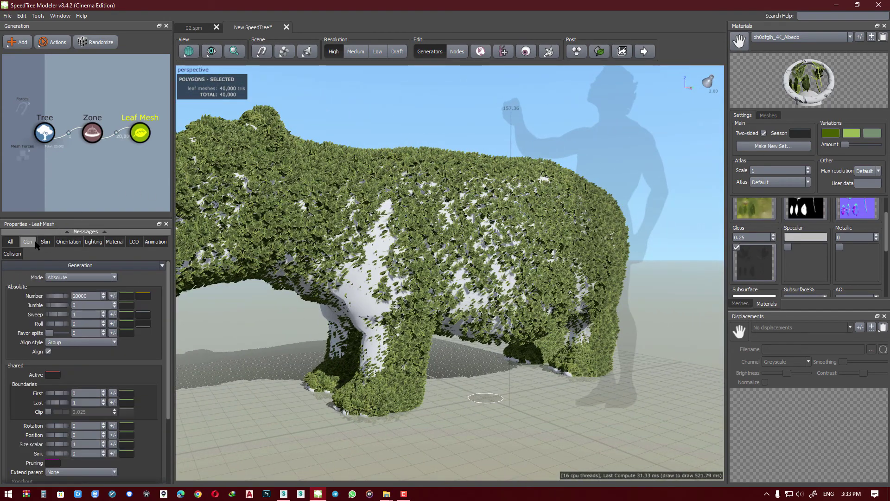
{"action": "double_click", "coordinate": [81, 295]}
{"action": "type", "text": "30000"}
{"action": "key", "text": "Return"}
{"action": "left_click", "coordinate": [308, 311]}
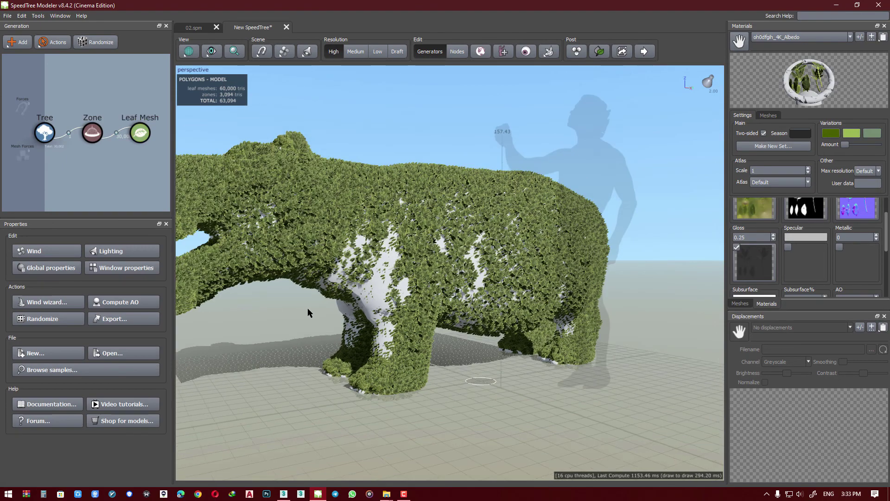
{"action": "mouse_move", "coordinate": [308, 308]}
{"action": "left_mouse_down"}
{"action": "mouse_move", "coordinate": [336, 307]}
{"action": "mouse_move", "coordinate": [297, 302]}
{"action": "mouse_move", "coordinate": [277, 272]}
{"action": "left_mouse_up"}
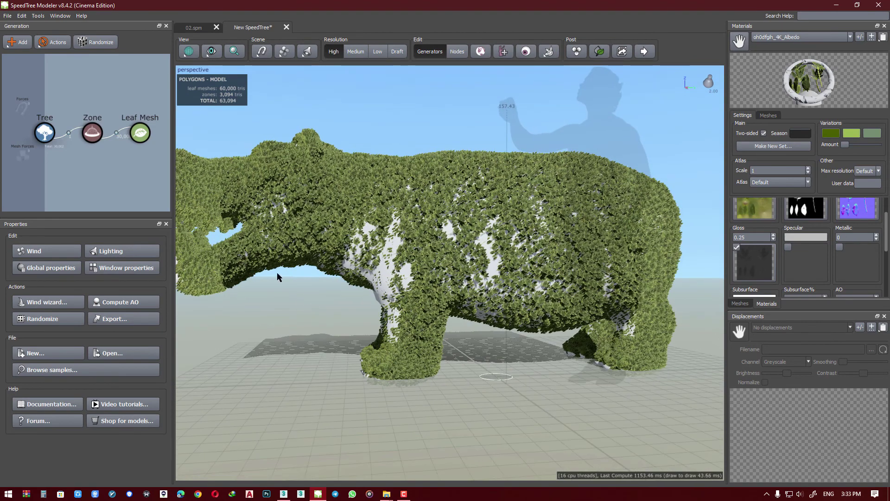
Step: Add a new Leaf Mesh generator under the Zone node
{"action": "left_click", "coordinate": [93, 132]}
{"action": "right_click", "coordinate": [92, 132]}
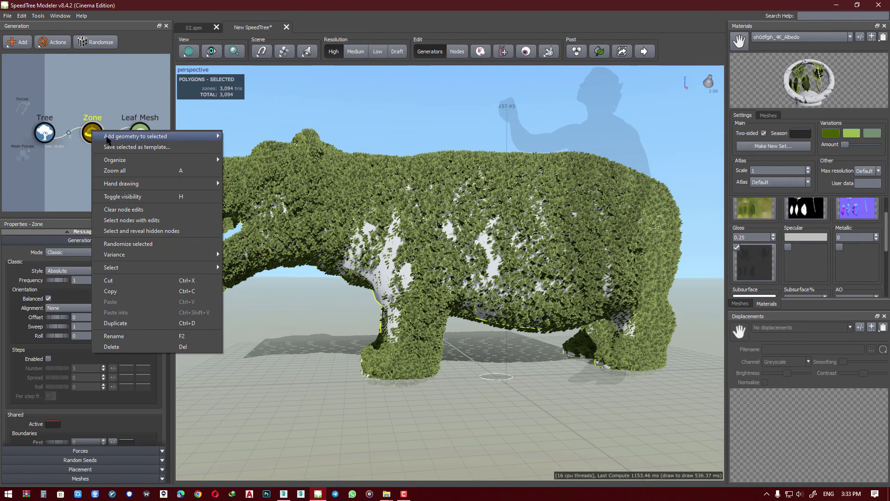
{"action": "left_click", "coordinate": [262, 255]}
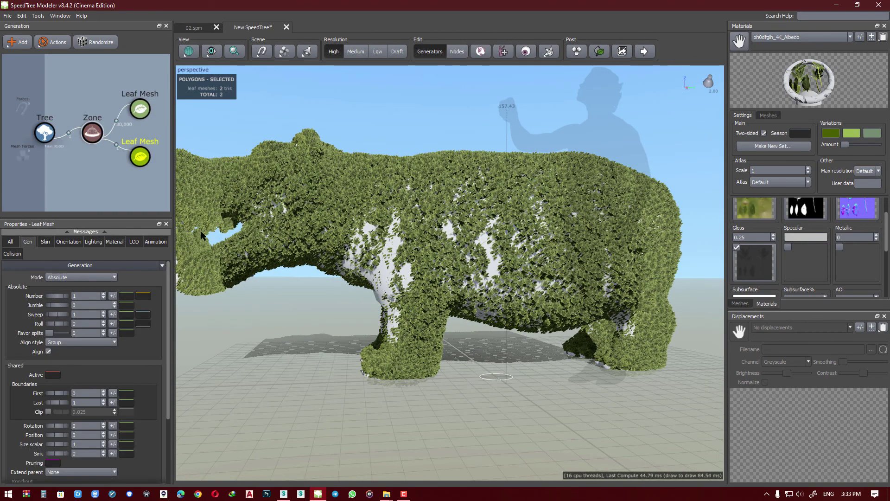
{"action": "left_click_drag", "start_coordinate": [222, 248], "coordinate": [228, 257]}
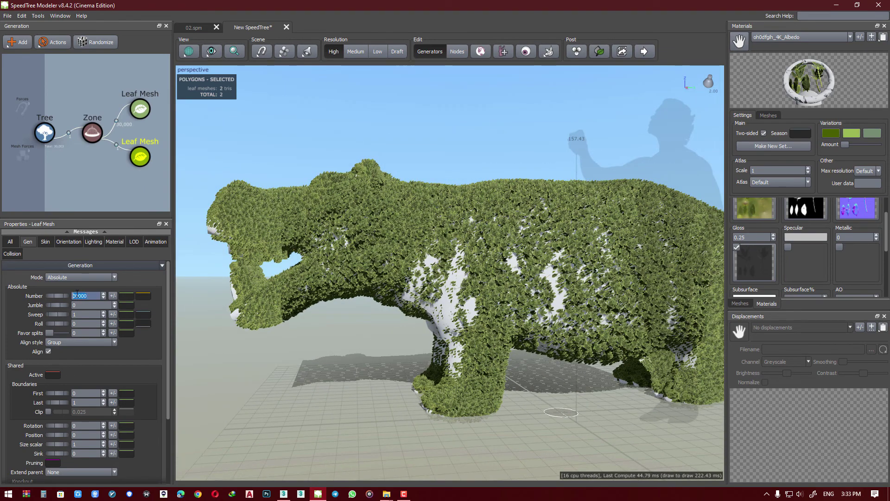
Step: Set the new generator's Skin tab Leaves Size to 10, then to 12
{"action": "left_click", "coordinate": [47, 241]}
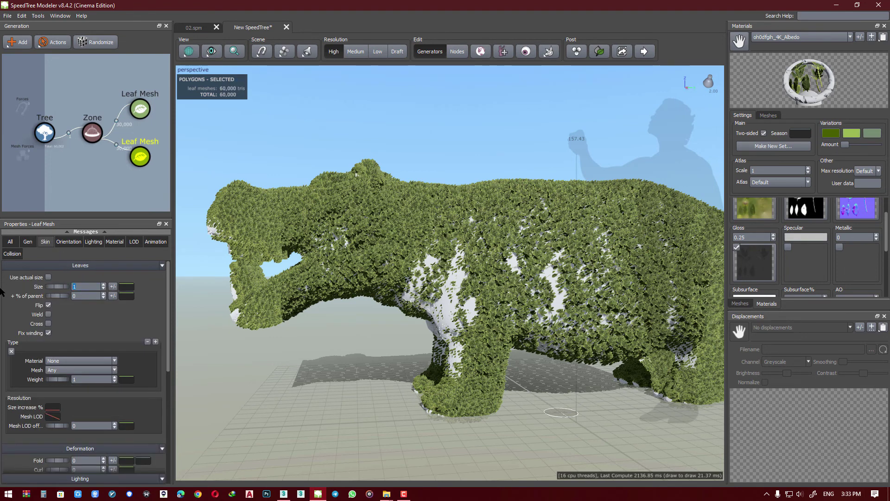
{"action": "key", "text": "Return"}
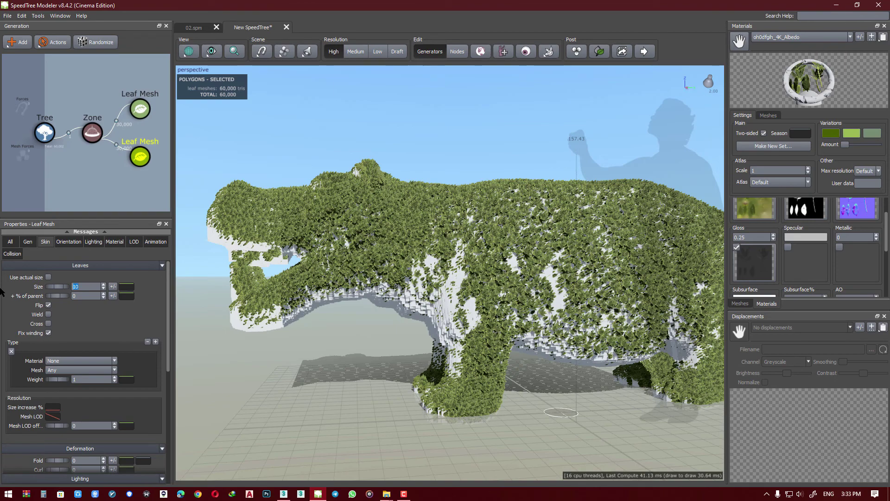
{"action": "type", "text": "12"}
{"action": "key", "text": "Return"}
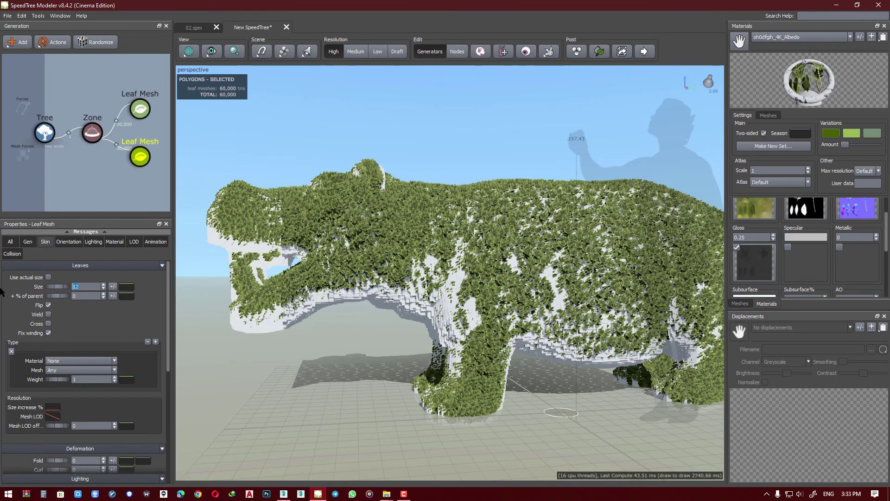
{"action": "scroll", "coordinate": [333, 286], "scroll_direction": "up", "scroll_amount": 2}
{"action": "scroll", "coordinate": [332, 285], "scroll_direction": "up", "scroll_amount": 3}
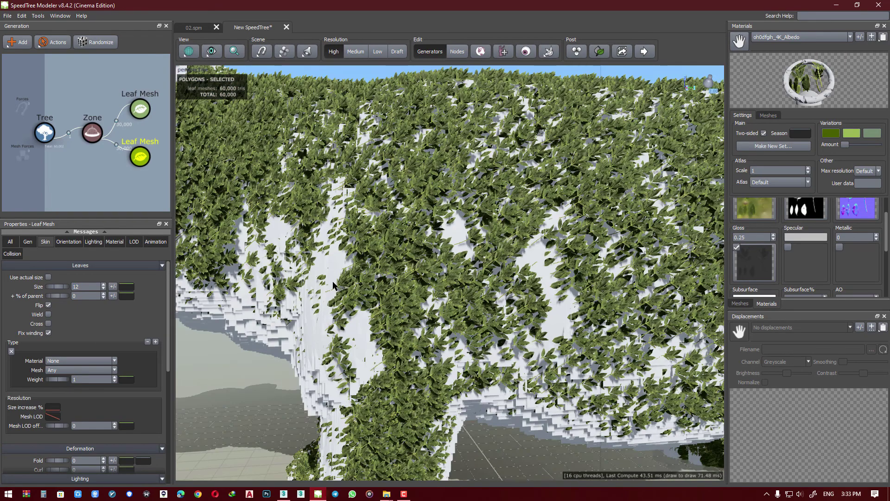
{"action": "scroll", "coordinate": [338, 284], "scroll_direction": "up", "scroll_amount": 2}
{"action": "scroll", "coordinate": [364, 284], "scroll_direction": "up", "scroll_amount": 2}
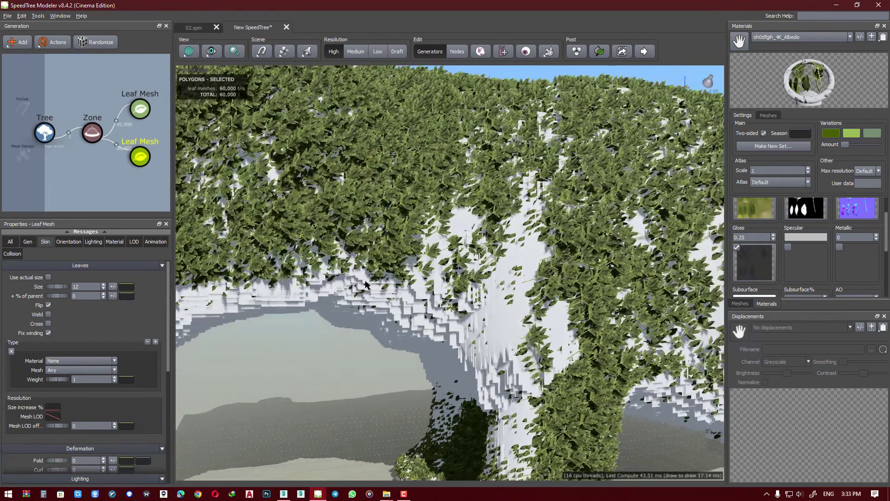
{"action": "scroll", "coordinate": [363, 284], "scroll_direction": "down", "scroll_amount": 1}
{"action": "scroll", "coordinate": [364, 285], "scroll_direction": "down", "scroll_amount": 2}
{"action": "scroll", "coordinate": [364, 285], "scroll_direction": "down", "scroll_amount": 2}
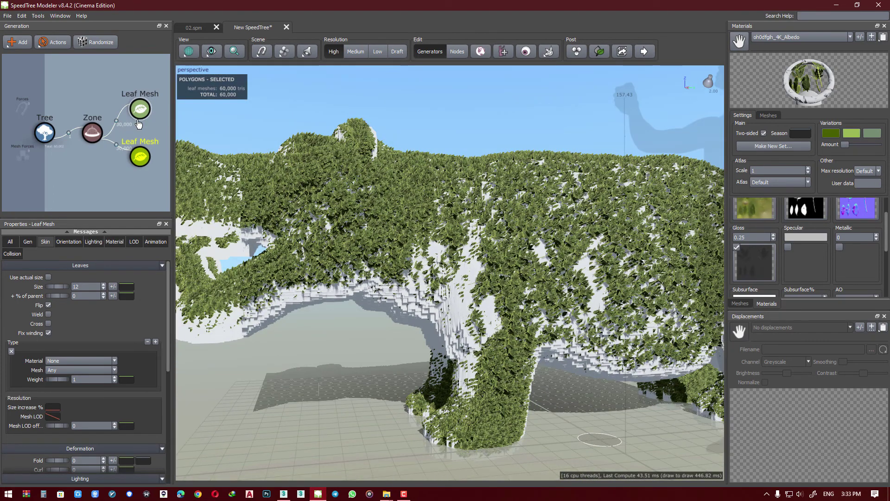
Step: Hide the first Leaf Mesh generator's leaves and select the second generator
{"action": "left_click", "coordinate": [138, 124]}
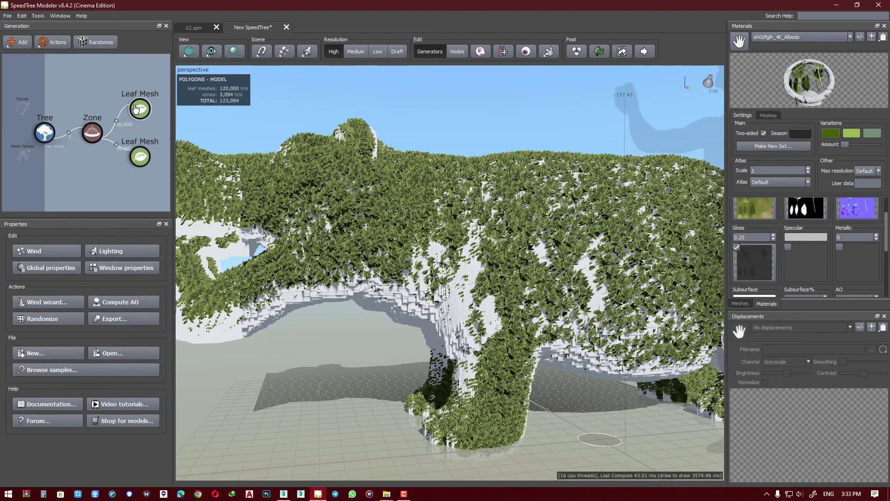
{"action": "left_click", "coordinate": [147, 153]}
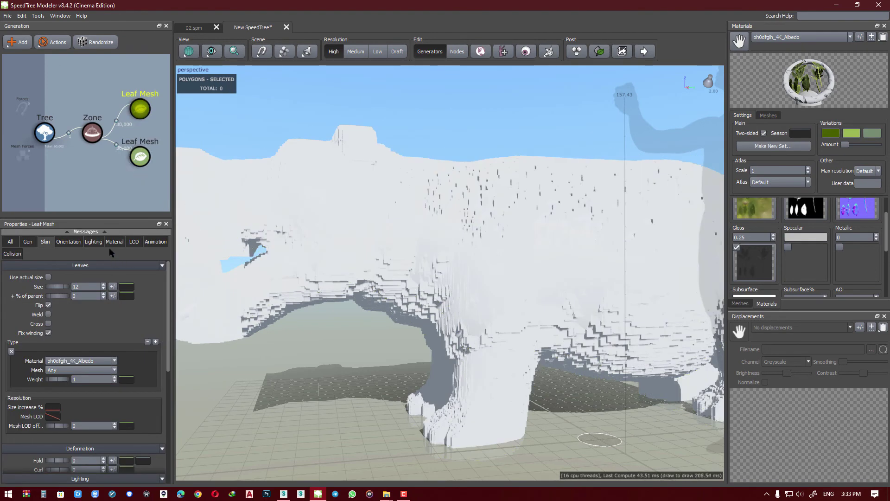
{"action": "left_click", "coordinate": [140, 157]}
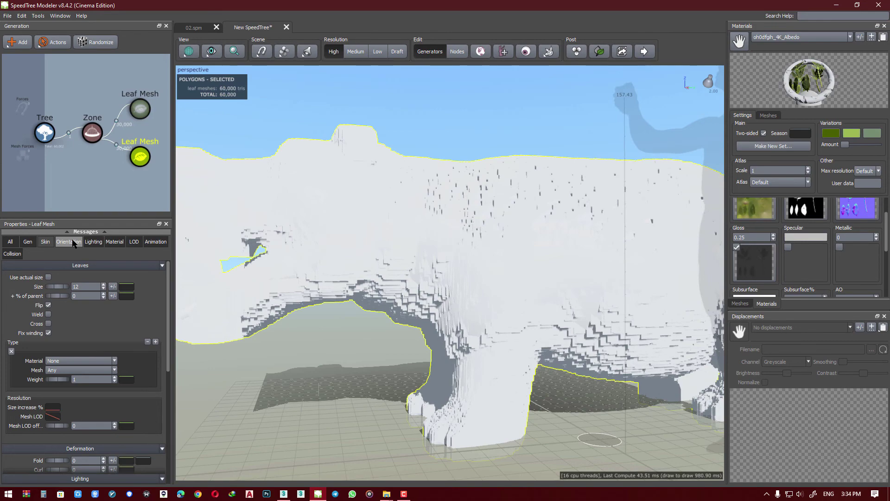
Step: Assign the oh0dfgh_4K_Albedo material to the second generator's leaves
{"action": "left_click", "coordinate": [115, 242]}
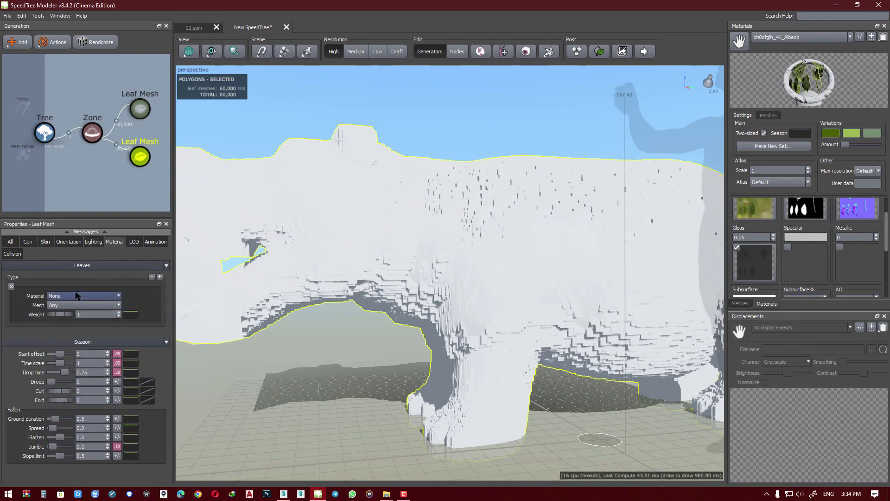
{"action": "left_click", "coordinate": [84, 296]}
{"action": "scroll", "coordinate": [289, 294], "scroll_direction": "down", "scroll_amount": 5}
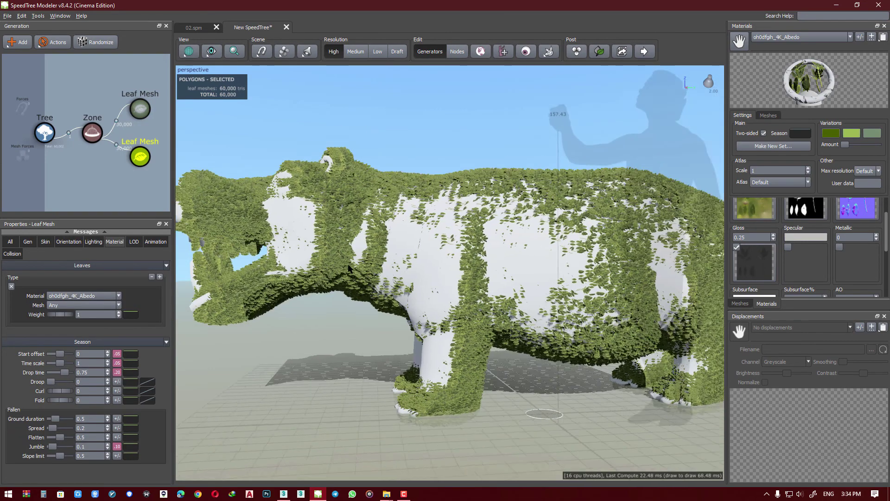
{"action": "left_click_drag", "start_coordinate": [290, 294], "coordinate": [366, 268]}
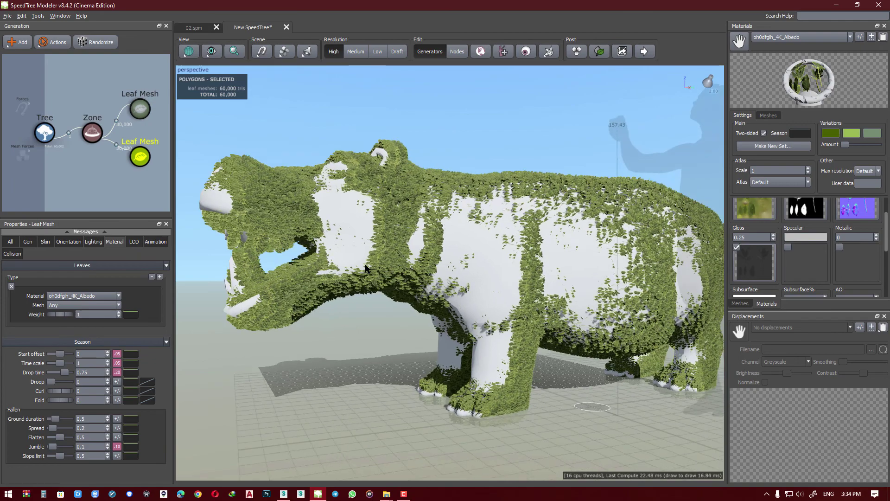
{"action": "scroll", "coordinate": [313, 249], "scroll_direction": "up", "scroll_amount": 2}
{"action": "scroll", "coordinate": [313, 250], "scroll_direction": "up", "scroll_amount": 2}
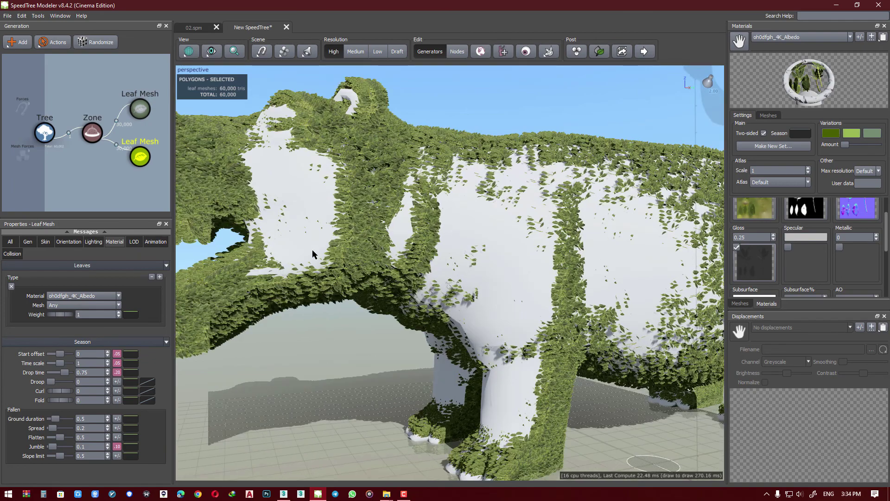
{"action": "scroll", "coordinate": [313, 250], "scroll_direction": "up", "scroll_amount": 2}
Step: Begin editing the leaves' sky influence value in the orientation settings
{"action": "left_click", "coordinate": [69, 242]}
{"action": "scroll", "coordinate": [394, 301], "scroll_direction": "down", "scroll_amount": 3}
{"action": "scroll", "coordinate": [393, 301], "scroll_direction": "down", "scroll_amount": 3}
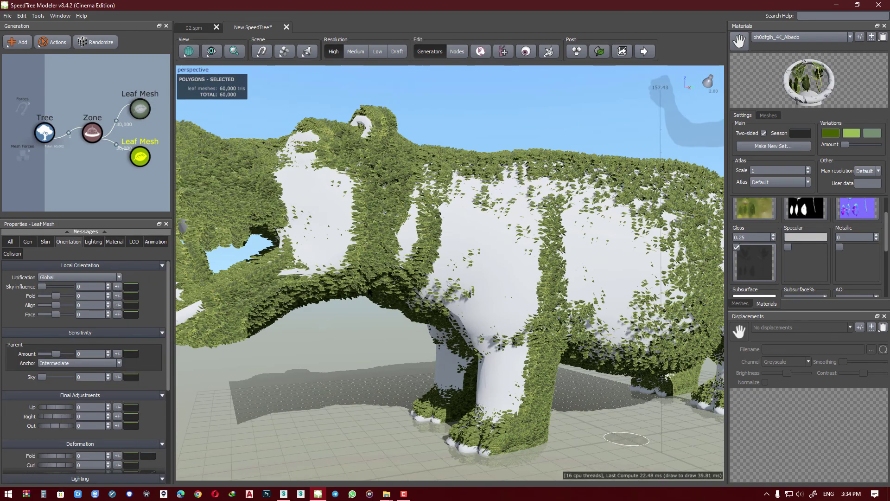
{"action": "mouse_move", "coordinate": [343, 286]}
{"action": "left_mouse_down"}
{"action": "mouse_move", "coordinate": [396, 286]}
{"action": "mouse_move", "coordinate": [328, 281]}
{"action": "mouse_move", "coordinate": [325, 292]}
{"action": "mouse_move", "coordinate": [365, 270]}
{"action": "left_mouse_up"}
{"action": "scroll", "coordinate": [344, 279], "scroll_direction": "up", "scroll_amount": 3}
{"action": "scroll", "coordinate": [331, 276], "scroll_direction": "down", "scroll_amount": 3}
{"action": "scroll", "coordinate": [326, 295], "scroll_direction": "up", "scroll_amount": 3}
{"action": "left_click", "coordinate": [79, 287]}
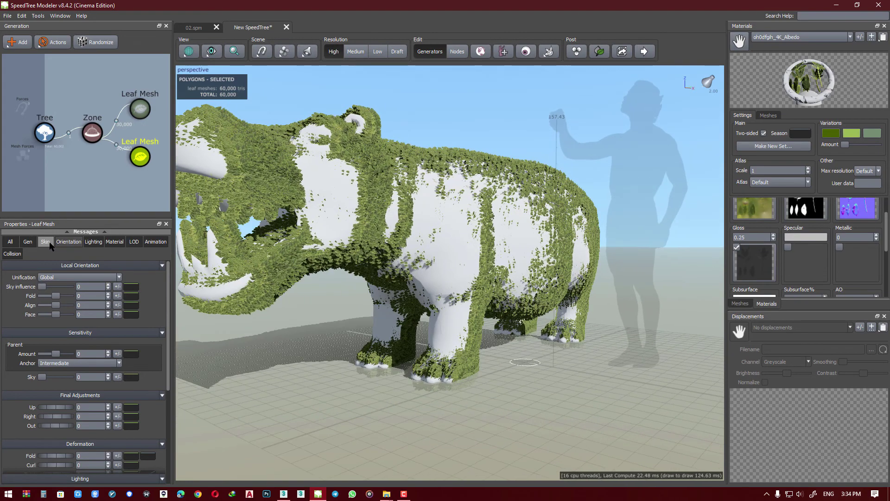
Step: Set the second generator's Local Orientation Fold to -1 and orbit to check coverage
{"action": "left_click", "coordinate": [54, 246]}
{"action": "left_click_drag", "start_coordinate": [54, 299], "coordinate": [39, 297]}
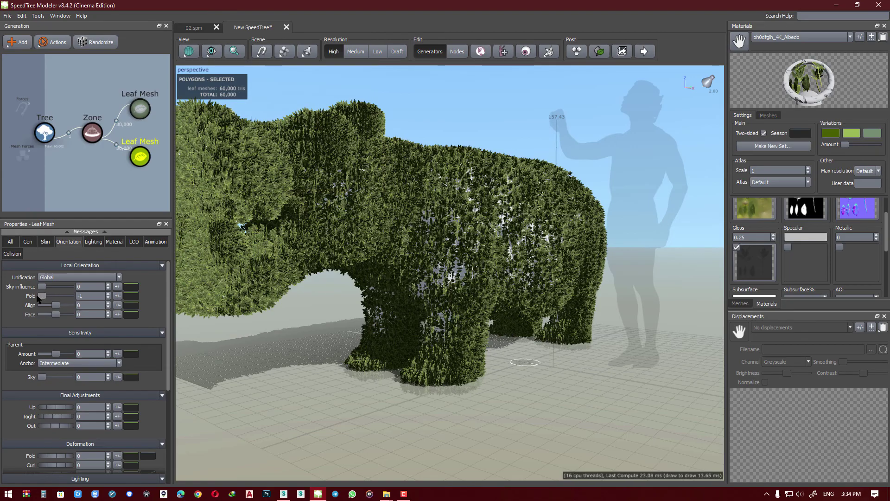
{"action": "left_click_drag", "start_coordinate": [295, 305], "coordinate": [342, 298]}
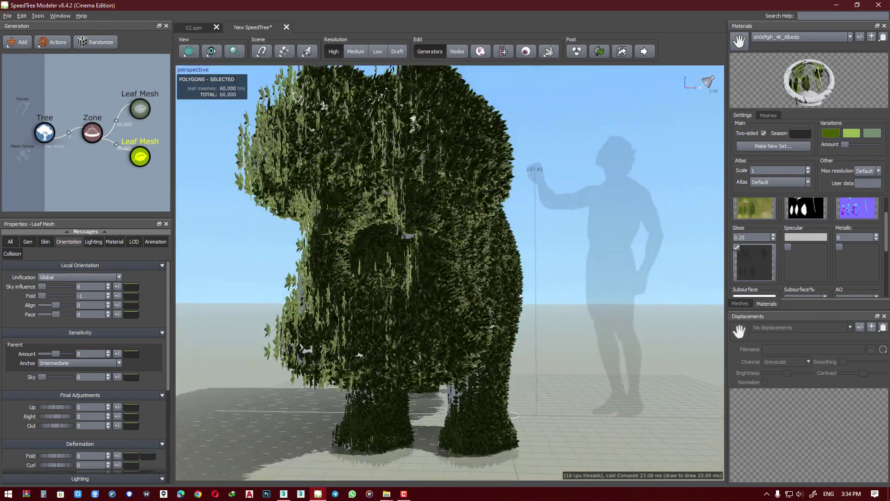
{"action": "scroll", "coordinate": [359, 227], "scroll_direction": "up", "scroll_amount": 5}
{"action": "scroll", "coordinate": [360, 227], "scroll_direction": "up", "scroll_amount": 5}
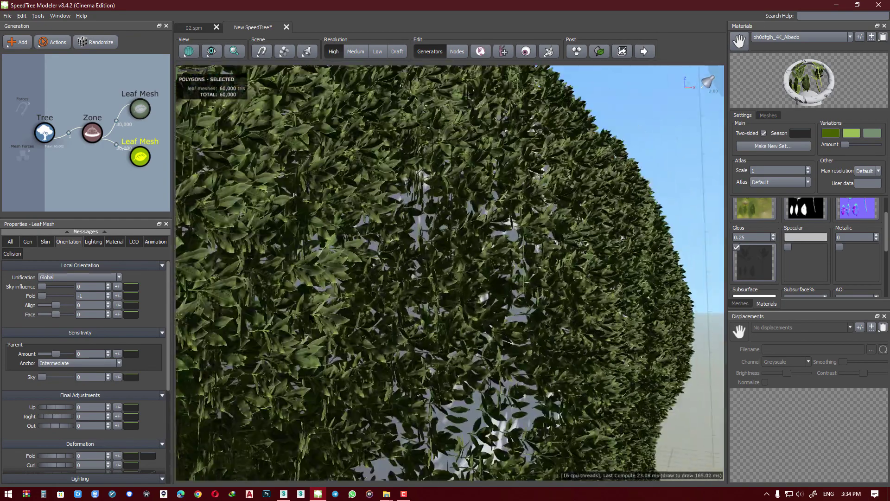
{"action": "scroll", "coordinate": [450, 273], "scroll_direction": "down", "scroll_amount": 5}
{"action": "scroll", "coordinate": [450, 274], "scroll_direction": "down", "scroll_amount": 5}
{"action": "left_click_drag", "start_coordinate": [450, 274], "coordinate": [510, 273]}
{"action": "scroll", "coordinate": [450, 274], "scroll_direction": "up", "scroll_amount": 3}
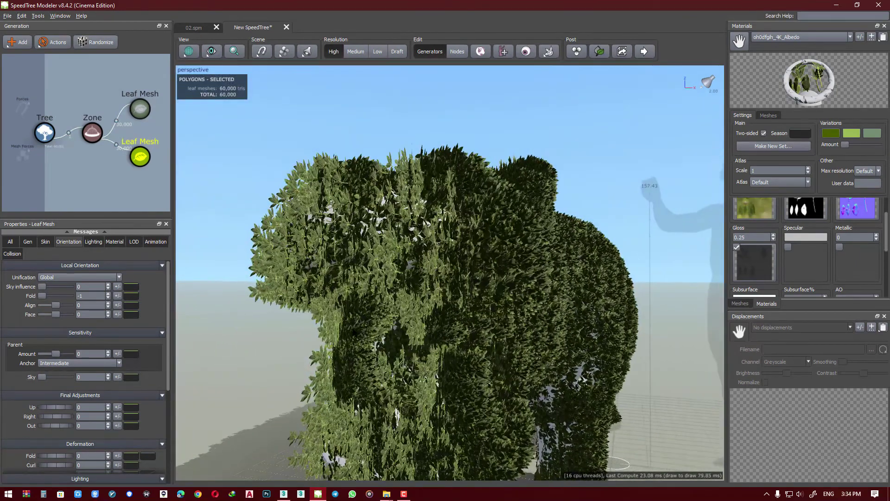
Step: Inspect the folded foliage in the four-view layout, then return to single perspective
{"action": "key", "text": "space"}
{"action": "scroll", "coordinate": [535, 343], "scroll_direction": "up", "scroll_amount": 2}
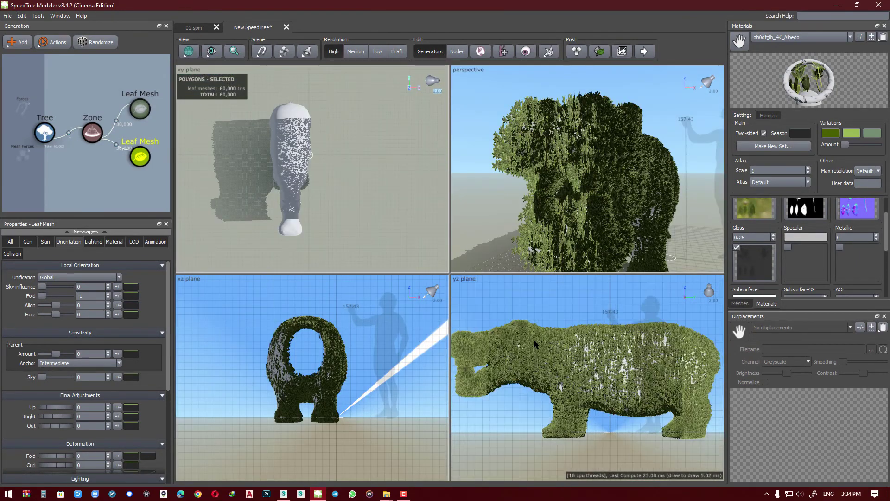
{"action": "scroll", "coordinate": [542, 339], "scroll_direction": "down", "scroll_amount": 1}
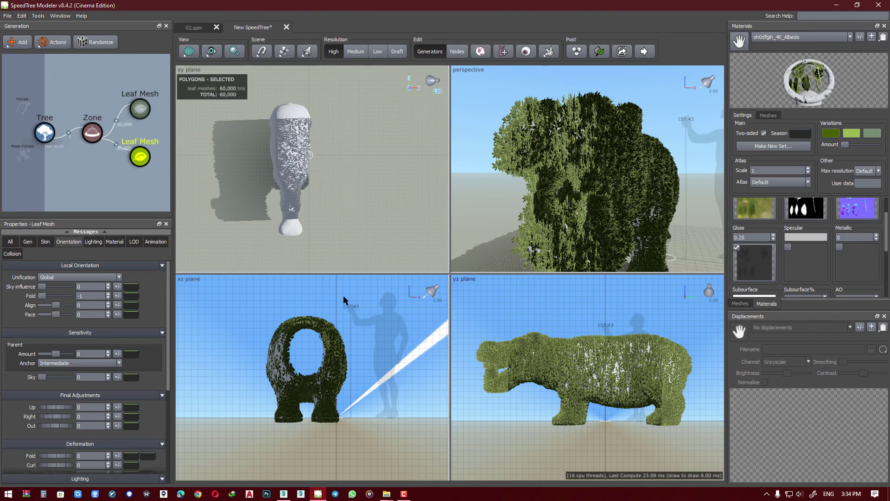
{"action": "scroll", "coordinate": [281, 211], "scroll_direction": "up", "scroll_amount": 1}
{"action": "scroll", "coordinate": [288, 200], "scroll_direction": "up", "scroll_amount": 3}
{"action": "scroll", "coordinate": [288, 200], "scroll_direction": "down", "scroll_amount": 2}
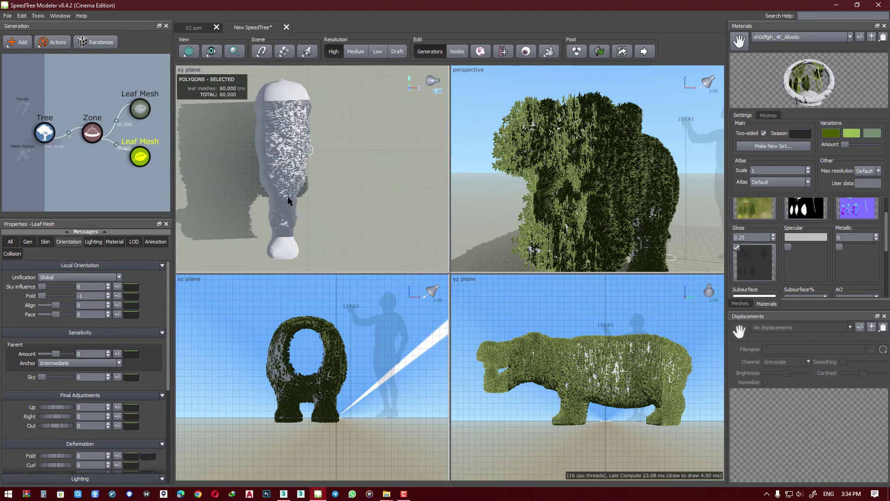
{"action": "scroll", "coordinate": [306, 371], "scroll_direction": "up", "scroll_amount": 1}
{"action": "scroll", "coordinate": [305, 363], "scroll_direction": "down", "scroll_amount": 2}
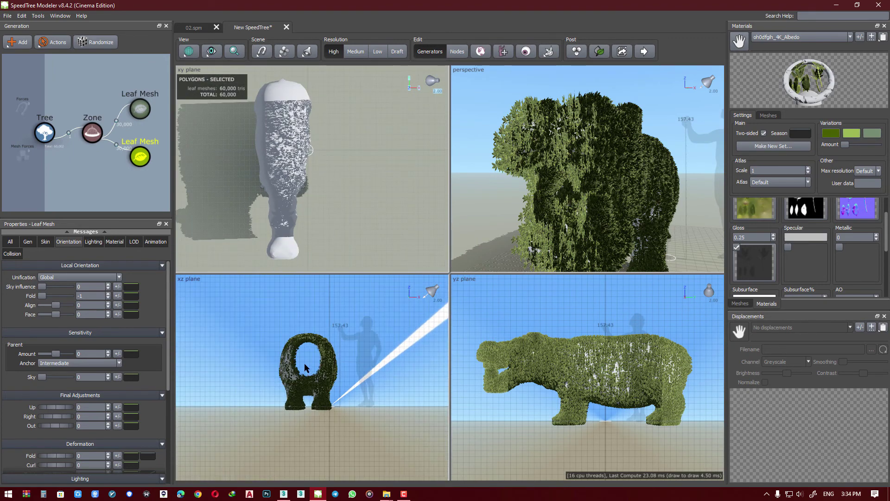
{"action": "left_click", "coordinate": [254, 308]}
{"action": "scroll", "coordinate": [254, 314], "scroll_direction": "up", "scroll_amount": 3}
{"action": "left_click_drag", "start_coordinate": [341, 200], "coordinate": [342, 201]}
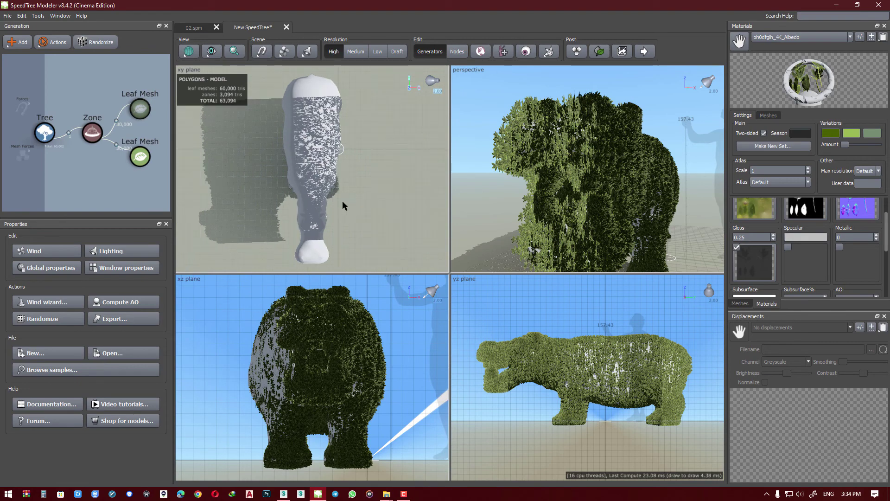
{"action": "left_click_drag", "start_coordinate": [671, 258], "coordinate": [603, 250]}
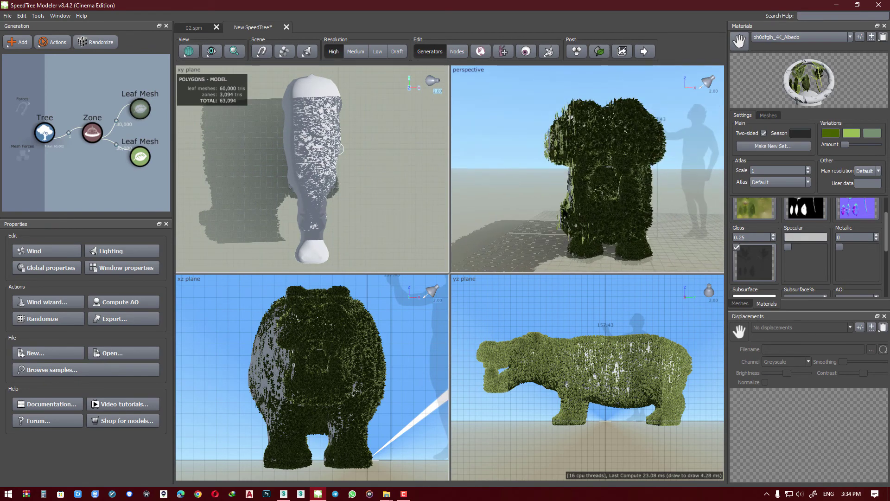
{"action": "key", "text": "space"}
{"action": "left_click_drag", "start_coordinate": [603, 250], "coordinate": [670, 83]}
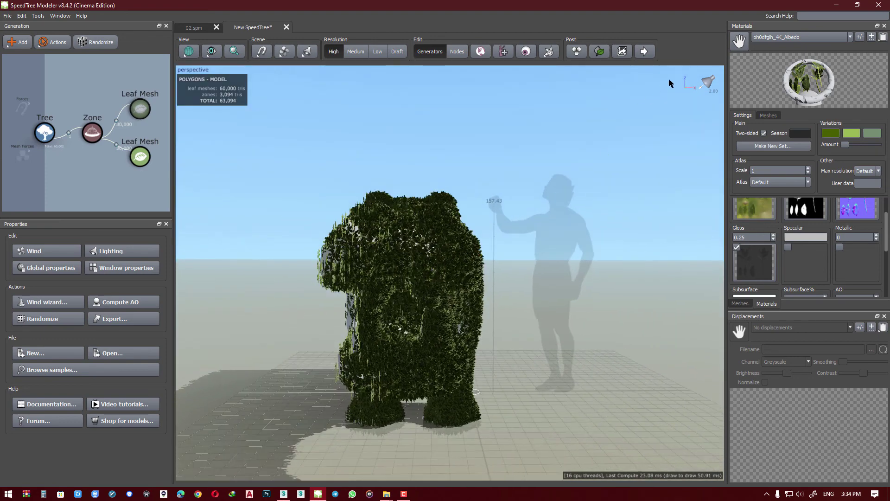
Step: Rotate the directional scene light so it lights the hippo from the front
{"action": "left_click", "coordinate": [706, 84]}
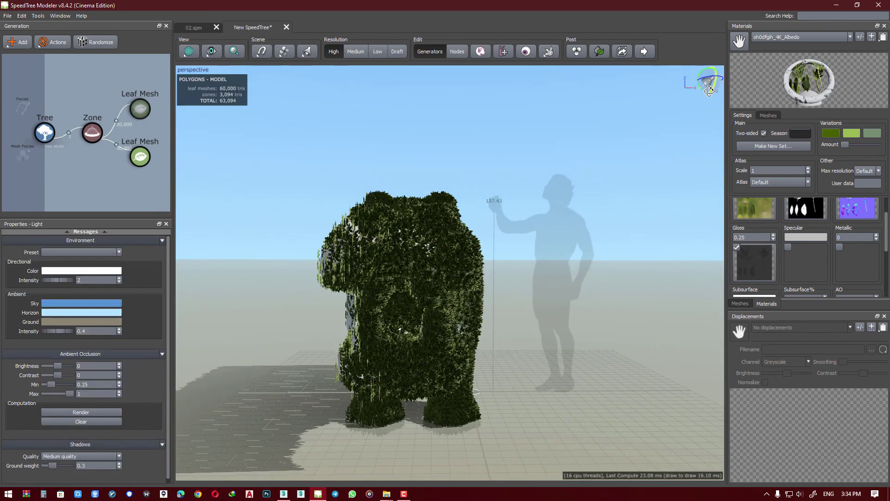
{"action": "left_click_drag", "start_coordinate": [710, 91], "coordinate": [707, 115]}
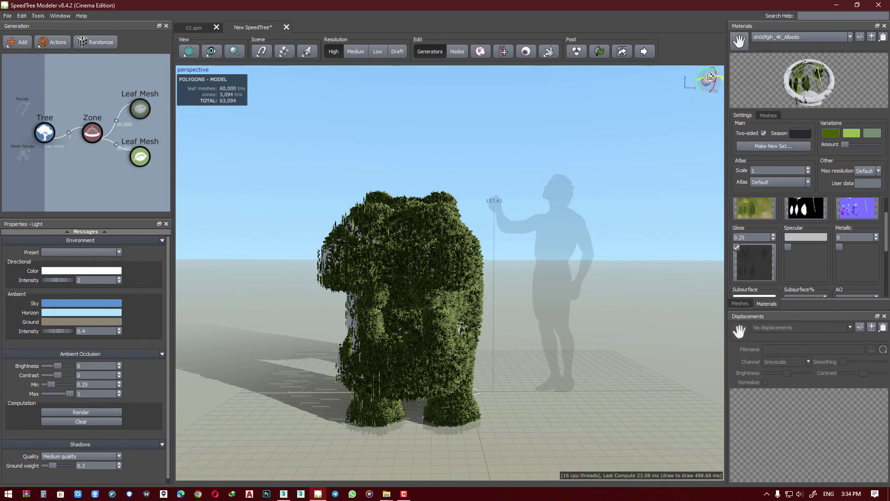
{"action": "left_click_drag", "start_coordinate": [709, 77], "coordinate": [688, 82]}
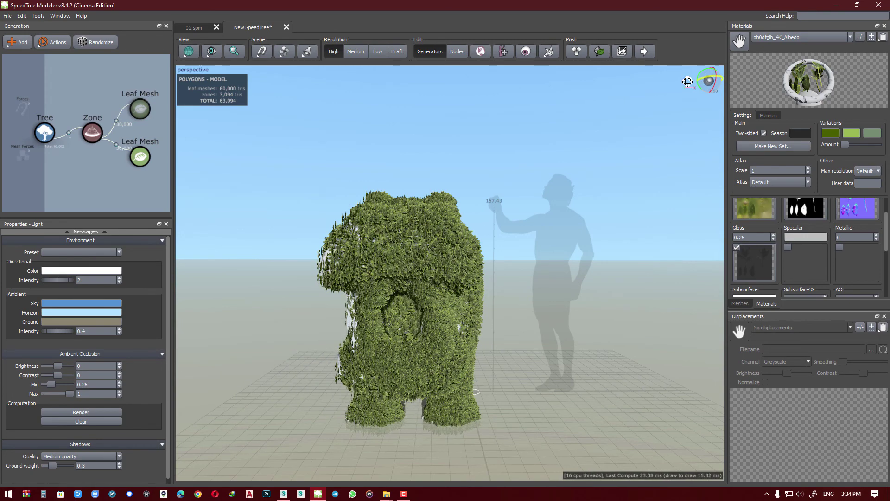
{"action": "scroll", "coordinate": [376, 278], "scroll_direction": "up", "scroll_amount": 2}
{"action": "scroll", "coordinate": [376, 277], "scroll_direction": "up", "scroll_amount": 2}
{"action": "scroll", "coordinate": [378, 274], "scroll_direction": "up", "scroll_amount": 2}
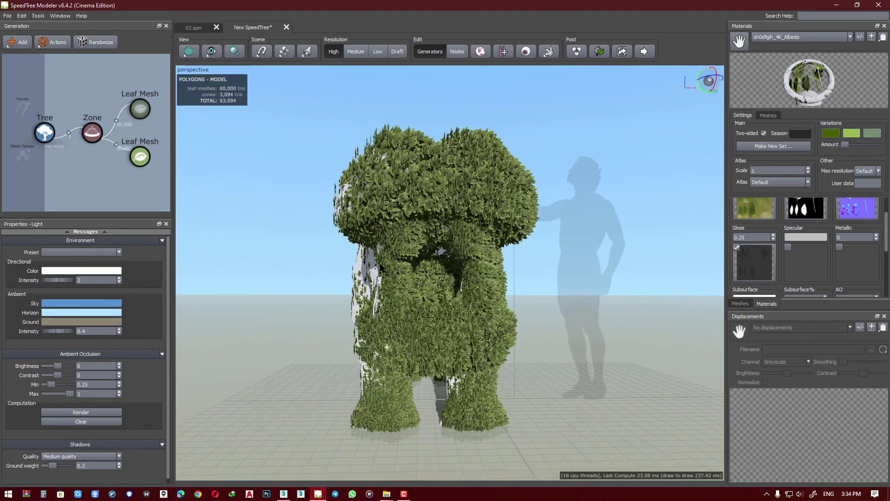
{"action": "scroll", "coordinate": [379, 267], "scroll_direction": "up", "scroll_amount": 1}
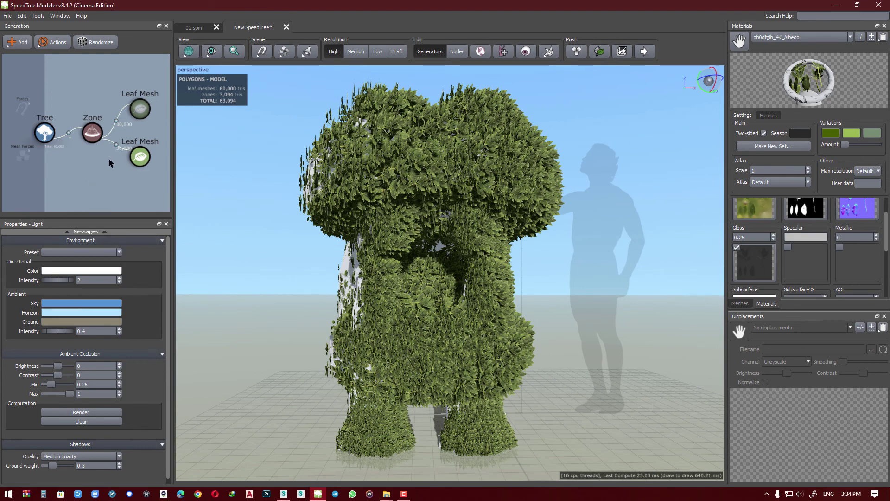
Step: Raise the second generator's leaf Align to 0.8 and set Leaves Size to 10
{"action": "left_click", "coordinate": [140, 157]}
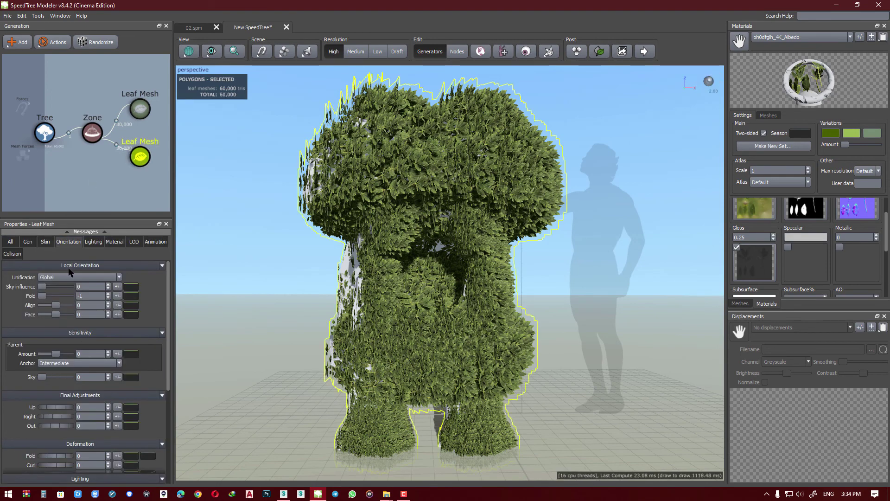
{"action": "left_click_drag", "start_coordinate": [57, 307], "coordinate": [73, 306]}
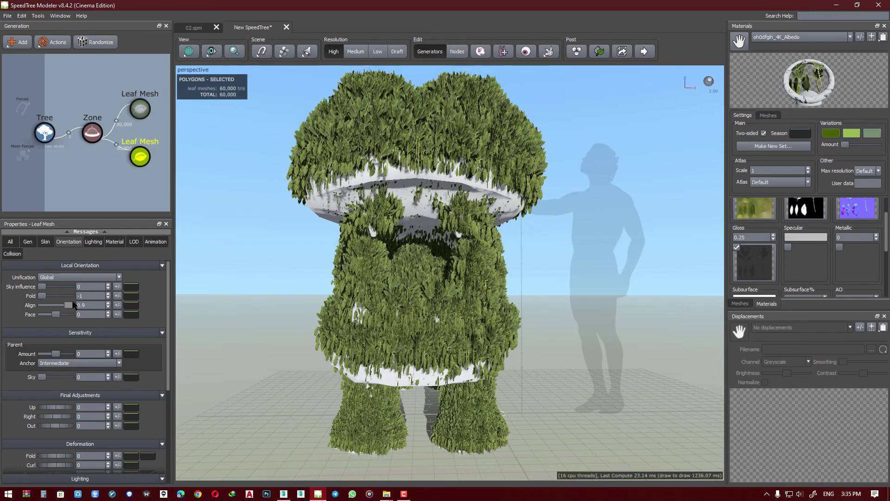
{"action": "scroll", "coordinate": [314, 255], "scroll_direction": "up", "scroll_amount": 10}
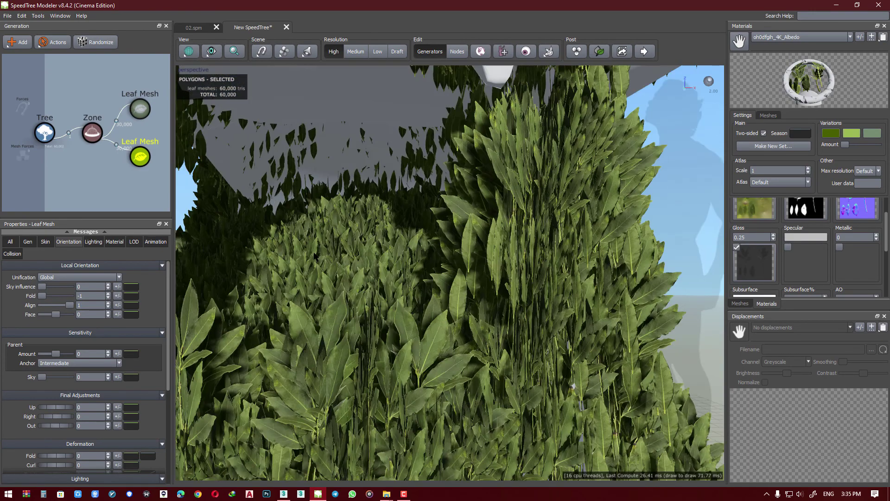
{"action": "scroll", "coordinate": [314, 255], "scroll_direction": "down", "scroll_amount": 10}
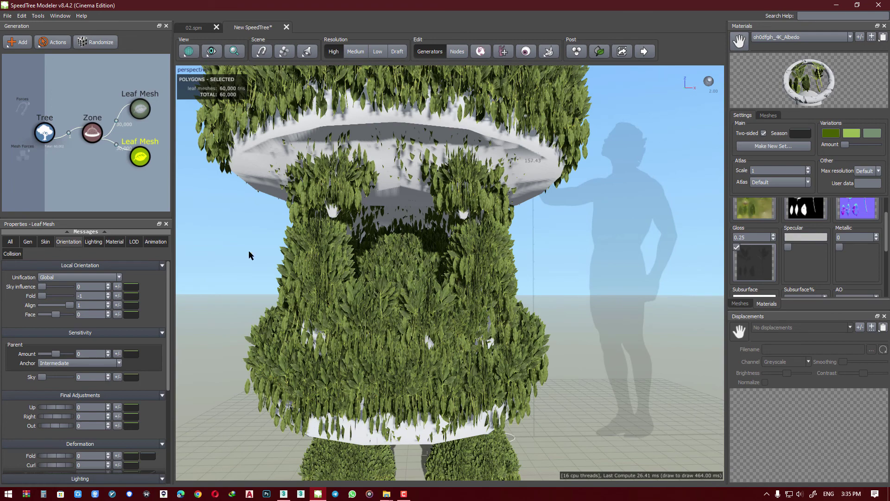
{"action": "left_click", "coordinate": [44, 243]}
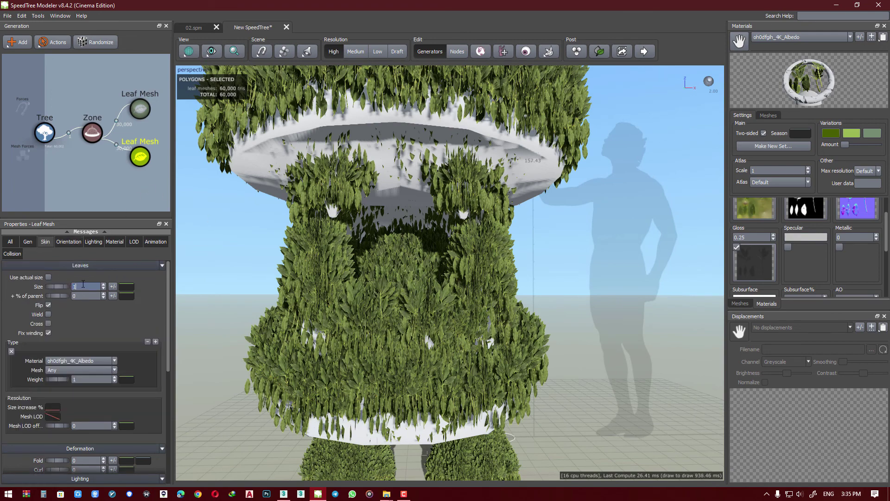
{"action": "type", "text": "0"}
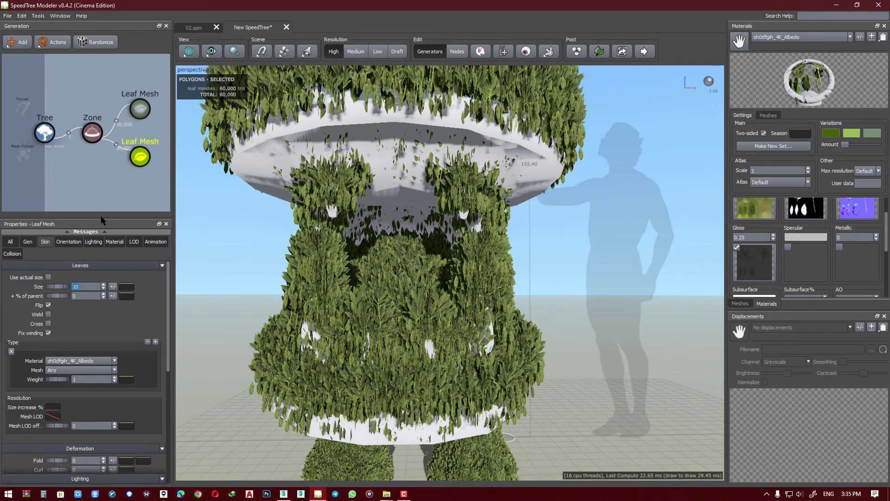
Step: Try pushing the leaves further out in orientation settings, then undo to zero
{"action": "left_click", "coordinate": [142, 156]}
{"action": "left_click", "coordinate": [69, 242]}
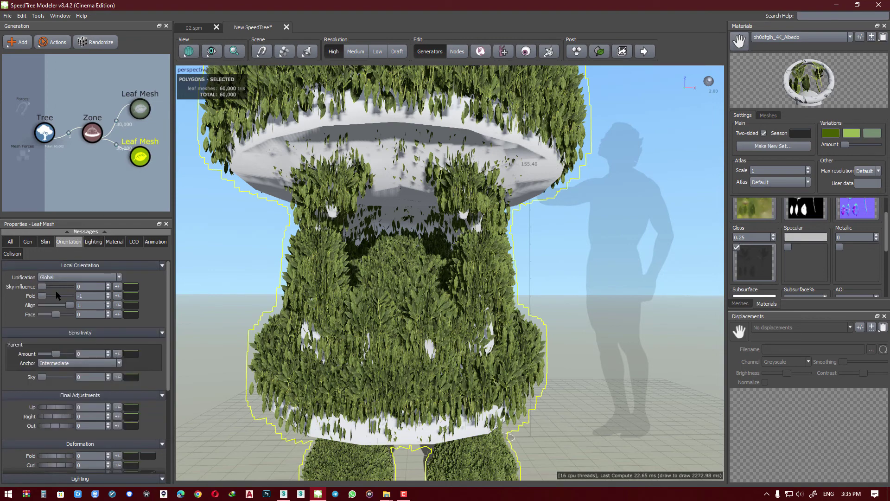
{"action": "mouse_move", "coordinate": [53, 410]}
{"action": "left_mouse_down"}
{"action": "mouse_move", "coordinate": [51, 430]}
{"action": "mouse_move", "coordinate": [74, 425]}
{"action": "left_mouse_up"}
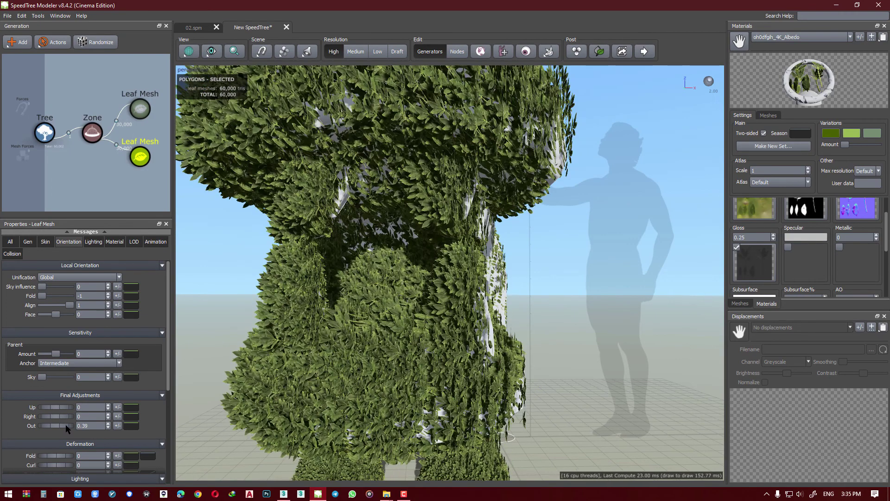
{"action": "left_click_drag", "start_coordinate": [75, 426], "coordinate": [92, 428]}
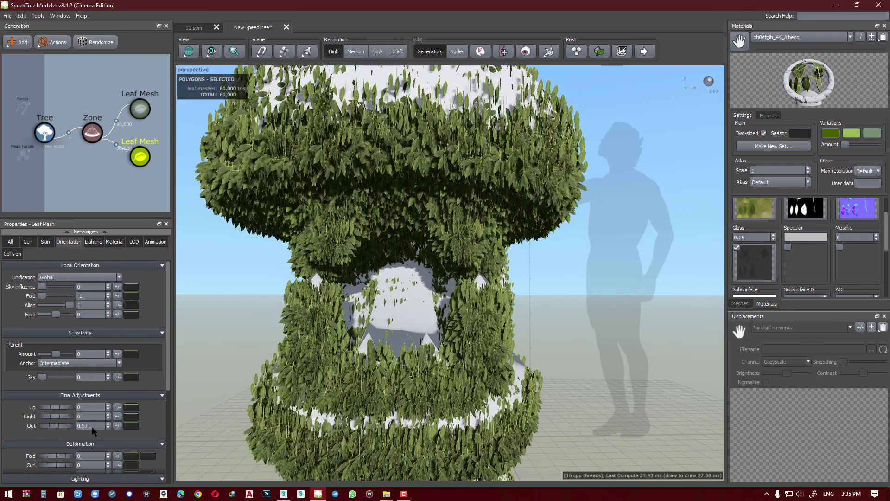
{"action": "key", "text": "ctrl+z"}
Step: Inspect the topiary from the side and in the four-view layout
{"action": "mouse_move", "coordinate": [381, 356]}
{"action": "left_mouse_down"}
{"action": "mouse_move", "coordinate": [272, 360]}
{"action": "mouse_move", "coordinate": [371, 361]}
{"action": "mouse_move", "coordinate": [371, 395]}
{"action": "left_mouse_up"}
{"action": "scroll", "coordinate": [278, 361], "scroll_direction": "up", "scroll_amount": 3}
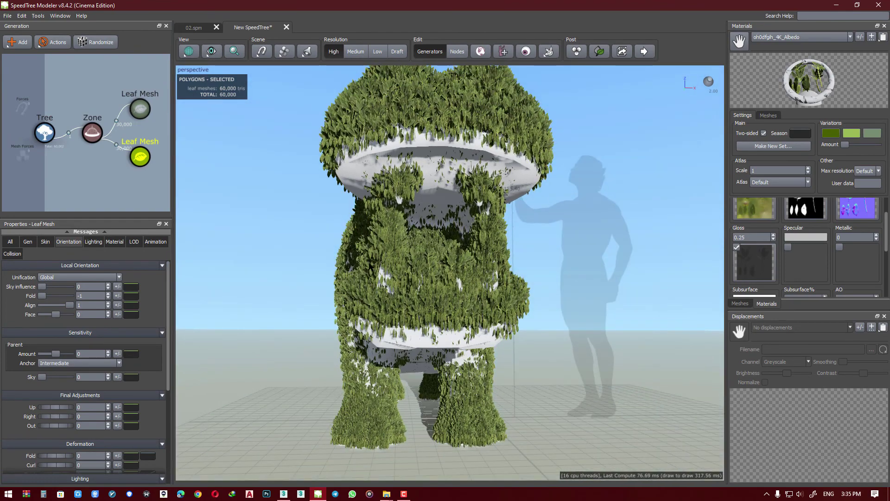
{"action": "scroll", "coordinate": [278, 324], "scroll_direction": "up", "scroll_amount": 5}
{"action": "key", "text": "space"}
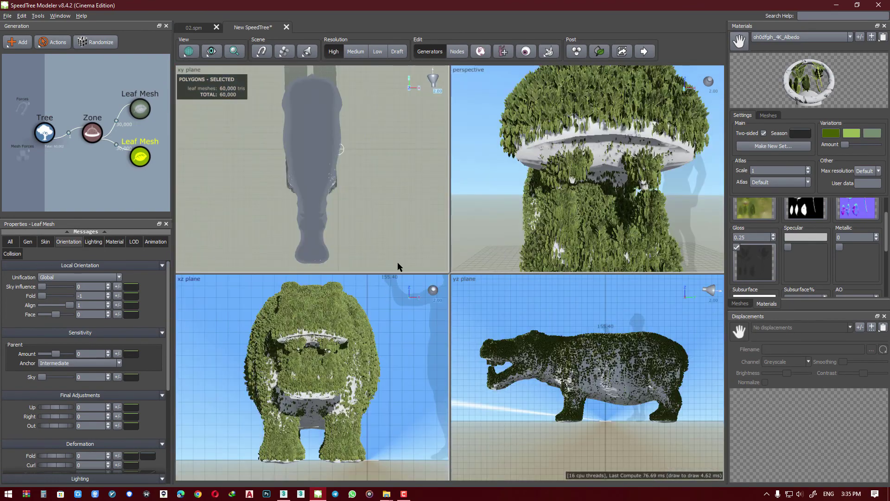
{"action": "scroll", "coordinate": [471, 227], "scroll_direction": "up", "scroll_amount": 2}
{"action": "key", "text": "space"}
{"action": "scroll", "coordinate": [470, 236], "scroll_direction": "down", "scroll_amount": 3}
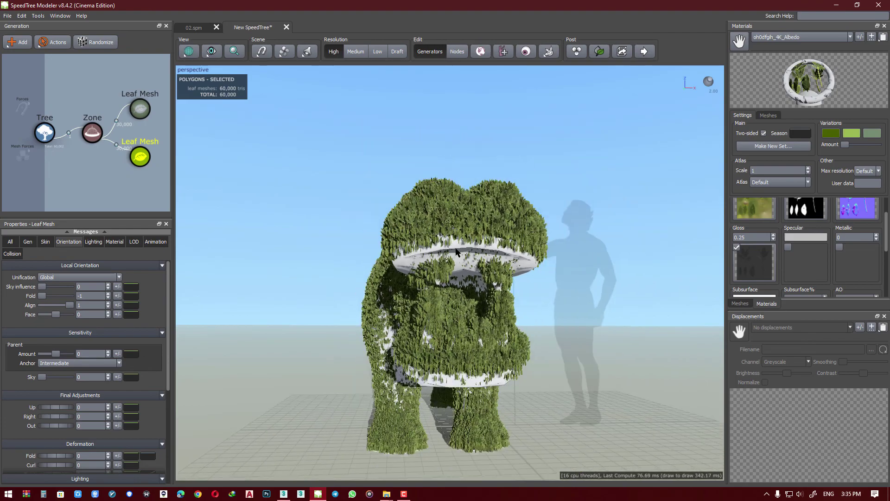
Step: Orbit and zoom around the hippo to check leaf coverage from above
{"action": "mouse_move", "coordinate": [469, 237]}
{"action": "left_mouse_down"}
{"action": "mouse_move", "coordinate": [533, 239]}
{"action": "mouse_move", "coordinate": [456, 243]}
{"action": "mouse_move", "coordinate": [464, 218]}
{"action": "mouse_move", "coordinate": [603, 222]}
{"action": "left_mouse_up"}
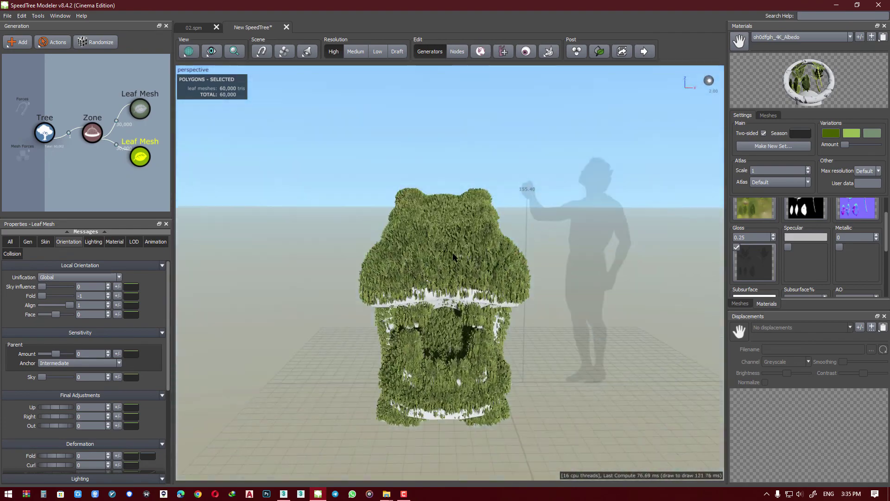
{"action": "scroll", "coordinate": [464, 232], "scroll_direction": "up", "scroll_amount": 5}
{"action": "scroll", "coordinate": [450, 273], "scroll_direction": "down", "scroll_amount": 3}
{"action": "mouse_move", "coordinate": [450, 274]}
{"action": "left_mouse_down"}
{"action": "mouse_move", "coordinate": [450, 209]}
{"action": "mouse_move", "coordinate": [450, 278]}
{"action": "left_mouse_up"}
{"action": "scroll", "coordinate": [450, 274], "scroll_direction": "up", "scroll_amount": 3}
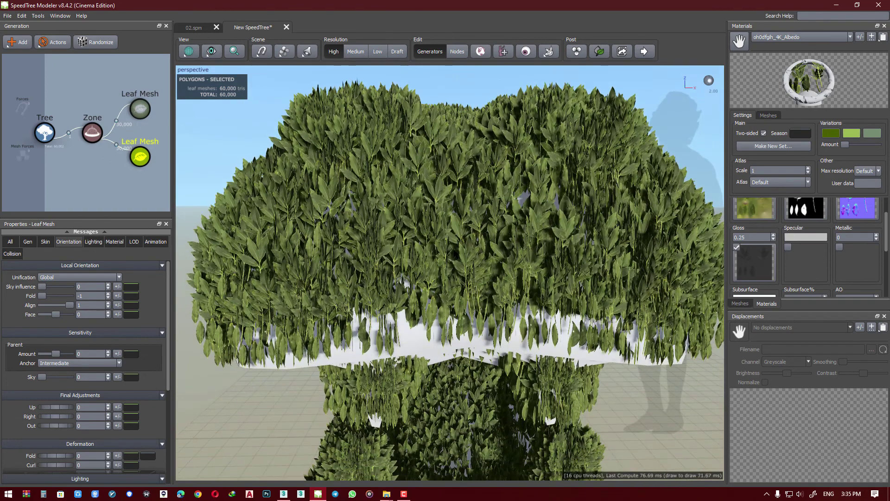
{"action": "scroll", "coordinate": [450, 274], "scroll_direction": "up", "scroll_amount": 2}
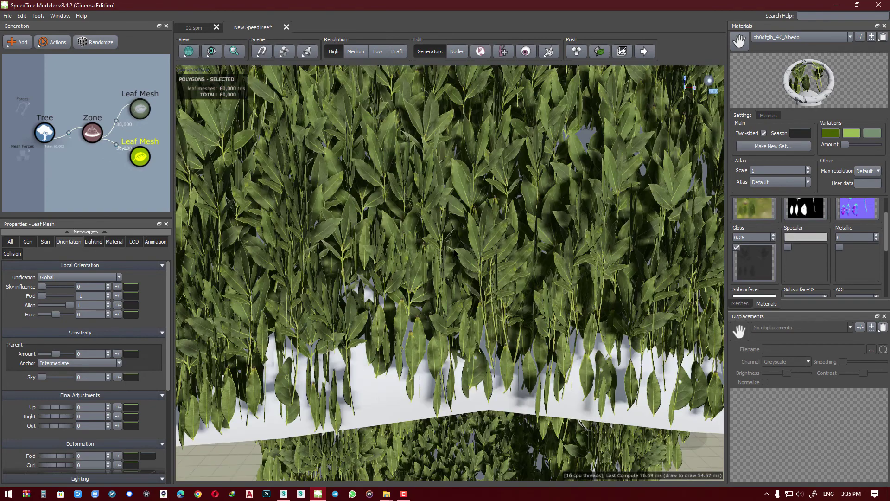
{"action": "scroll", "coordinate": [453, 255], "scroll_direction": "down", "scroll_amount": 5}
{"action": "scroll", "coordinate": [450, 258], "scroll_direction": "up", "scroll_amount": 5}
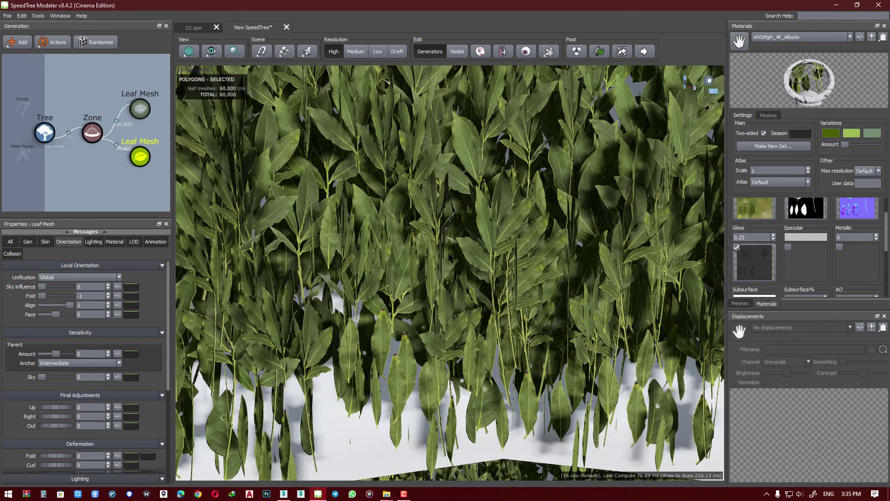
{"action": "scroll", "coordinate": [450, 257], "scroll_direction": "down", "scroll_amount": 5}
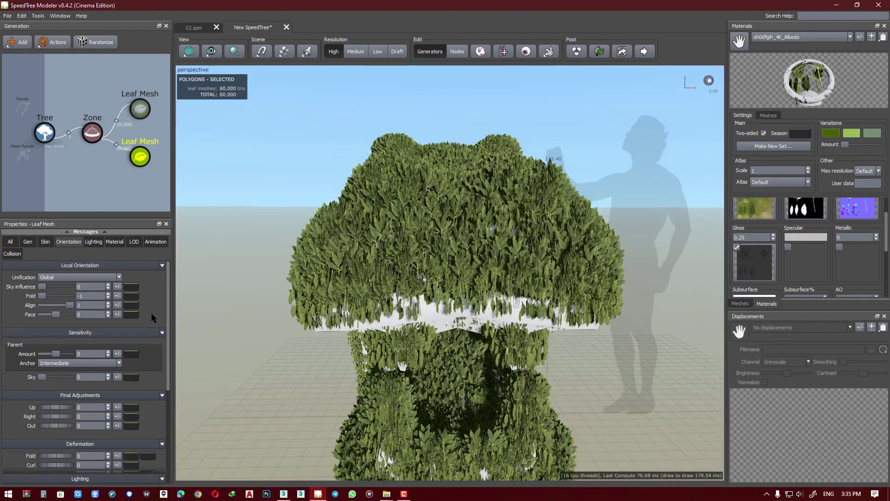
Step: Give the current leaf mesh's Sky influence, Fold, Align and Face a .05 variance
{"action": "left_click", "coordinate": [45, 242]}
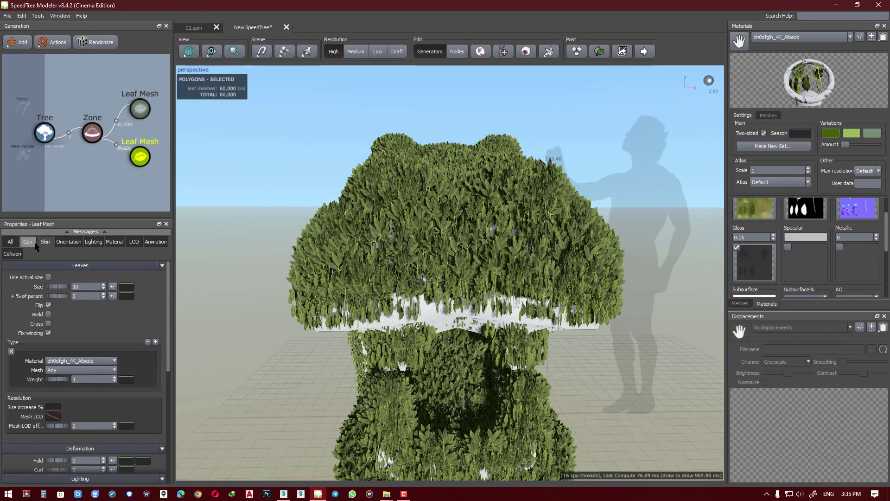
{"action": "left_click", "coordinate": [28, 241]}
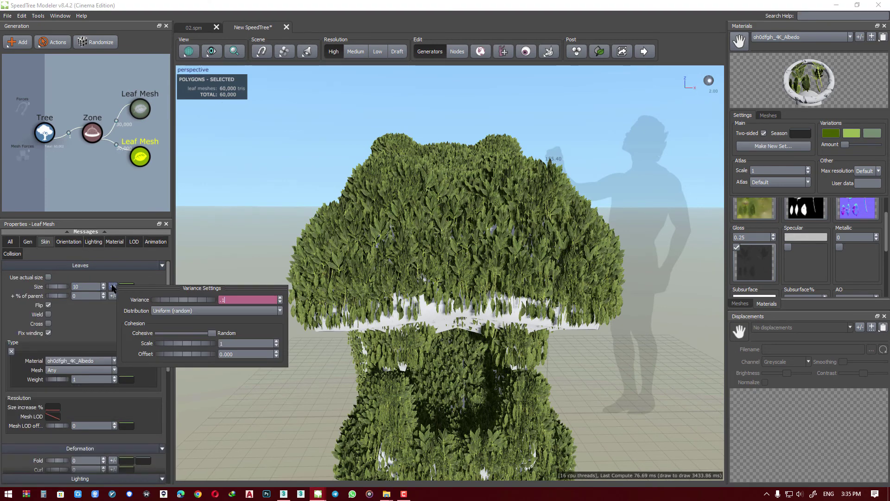
{"action": "left_click", "coordinate": [68, 242]}
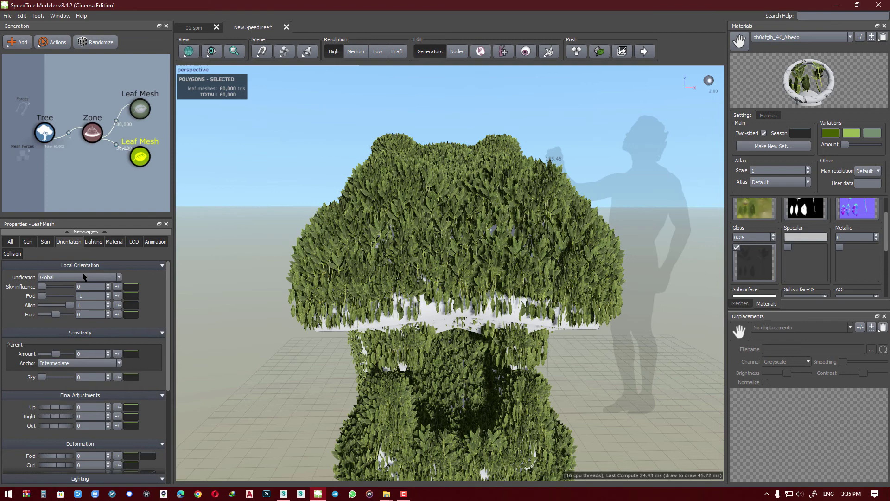
{"action": "left_click", "coordinate": [118, 286]}
{"action": "key", "text": "Return"}
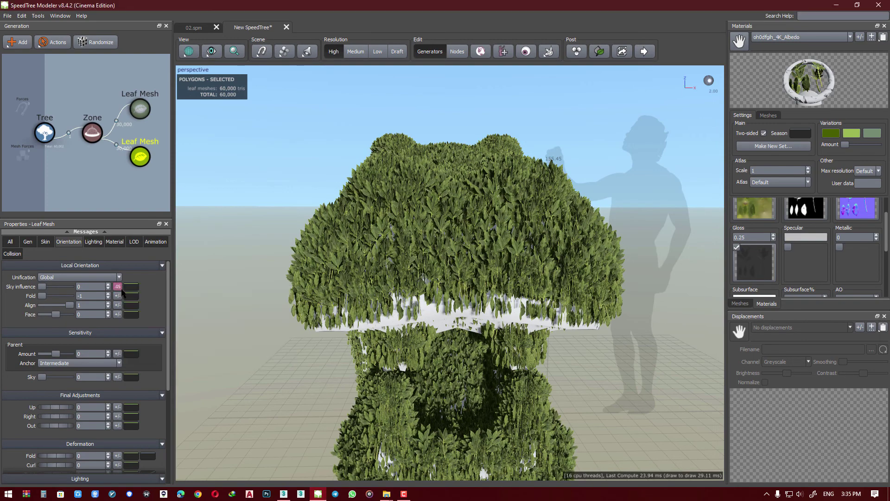
{"action": "left_click", "coordinate": [118, 295]}
{"action": "type", "text": "5"}
{"action": "key", "text": "Return"}
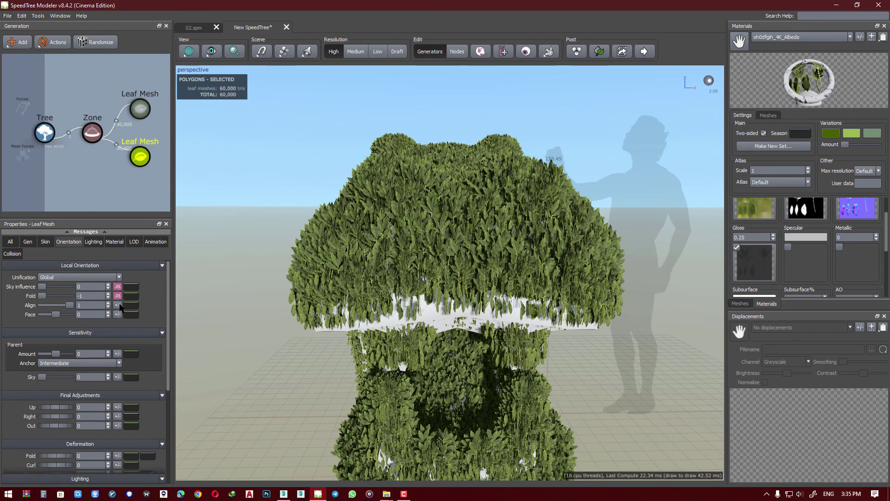
{"action": "left_click", "coordinate": [118, 305]}
{"action": "key", "text": "Return"}
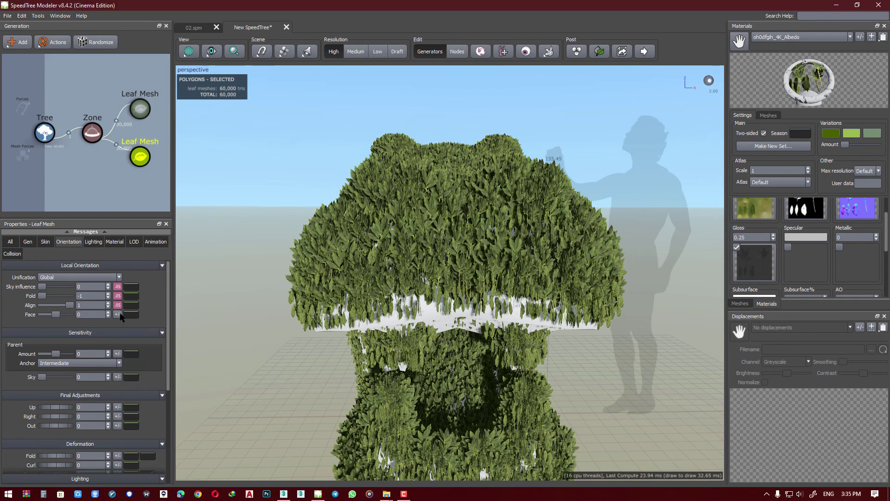
{"action": "left_click", "coordinate": [119, 314]}
{"action": "type", "text": "5"}
{"action": "key", "text": "Return"}
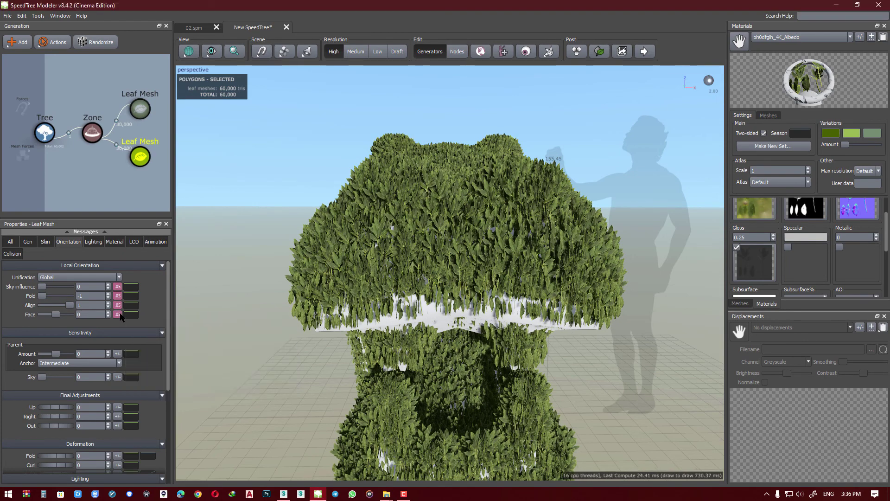
Step: Add a .05 variance to its Up, Right and Out adjustments
{"action": "left_click", "coordinate": [118, 407]}
{"action": "type", "text": ".05"}
{"action": "key", "text": "Return"}
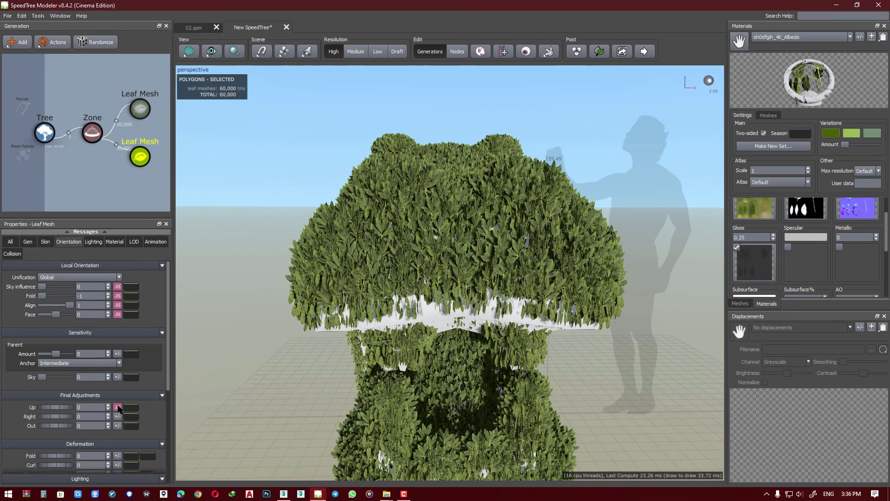
{"action": "left_click", "coordinate": [117, 416]}
{"action": "type", "text": "5"}
{"action": "key", "text": "Return"}
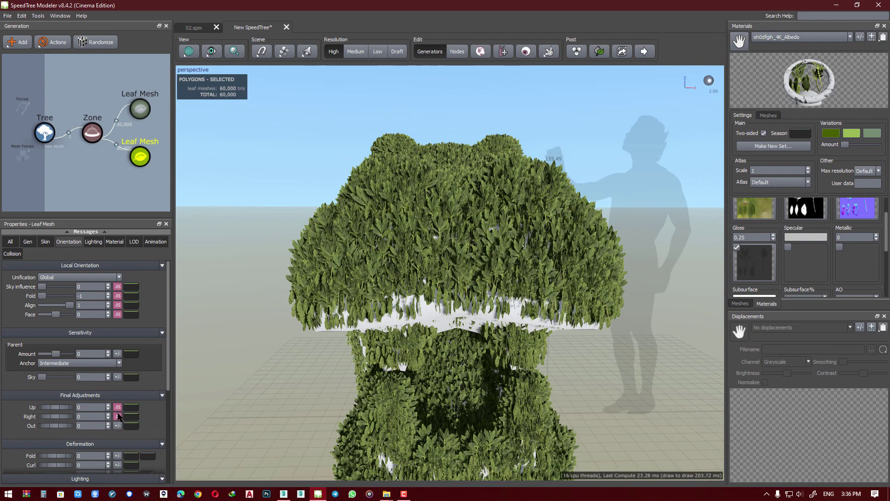
{"action": "left_click", "coordinate": [118, 425]}
{"action": "type", "text": "05"}
{"action": "key", "text": "Return"}
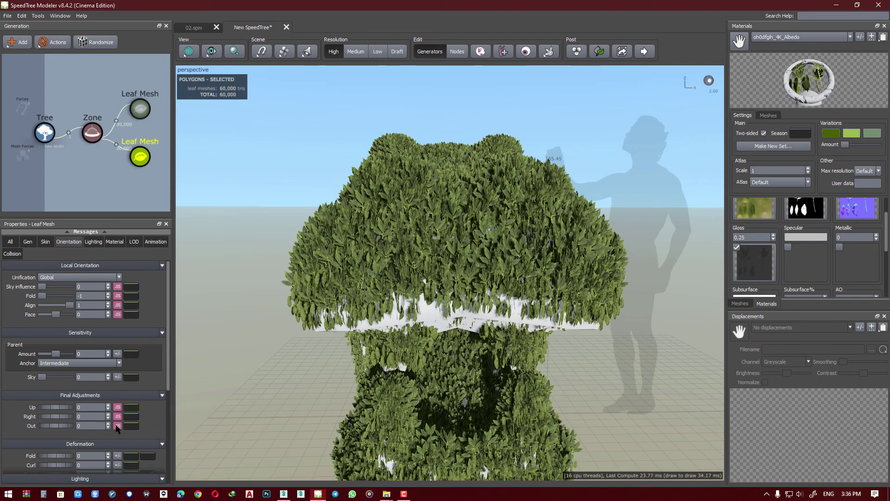
Step: On the upper Leaf Mesh generator, set .05 variance on Fold, Align and Face
{"action": "left_click", "coordinate": [143, 115]}
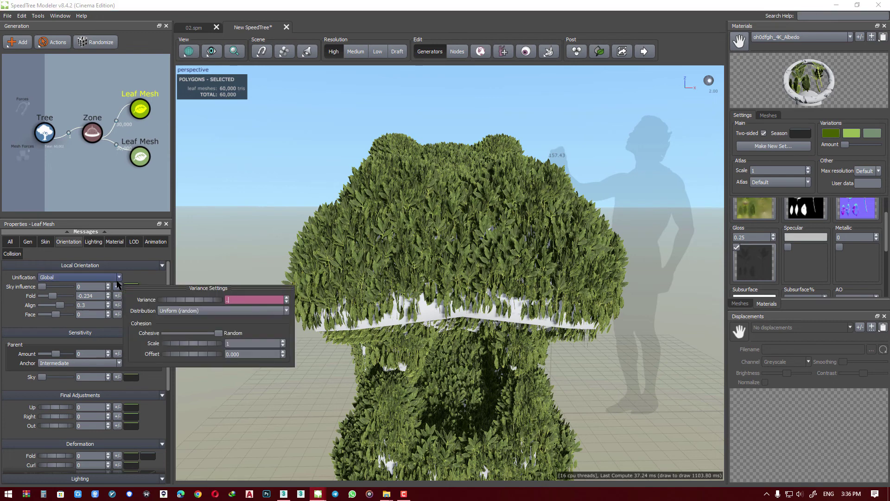
{"action": "left_click", "coordinate": [118, 296]}
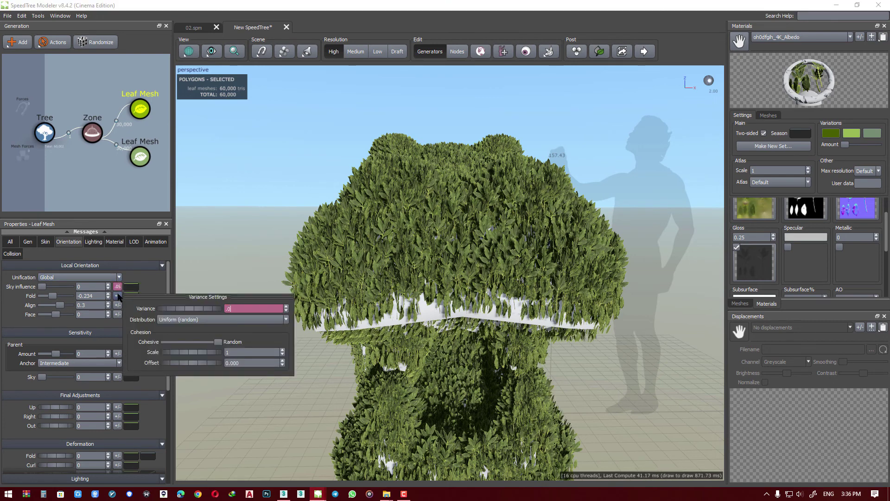
{"action": "type", "text": "5"}
{"action": "key", "text": "Return"}
{"action": "left_click", "coordinate": [118, 305]}
{"action": "type", "text": ".05"}
{"action": "key", "text": "Return"}
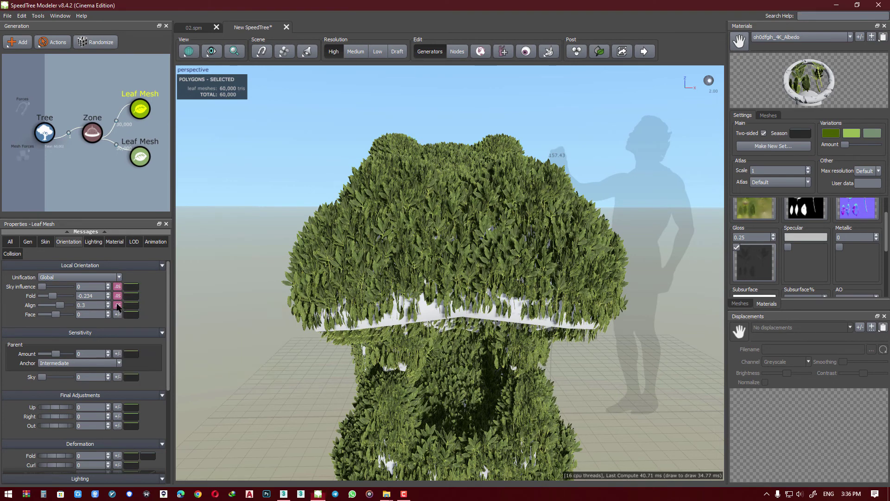
{"action": "left_click", "coordinate": [117, 314]}
{"action": "type", "text": ".05"}
{"action": "key", "text": "Return"}
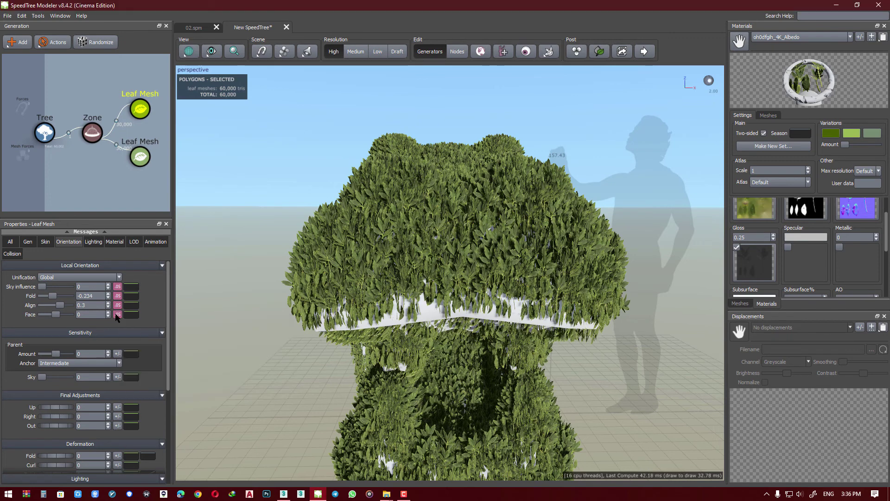
Step: Set the upper mesh's Right variance to 3.6 and its Out and Up variances to .05
{"action": "left_click", "coordinate": [118, 406]}
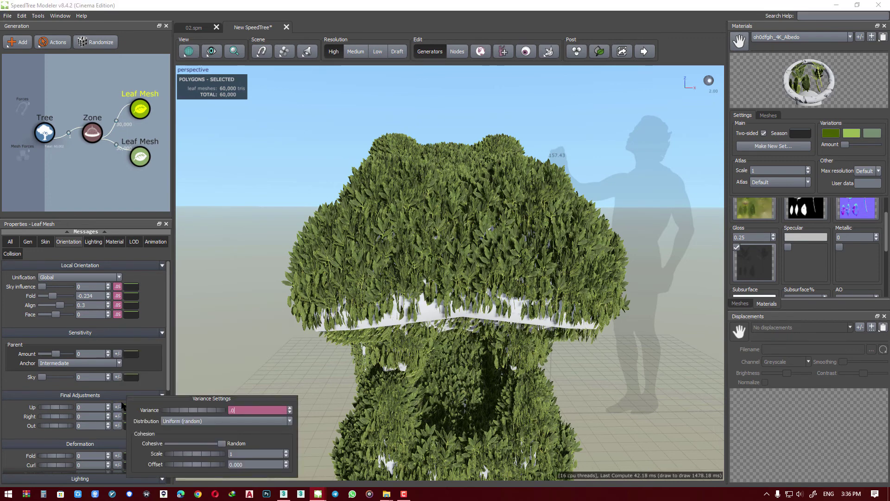
{"action": "key", "text": "Return"}
{"action": "left_click", "coordinate": [118, 416]}
{"action": "type", "text": "3."}
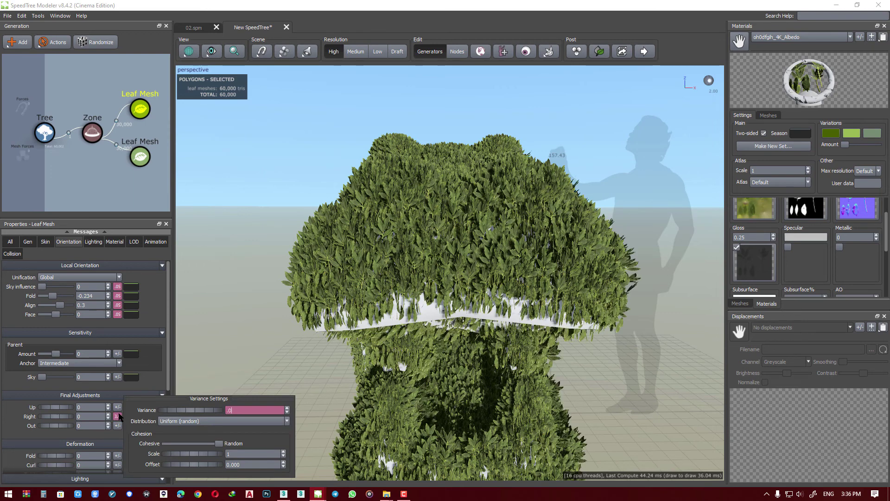
{"action": "type", "text": "6"}
{"action": "key", "text": "Return"}
{"action": "left_click", "coordinate": [118, 426]}
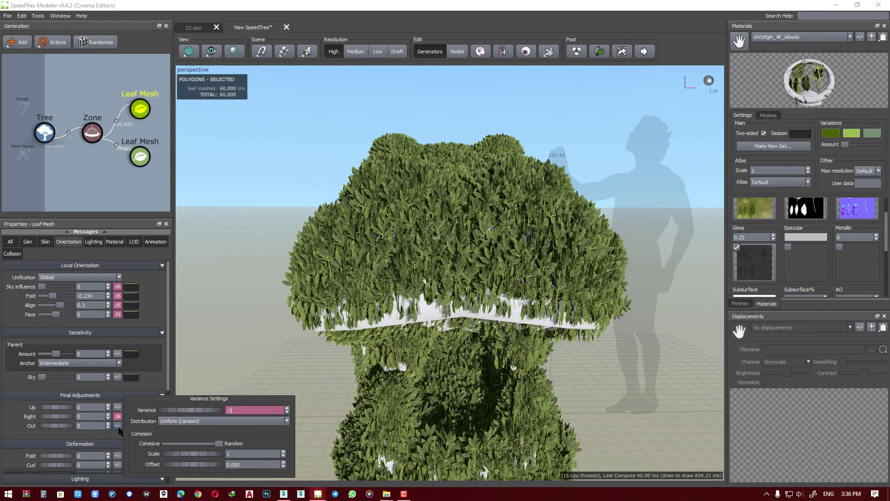
{"action": "type", "text": "5"}
{"action": "key", "text": "Return"}
{"action": "left_click", "coordinate": [116, 407]}
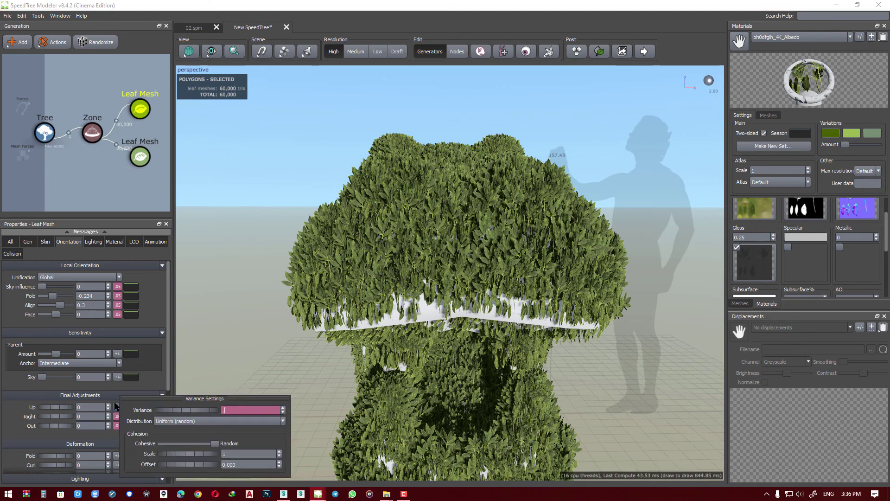
{"action": "type", "text": "5"}
{"action": "key", "text": "Return"}
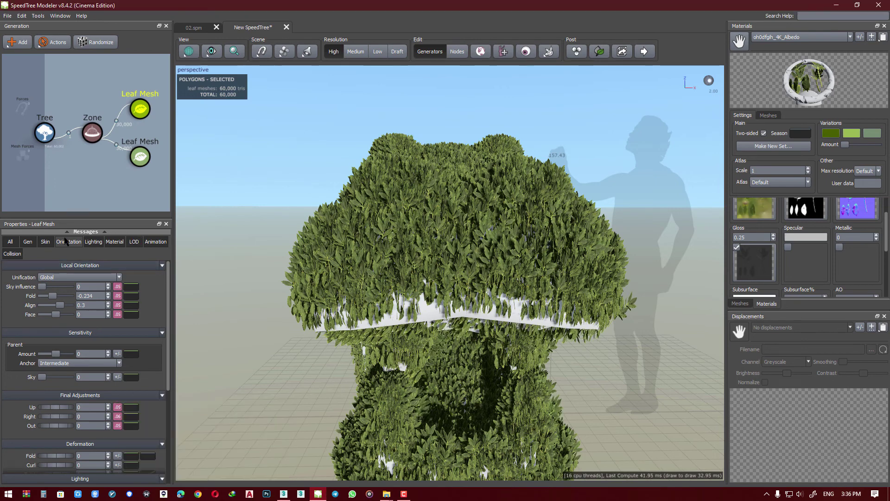
Step: Give the leaf Size a .05 variance and deselect the leaf mesh
{"action": "left_click", "coordinate": [45, 242]}
{"action": "left_click", "coordinate": [112, 287]}
{"action": "type", "text": "05"}
{"action": "key", "text": "Return"}
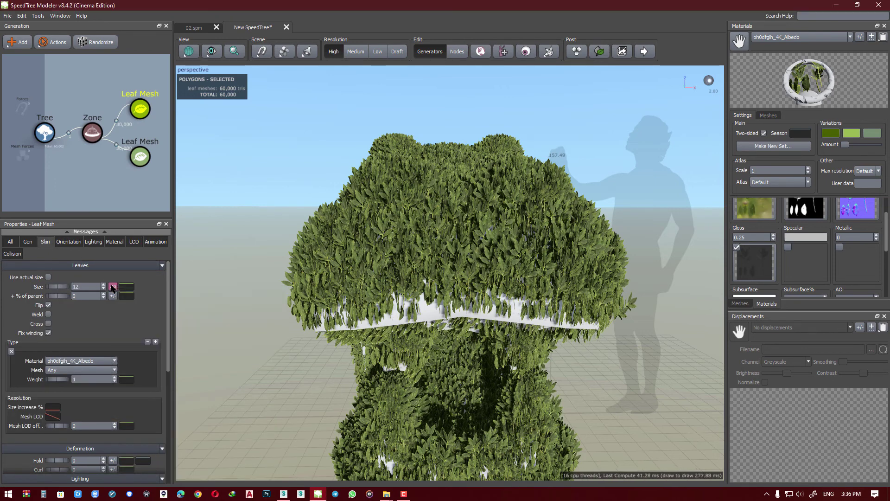
{"action": "left_click", "coordinate": [204, 243]}
Step: Add a third Leaf Mesh under the Zone and set its leaf size to 12 with variance
{"action": "mouse_move", "coordinate": [279, 245]}
{"action": "left_mouse_down"}
{"action": "mouse_move", "coordinate": [385, 236]}
{"action": "mouse_move", "coordinate": [318, 286]}
{"action": "left_mouse_up"}
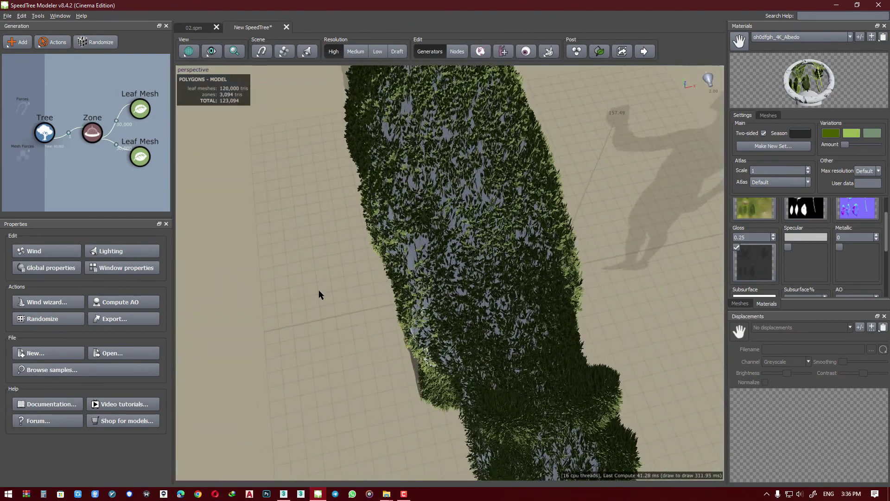
{"action": "left_click_drag", "start_coordinate": [319, 292], "coordinate": [307, 297]}
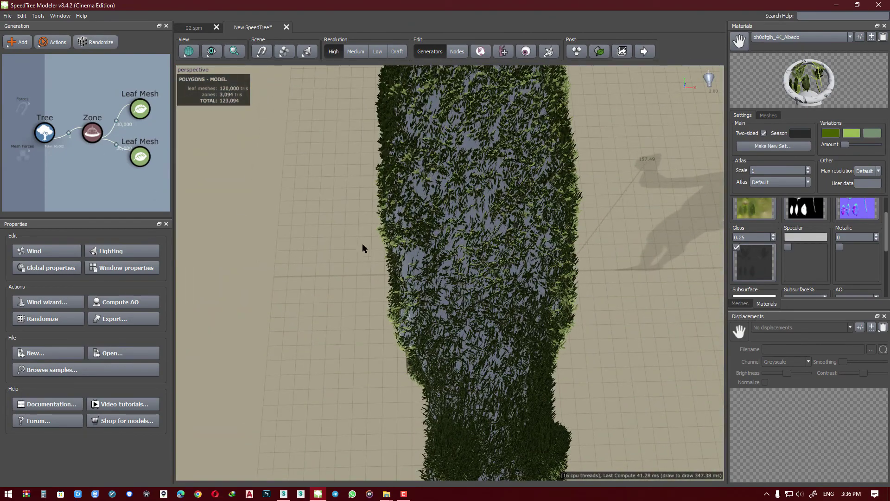
{"action": "right_click", "coordinate": [93, 133]}
{"action": "mouse_move", "coordinate": [140, 143]}
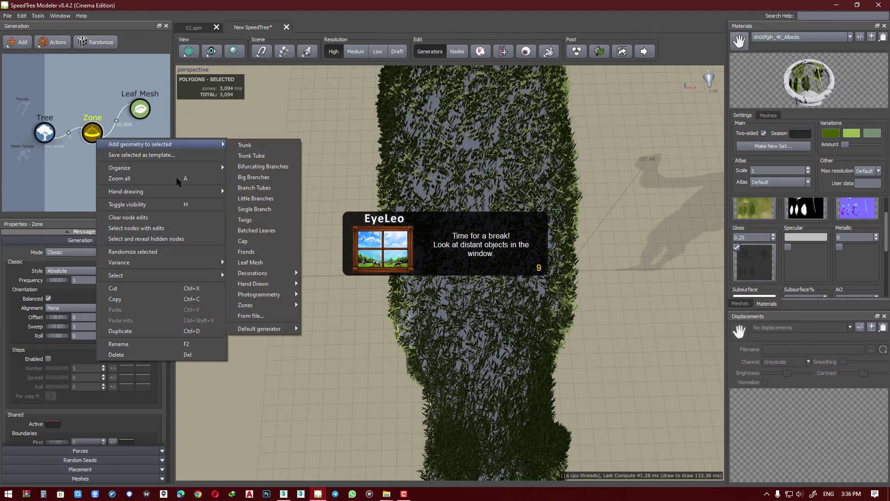
{"action": "mouse_move", "coordinate": [251, 273]}
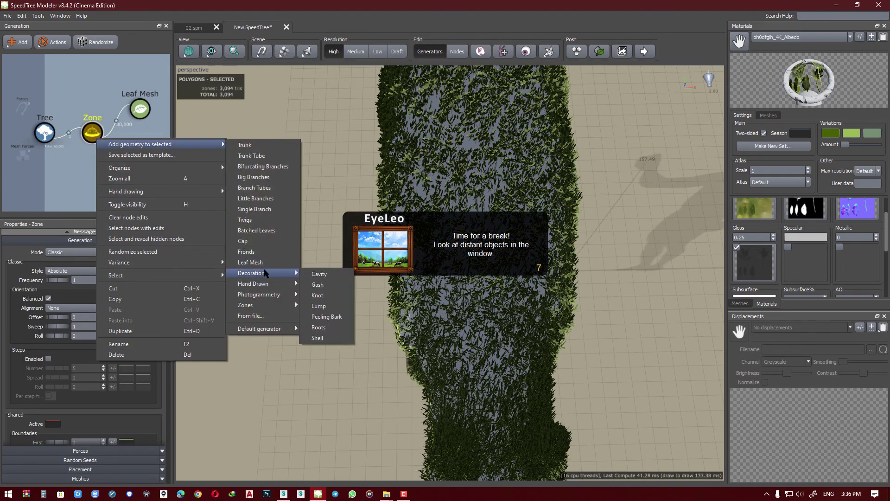
{"action": "left_click", "coordinate": [264, 263]}
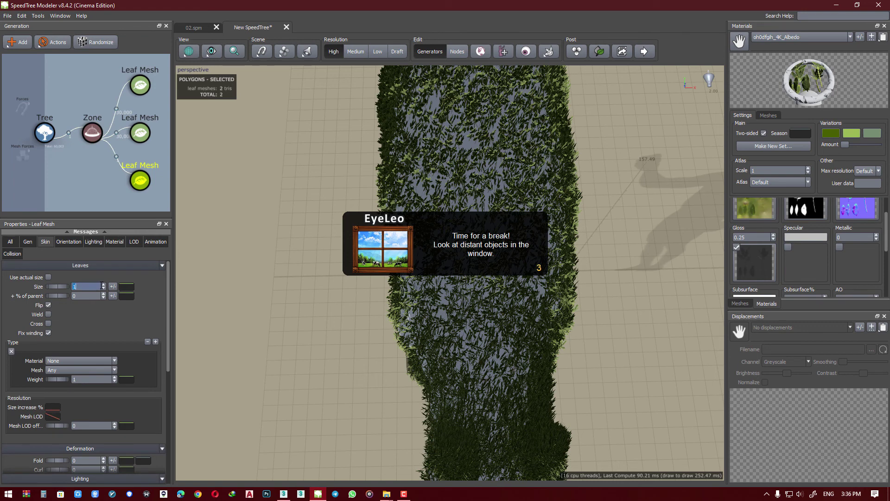
{"action": "left_click_drag", "start_coordinate": [112, 286], "coordinate": [111, 292]}
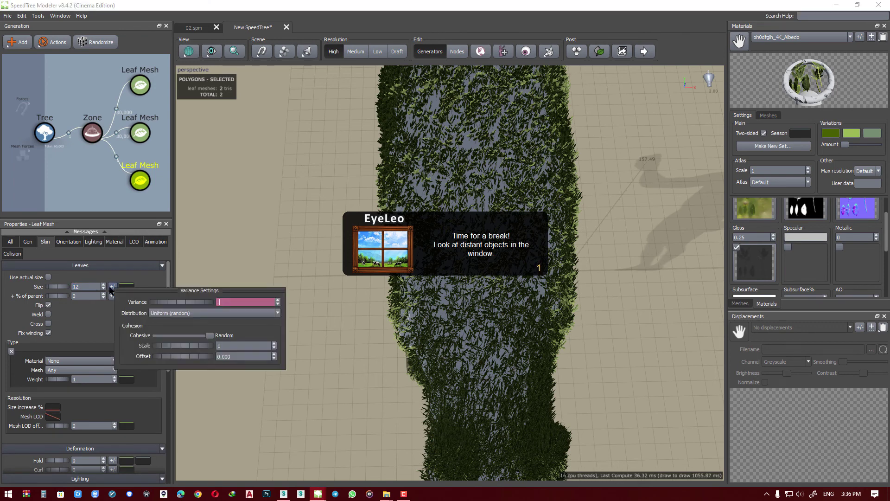
{"action": "left_click", "coordinate": [28, 241]}
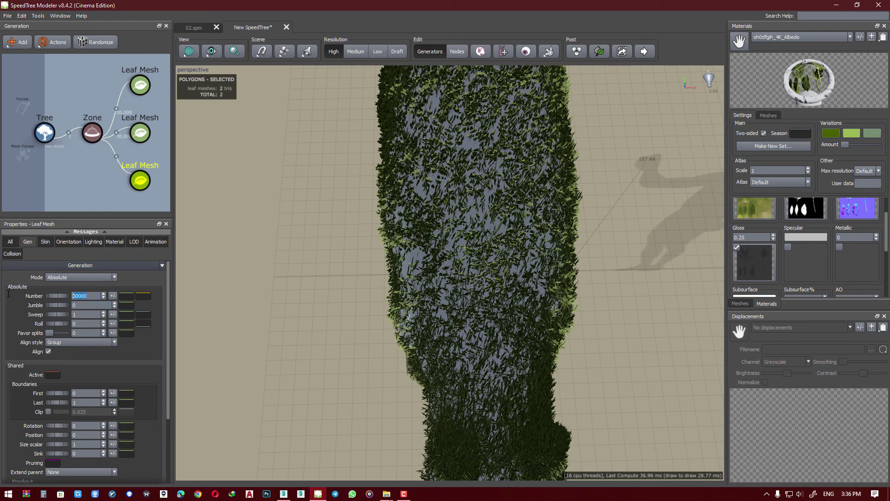
Step: Commit the 30000 leaf count and quit the EyeLeo break reminder
{"action": "left_click", "coordinate": [767, 494]}
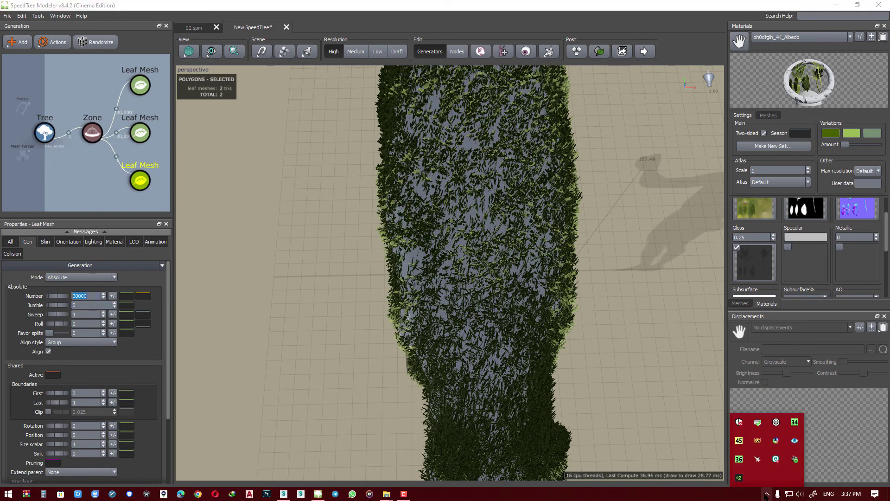
{"action": "left_click", "coordinate": [766, 494]}
{"action": "right_click", "coordinate": [757, 441]}
{"action": "left_click", "coordinate": [781, 473]}
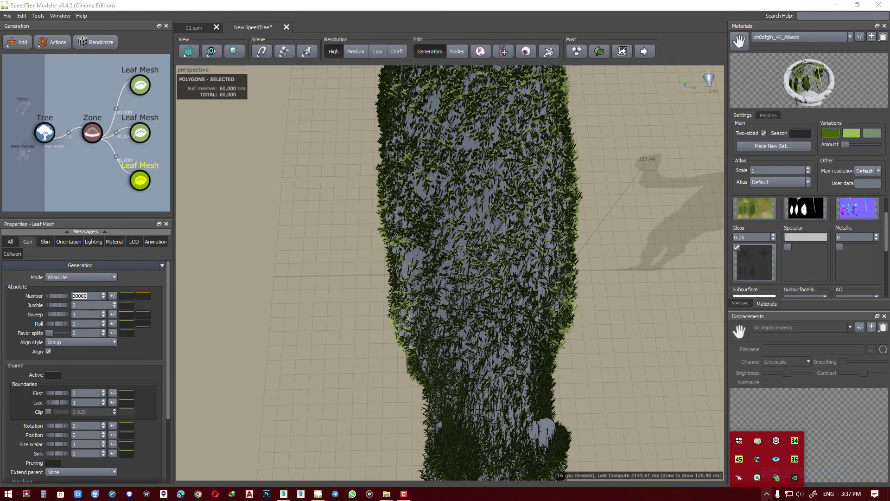
Step: Reselect the newest leaf mesh and give its Sky influence a .05 variance
{"action": "left_click_drag", "start_coordinate": [641, 402], "coordinate": [620, 394]}
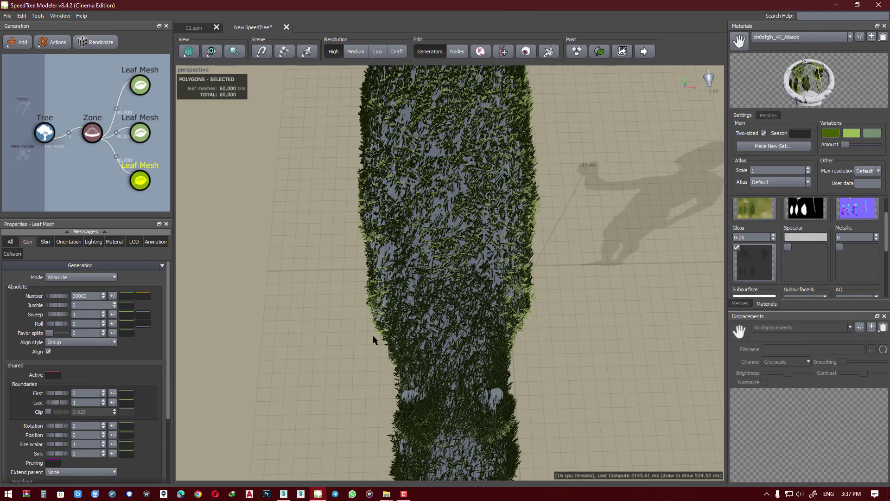
{"action": "left_click_drag", "start_coordinate": [147, 161], "coordinate": [129, 79]}
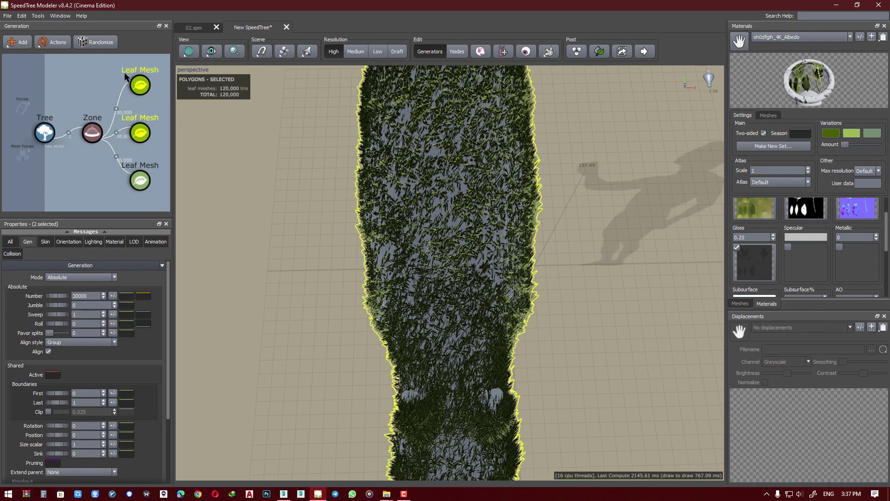
{"action": "left_click", "coordinate": [140, 180]}
{"action": "scroll", "coordinate": [332, 240], "scroll_direction": "up", "scroll_amount": 2}
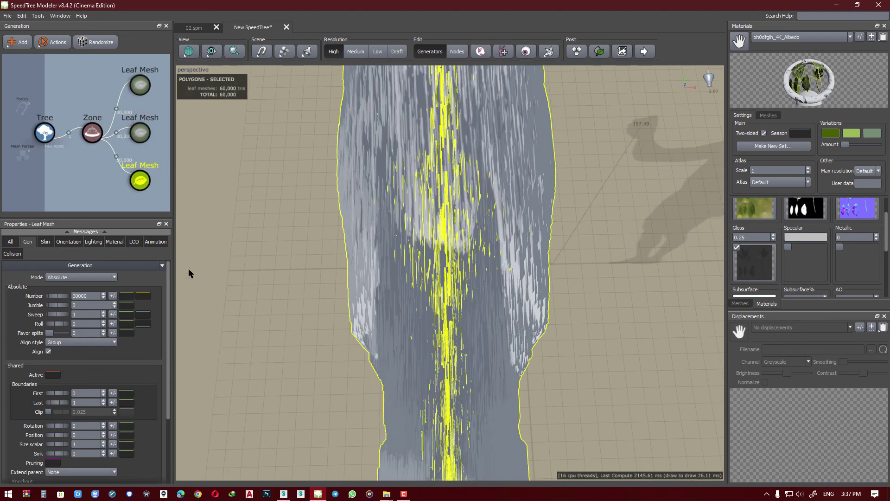
{"action": "left_click", "coordinate": [68, 242]}
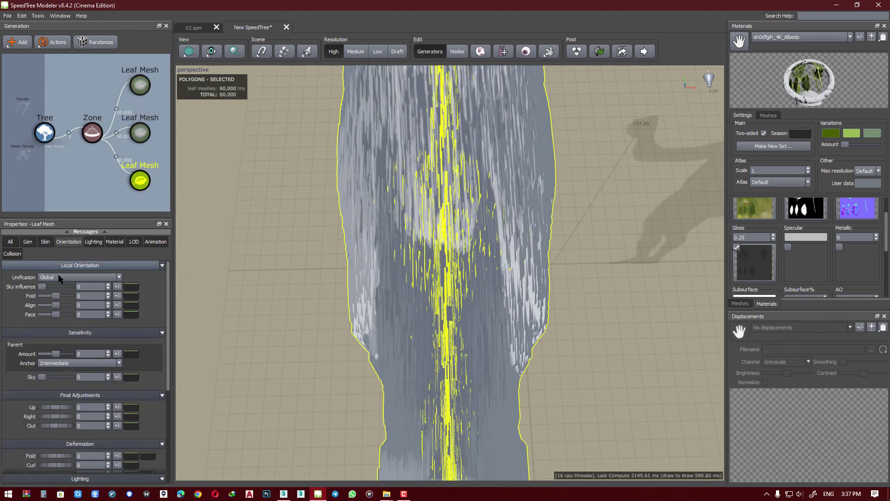
{"action": "left_click", "coordinate": [116, 287]}
{"action": "key", "text": "Return"}
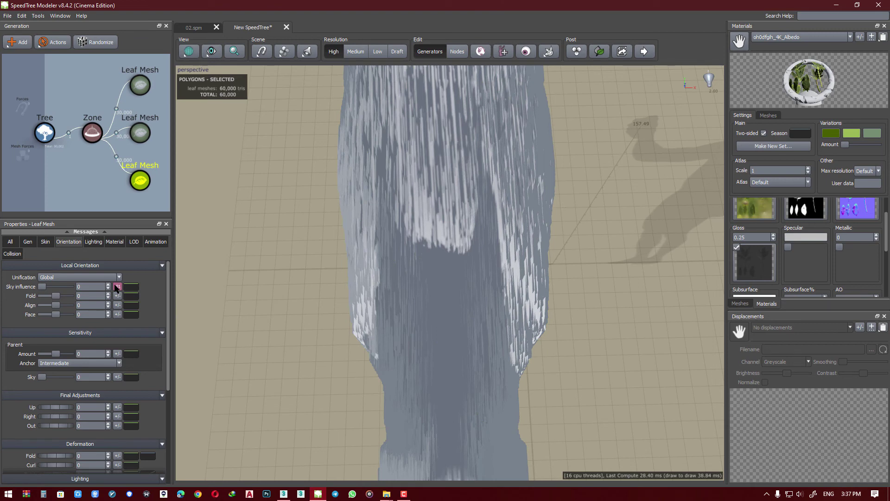
{"action": "left_click", "coordinate": [116, 286]}
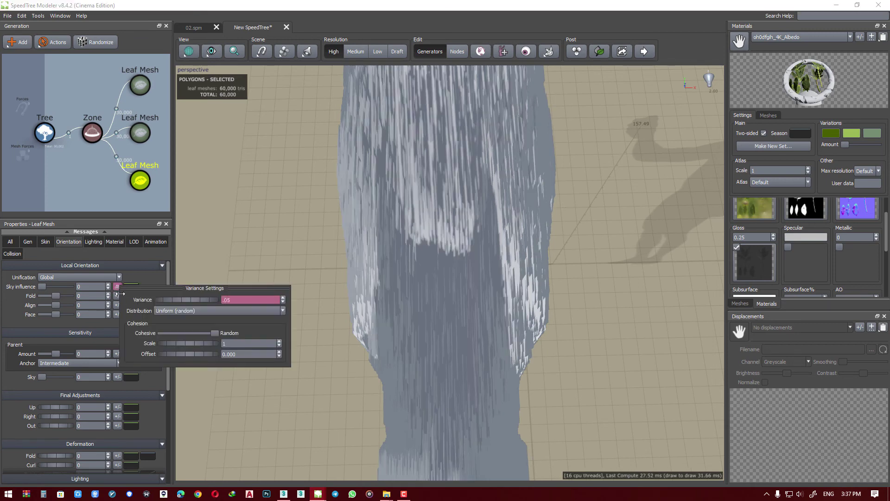
{"action": "type", "text": "0.05"}
{"action": "key", "text": "Return"}
Step: Add .05 variance to Fold, Align and Face, then pull an orientation value negative
{"action": "left_click", "coordinate": [118, 296]}
{"action": "type", "text": ".05"}
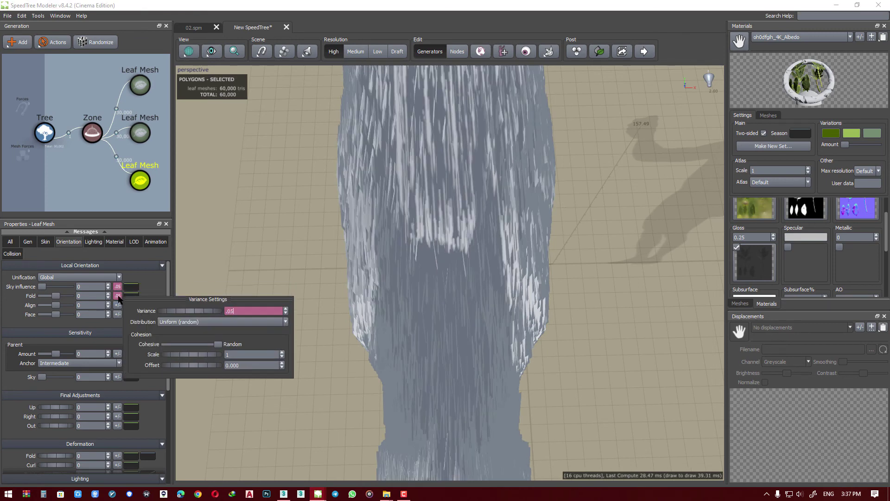
{"action": "key", "text": "Return"}
{"action": "left_click", "coordinate": [117, 306]}
{"action": "type", "text": ".05"}
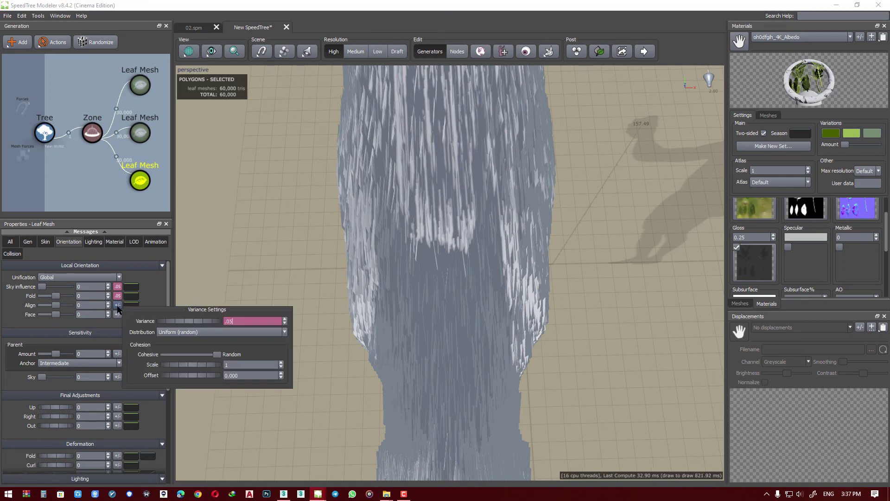
{"action": "key", "text": "Return"}
{"action": "left_click", "coordinate": [117, 314]}
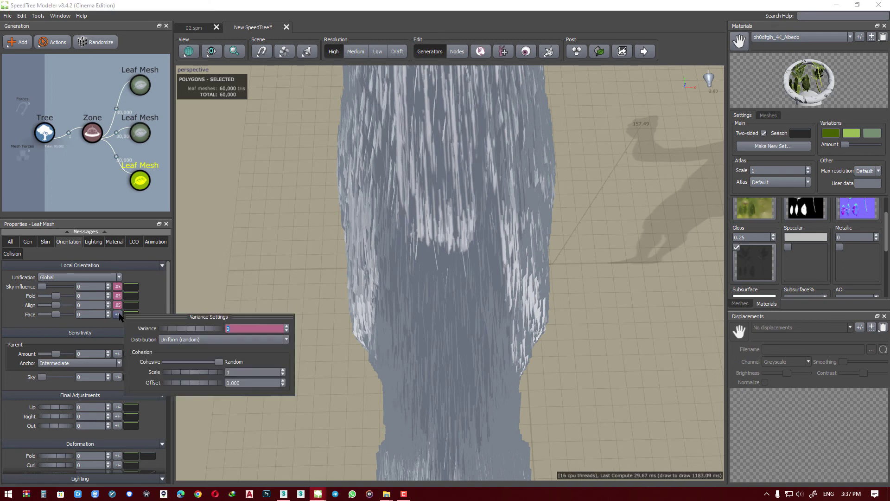
{"action": "type", "text": "5"}
{"action": "key", "text": "Return"}
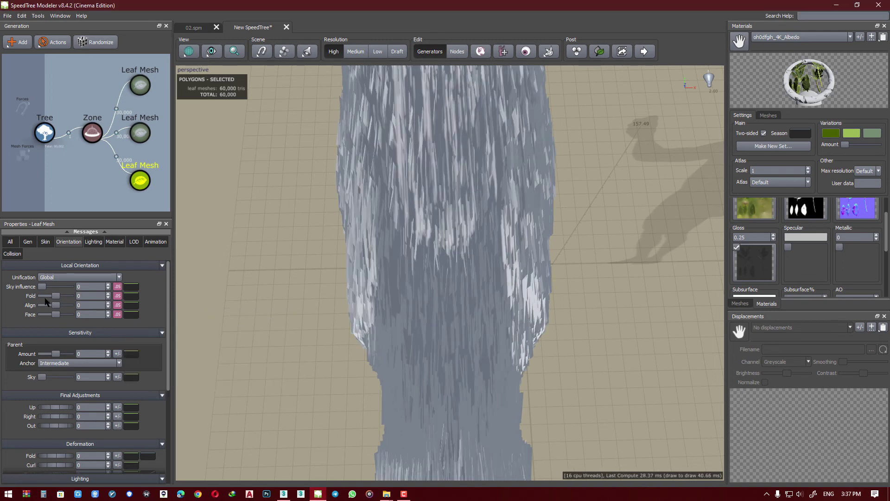
{"action": "mouse_move", "coordinate": [54, 308]}
{"action": "left_mouse_down"}
{"action": "mouse_move", "coordinate": [41, 311]}
{"action": "mouse_move", "coordinate": [85, 312]}
{"action": "mouse_move", "coordinate": [47, 301]}
{"action": "mouse_move", "coordinate": [56, 297]}
{"action": "mouse_move", "coordinate": [51, 318]}
{"action": "left_mouse_up"}
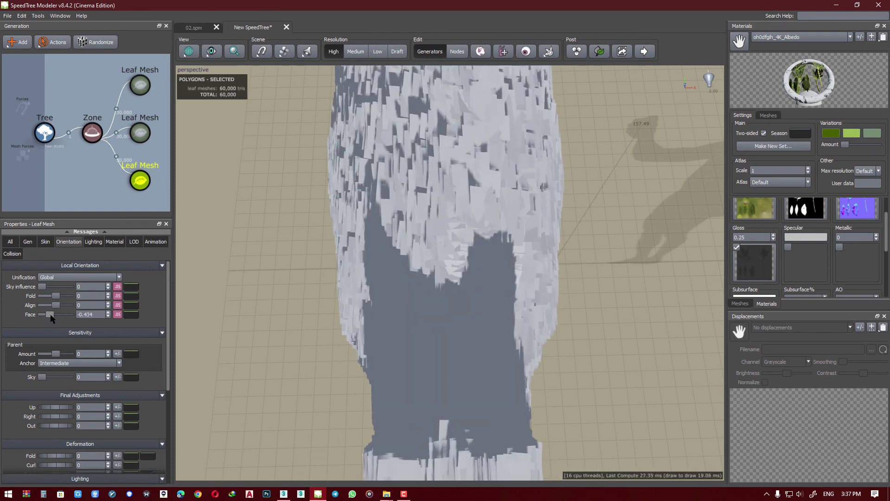
Step: Assign the textured green leaf material to the new leaves
{"action": "left_click", "coordinate": [115, 241]}
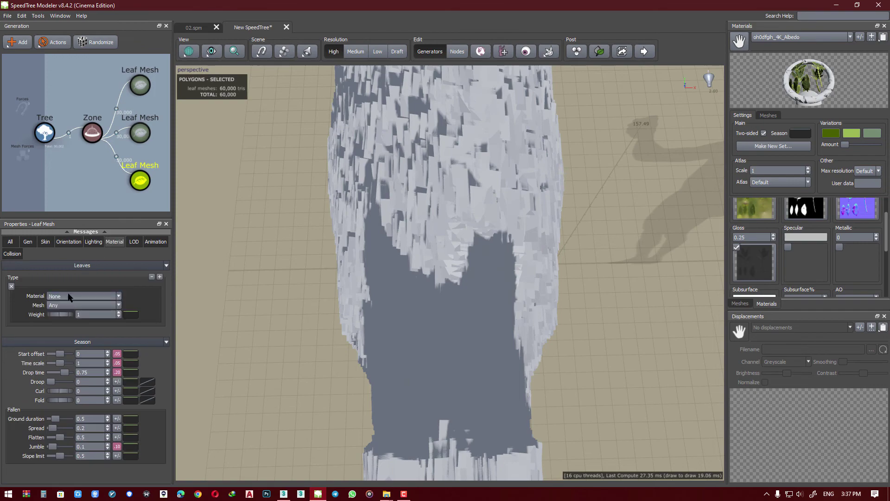
{"action": "scroll", "coordinate": [68, 297], "scroll_direction": "down", "scroll_amount": 1}
{"action": "left_click", "coordinate": [69, 242]}
{"action": "scroll", "coordinate": [450, 274], "scroll_direction": "up", "scroll_amount": 3}
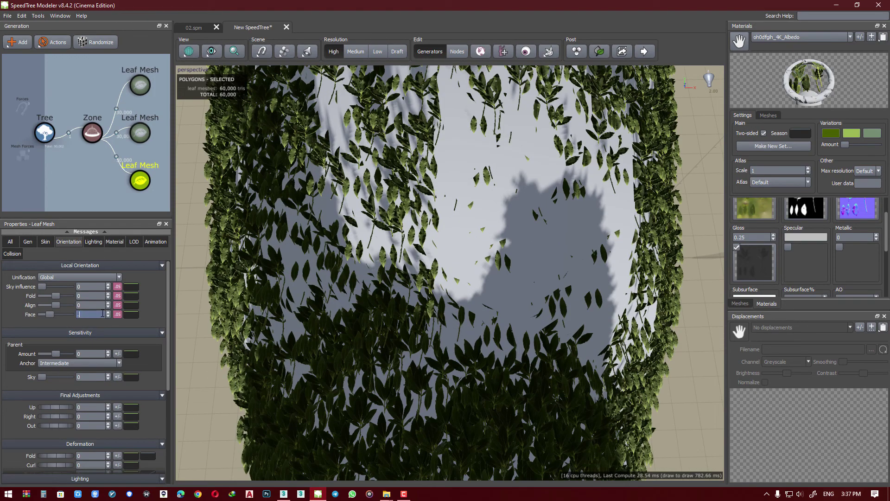
{"action": "type", "text": "-4"}
Step: Commit Face 0.5, drag Up to 0.21, and raise the new leaves' count
{"action": "key", "text": "Return"}
{"action": "key", "text": "Return"}
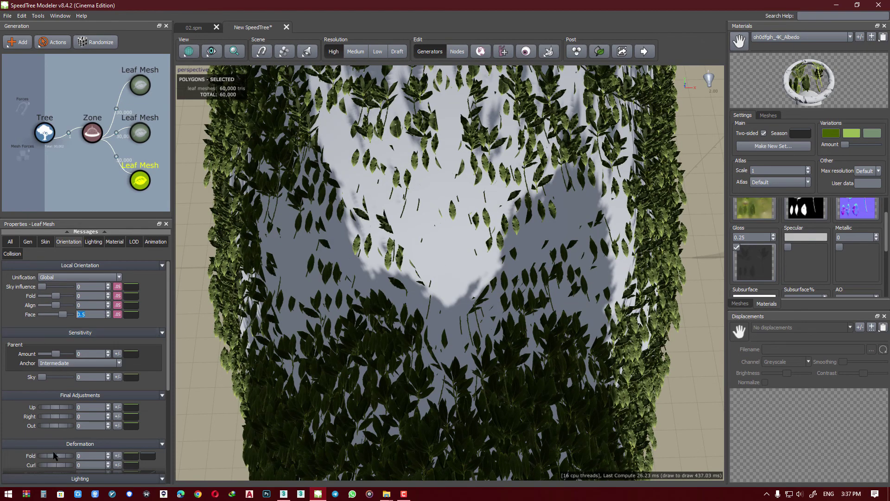
{"action": "left_click_drag", "start_coordinate": [50, 410], "coordinate": [60, 410]}
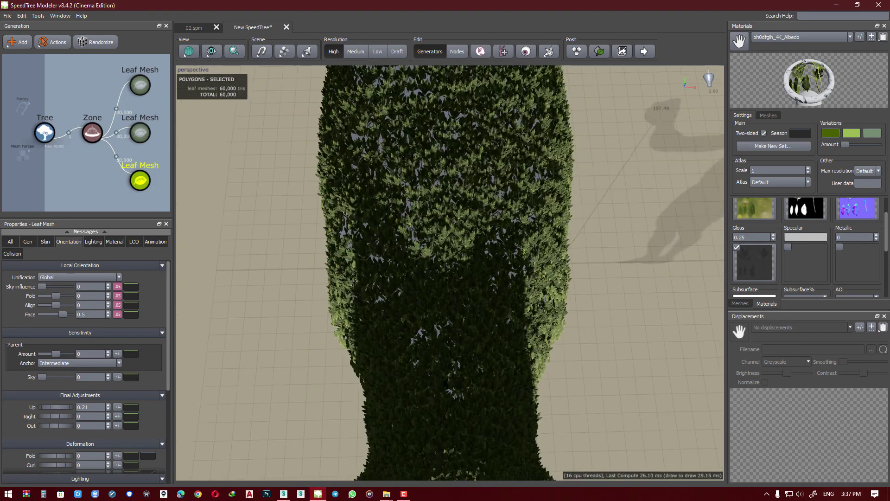
{"action": "scroll", "coordinate": [445, 274], "scroll_direction": "down", "scroll_amount": 3}
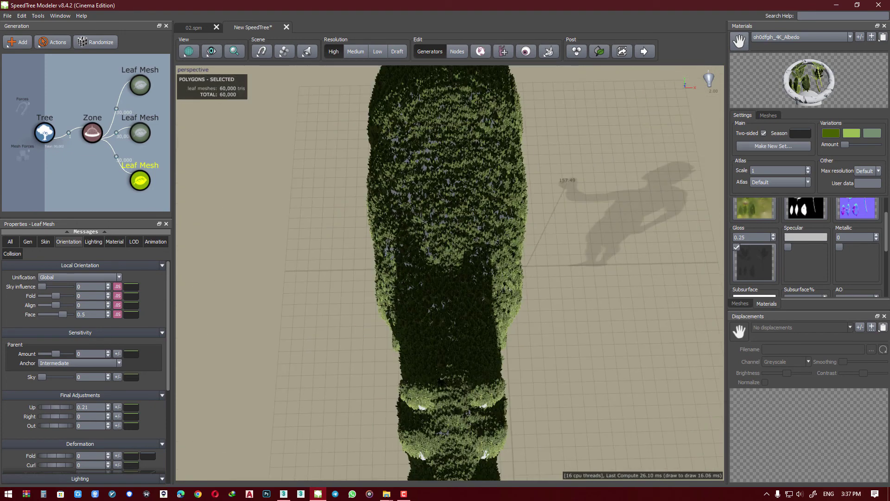
{"action": "left_click", "coordinate": [28, 242]}
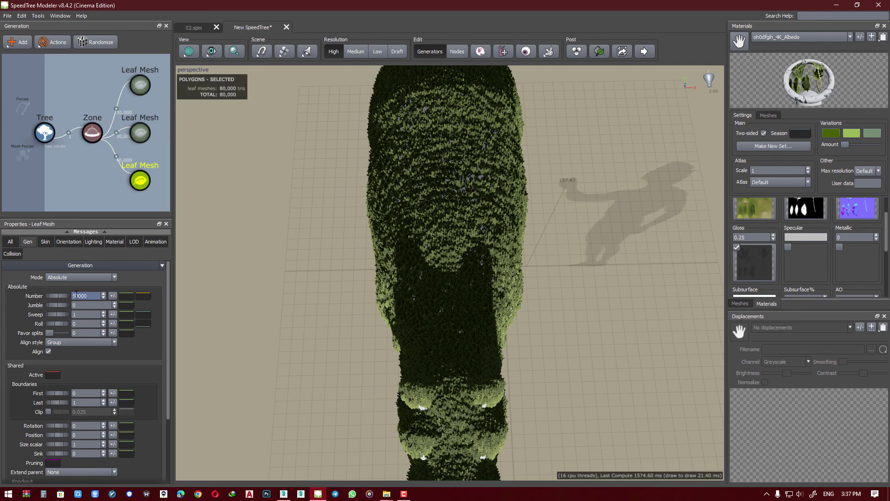
{"action": "left_click", "coordinate": [269, 301]}
Step: Split the viewport into four views and zoom around to inspect the hippo
{"action": "mouse_move", "coordinate": [353, 326]}
{"action": "left_mouse_down"}
{"action": "mouse_move", "coordinate": [349, 288]}
{"action": "mouse_move", "coordinate": [425, 250]}
{"action": "left_mouse_up"}
{"action": "key", "text": "F4"}
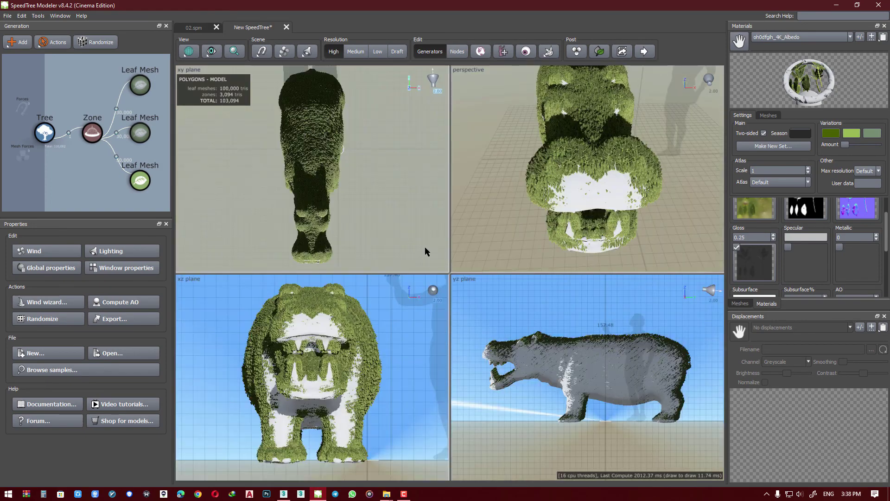
{"action": "scroll", "coordinate": [325, 359], "scroll_direction": "down", "scroll_amount": 3}
{"action": "scroll", "coordinate": [324, 359], "scroll_direction": "up", "scroll_amount": 2}
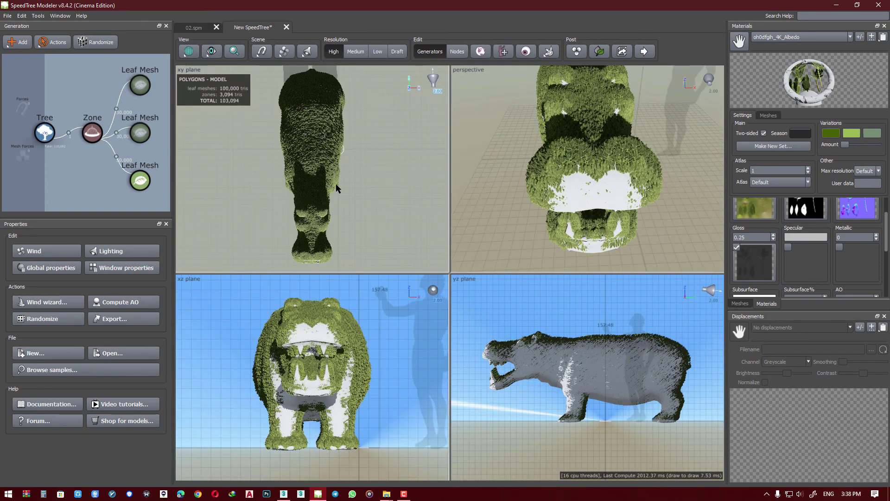
{"action": "scroll", "coordinate": [337, 188], "scroll_direction": "up", "scroll_amount": 2}
{"action": "scroll", "coordinate": [338, 188], "scroll_direction": "up", "scroll_amount": 3}
{"action": "scroll", "coordinate": [337, 188], "scroll_direction": "up", "scroll_amount": 3}
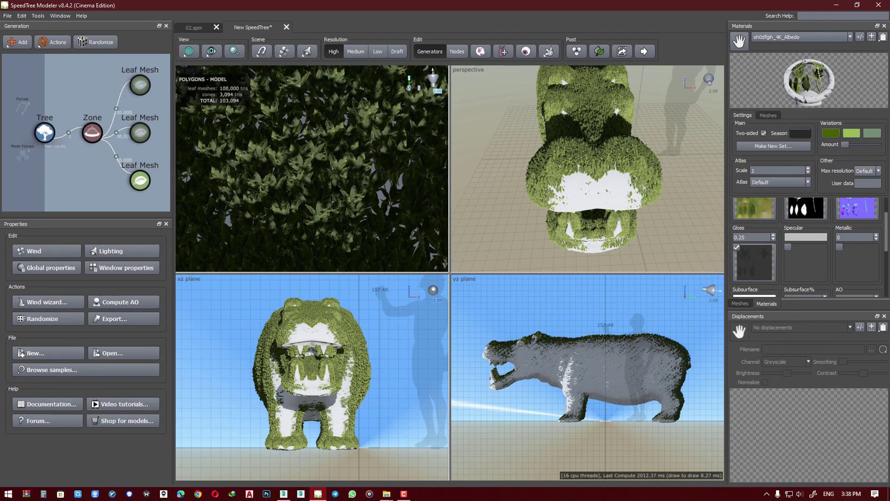
{"action": "scroll", "coordinate": [337, 187], "scroll_direction": "down", "scroll_amount": 3}
{"action": "scroll", "coordinate": [337, 188], "scroll_direction": "down", "scroll_amount": 2}
{"action": "scroll", "coordinate": [337, 187], "scroll_direction": "down", "scroll_amount": 1}
{"action": "scroll", "coordinate": [337, 187], "scroll_direction": "down", "scroll_amount": 1}
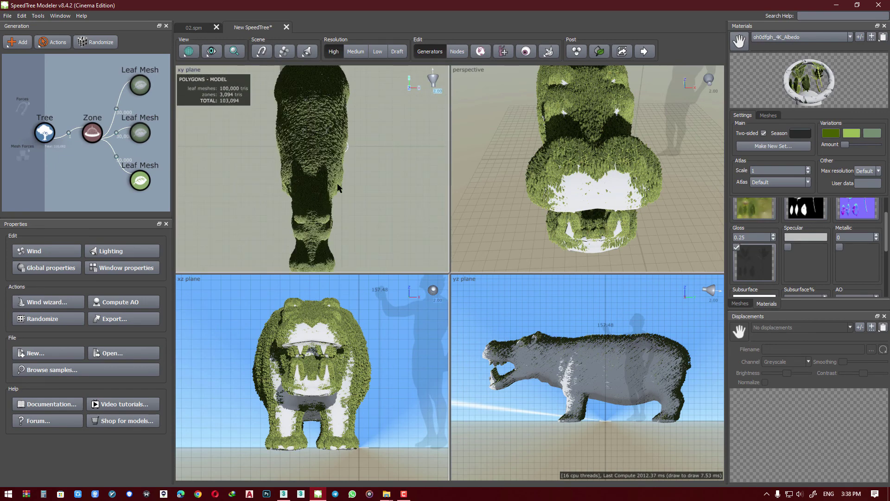
{"action": "scroll", "coordinate": [338, 187], "scroll_direction": "down", "scroll_amount": 1}
{"action": "scroll", "coordinate": [324, 367], "scroll_direction": "up", "scroll_amount": 3}
{"action": "scroll", "coordinate": [324, 367], "scroll_direction": "down", "scroll_amount": 2}
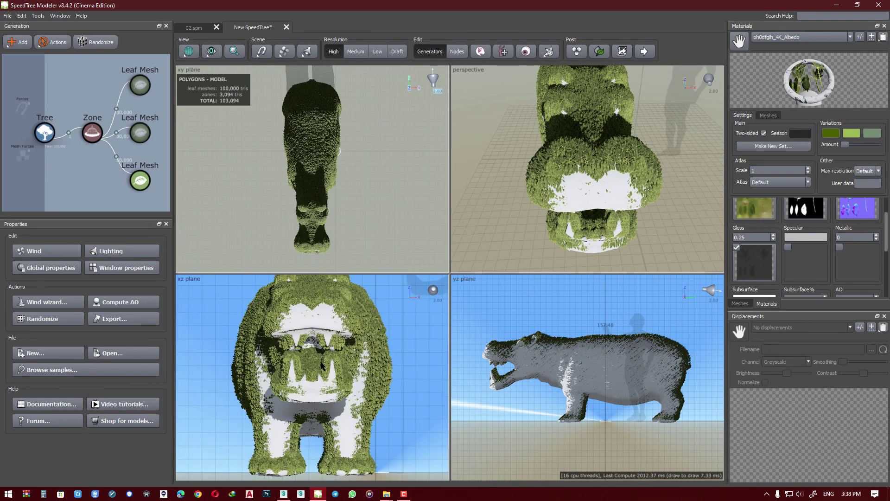
{"action": "scroll", "coordinate": [324, 367], "scroll_direction": "down", "scroll_amount": 1}
Step: Raise the middle Leaf Mesh's count to 50000, then select the top Leaf Mesh
{"action": "left_click", "coordinate": [140, 134]}
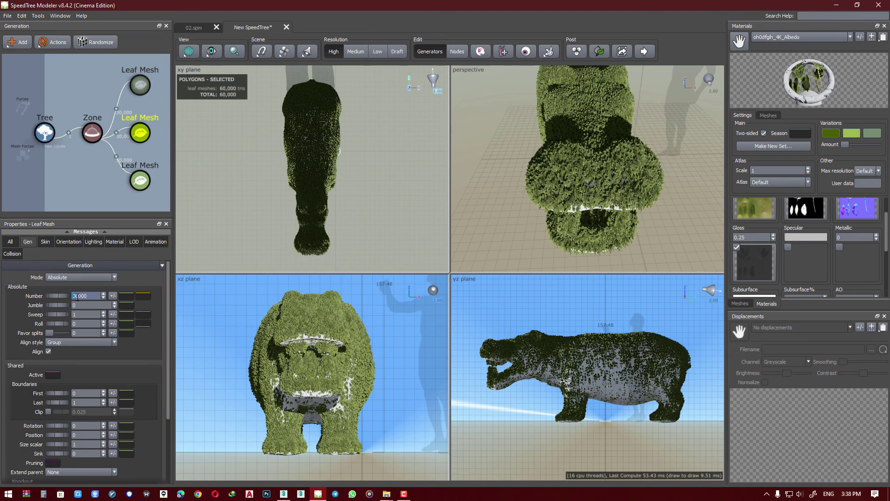
{"action": "key", "text": "ctrl+a"}
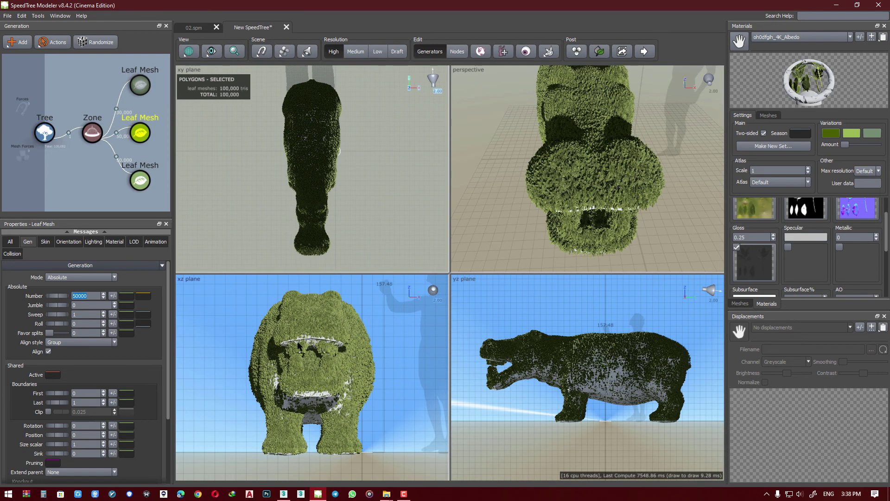
{"action": "left_click", "coordinate": [142, 94]}
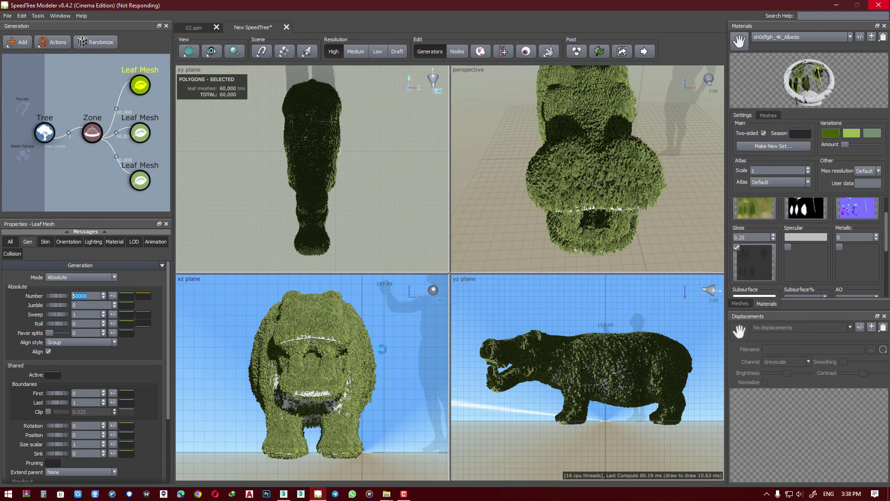
Step: Maximize the perspective viewport and orbit to a side-front view of the hippo
{"action": "scroll", "coordinate": [507, 253], "scroll_direction": "down", "scroll_amount": 5}
{"action": "left_click", "coordinate": [508, 252]}
{"action": "key", "text": "alt+w"}
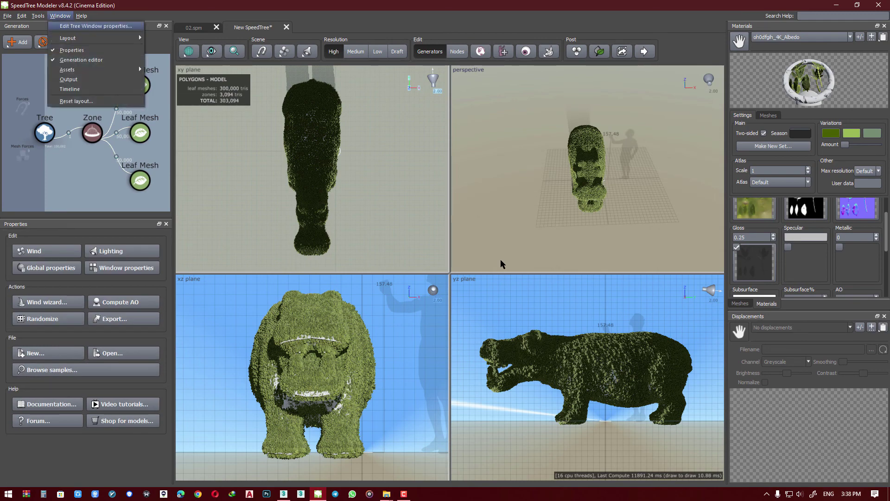
{"action": "key", "text": "Escape"}
{"action": "double_click", "coordinate": [506, 253]}
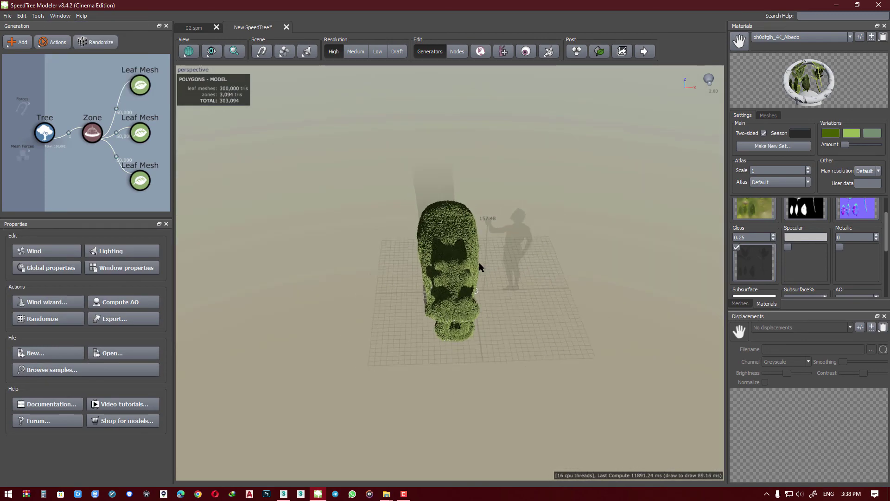
{"action": "mouse_move", "coordinate": [479, 262]}
{"action": "left_mouse_down"}
{"action": "mouse_move", "coordinate": [583, 231]}
{"action": "mouse_move", "coordinate": [487, 242]}
{"action": "mouse_move", "coordinate": [456, 294]}
{"action": "mouse_move", "coordinate": [319, 169]}
{"action": "mouse_move", "coordinate": [321, 273]}
{"action": "left_mouse_up"}
{"action": "scroll", "coordinate": [456, 295], "scroll_direction": "up", "scroll_amount": 3}
{"action": "scroll", "coordinate": [456, 295], "scroll_direction": "up", "scroll_amount": 4}
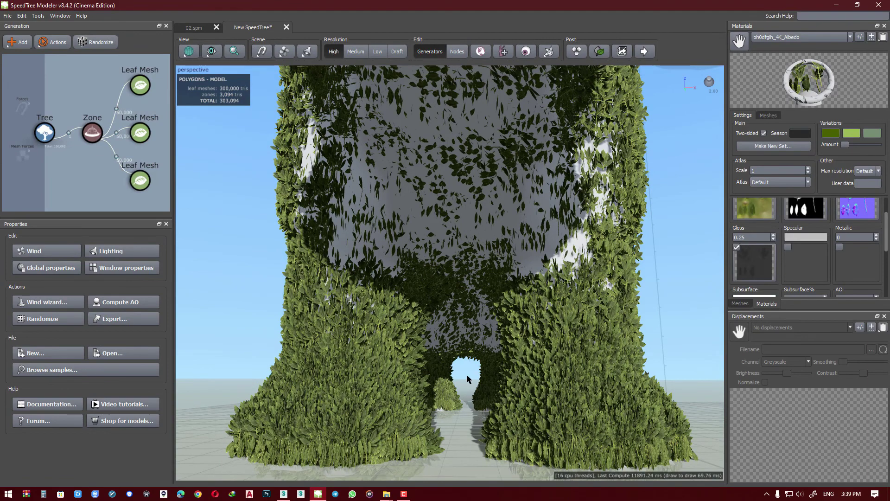
Step: Save the model as 03.spm and bring up the Zone node's context menu
{"action": "key", "text": "ctrl+s"}
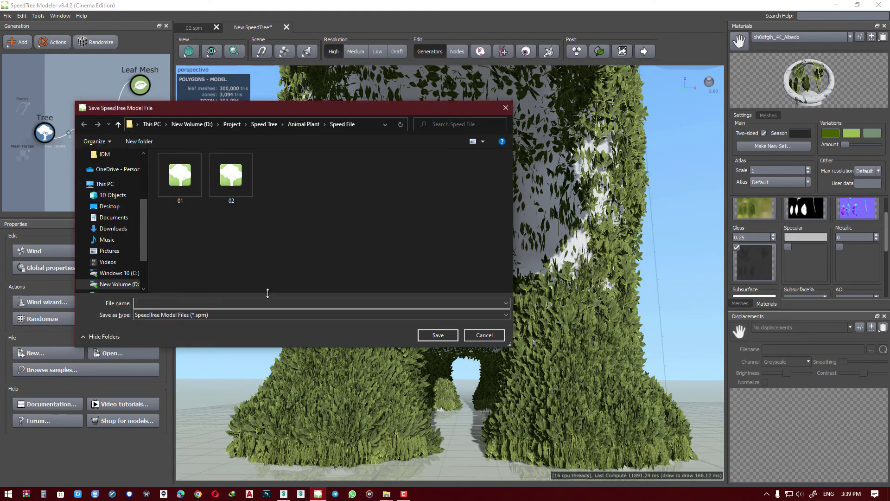
{"action": "type", "text": "03"}
{"action": "key", "text": "Return"}
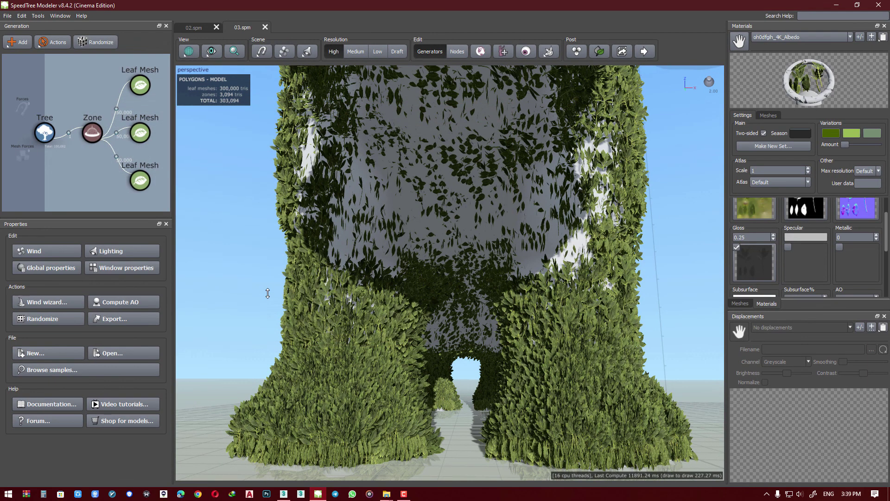
{"action": "left_click", "coordinate": [92, 135]}
{"action": "right_click", "coordinate": [92, 136]}
Step: Cancel the Save Template dialog and add a fourth Leaf Mesh under the Zone node
{"action": "left_click", "coordinate": [114, 153]}
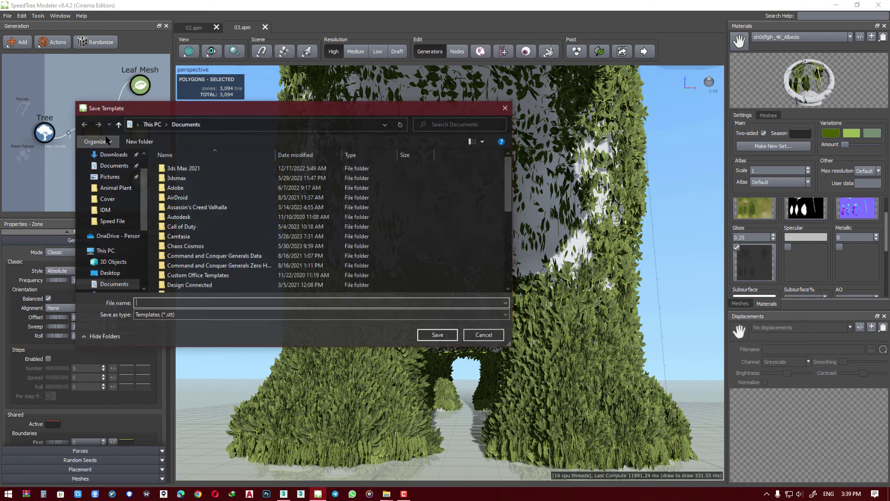
{"action": "left_click", "coordinate": [506, 108]}
{"action": "right_click", "coordinate": [98, 132]}
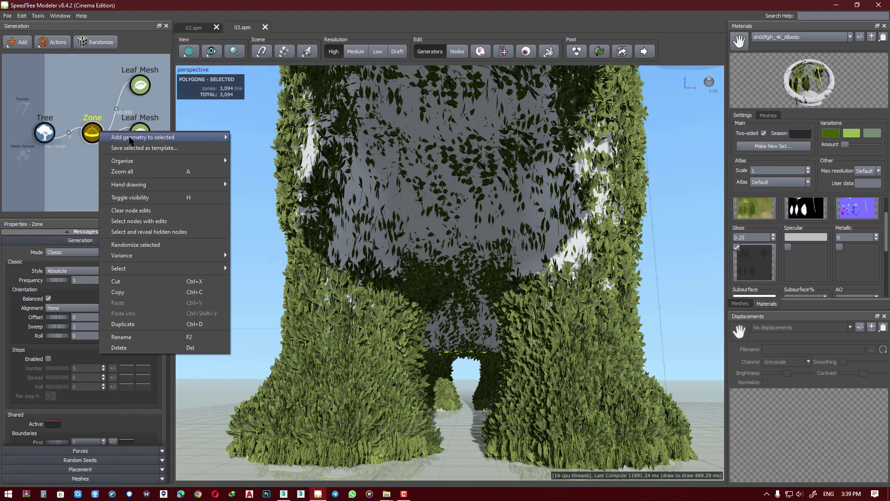
{"action": "left_click", "coordinate": [264, 258]}
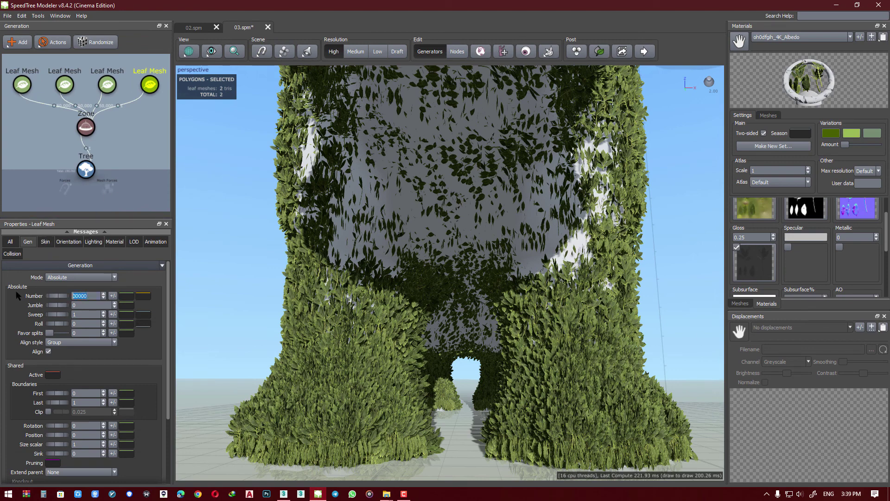
Step: Give the fourth Leaf Mesh leaf size 12 with a .10 size variance
{"action": "left_click", "coordinate": [47, 243]}
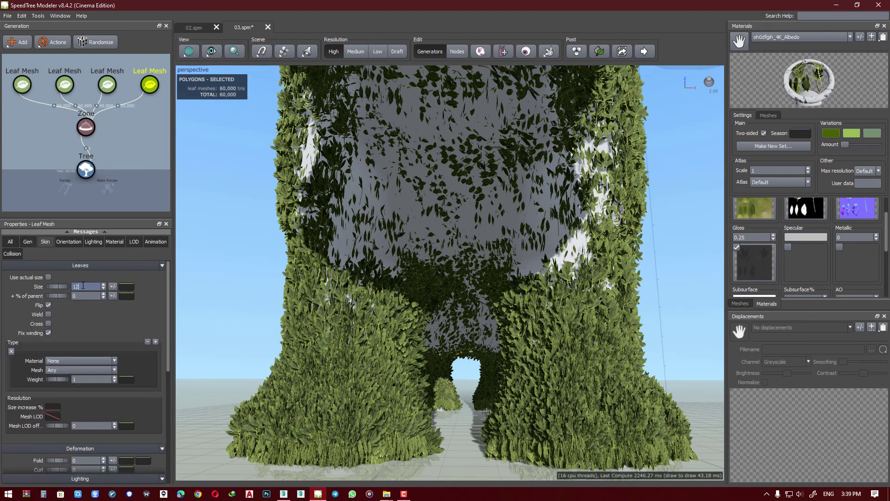
{"action": "key", "text": "Return"}
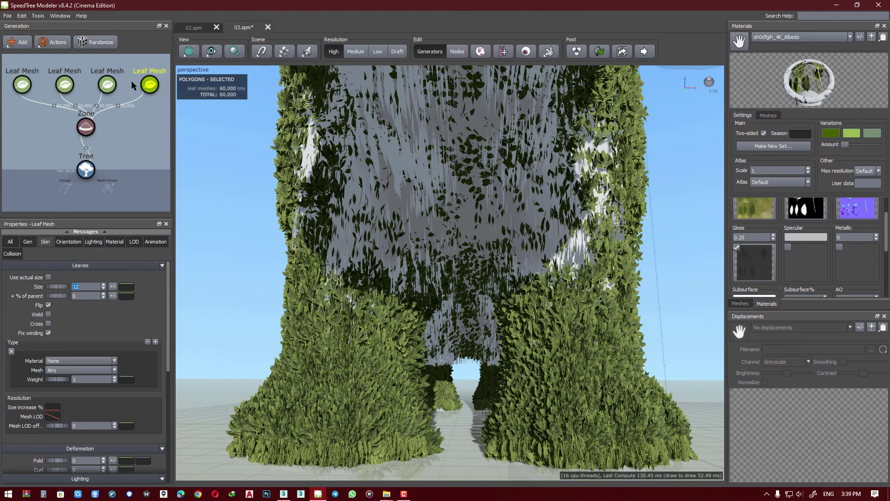
{"action": "left_click_drag", "start_coordinate": [132, 81], "coordinate": [2, 70]}
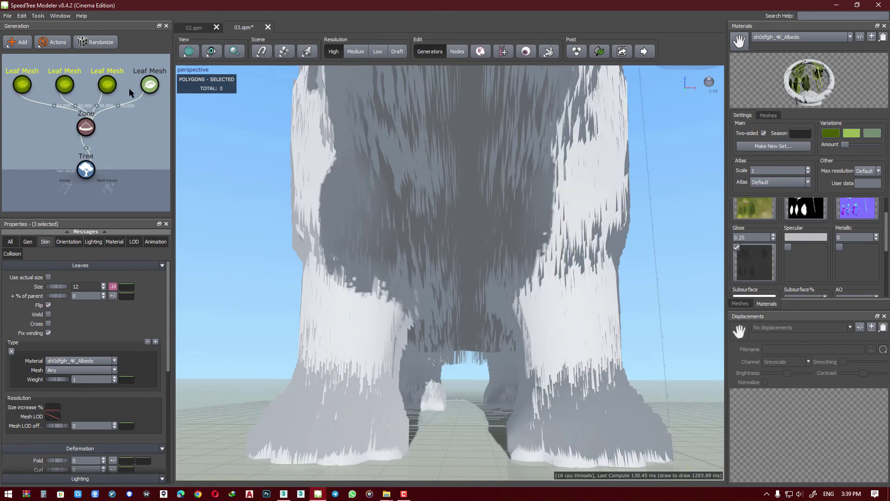
{"action": "left_click", "coordinate": [150, 84]}
{"action": "left_click", "coordinate": [112, 287]}
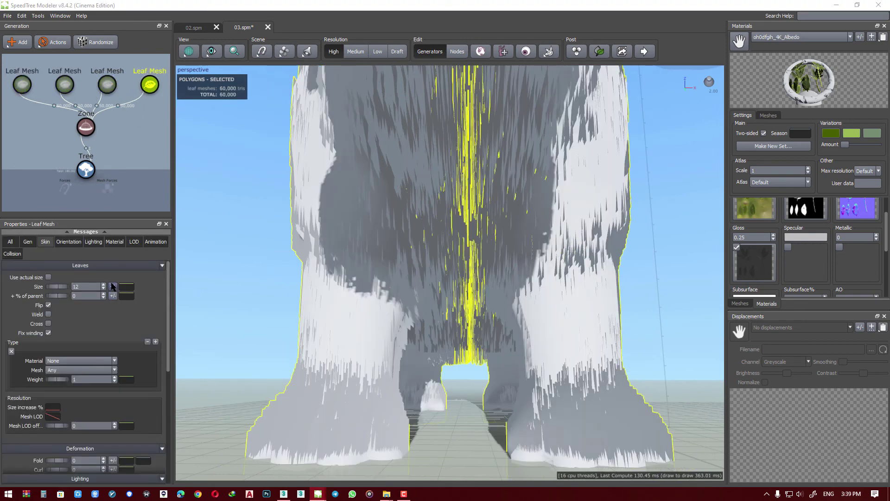
Step: Set .05 orientation variance on Sky influence, Align and Face
{"action": "left_click", "coordinate": [69, 242]}
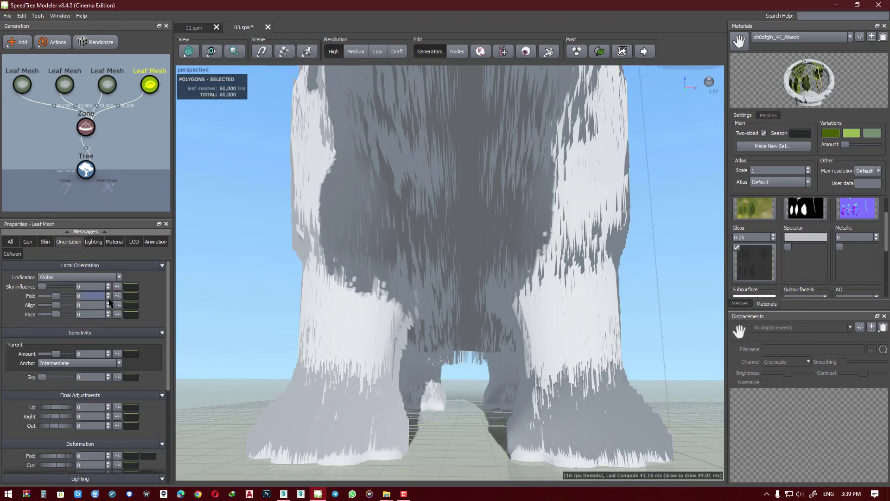
{"action": "left_click", "coordinate": [118, 287]}
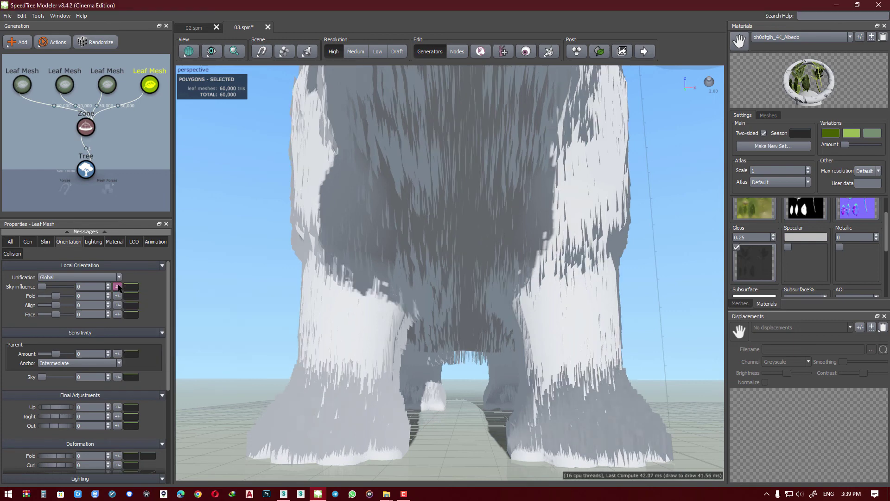
{"action": "left_click", "coordinate": [118, 296]}
{"action": "type", "text": "5"}
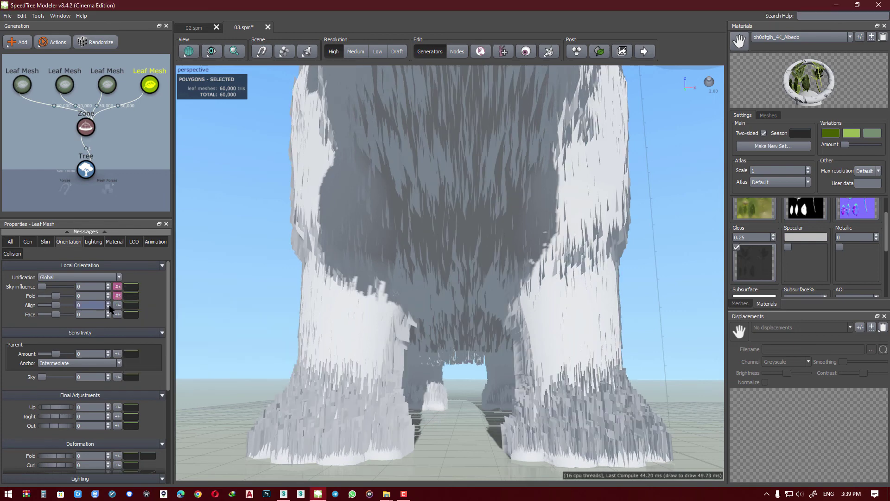
{"action": "left_click", "coordinate": [116, 305]}
{"action": "type", "text": "05"}
{"action": "key", "text": "Return"}
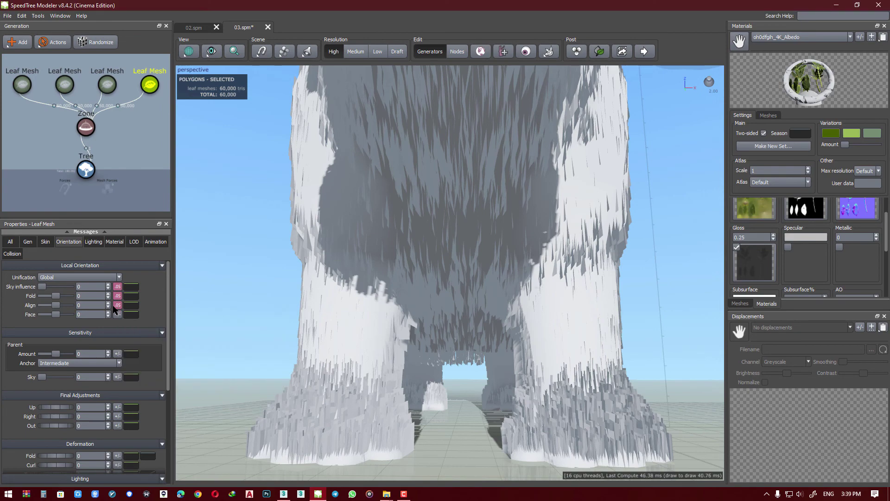
{"action": "left_click", "coordinate": [116, 314]}
{"action": "type", "text": "5"}
{"action": "key", "text": "Return"}
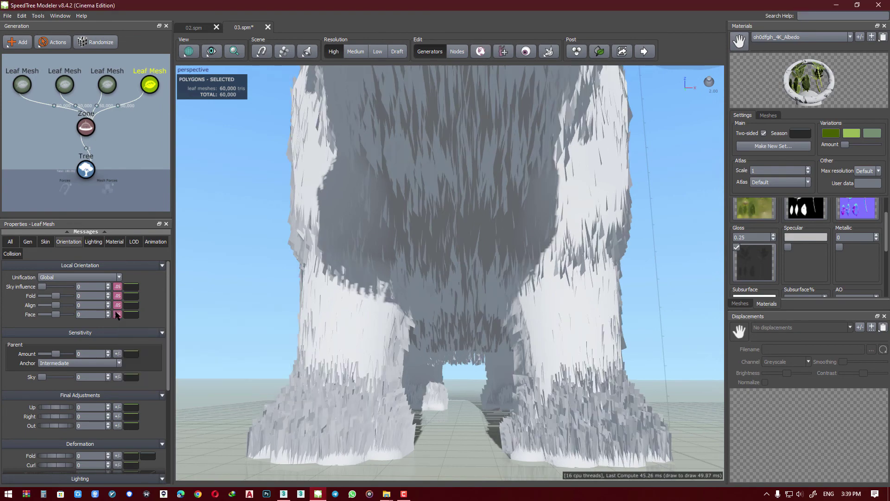
Step: Set .05 variance on Up, Right and Out adjustments, and drag Fold negative to -0.724
{"action": "left_click", "coordinate": [118, 408]}
{"action": "type", "text": "5"}
{"action": "key", "text": "Return"}
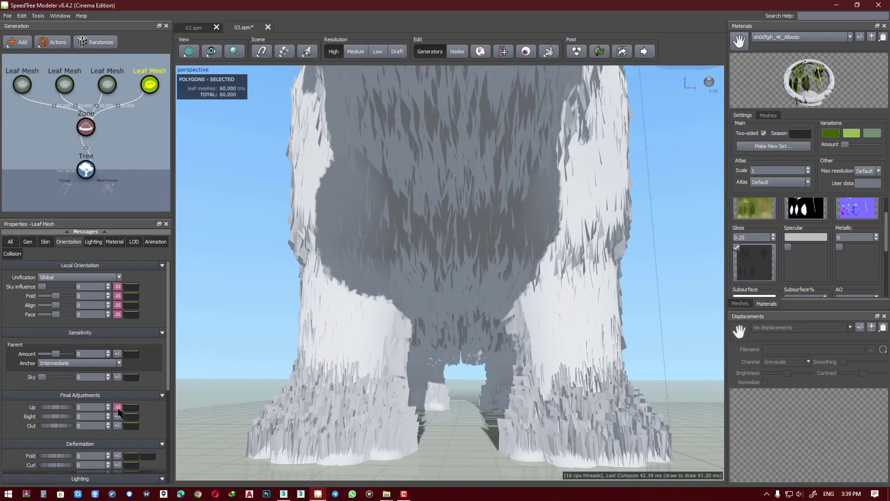
{"action": "left_click", "coordinate": [117, 417]}
{"action": "type", "text": "5"}
{"action": "key", "text": "Return"}
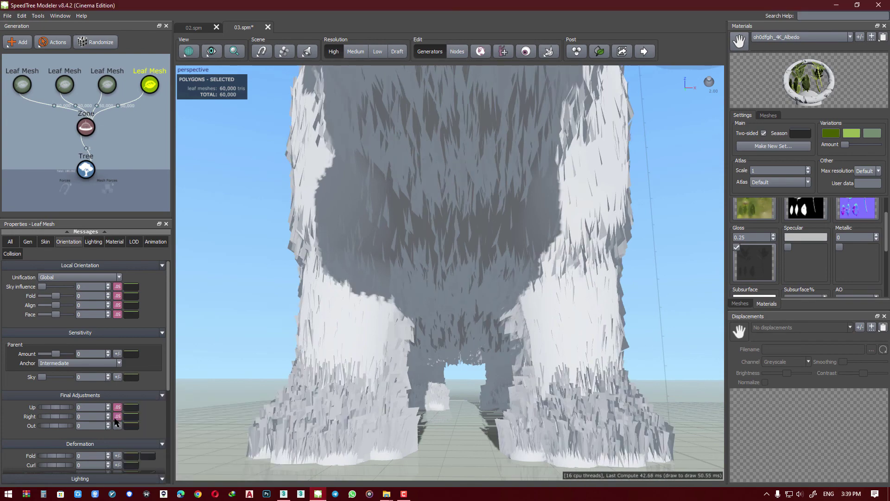
{"action": "left_click", "coordinate": [118, 426]}
{"action": "type", "text": "5"}
{"action": "key", "text": "Return"}
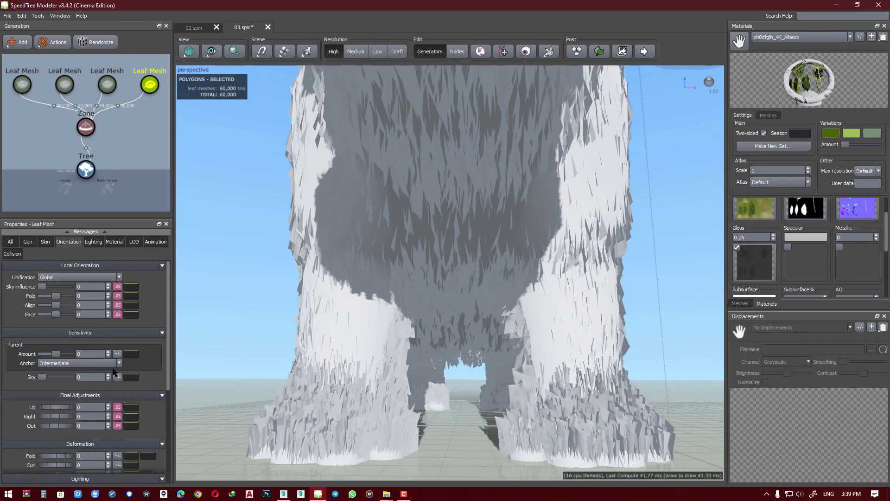
{"action": "left_click_drag", "start_coordinate": [56, 297], "coordinate": [46, 299]}
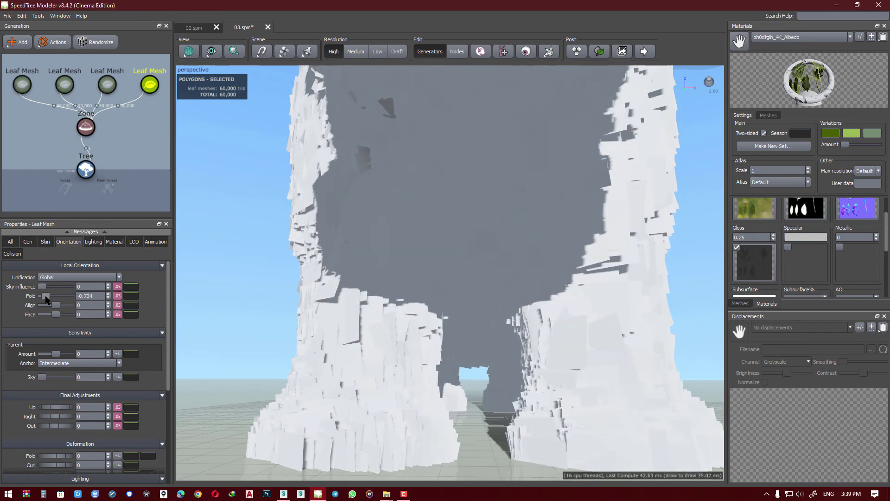
Step: Browse the leaf materials, then try an Align change and undo it, keeping Align 0.934
{"action": "left_click", "coordinate": [115, 242]}
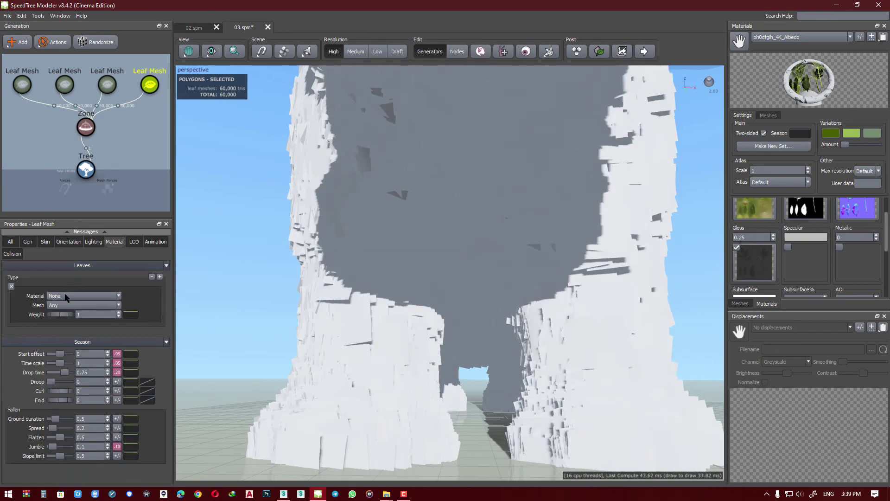
{"action": "left_click", "coordinate": [70, 296]}
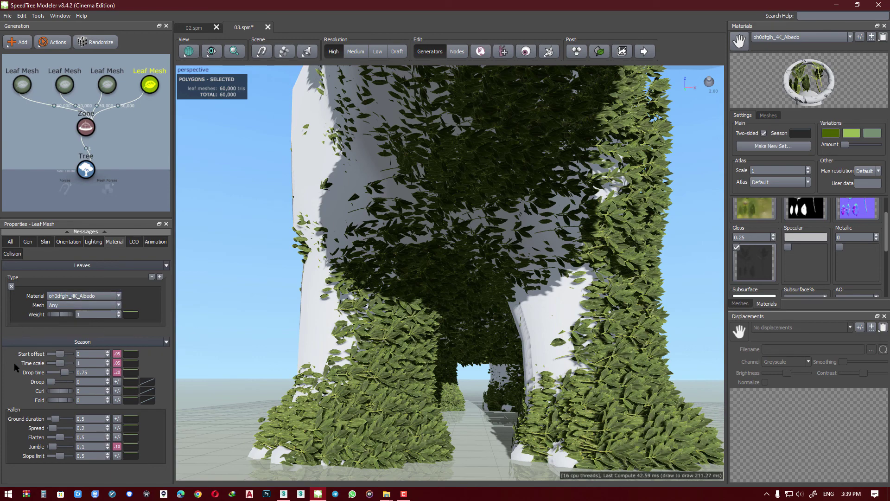
{"action": "left_click", "coordinate": [75, 243]}
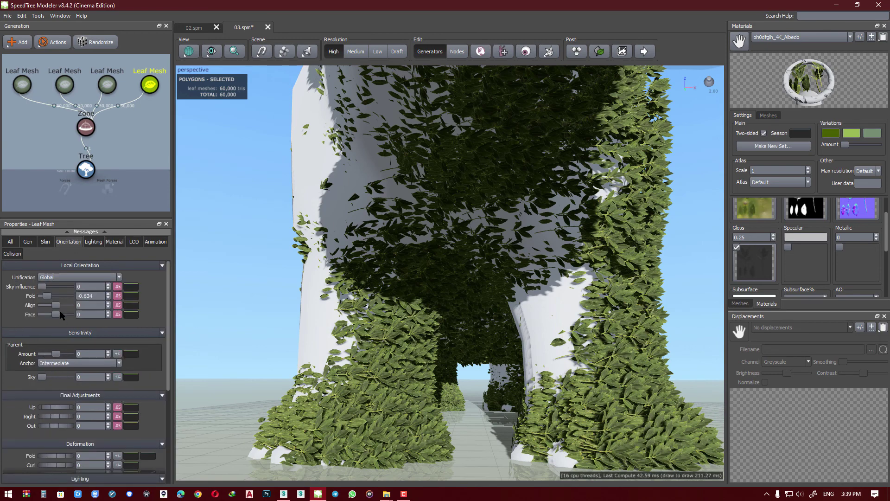
{"action": "mouse_move", "coordinate": [57, 304]}
{"action": "left_mouse_down"}
{"action": "mouse_move", "coordinate": [49, 306]}
{"action": "mouse_move", "coordinate": [58, 297]}
{"action": "mouse_move", "coordinate": [73, 302]}
{"action": "mouse_move", "coordinate": [69, 310]}
{"action": "left_mouse_up"}
{"action": "key", "text": "ctrl+z"}
{"action": "key", "text": "ctrl+z"}
{"action": "key", "text": "ctrl+z"}
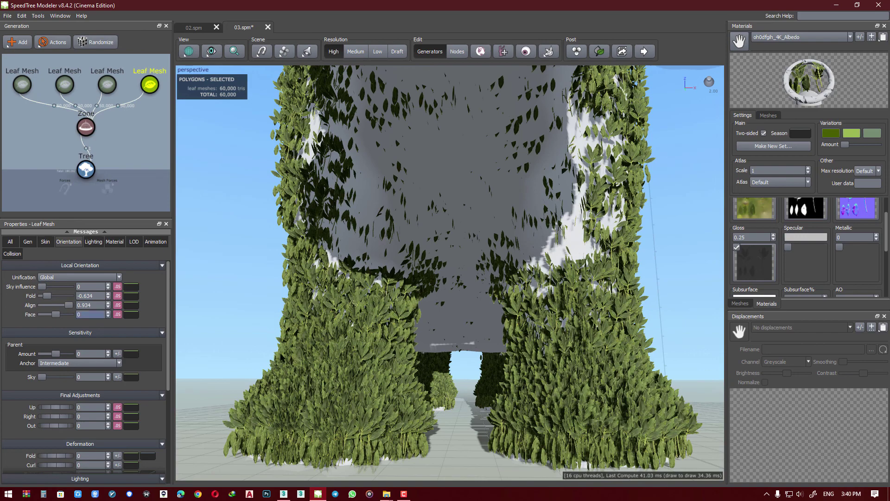
{"action": "scroll", "coordinate": [454, 339], "scroll_direction": "up", "scroll_amount": 5}
Step: Orbit to the hippo's legs and try leaf Fold at its maximum and at 0
{"action": "key", "text": "space"}
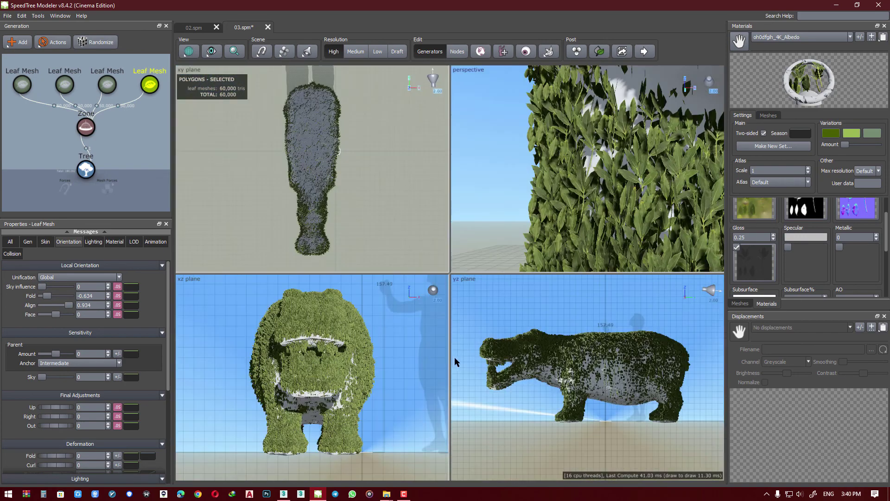
{"action": "key", "text": "space"}
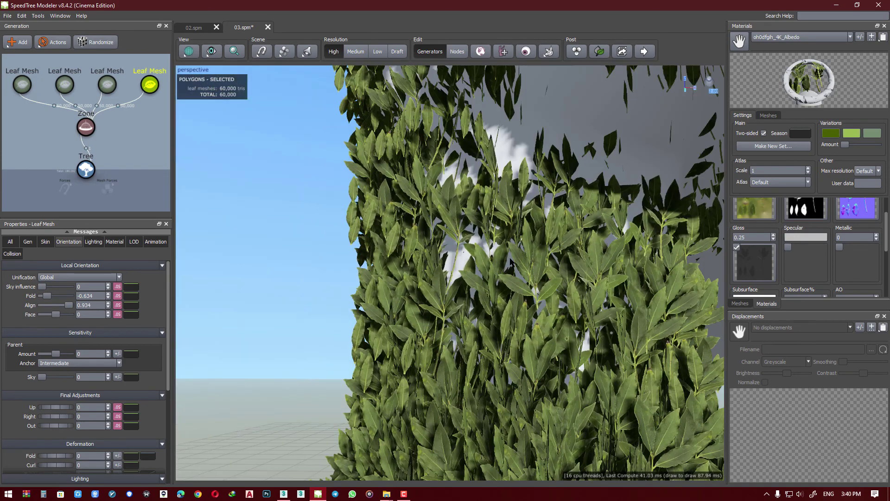
{"action": "left_click_drag", "start_coordinate": [453, 339], "coordinate": [463, 199]}
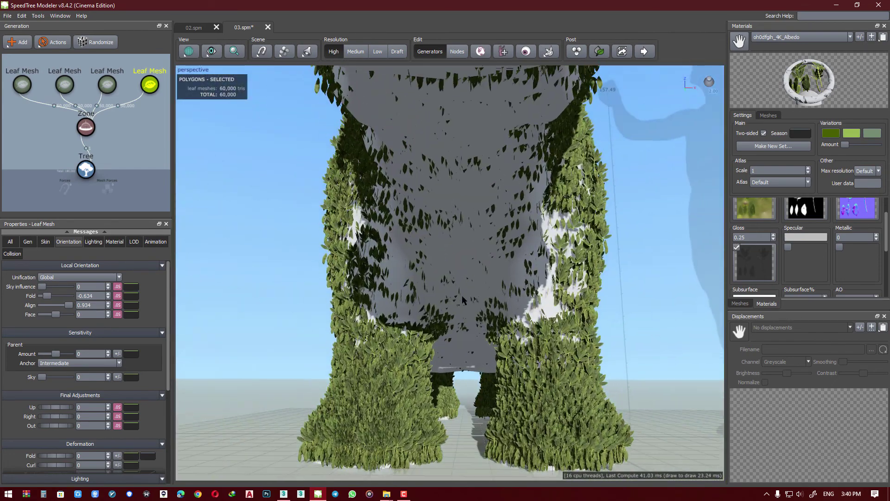
{"action": "left_click_drag", "start_coordinate": [47, 296], "coordinate": [74, 297]}
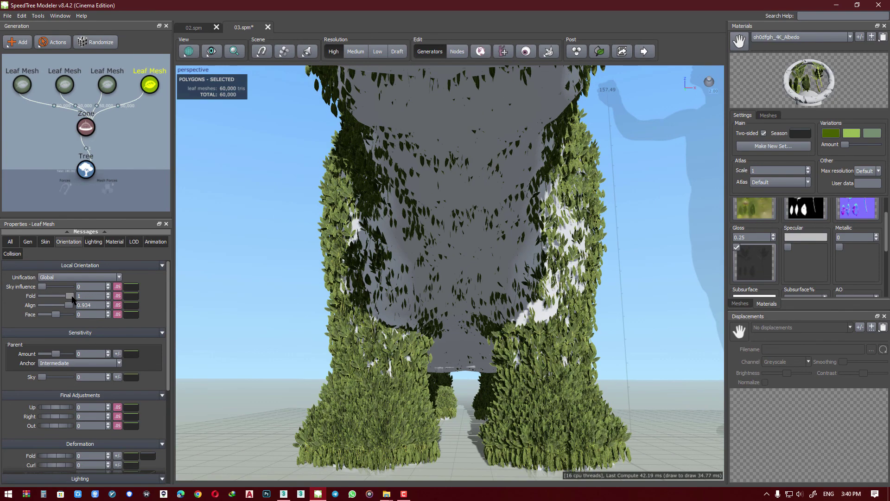
{"action": "left_click", "coordinate": [93, 297]}
{"action": "type", "text": "0"}
{"action": "key", "text": "Return"}
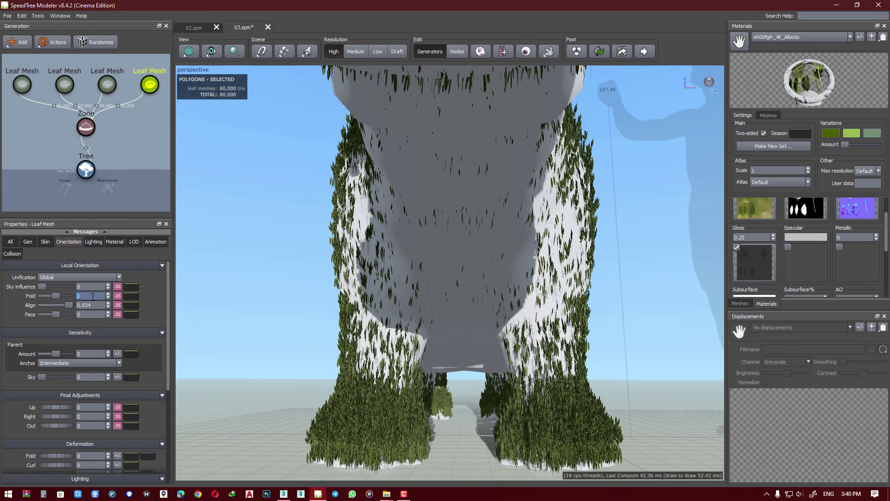
Step: Raise the leaf Fold back to 1 and check the hippo in quad view
{"action": "left_click_drag", "start_coordinate": [48, 295], "coordinate": [83, 301]}
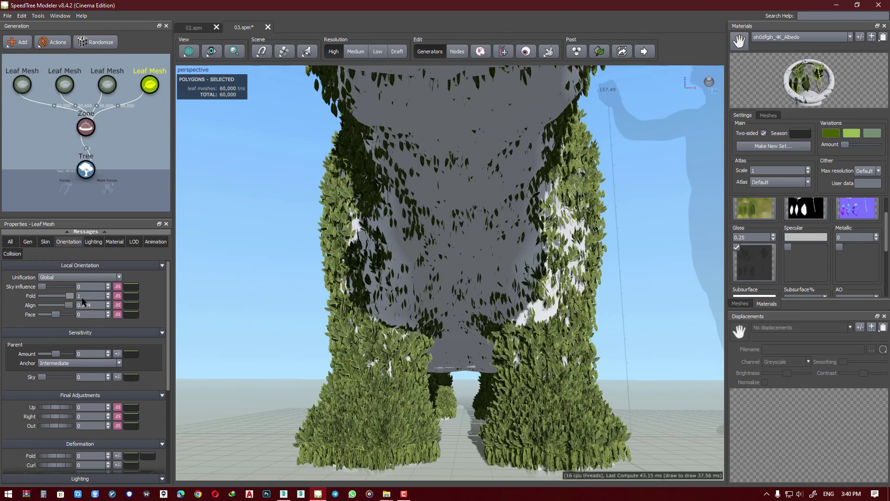
{"action": "scroll", "coordinate": [347, 320], "scroll_direction": "up", "scroll_amount": 3}
{"action": "scroll", "coordinate": [348, 320], "scroll_direction": "up", "scroll_amount": 2}
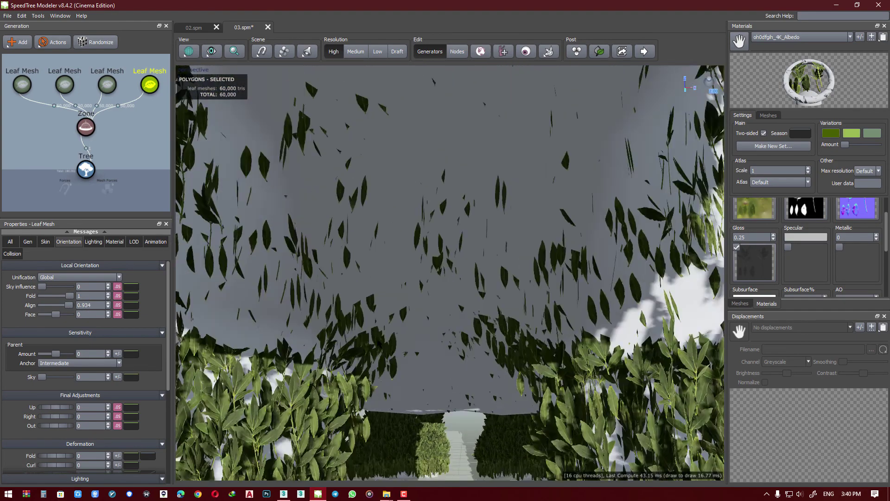
{"action": "scroll", "coordinate": [348, 320], "scroll_direction": "up", "scroll_amount": 2}
{"action": "scroll", "coordinate": [348, 320], "scroll_direction": "down", "scroll_amount": 2}
{"action": "scroll", "coordinate": [348, 320], "scroll_direction": "down", "scroll_amount": 2}
{"action": "key", "text": "space"}
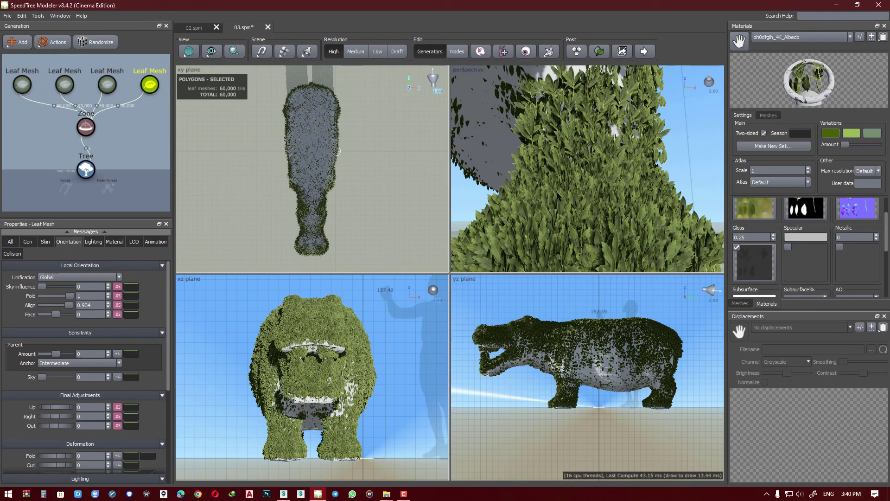
{"action": "key", "text": "space"}
{"action": "scroll", "coordinate": [449, 274], "scroll_direction": "down", "scroll_amount": 2}
{"action": "scroll", "coordinate": [450, 274], "scroll_direction": "down", "scroll_amount": 2}
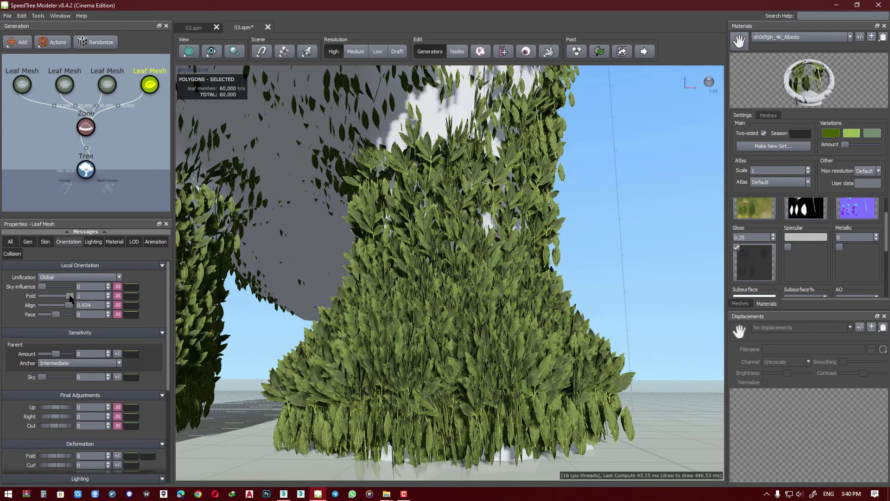
Step: Lower leaf Fold to 0.7 and adjust the Out slider, ending at -0.09
{"action": "left_click_drag", "start_coordinate": [69, 298], "coordinate": [66, 298]}
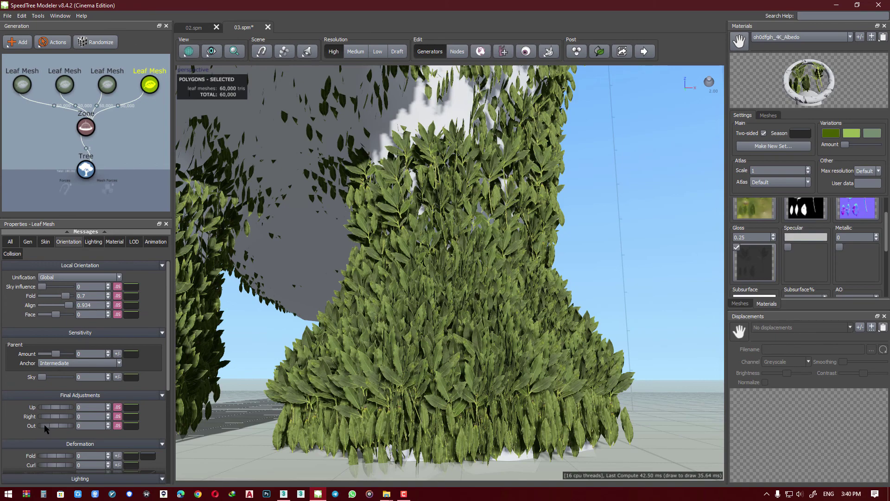
{"action": "left_click_drag", "start_coordinate": [45, 425], "coordinate": [79, 434]}
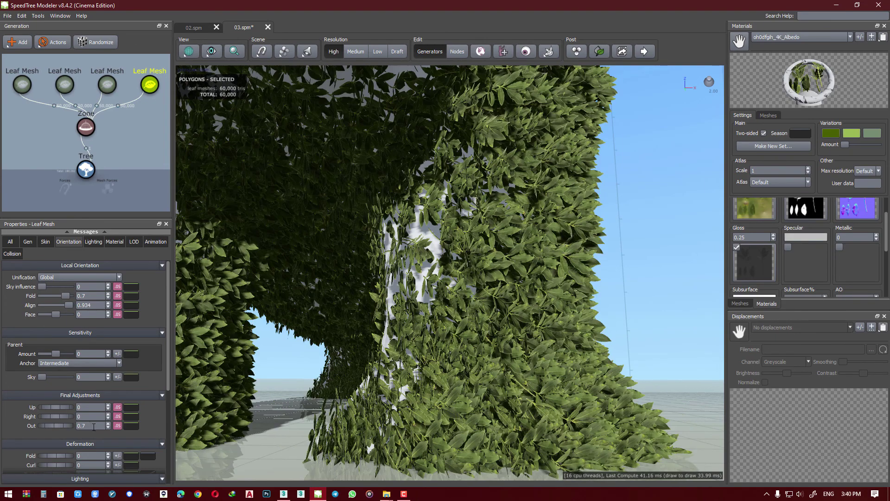
{"action": "left_click_drag", "start_coordinate": [352, 325], "coordinate": [393, 400]}
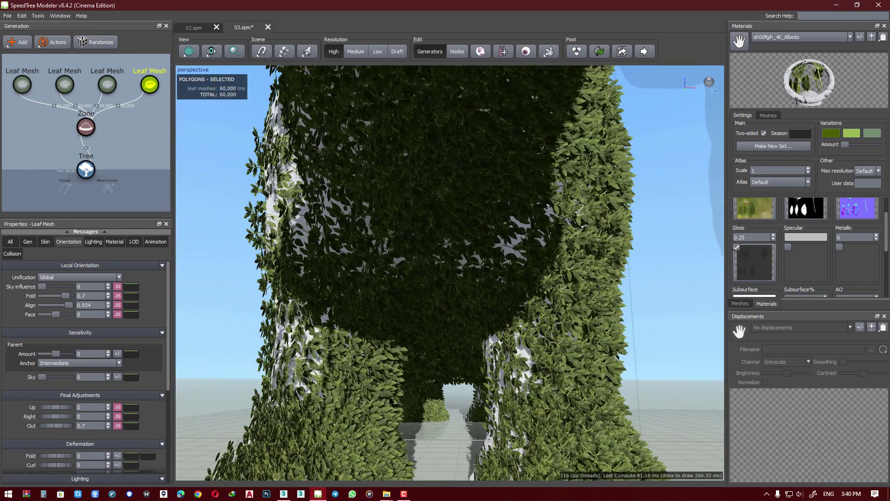
{"action": "mouse_move", "coordinate": [51, 429]}
{"action": "left_mouse_down"}
{"action": "mouse_move", "coordinate": [59, 429]}
{"action": "mouse_move", "coordinate": [11, 427]}
{"action": "left_mouse_up"}
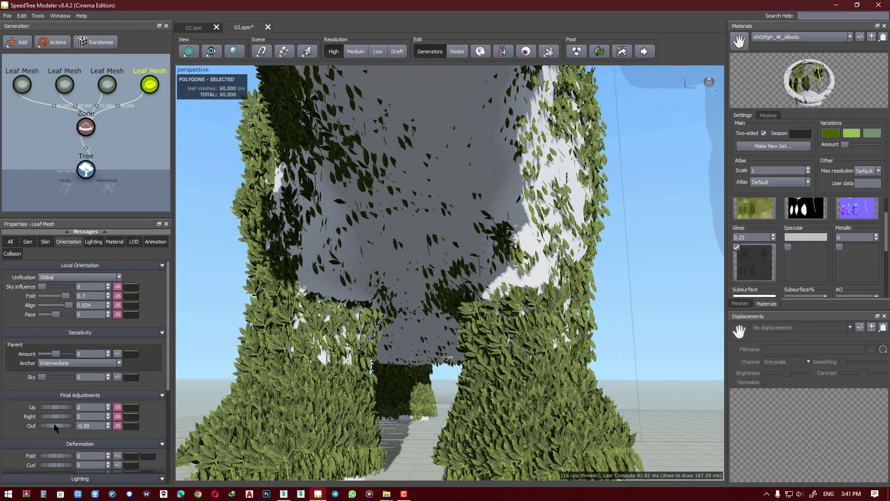
Step: Set the leaves' Out adjustment to exactly 1
{"action": "left_click_drag", "start_coordinate": [64, 427], "coordinate": [66, 424]}
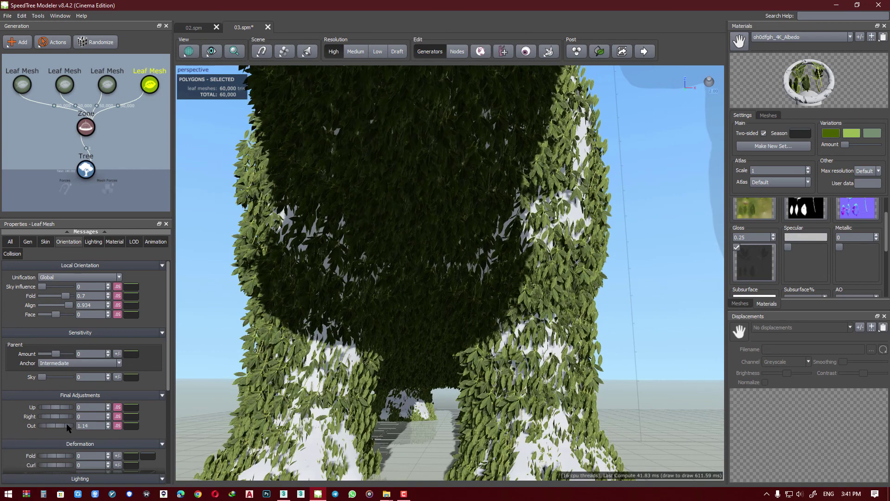
{"action": "double_click", "coordinate": [96, 425]}
{"action": "type", "text": "1"}
{"action": "key", "text": "Return"}
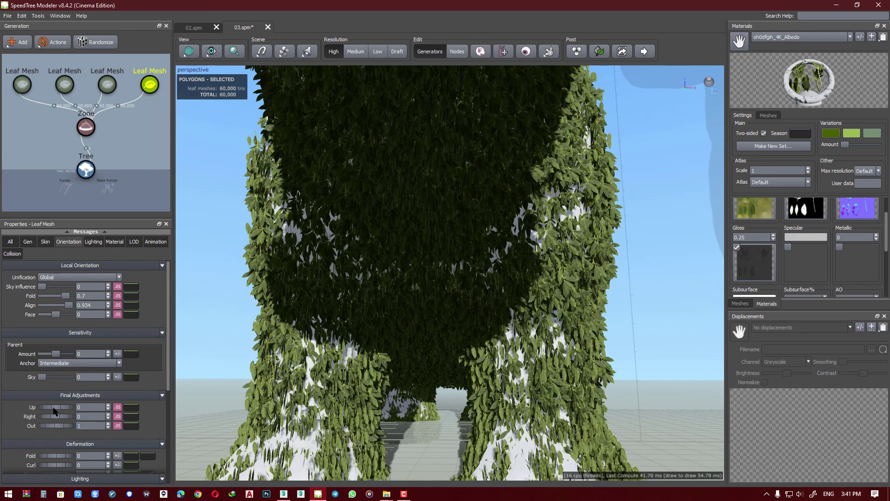
{"action": "left_click_drag", "start_coordinate": [53, 410], "coordinate": [60, 417]}
Step: Try a leaf Align change, then undo it to keep Align at 0.934
{"action": "left_click_drag", "start_coordinate": [69, 305], "coordinate": [46, 312]}
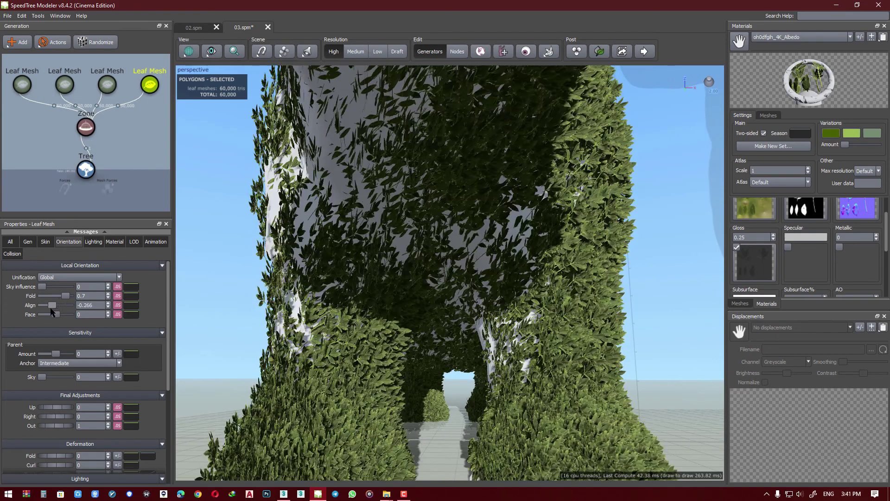
{"action": "key", "text": "ctrl+z"}
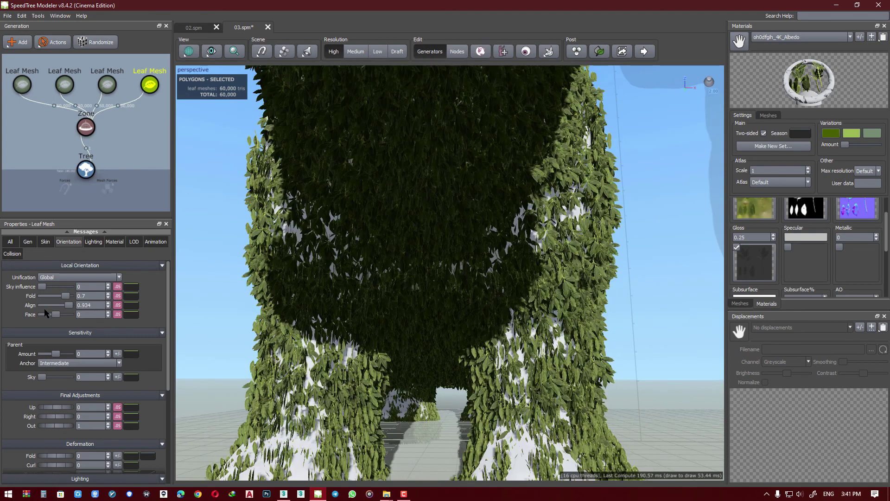
{"action": "scroll", "coordinate": [367, 381], "scroll_direction": "up", "scroll_amount": 2}
{"action": "scroll", "coordinate": [367, 380], "scroll_direction": "up", "scroll_amount": 3}
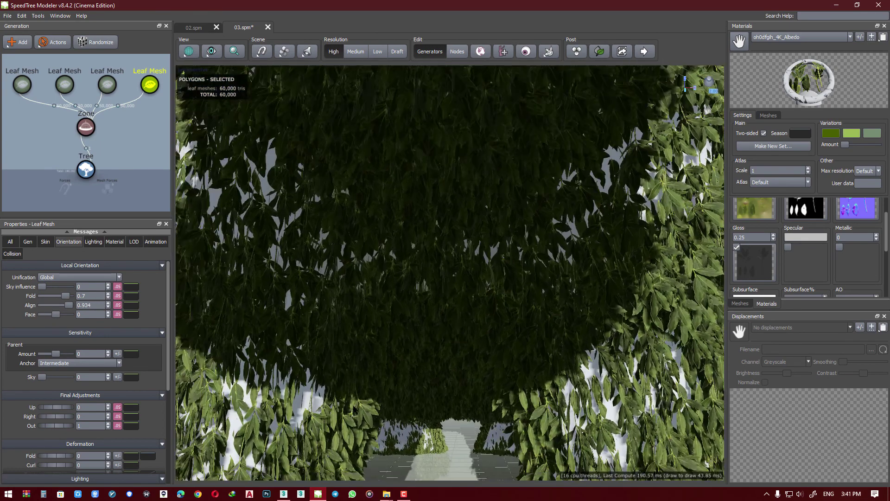
{"action": "scroll", "coordinate": [367, 380], "scroll_direction": "up", "scroll_amount": 3}
{"action": "scroll", "coordinate": [366, 381], "scroll_direction": "up", "scroll_amount": 2}
{"action": "scroll", "coordinate": [366, 373], "scroll_direction": "up", "scroll_amount": 2}
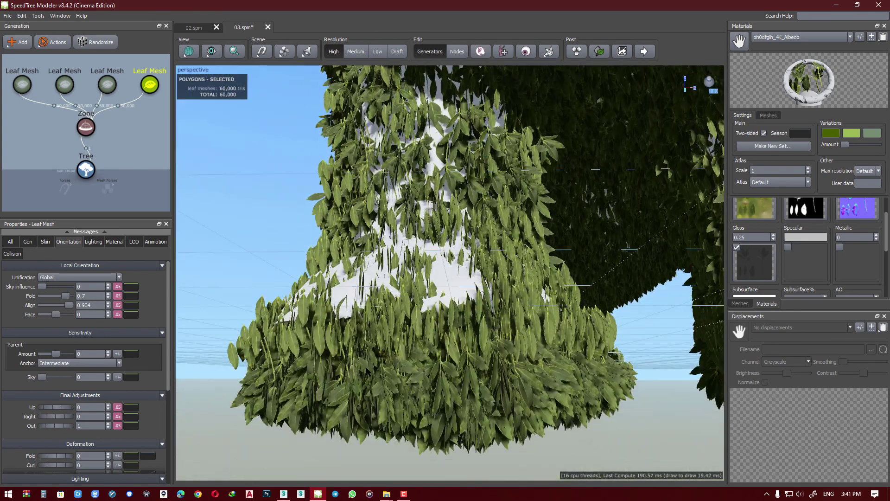
Step: Try a lower Fold, undo it, and set the leaf Fold to 1
{"action": "left_click_drag", "start_coordinate": [66, 296], "coordinate": [57, 297]}
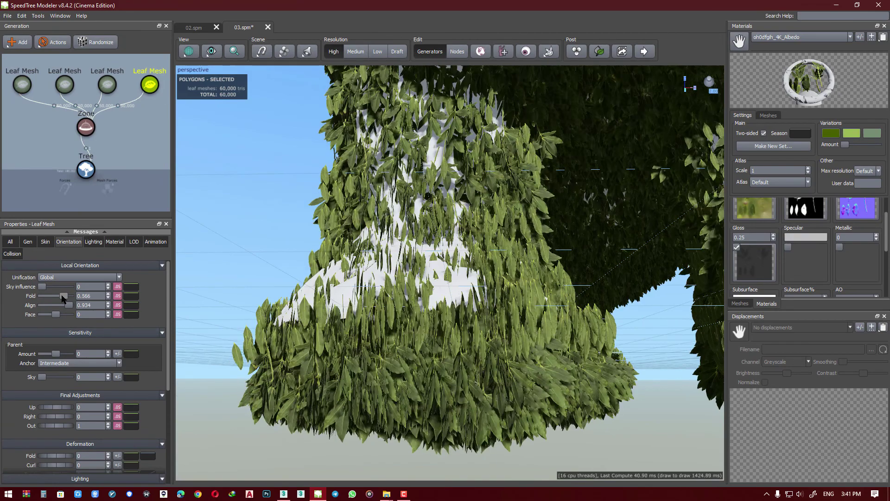
{"action": "key", "text": "ctrl+z"}
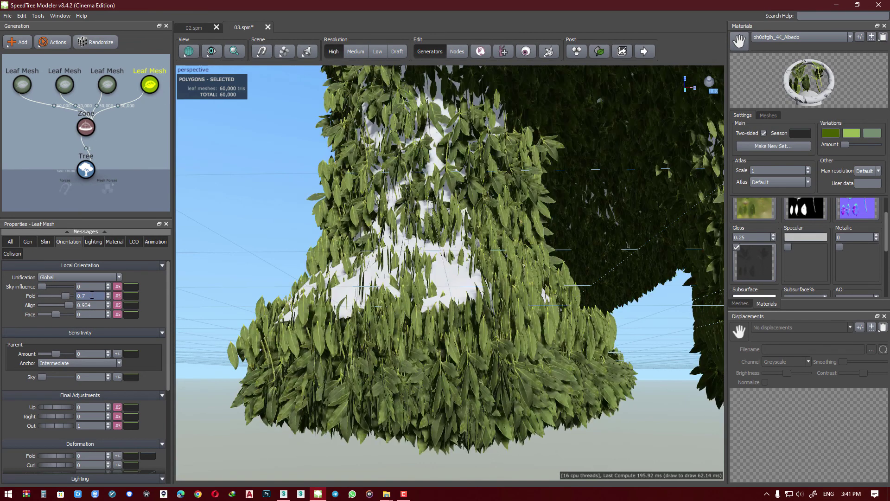
{"action": "type", "text": "1"}
{"action": "key", "text": "Return"}
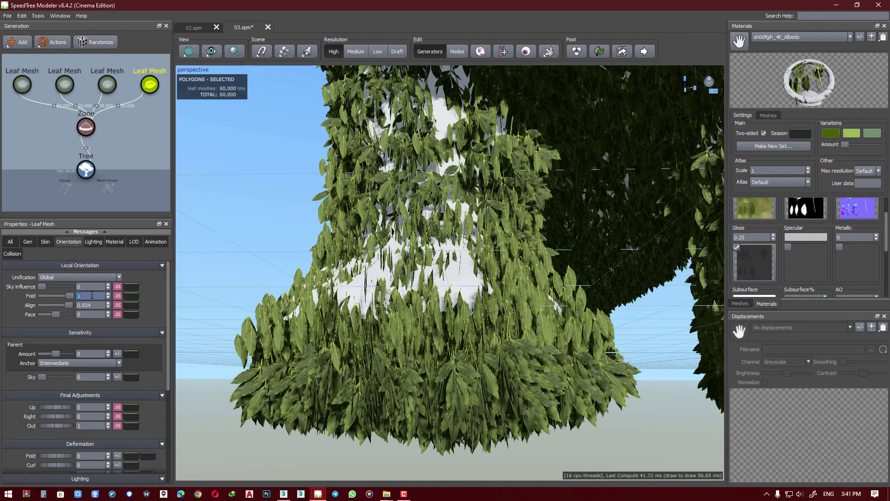
{"action": "scroll", "coordinate": [255, 292], "scroll_direction": "down", "scroll_amount": 3}
{"action": "key", "text": "space"}
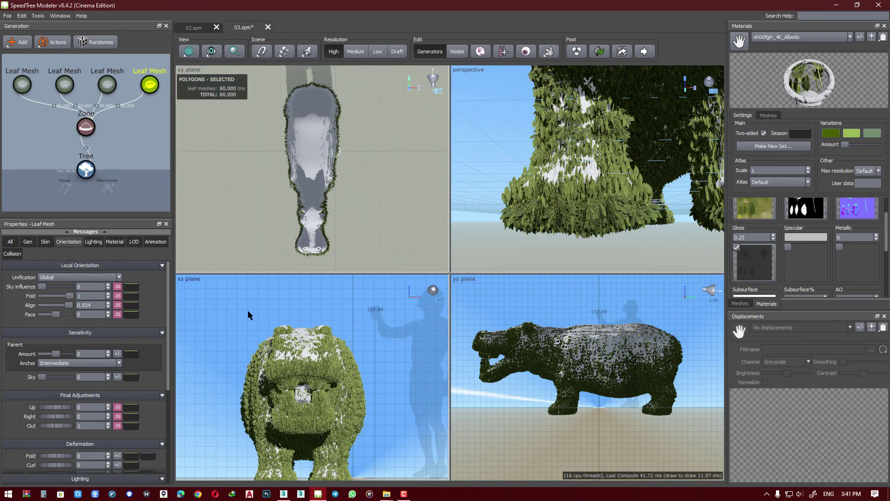
{"action": "key", "text": "space"}
{"action": "left_click_drag", "start_coordinate": [583, 199], "coordinate": [582, 260]}
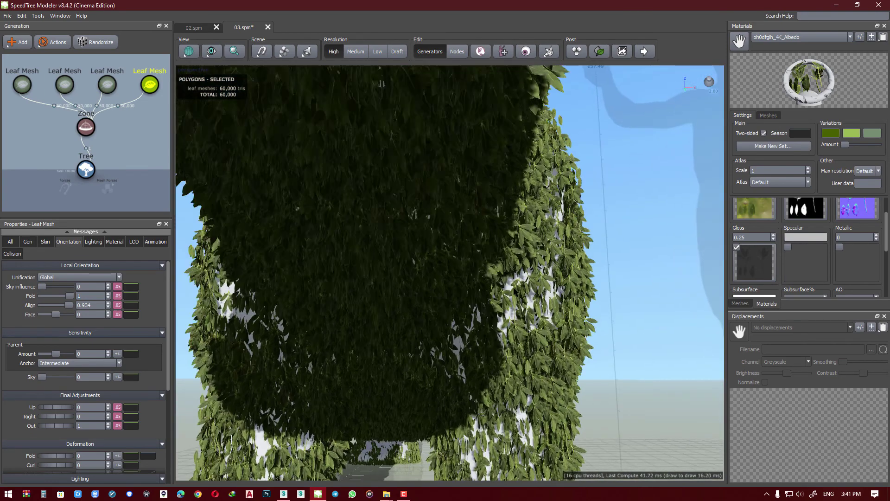
{"action": "scroll", "coordinate": [516, 303], "scroll_direction": "up", "scroll_amount": 5}
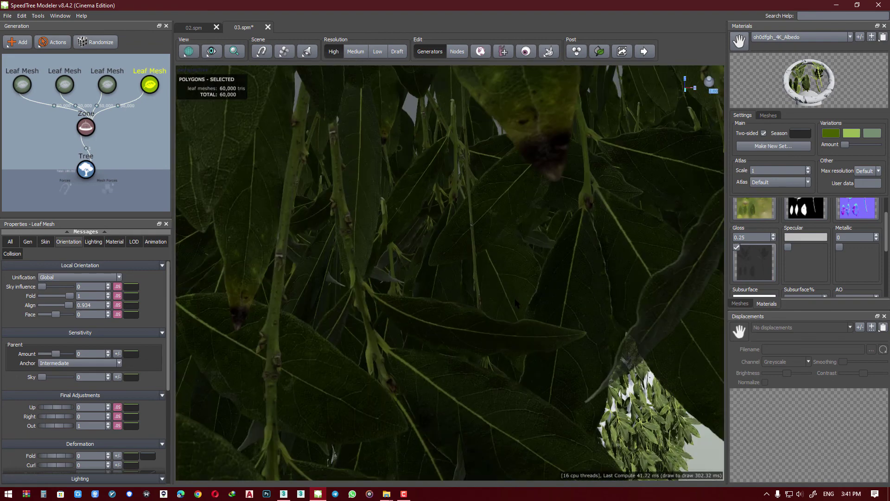
{"action": "scroll", "coordinate": [517, 304], "scroll_direction": "down", "scroll_amount": 5}
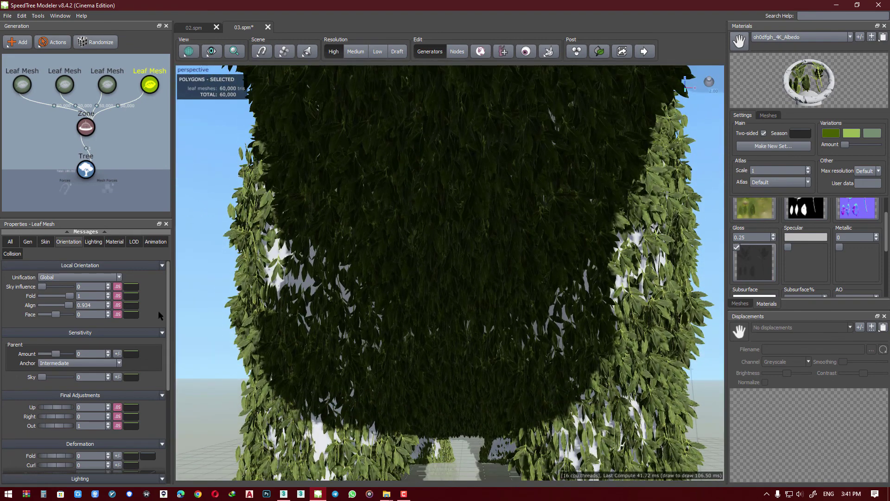
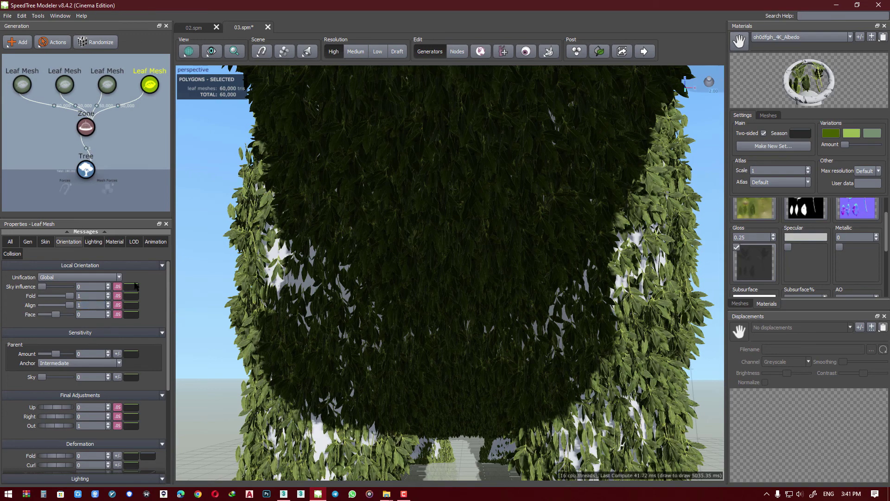
Step: Change the fourth Leaf Mesh layer's leaf size from 15 to 13 and show its generation settings
{"action": "left_click", "coordinate": [188, 306]}
{"action": "left_click", "coordinate": [150, 84]}
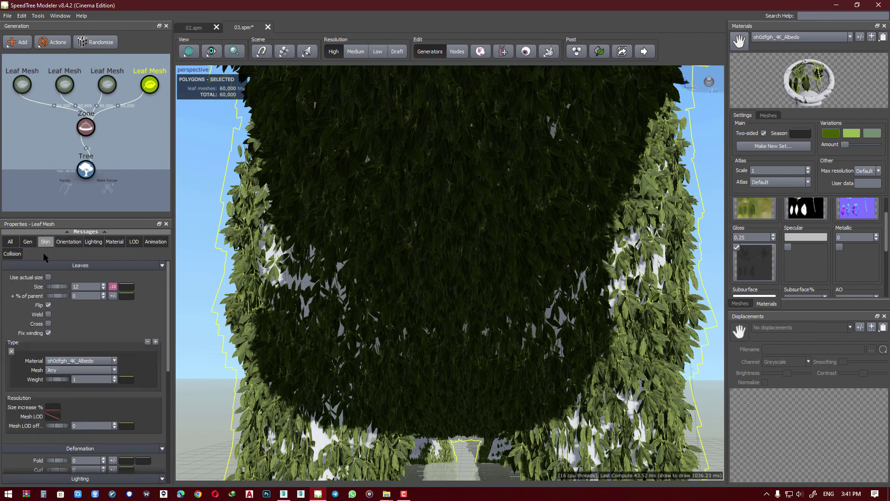
{"action": "key", "text": "Return"}
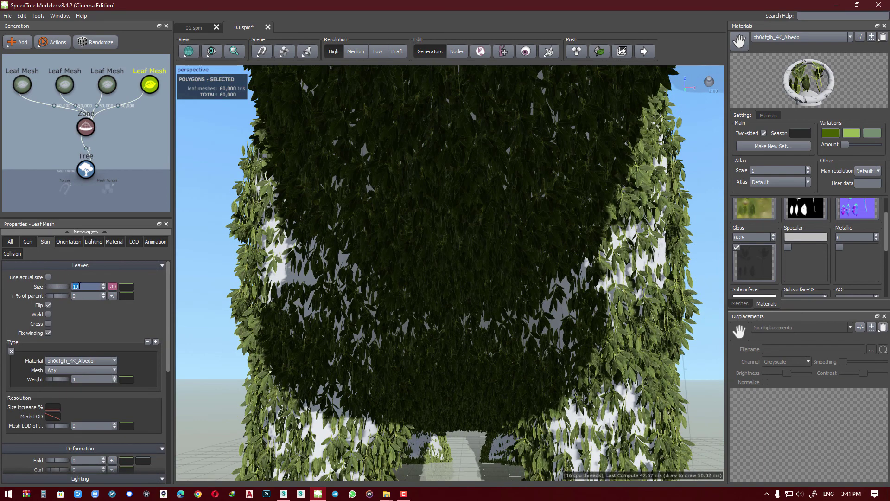
{"action": "scroll", "coordinate": [79, 286], "scroll_direction": "up", "scroll_amount": 1}
{"action": "scroll", "coordinate": [79, 286], "scroll_direction": "up", "scroll_amount": 1}
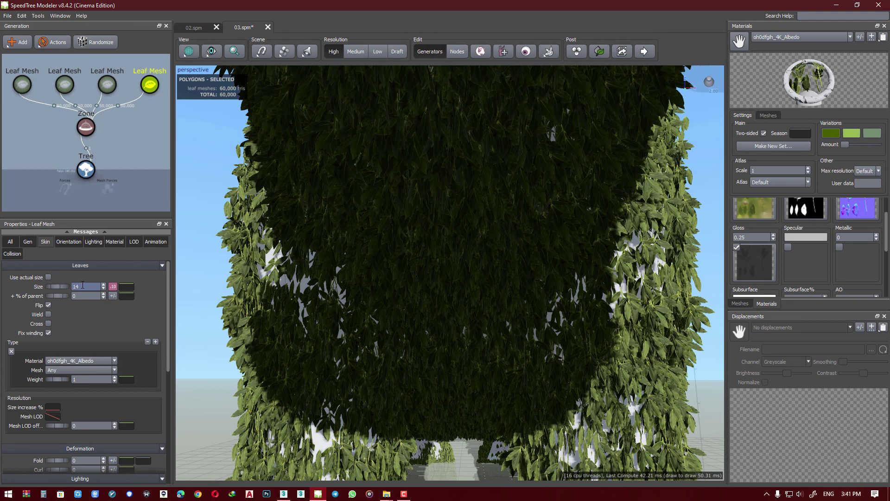
{"action": "key", "text": "Return"}
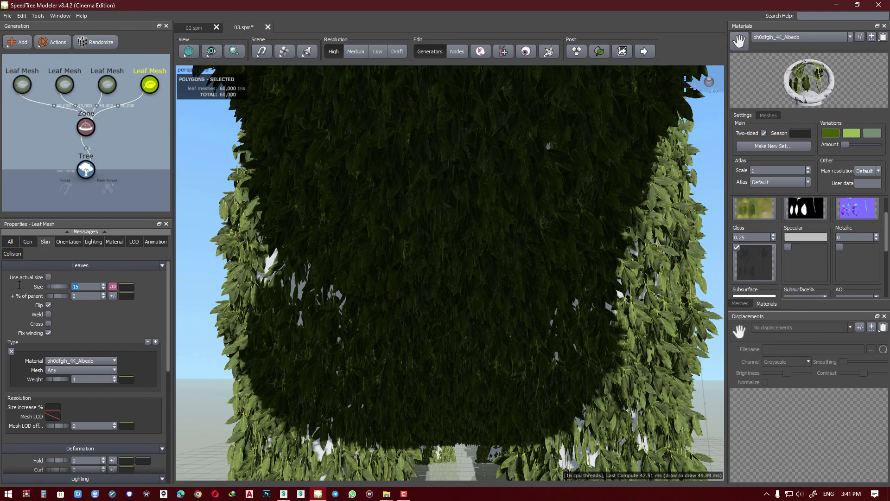
{"action": "type", "text": "3"}
{"action": "key", "text": "Return"}
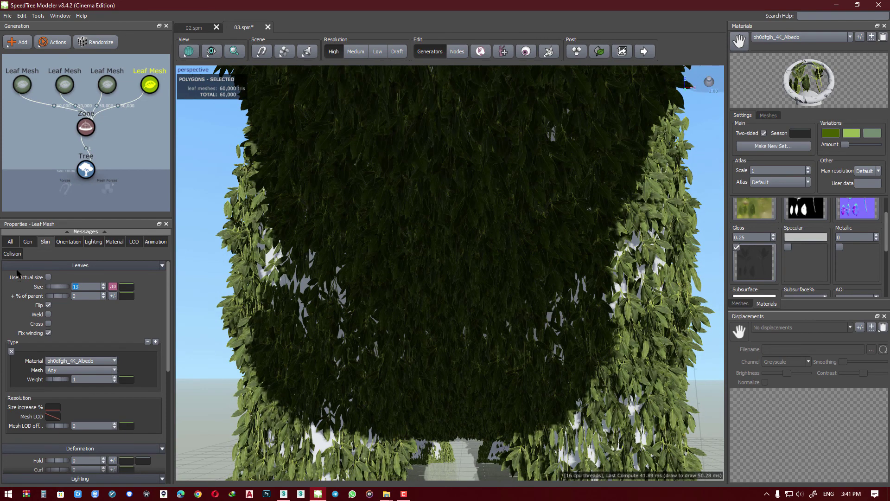
{"action": "left_click", "coordinate": [28, 241]}
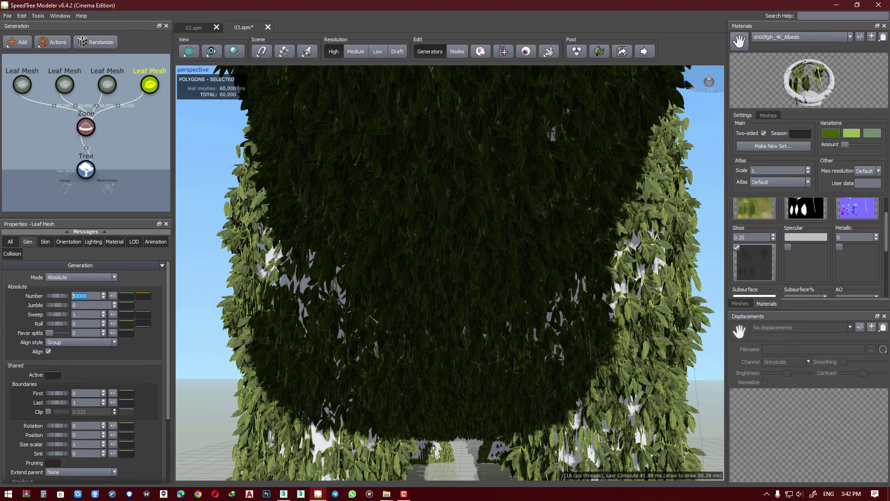
Step: Display all four Leaf Mesh layers together on the hippo topiary
{"action": "scroll", "coordinate": [284, 341], "scroll_direction": "down", "scroll_amount": 3}
{"action": "scroll", "coordinate": [283, 341], "scroll_direction": "down", "scroll_amount": 3}
{"action": "left_click", "coordinate": [284, 341]}
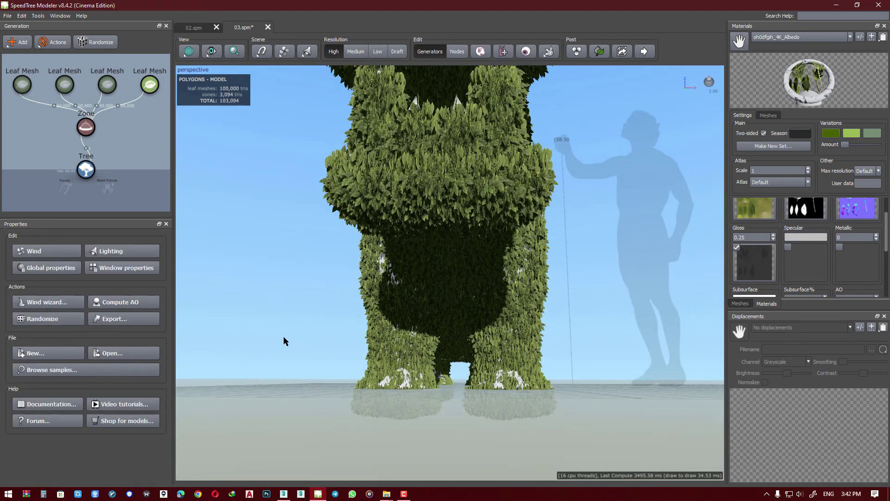
{"action": "scroll", "coordinate": [288, 339], "scroll_direction": "up", "scroll_amount": 2}
{"action": "scroll", "coordinate": [287, 348], "scroll_direction": "up", "scroll_amount": 2}
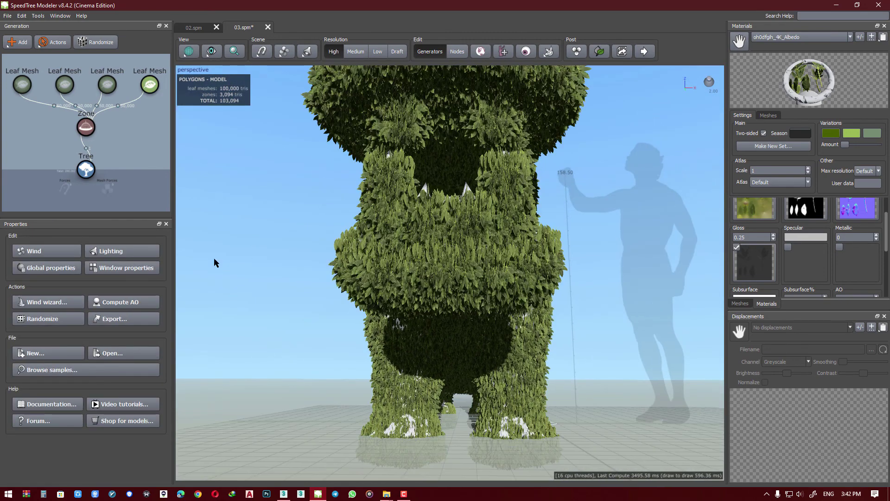
{"action": "left_click", "coordinate": [111, 90]}
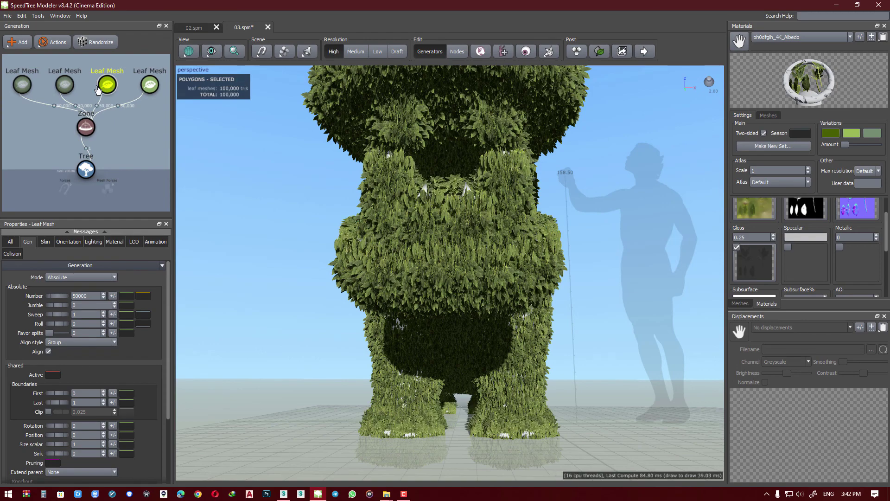
{"action": "left_click", "coordinate": [64, 84]}
{"action": "left_click", "coordinate": [22, 84]}
{"action": "left_click", "coordinate": [254, 325]}
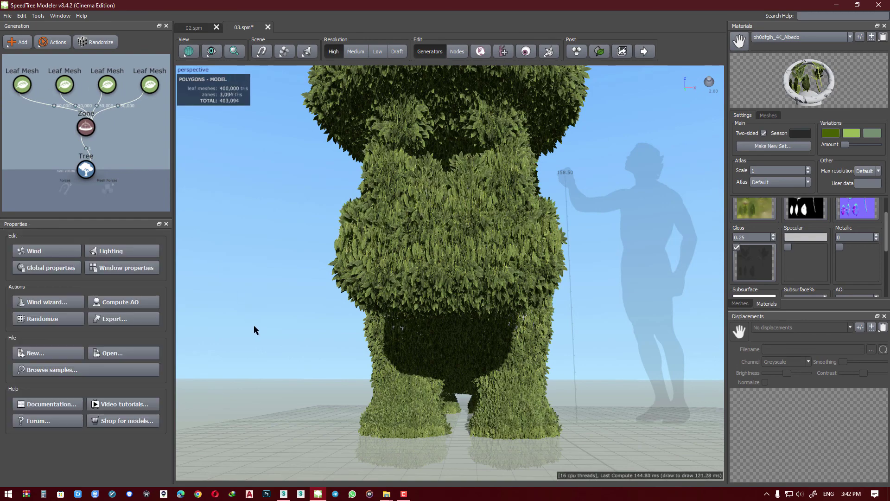
{"action": "mouse_move", "coordinate": [252, 327]}
{"action": "left_mouse_down"}
{"action": "mouse_move", "coordinate": [252, 349]}
{"action": "mouse_move", "coordinate": [259, 348]}
{"action": "mouse_move", "coordinate": [143, 348]}
{"action": "mouse_move", "coordinate": [417, 345]}
{"action": "mouse_move", "coordinate": [329, 325]}
{"action": "left_mouse_up"}
Step: Move the hippo's Zone slightly upward with its move gizmo
{"action": "left_click", "coordinate": [85, 127]}
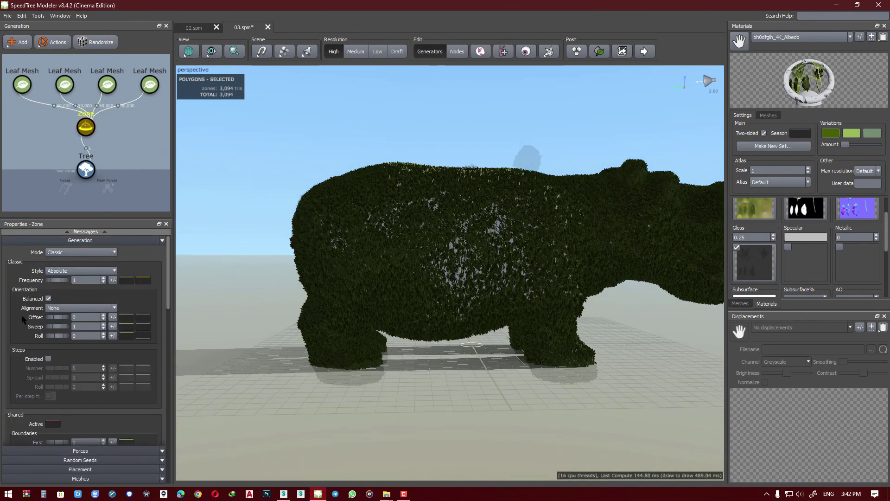
{"action": "scroll", "coordinate": [409, 363], "scroll_direction": "down", "scroll_amount": 2}
{"action": "left_click_drag", "start_coordinate": [408, 363], "coordinate": [382, 380]}
{"action": "left_click", "coordinate": [382, 380]}
{"action": "left_click", "coordinate": [452, 320]}
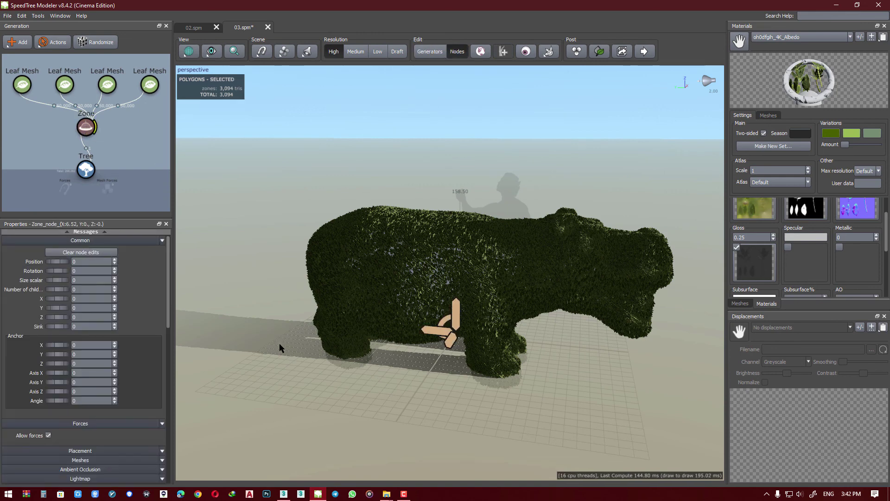
{"action": "left_click_drag", "start_coordinate": [455, 313], "coordinate": [464, 269]}
{"action": "left_click", "coordinate": [423, 388]}
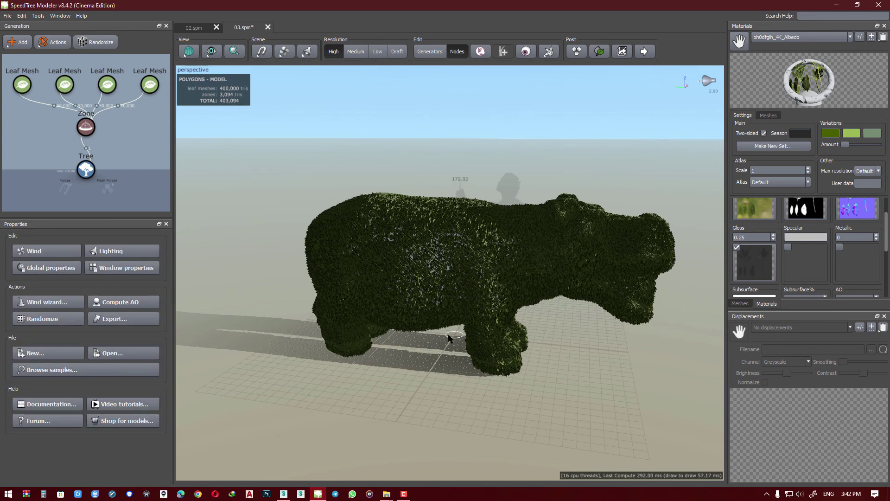
Step: Change the light direction to brighten the hippo and view it from another side
{"action": "left_click_drag", "start_coordinate": [708, 83], "coordinate": [684, 88]}
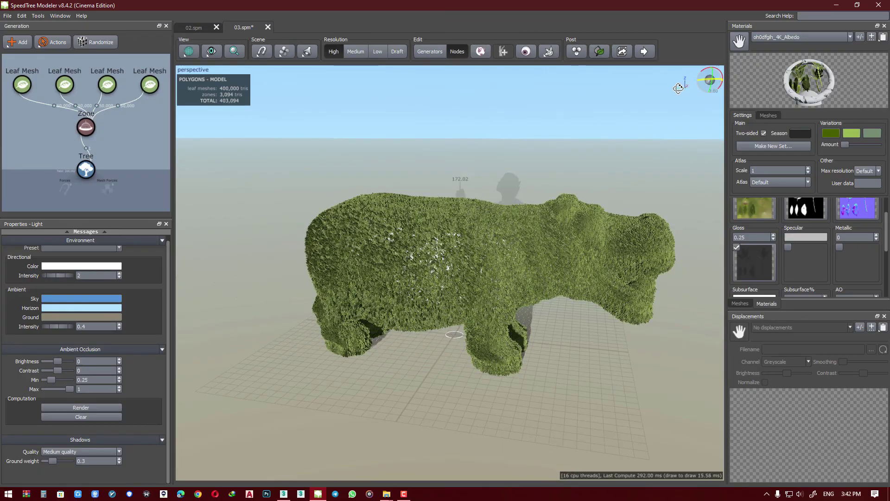
{"action": "scroll", "coordinate": [381, 277], "scroll_direction": "up", "scroll_amount": 5}
{"action": "scroll", "coordinate": [380, 277], "scroll_direction": "up", "scroll_amount": 2}
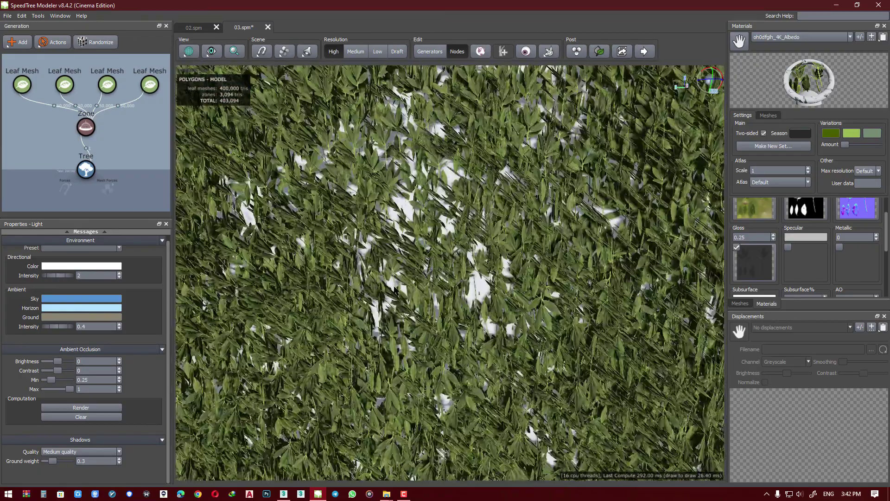
{"action": "scroll", "coordinate": [399, 284], "scroll_direction": "down", "scroll_amount": 6}
{"action": "scroll", "coordinate": [417, 292], "scroll_direction": "down", "scroll_amount": 3}
{"action": "mouse_move", "coordinate": [418, 292]}
{"action": "left_mouse_down"}
{"action": "mouse_move", "coordinate": [505, 277]}
{"action": "mouse_move", "coordinate": [365, 134]}
{"action": "left_mouse_up"}
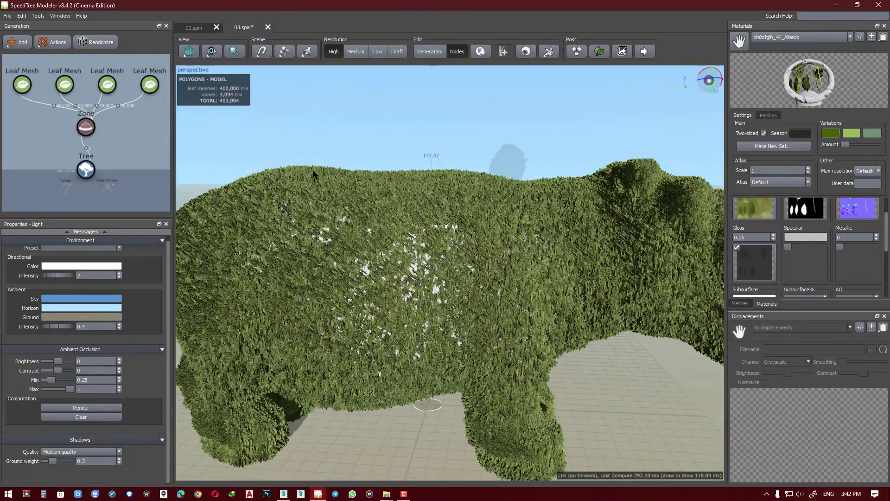
Step: Open the cutout editor in the leaf material's mesh settings
{"action": "left_click", "coordinate": [143, 95]}
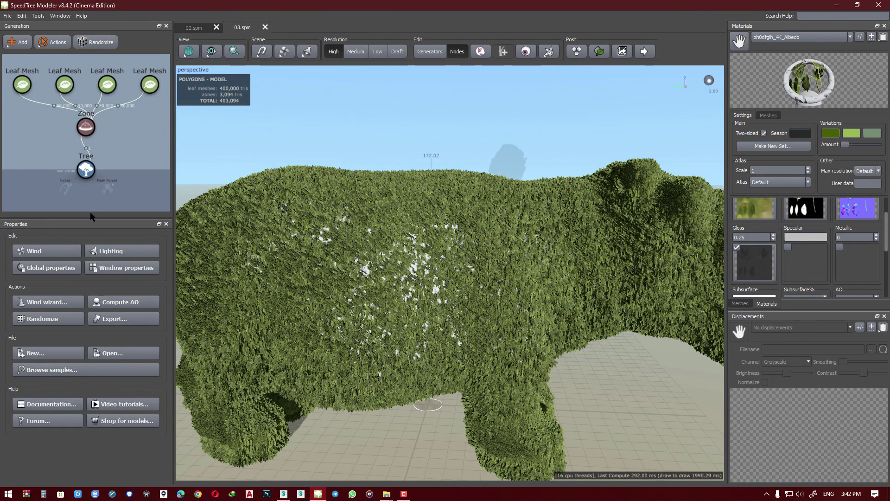
{"action": "left_click", "coordinate": [58, 269]}
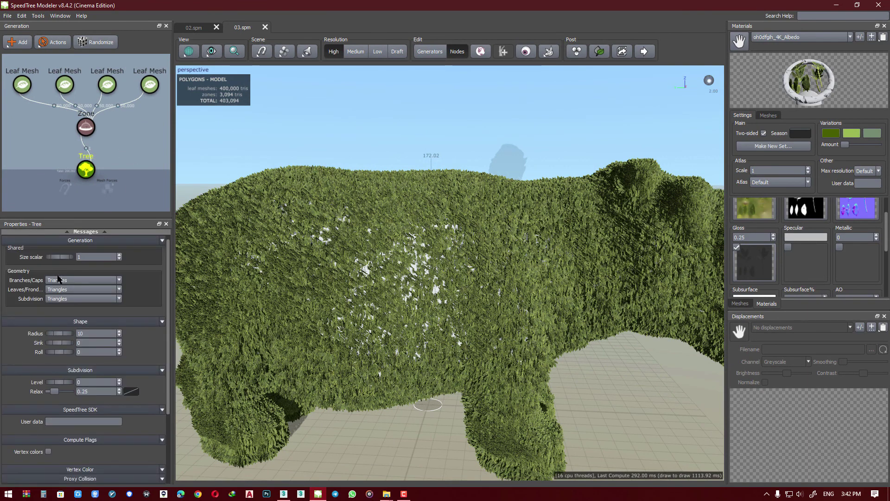
{"action": "left_click", "coordinate": [375, 137]}
{"action": "left_click", "coordinate": [778, 119]}
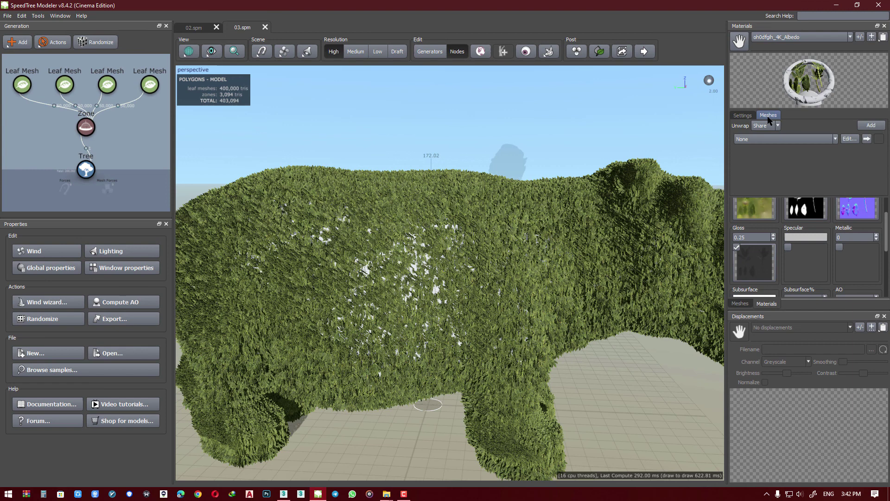
{"action": "left_click", "coordinate": [839, 138]}
Step: Drag the four cutout corners to frame the top-left leaf sprig
{"action": "left_click_drag", "start_coordinate": [280, 141], "coordinate": [254, 121]}
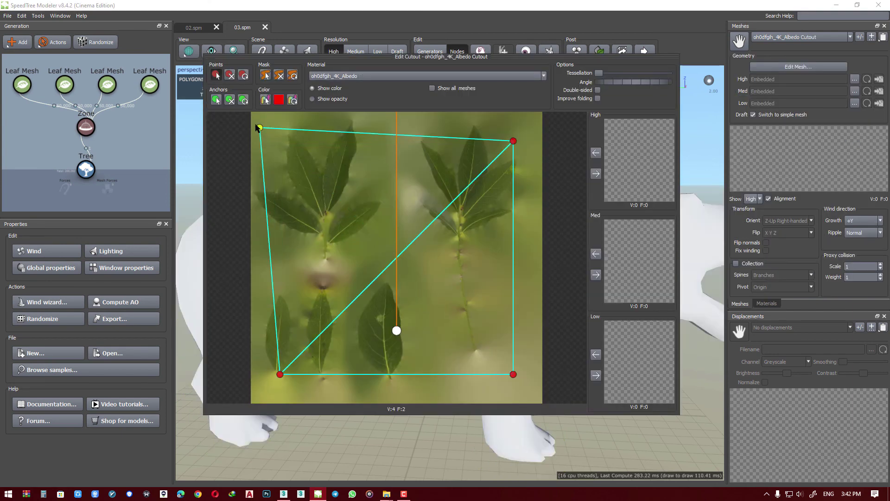
{"action": "left_click_drag", "start_coordinate": [513, 141], "coordinate": [387, 118]}
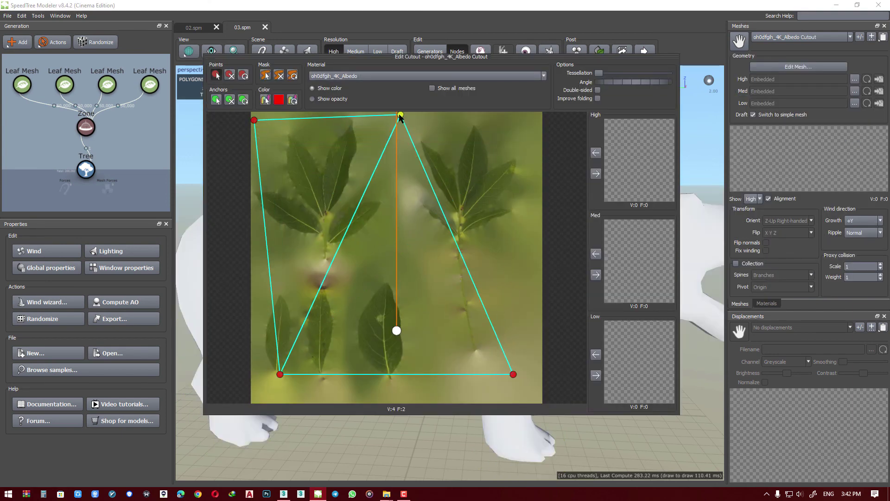
{"action": "left_click_drag", "start_coordinate": [512, 367], "coordinate": [385, 254]}
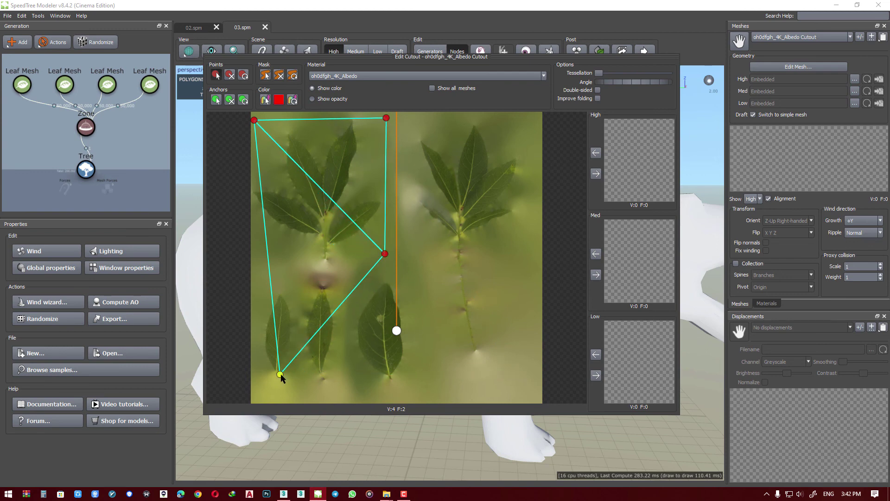
{"action": "mouse_move", "coordinate": [280, 374]}
{"action": "left_mouse_down"}
{"action": "mouse_move", "coordinate": [250, 285]}
{"action": "mouse_move", "coordinate": [251, 253]}
{"action": "left_mouse_up"}
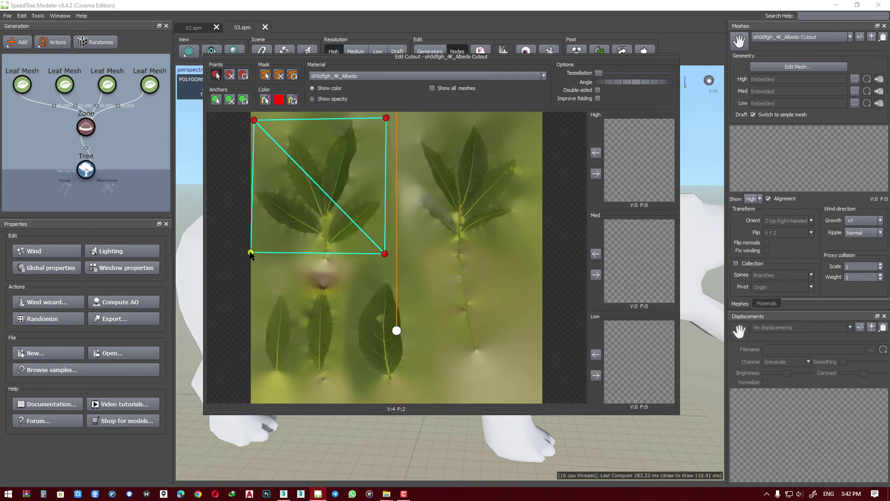
Step: Fine-tune the four cutout corners and assign the cutout as the High detail mesh
{"action": "left_click_drag", "start_coordinate": [385, 253], "coordinate": [385, 248]}
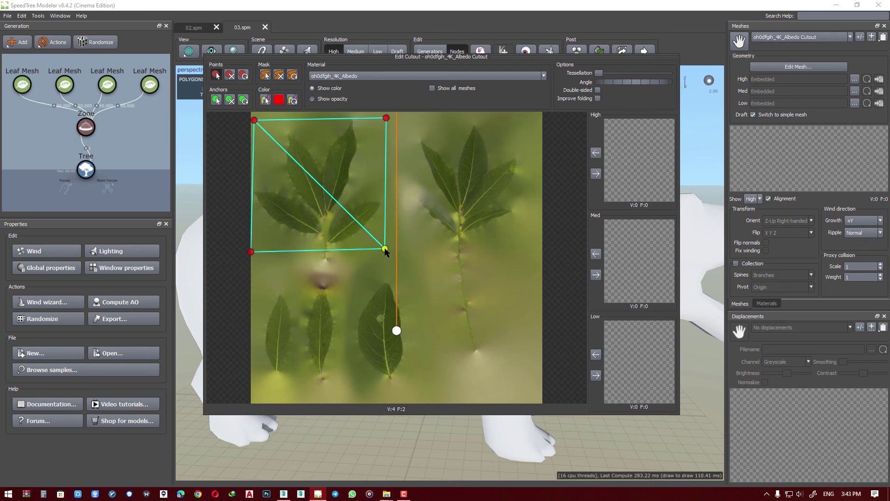
{"action": "left_click_drag", "start_coordinate": [254, 120], "coordinate": [252, 122]}
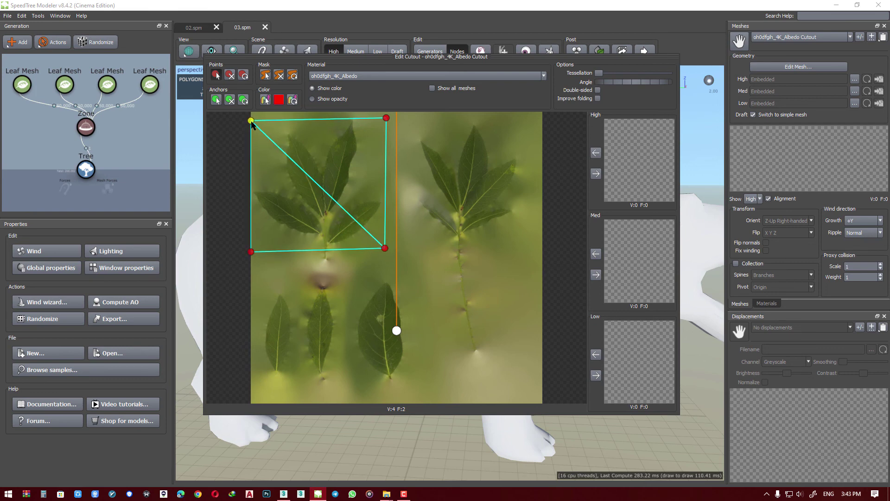
{"action": "left_click_drag", "start_coordinate": [386, 119], "coordinate": [384, 118]}
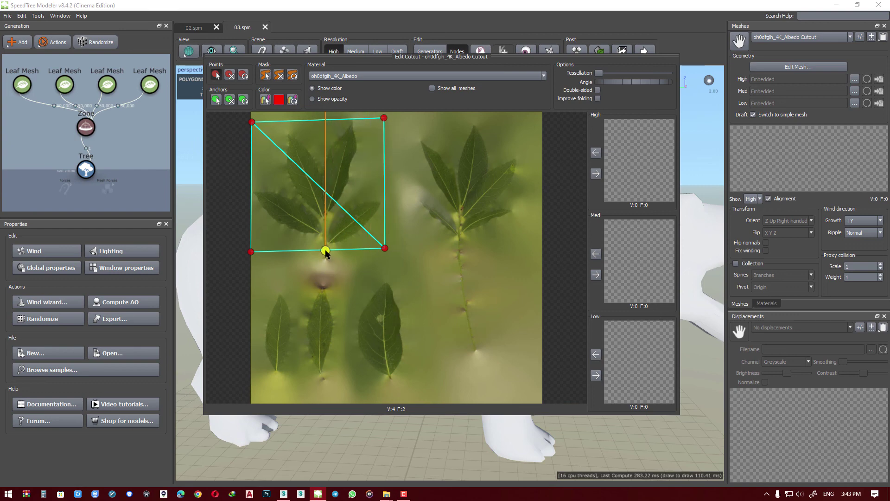
{"action": "left_click_drag", "start_coordinate": [254, 253], "coordinate": [253, 250]}
{"action": "left_click_drag", "start_coordinate": [385, 249], "coordinate": [384, 247]}
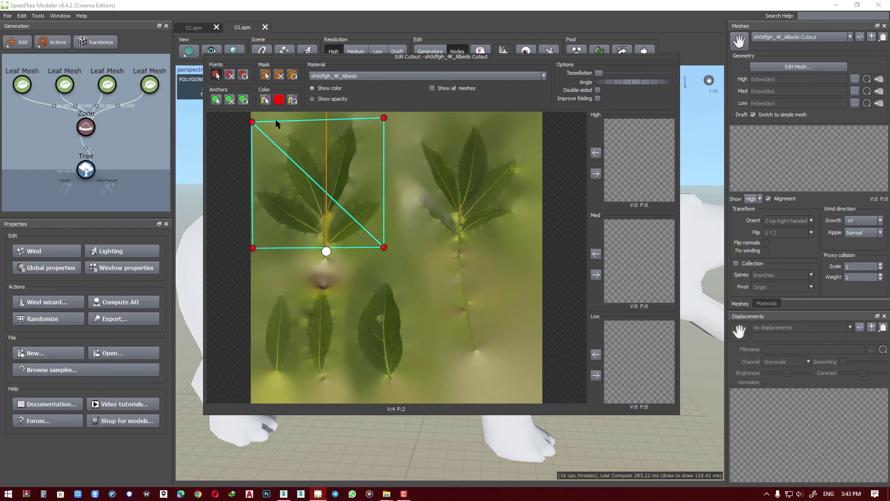
{"action": "left_click_drag", "start_coordinate": [253, 124], "coordinate": [254, 119]}
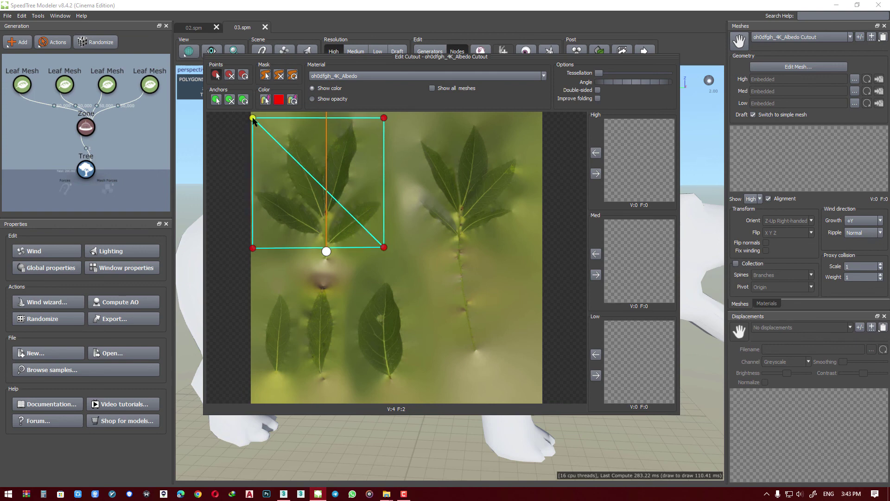
{"action": "left_click", "coordinate": [595, 173]}
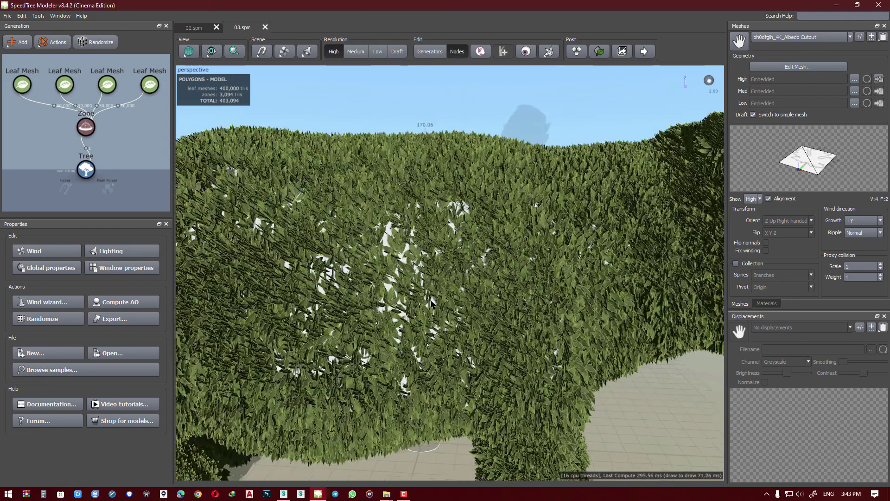
Step: Set leaf size 11 on the fourth, third and first Leaf Mesh layers
{"action": "scroll", "coordinate": [430, 304], "scroll_direction": "up", "scroll_amount": 2}
{"action": "scroll", "coordinate": [431, 304], "scroll_direction": "down", "scroll_amount": 5}
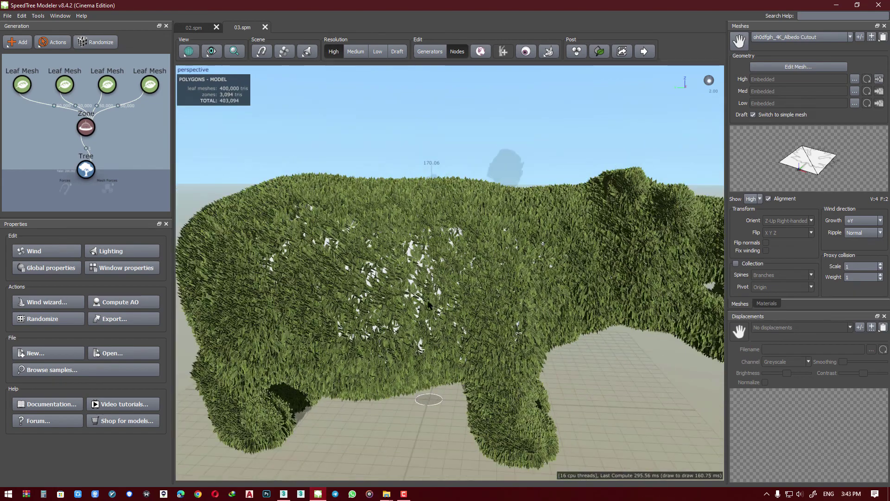
{"action": "mouse_move", "coordinate": [430, 306]}
{"action": "left_mouse_down"}
{"action": "mouse_move", "coordinate": [354, 286]}
{"action": "mouse_move", "coordinate": [379, 268]}
{"action": "mouse_move", "coordinate": [362, 423]}
{"action": "mouse_move", "coordinate": [480, 256]}
{"action": "mouse_move", "coordinate": [464, 279]}
{"action": "left_mouse_up"}
{"action": "scroll", "coordinate": [380, 268], "scroll_direction": "up", "scroll_amount": 5}
{"action": "scroll", "coordinate": [450, 273], "scroll_direction": "up", "scroll_amount": 3}
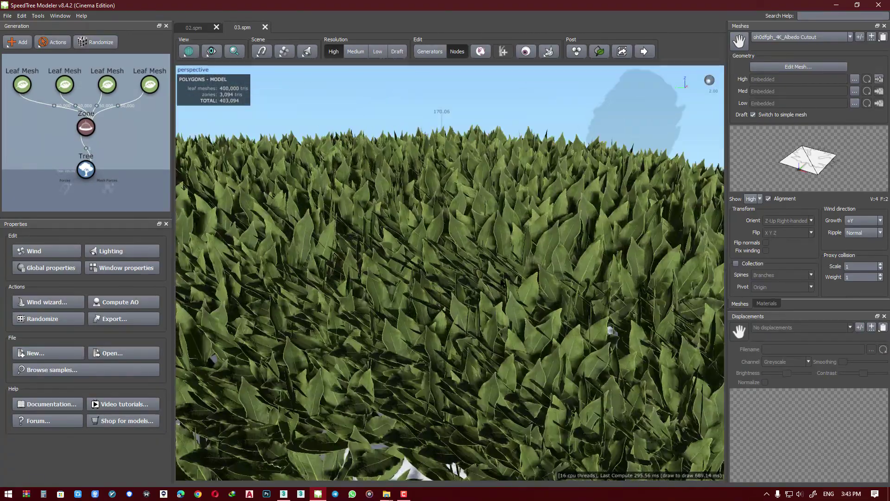
{"action": "left_click", "coordinate": [150, 84]}
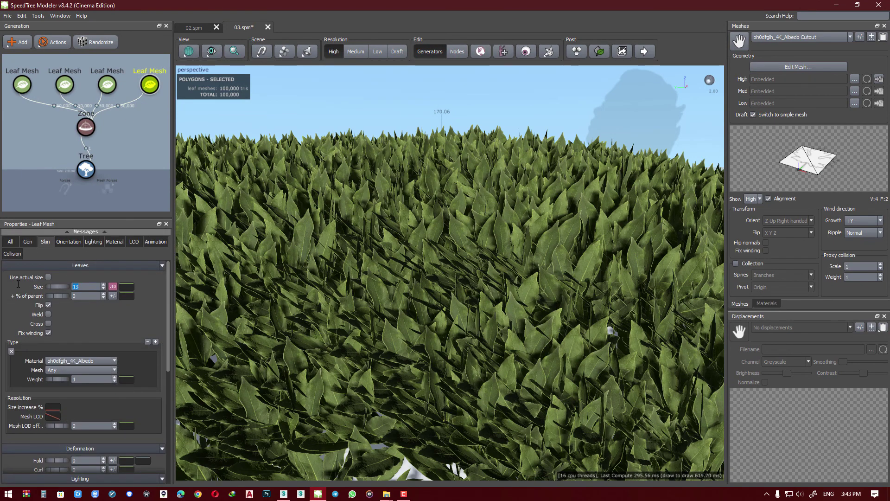
{"action": "type", "text": "11"}
{"action": "key", "text": "Return"}
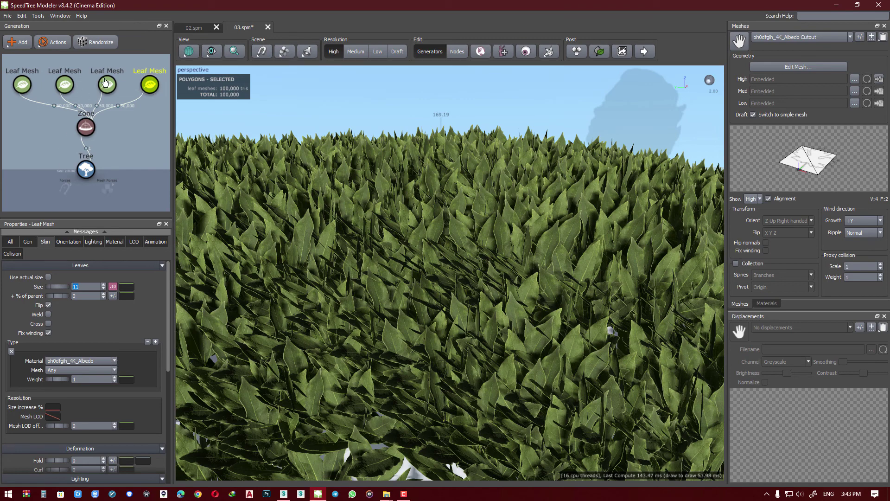
{"action": "left_click", "coordinate": [107, 85]}
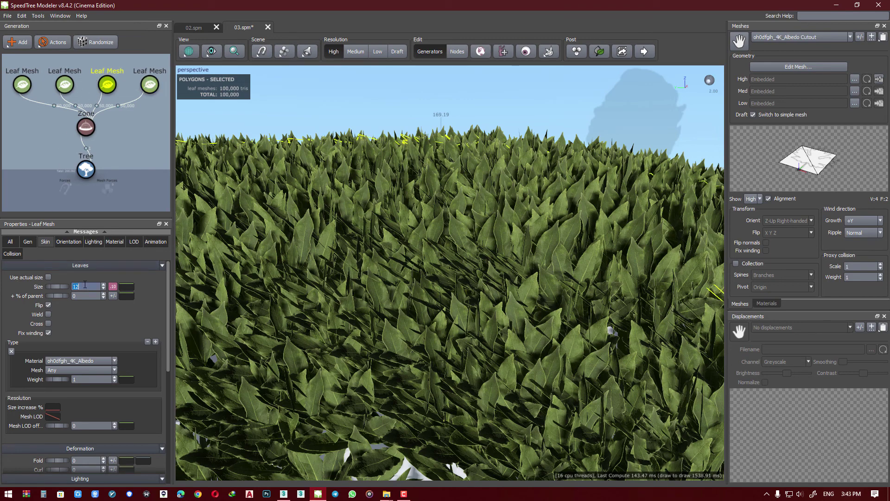
{"action": "key", "text": "Return"}
{"action": "left_click", "coordinate": [64, 84]}
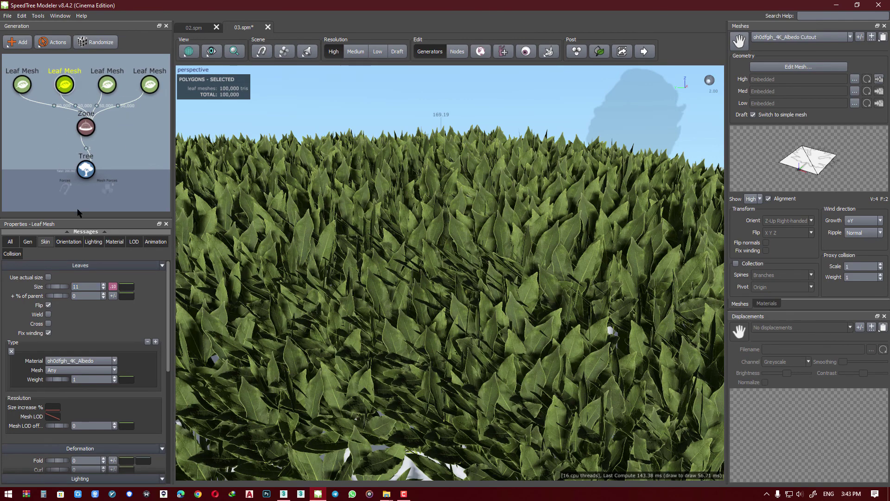
{"action": "left_click", "coordinate": [26, 87]}
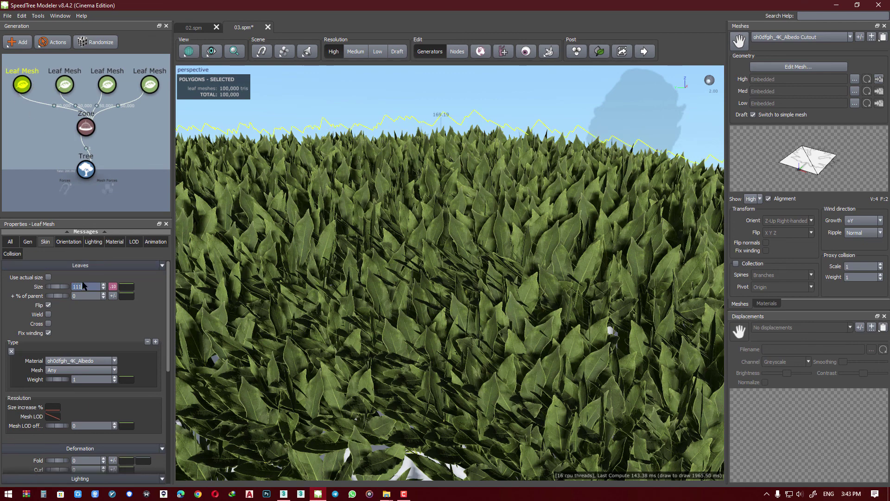
{"action": "key", "text": "Return"}
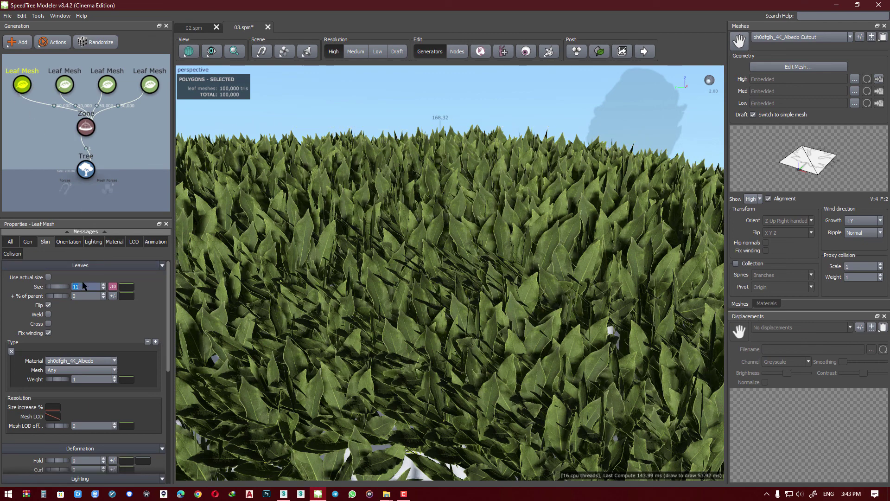
Step: Change the second layer's leaf size to 8, then 10, and the first layer's to 12
{"action": "left_click", "coordinate": [64, 84]}
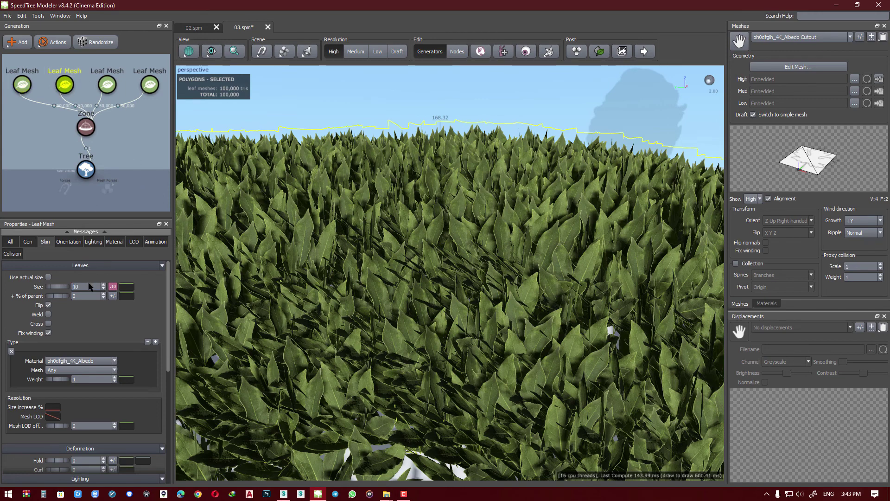
{"action": "type", "text": "8"}
{"action": "key", "text": "Return"}
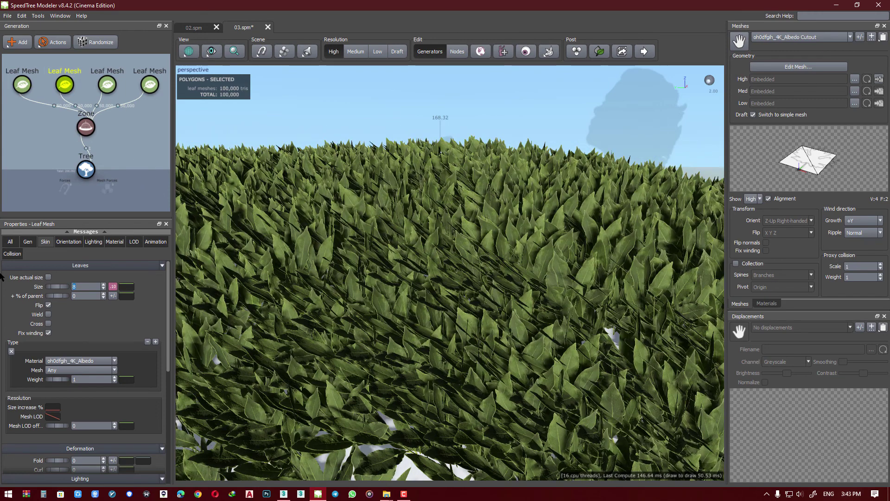
{"action": "scroll", "coordinate": [324, 210], "scroll_direction": "down", "scroll_amount": 5}
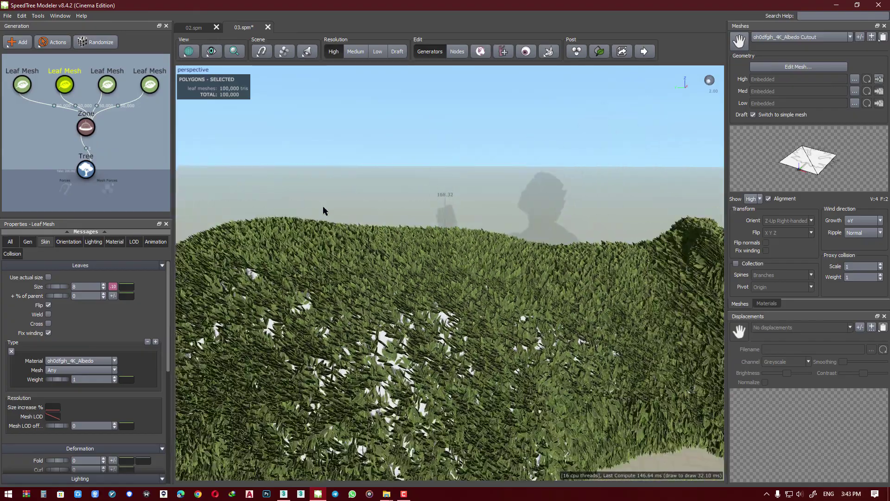
{"action": "scroll", "coordinate": [366, 249], "scroll_direction": "down", "scroll_amount": 5}
{"action": "mouse_move", "coordinate": [366, 249]}
{"action": "left_mouse_down"}
{"action": "mouse_move", "coordinate": [290, 202]}
{"action": "mouse_move", "coordinate": [229, 198]}
{"action": "mouse_move", "coordinate": [146, 168]}
{"action": "left_mouse_up"}
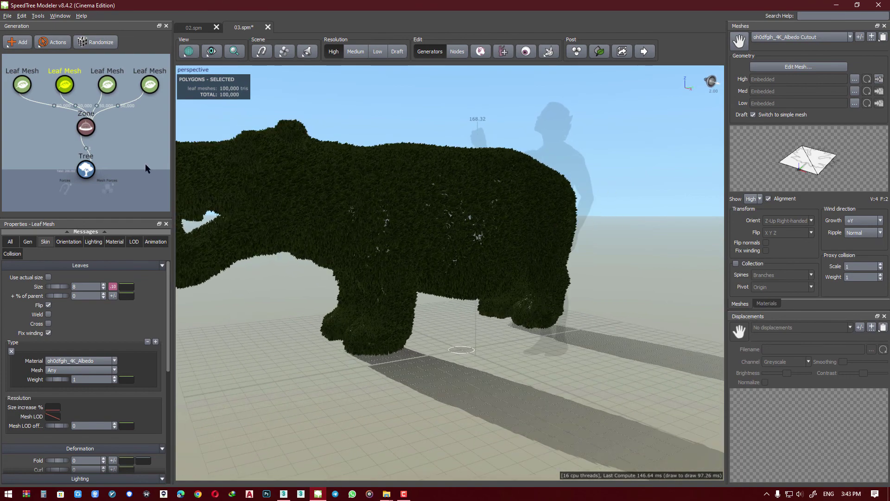
{"action": "left_click", "coordinate": [18, 86]}
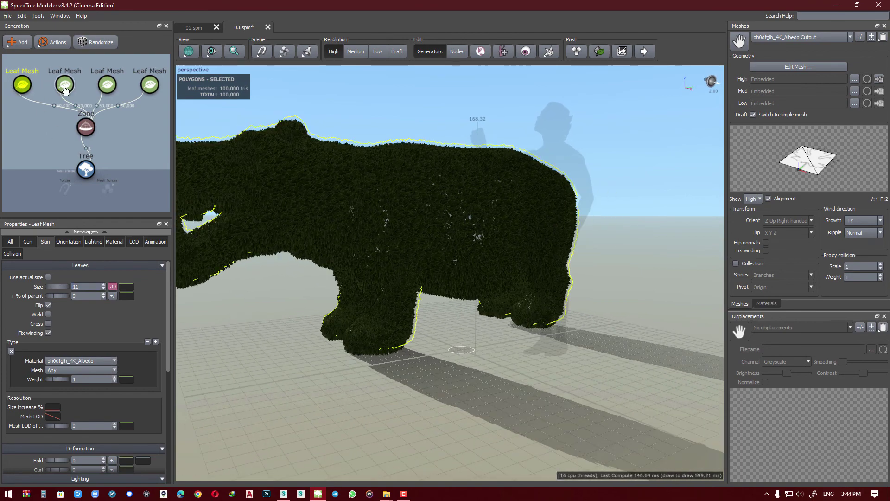
{"action": "left_click", "coordinate": [65, 89]}
{"action": "type", "text": "0"}
{"action": "key", "text": "Return"}
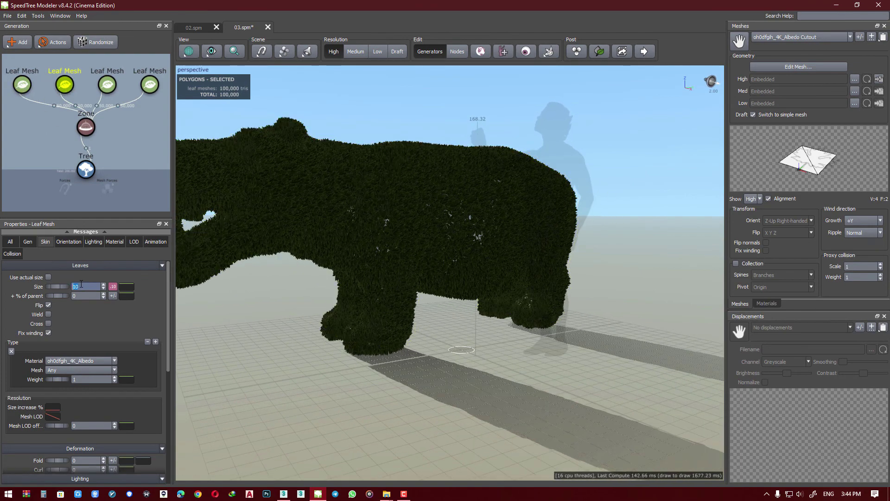
{"action": "left_click", "coordinate": [24, 88]}
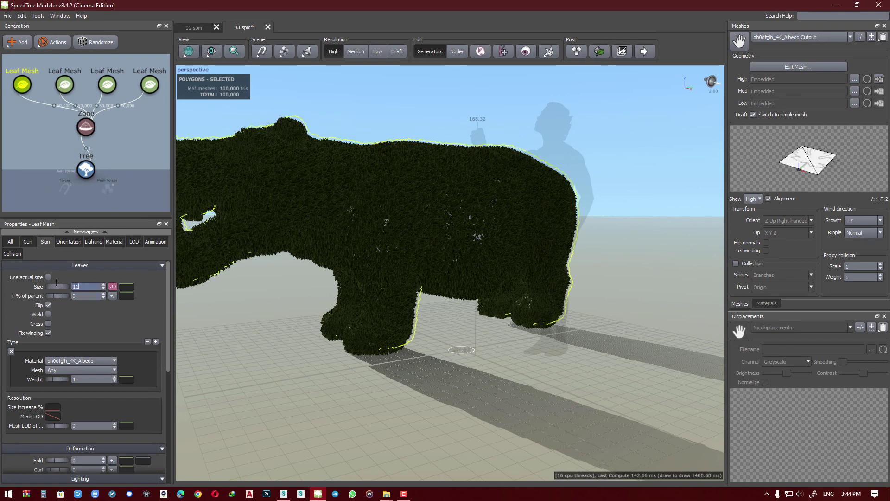
{"action": "type", "text": "12"}
{"action": "key", "text": "Return"}
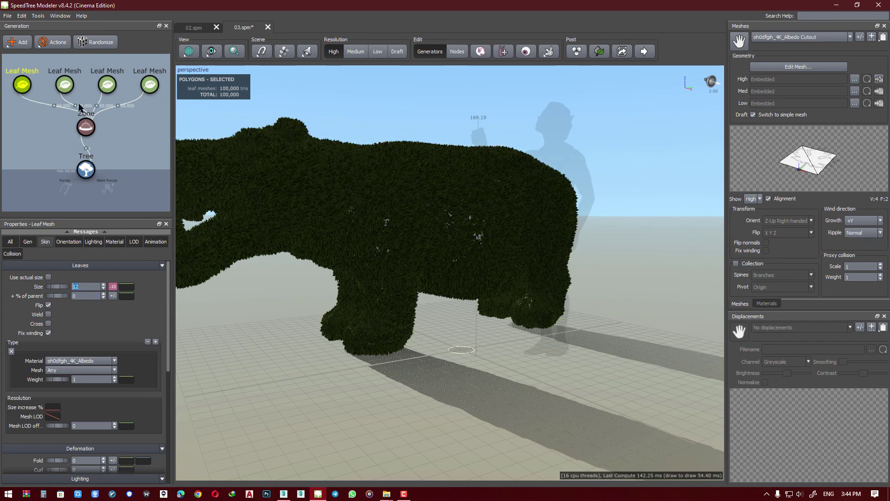
Step: Inspect the third and fourth layers' foliage on the hippo's side and legs in four-view
{"action": "left_click", "coordinate": [107, 84]}
{"action": "left_click", "coordinate": [150, 84]}
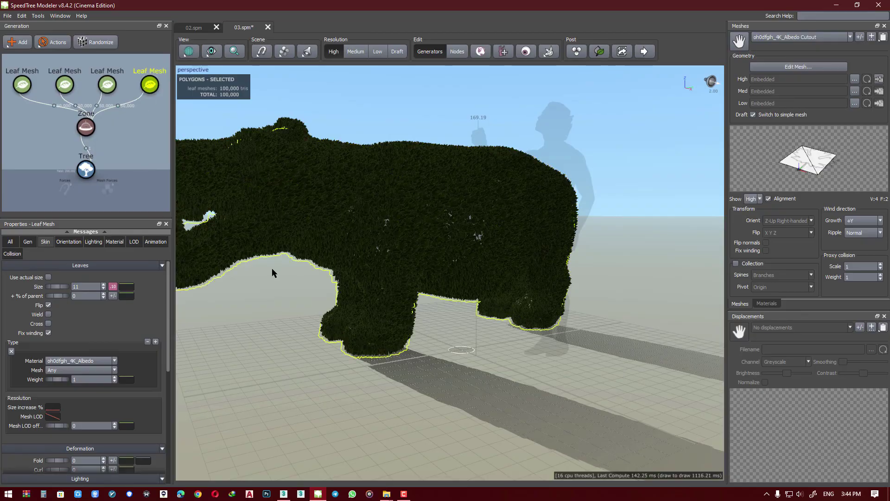
{"action": "scroll", "coordinate": [272, 268], "scroll_direction": "up", "scroll_amount": 3}
{"action": "scroll", "coordinate": [389, 282], "scroll_direction": "up", "scroll_amount": 5}
{"action": "left_click_drag", "start_coordinate": [390, 282], "coordinate": [415, 289]}
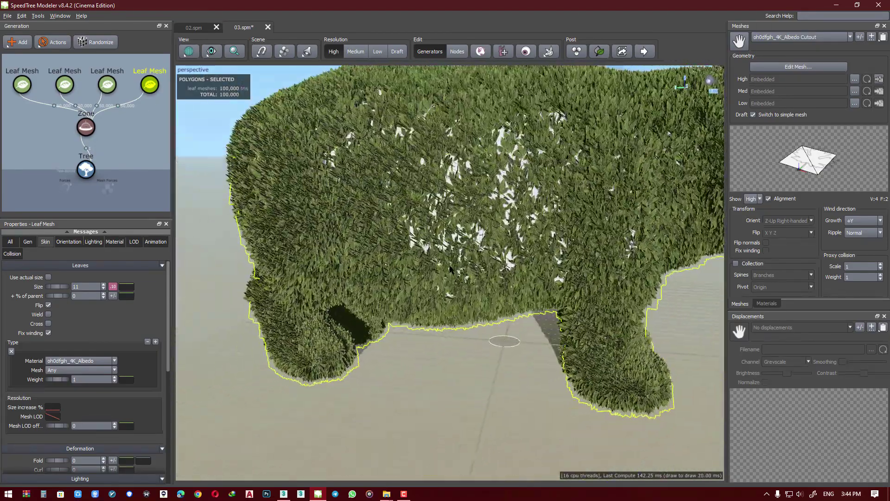
{"action": "key", "text": "space"}
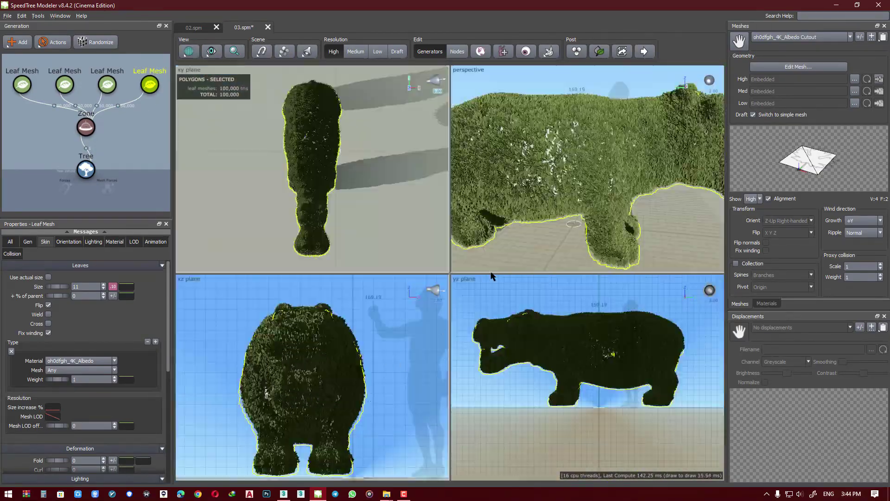
{"action": "scroll", "coordinate": [333, 354], "scroll_direction": "down", "scroll_amount": 3}
{"action": "scroll", "coordinate": [333, 357], "scroll_direction": "up", "scroll_amount": 3}
{"action": "scroll", "coordinate": [331, 357], "scroll_direction": "up", "scroll_amount": 5}
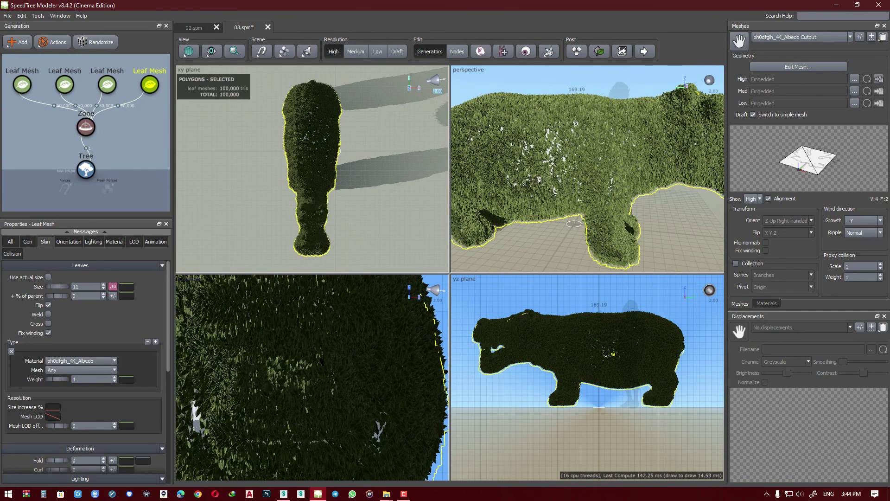
{"action": "scroll", "coordinate": [322, 361], "scroll_direction": "up", "scroll_amount": 3}
{"action": "scroll", "coordinate": [320, 361], "scroll_direction": "down", "scroll_amount": 3}
{"action": "scroll", "coordinate": [321, 361], "scroll_direction": "down", "scroll_amount": 2}
{"action": "scroll", "coordinate": [321, 361], "scroll_direction": "down", "scroll_amount": 2}
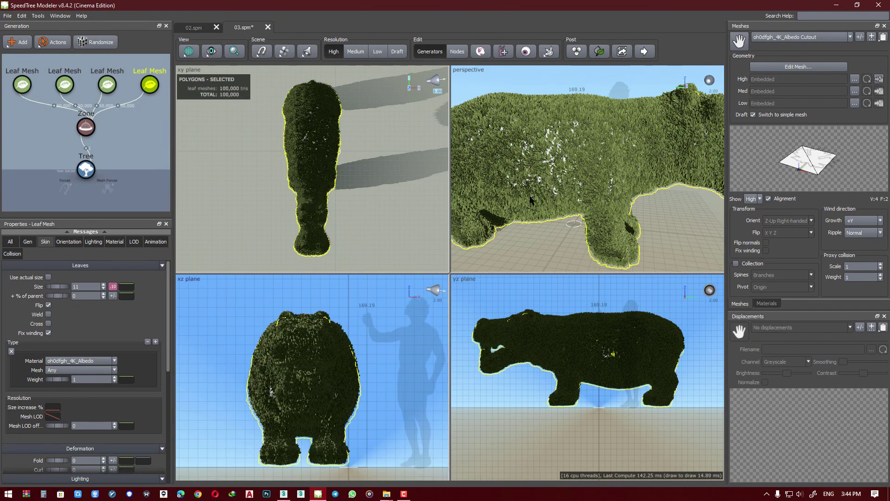
{"action": "scroll", "coordinate": [346, 170], "scroll_direction": "up", "scroll_amount": 2}
{"action": "scroll", "coordinate": [329, 158], "scroll_direction": "up", "scroll_amount": 2}
{"action": "scroll", "coordinate": [313, 146], "scroll_direction": "down", "scroll_amount": 2}
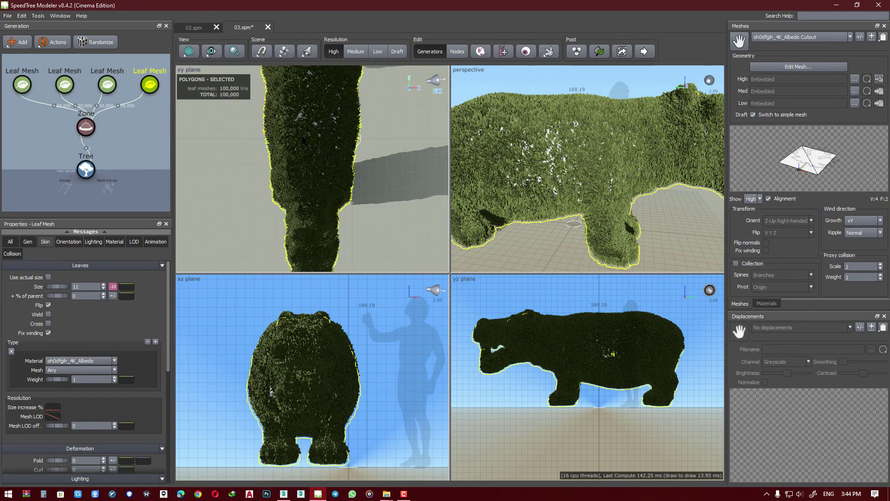
{"action": "scroll", "coordinate": [304, 140], "scroll_direction": "down", "scroll_amount": 1}
{"action": "scroll", "coordinate": [329, 164], "scroll_direction": "down", "scroll_amount": 1}
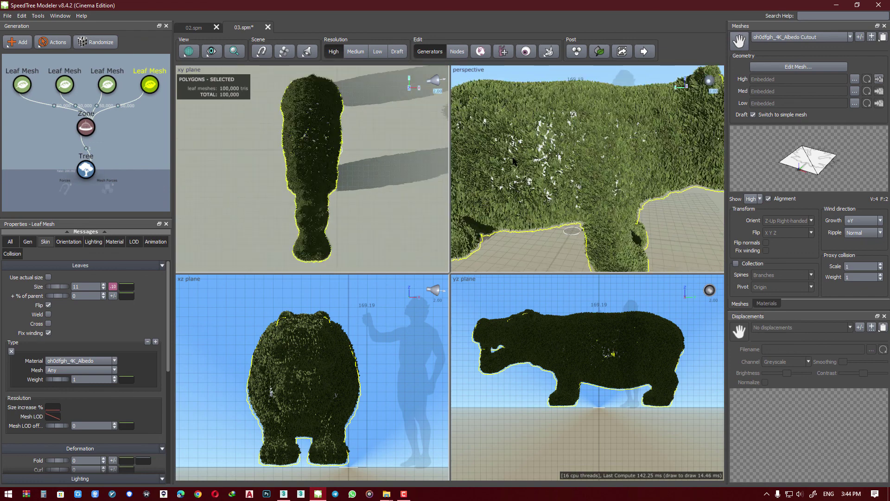
{"action": "key", "text": "space"}
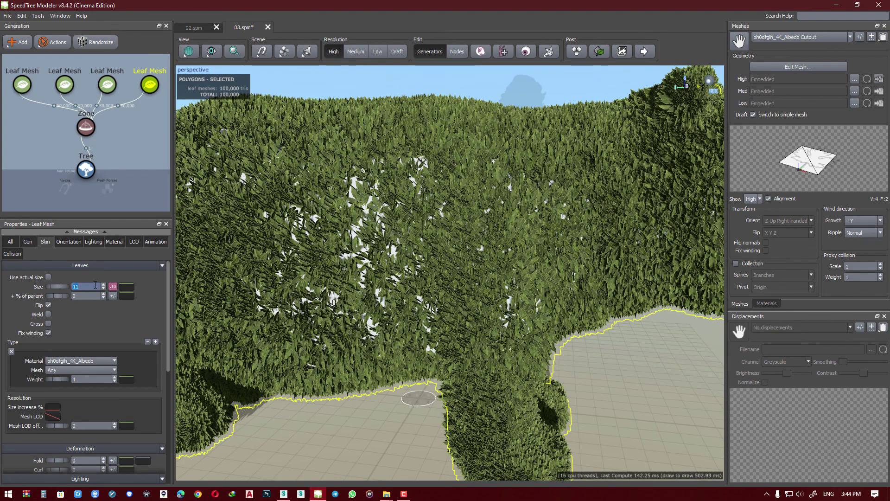
Step: Enter leaf sizes 11, 10 and 12 on the layers and clear the selection
{"action": "type", "text": "11"}
{"action": "key", "text": "Return"}
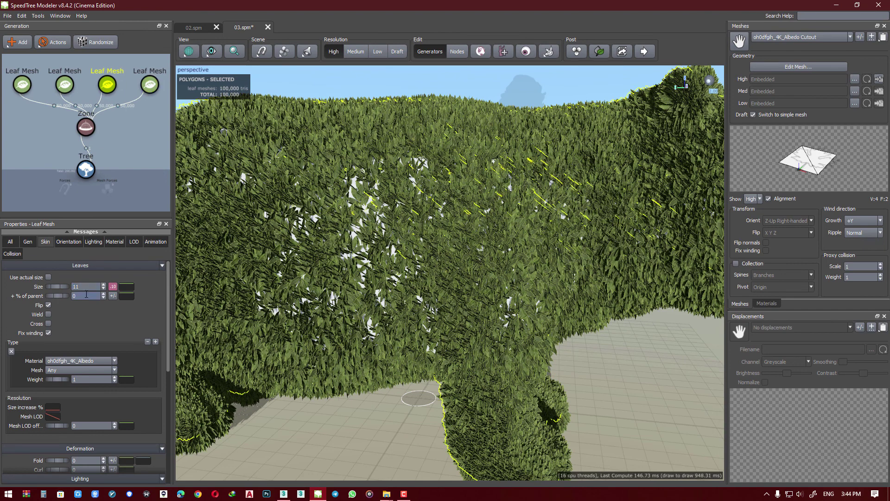
{"action": "type", "text": "10"}
{"action": "key", "text": "Return"}
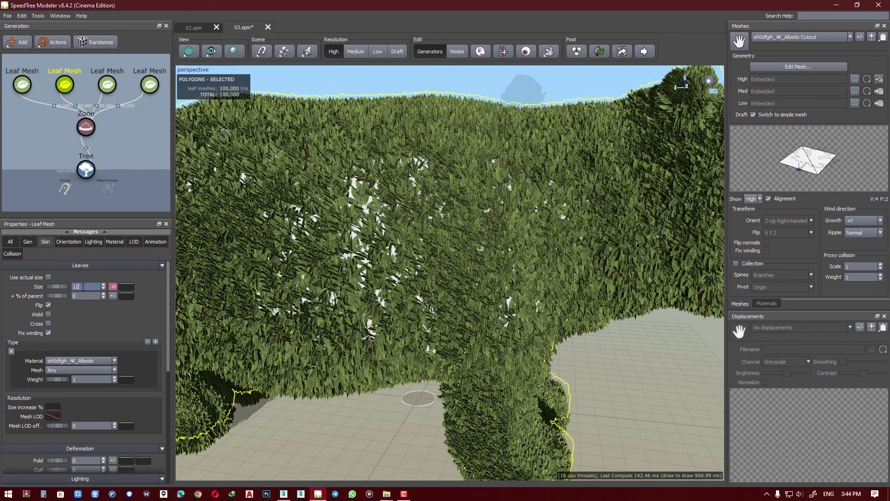
{"action": "key", "text": "Return"}
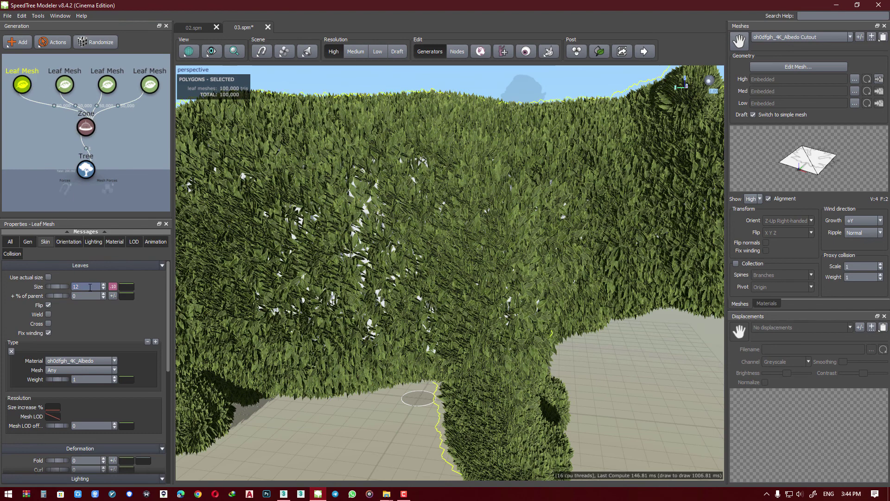
{"action": "left_click", "coordinate": [375, 438]}
{"action": "scroll", "coordinate": [375, 438], "scroll_direction": "down", "scroll_amount": 5}
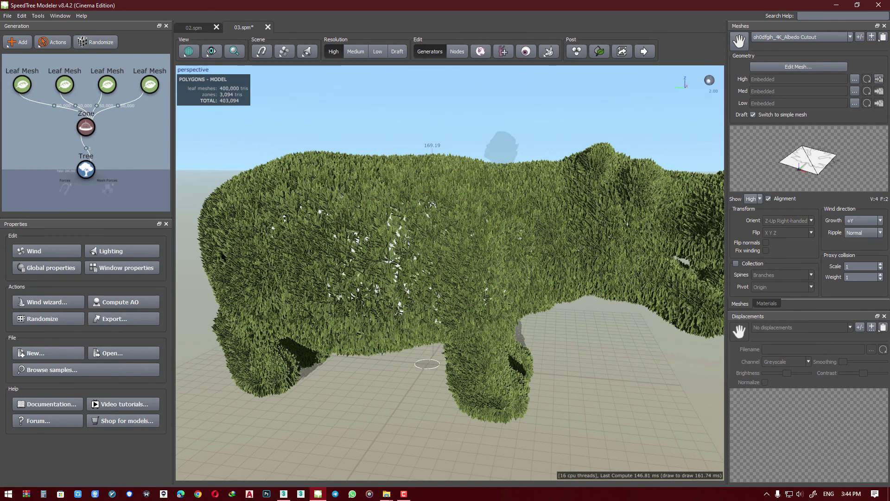
Step: Add a fifth Leaf Mesh layer to the hippo Zone and hide the other four
{"action": "left_click", "coordinate": [86, 127]}
{"action": "right_click", "coordinate": [86, 128]}
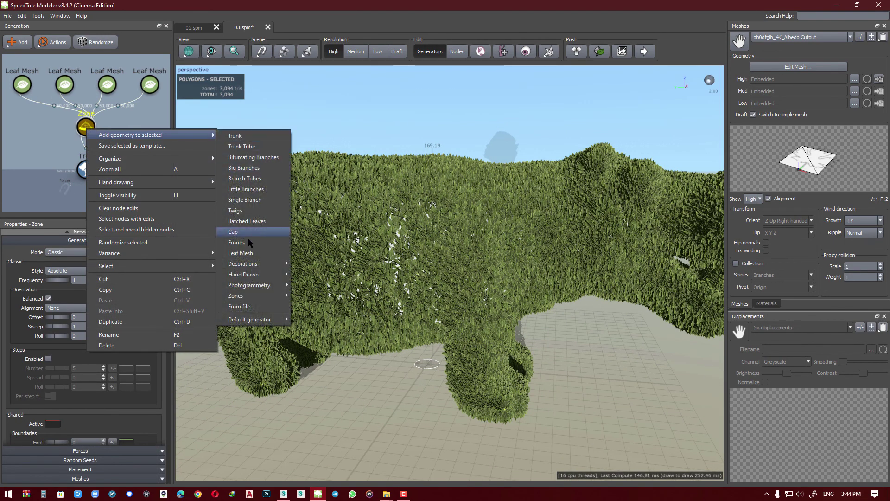
{"action": "left_click", "coordinate": [249, 253]}
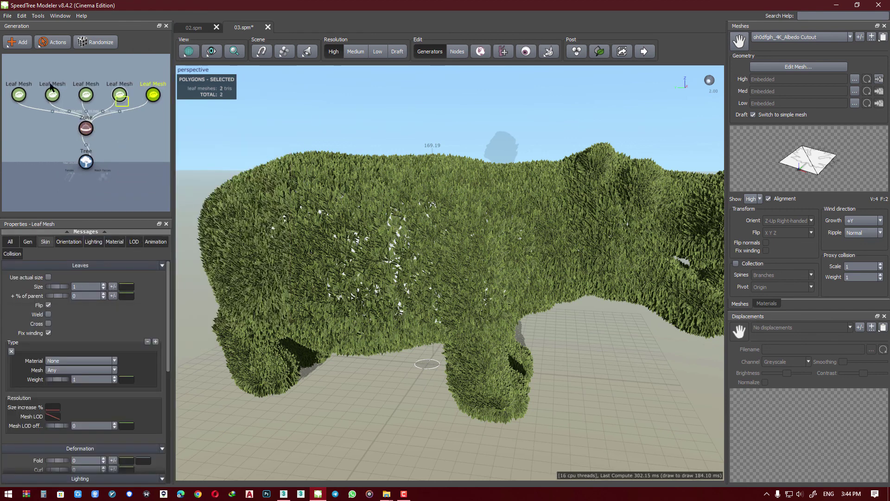
{"action": "left_click_drag", "start_coordinate": [130, 108], "coordinate": [2, 77]}
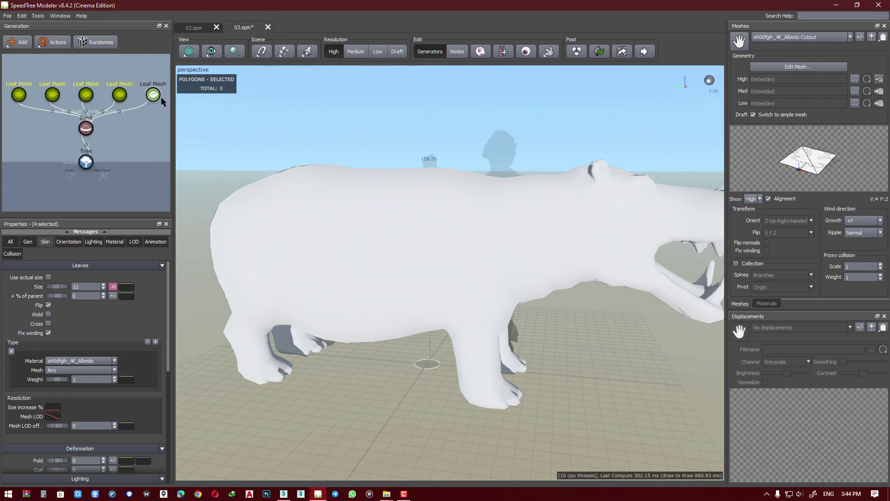
{"action": "left_click", "coordinate": [159, 97]}
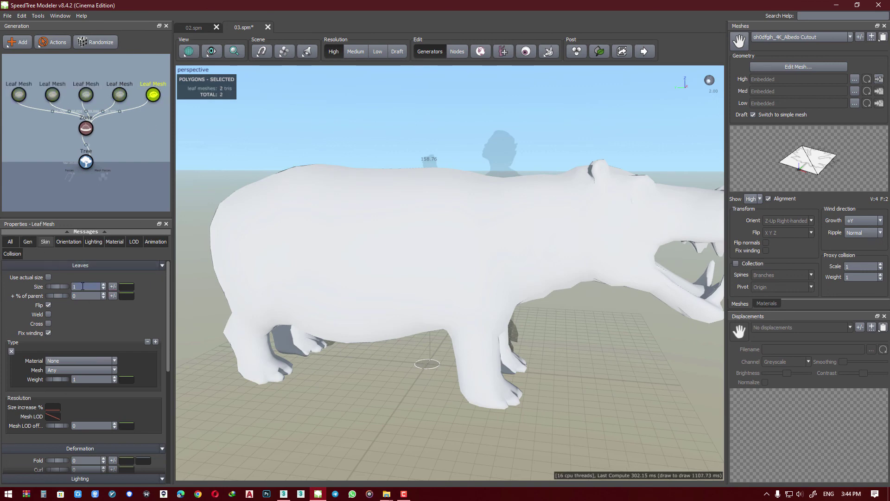
Step: Give the new layer leaf size 12 with size variation and show its generation settings
{"action": "type", "text": "2"}
{"action": "key", "text": "Return"}
{"action": "left_click", "coordinate": [113, 287]}
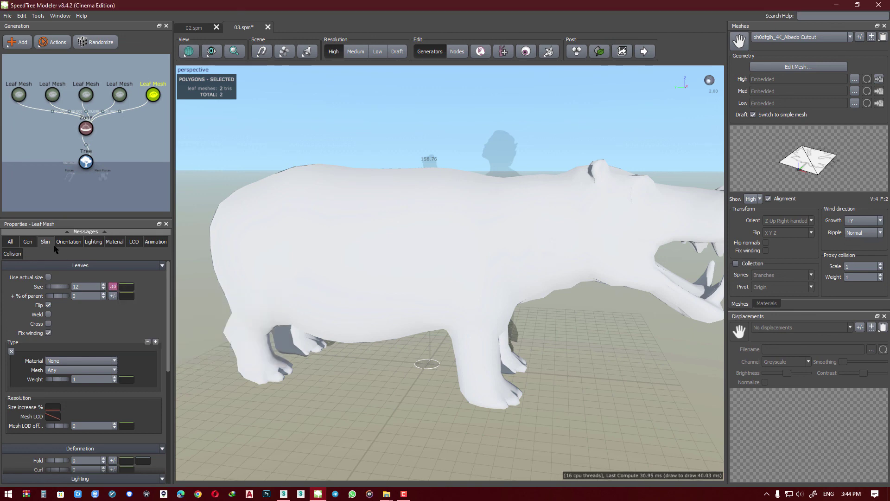
{"action": "left_click", "coordinate": [28, 241]}
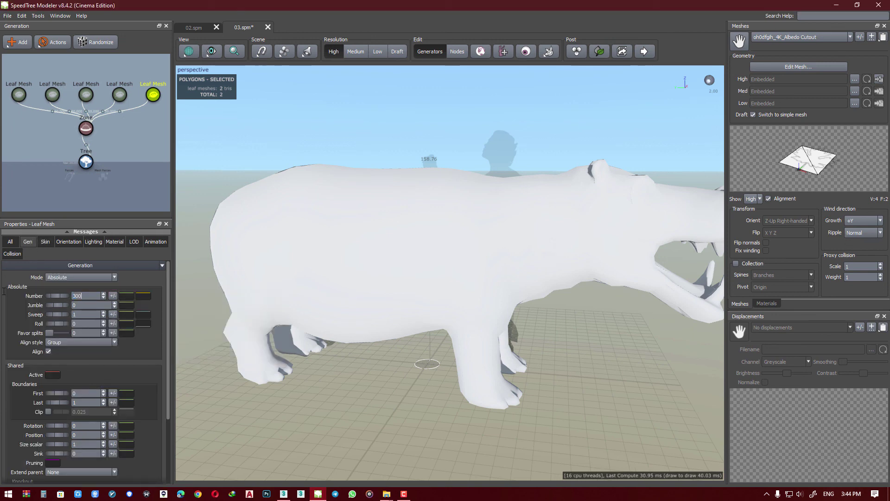
Step: Bring up the fifth leaf layer's Orientation settings
{"action": "left_click", "coordinate": [115, 241]}
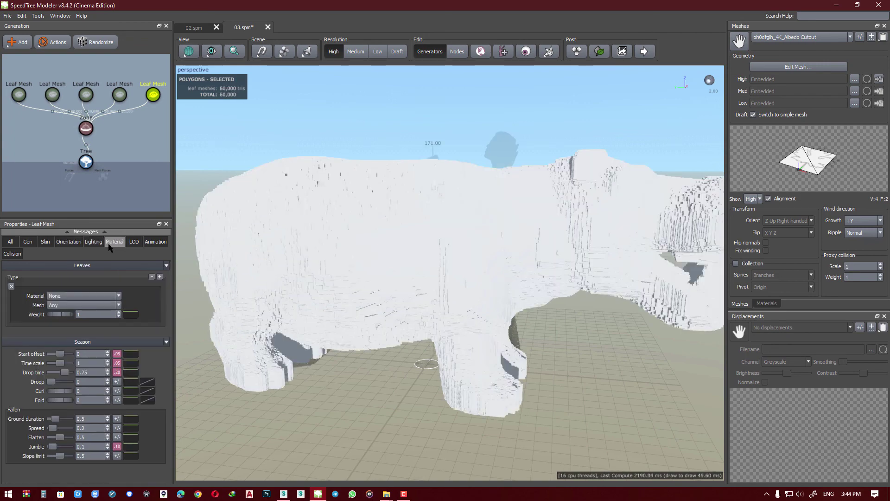
{"action": "left_click", "coordinate": [71, 297]}
{"action": "left_click", "coordinate": [68, 242]}
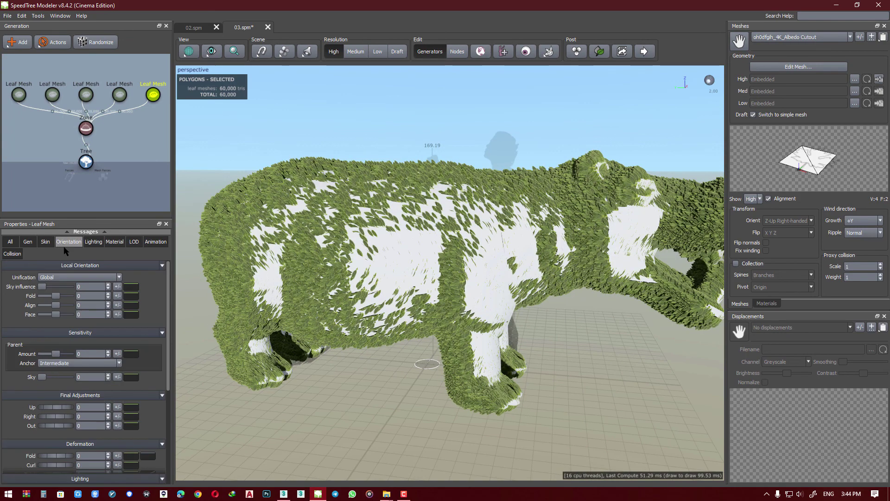
{"action": "scroll", "coordinate": [239, 310], "scroll_direction": "up", "scroll_amount": 2}
{"action": "scroll", "coordinate": [260, 304], "scroll_direction": "up", "scroll_amount": 2}
{"action": "scroll", "coordinate": [288, 299], "scroll_direction": "up", "scroll_amount": 2}
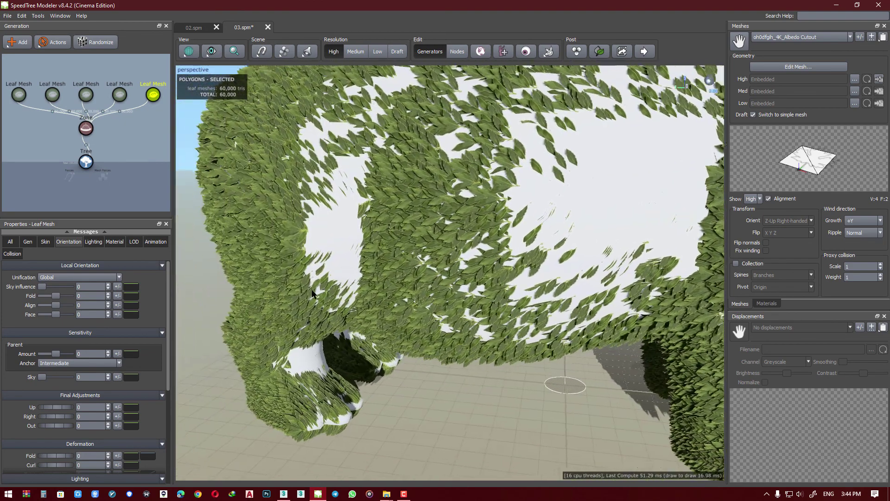
{"action": "scroll", "coordinate": [312, 293], "scroll_direction": "up", "scroll_amount": 2}
{"action": "scroll", "coordinate": [313, 295], "scroll_direction": "down", "scroll_amount": 2}
{"action": "scroll", "coordinate": [310, 294], "scroll_direction": "down", "scroll_amount": 2}
{"action": "scroll", "coordinate": [299, 296], "scroll_direction": "down", "scroll_amount": 2}
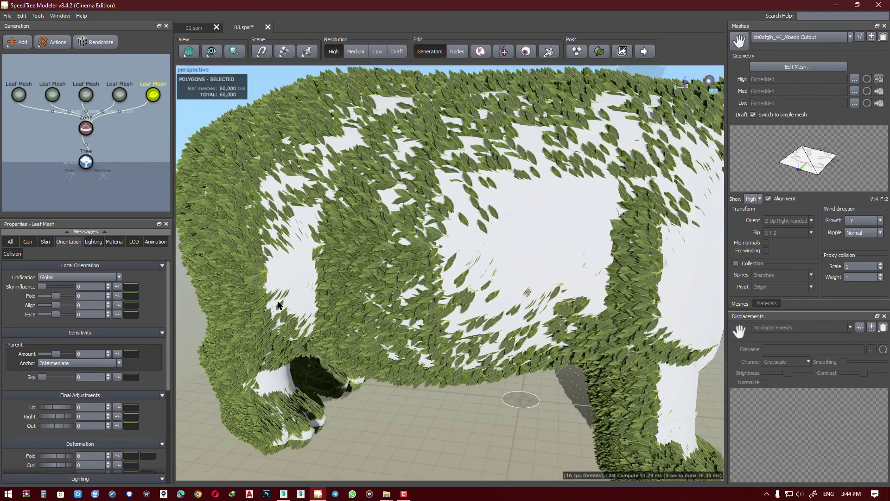
Step: Try a 0.05 variance on sky influence, then reset it to 0
{"action": "left_click", "coordinate": [118, 287]}
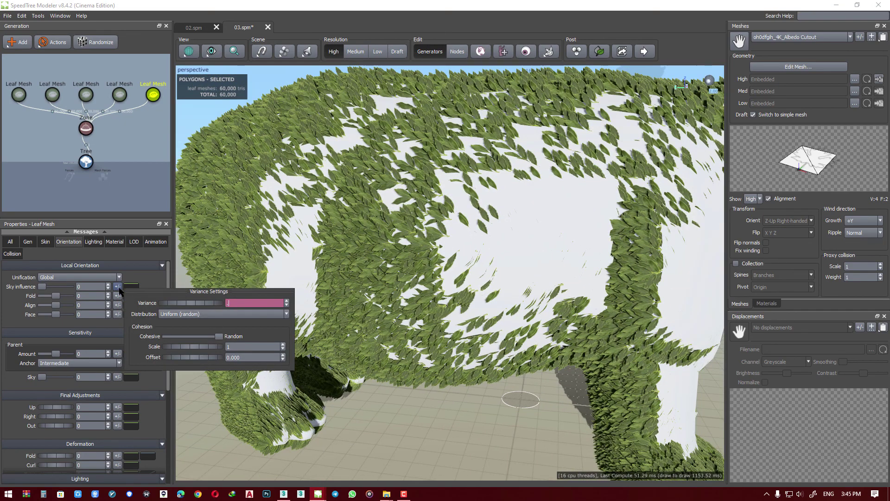
{"action": "type", "text": "05"}
{"action": "key", "text": "Return"}
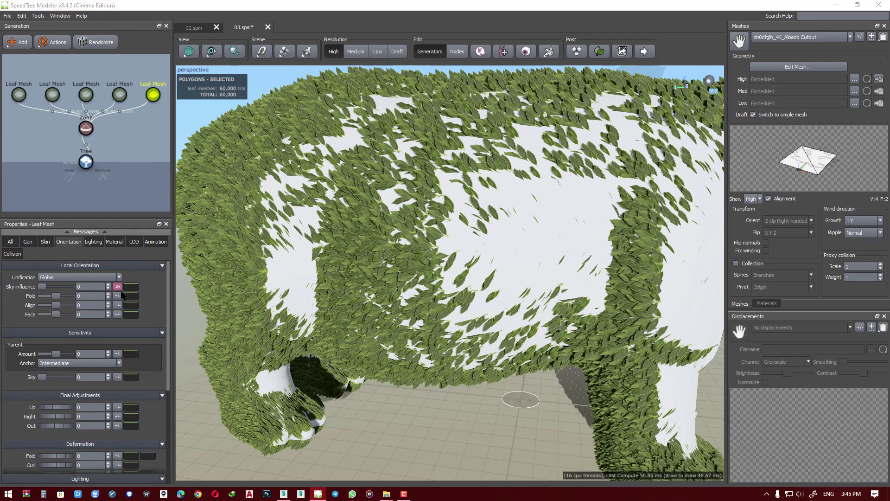
{"action": "left_click", "coordinate": [119, 290]}
{"action": "type", "text": "0"}
{"action": "key", "text": "Return"}
Step: Add 0.05 variance to the Fold, Align and Face orientation
{"action": "left_click", "coordinate": [118, 298]}
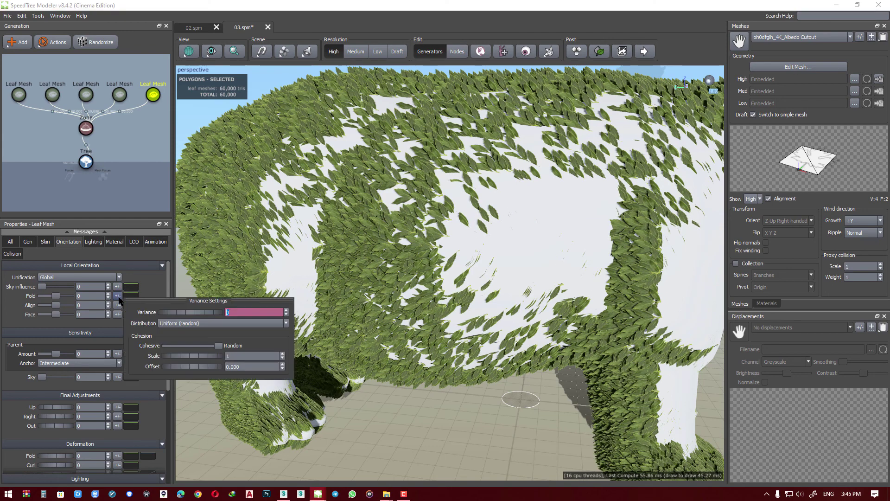
{"action": "type", "text": "05"}
{"action": "key", "text": "Return"}
{"action": "left_click", "coordinate": [118, 305]}
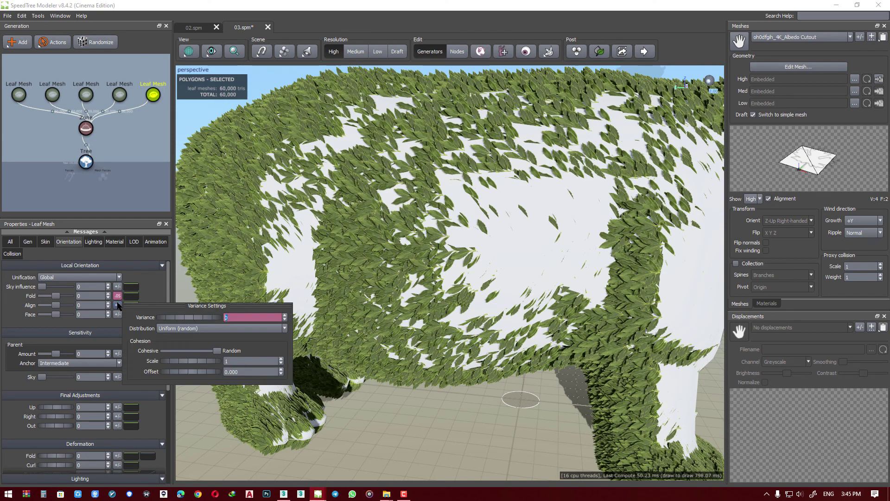
{"action": "type", "text": "5"}
{"action": "key", "text": "Return"}
{"action": "left_click", "coordinate": [119, 314]}
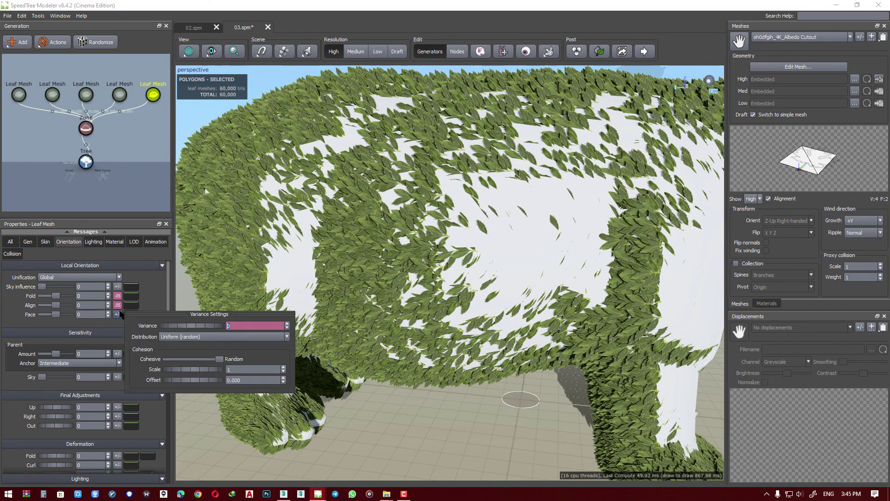
{"action": "type", "text": "5"}
{"action": "key", "text": "Return"}
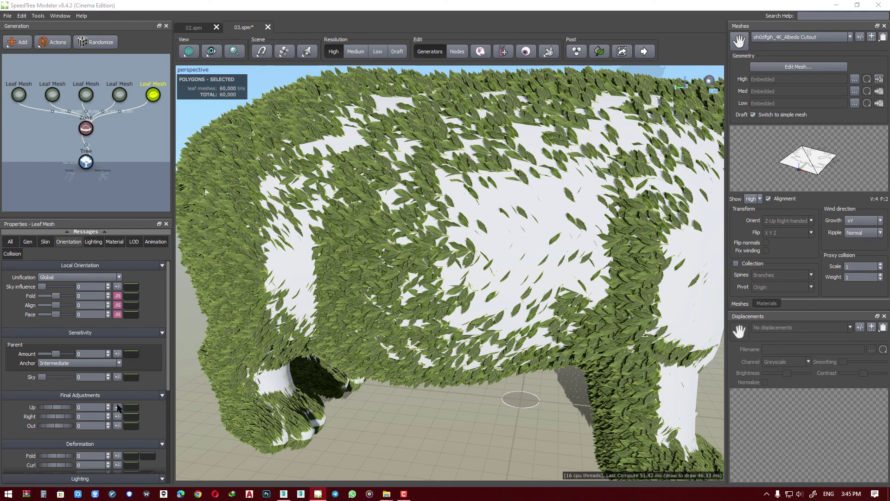
Step: Add 0.05 variance to the Up, Right and Out adjustments
{"action": "left_click", "coordinate": [118, 407]}
{"action": "type", "text": "5"}
{"action": "key", "text": "Return"}
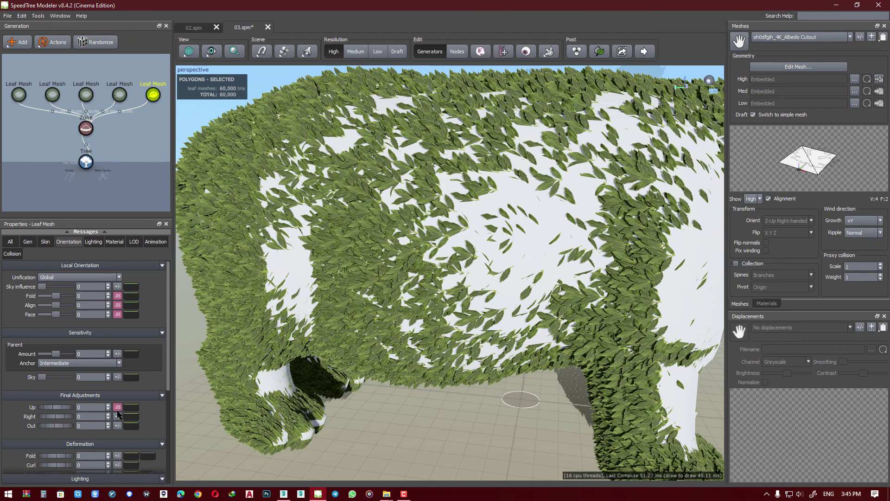
{"action": "left_click", "coordinate": [117, 416]}
{"action": "type", "text": "5"}
{"action": "key", "text": "Return"}
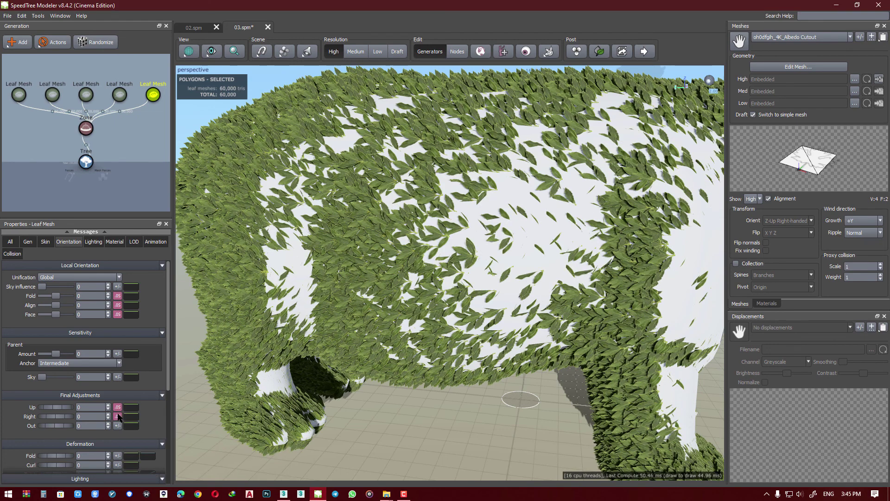
{"action": "left_click", "coordinate": [118, 426]}
{"action": "type", "text": "05"}
{"action": "key", "text": "Return"}
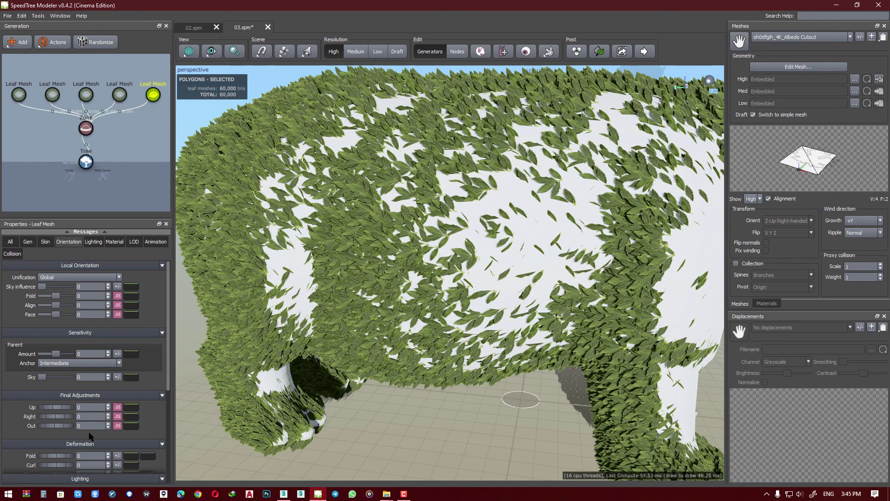
Step: Test and undo an adjustment offset, then set Fold to 0.266
{"action": "left_click_drag", "start_coordinate": [46, 424], "coordinate": [48, 426]}
{"action": "mouse_move", "coordinate": [39, 424]}
{"action": "left_mouse_down"}
{"action": "mouse_move", "coordinate": [65, 423]}
{"action": "mouse_move", "coordinate": [45, 420]}
{"action": "mouse_move", "coordinate": [70, 410]}
{"action": "left_mouse_up"}
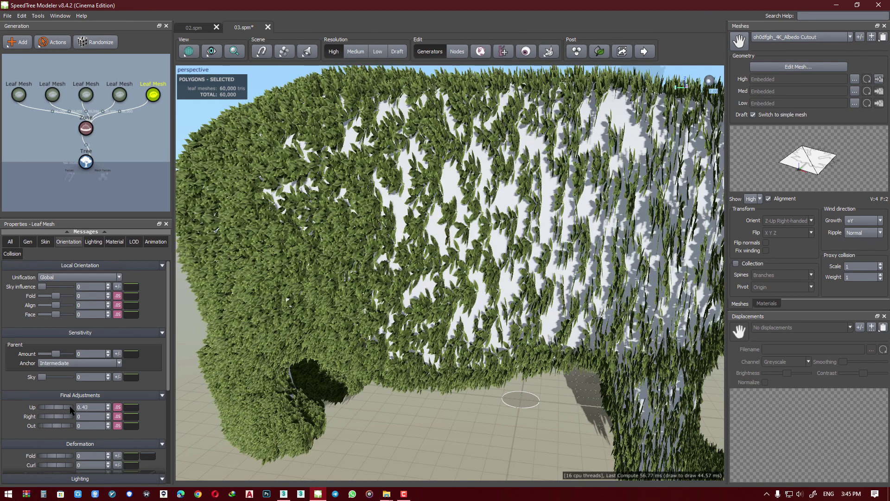
{"action": "key", "text": "ctrl+z"}
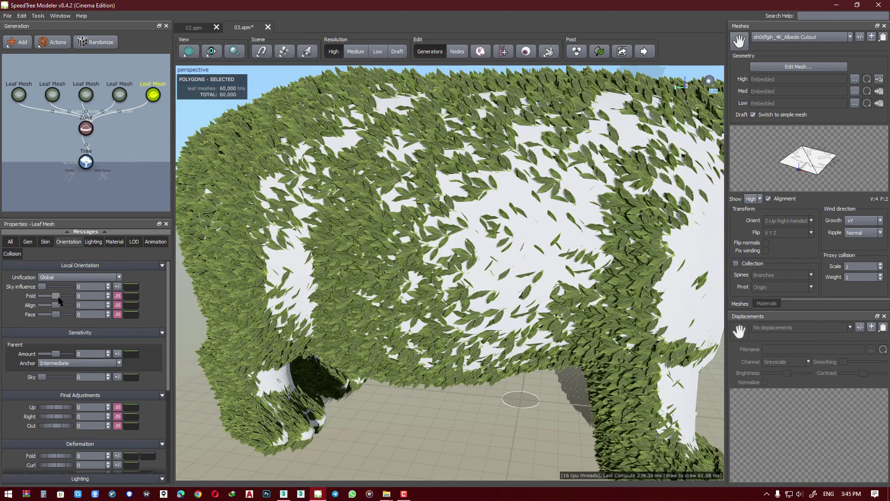
{"action": "mouse_move", "coordinate": [56, 295]}
{"action": "left_mouse_down"}
{"action": "mouse_move", "coordinate": [65, 302]}
{"action": "mouse_move", "coordinate": [57, 307]}
{"action": "mouse_move", "coordinate": [62, 297]}
{"action": "left_mouse_up"}
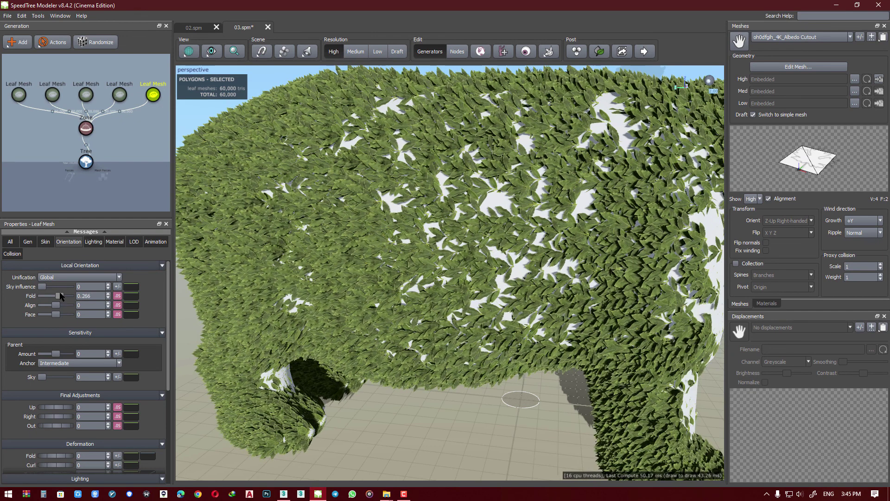
Step: Set Number to 50000 on all five selected Leaf Mesh layers, then deselect
{"action": "left_click", "coordinate": [28, 242]}
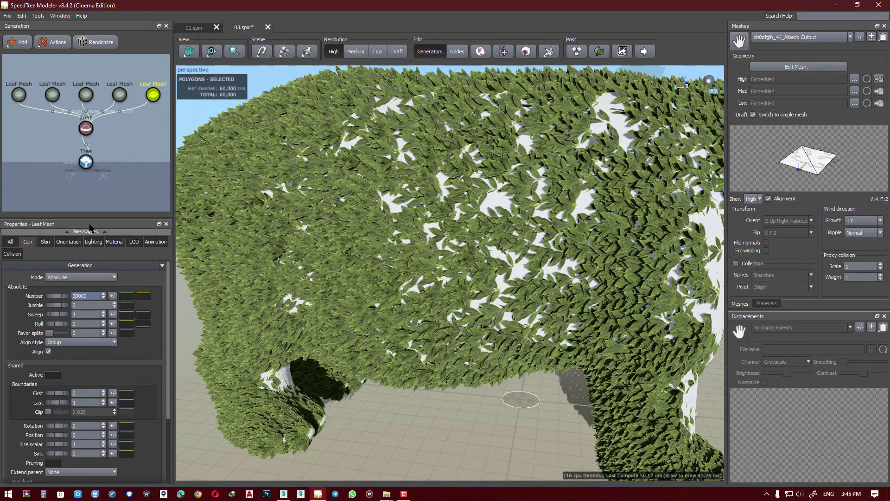
{"action": "left_click_drag", "start_coordinate": [131, 104], "coordinate": [5, 65]}
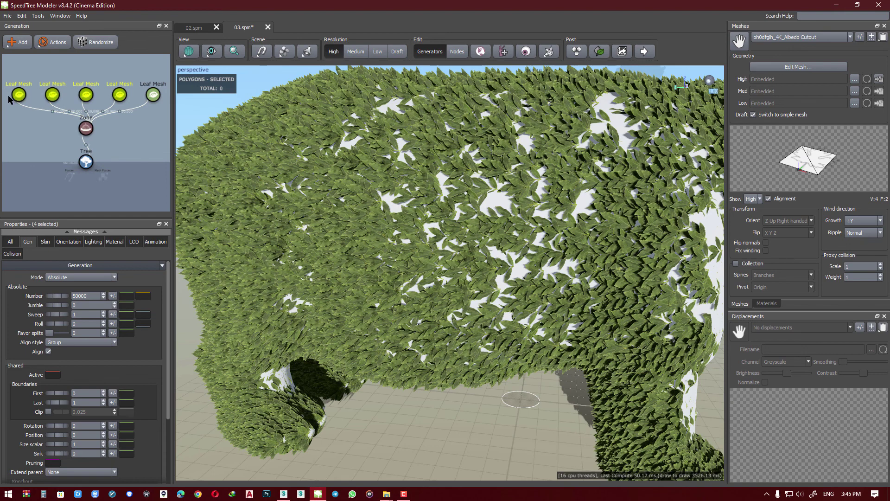
{"action": "left_click", "coordinate": [151, 95]}
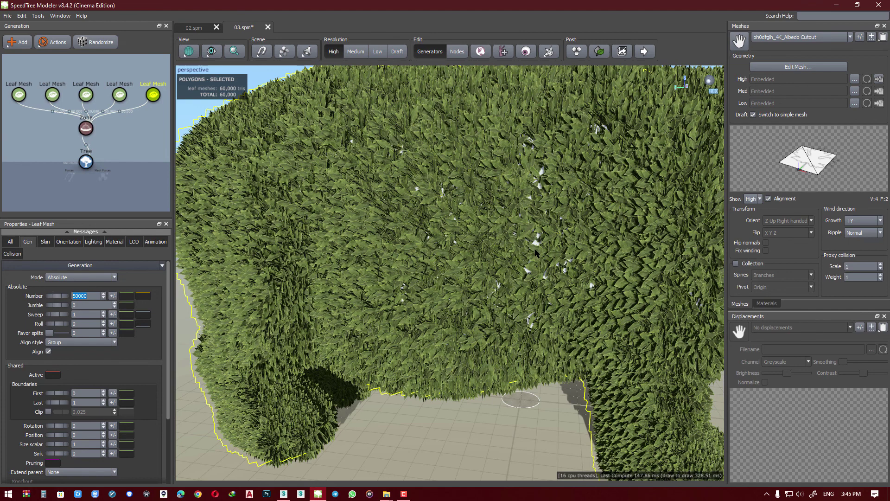
{"action": "key", "text": "Return"}
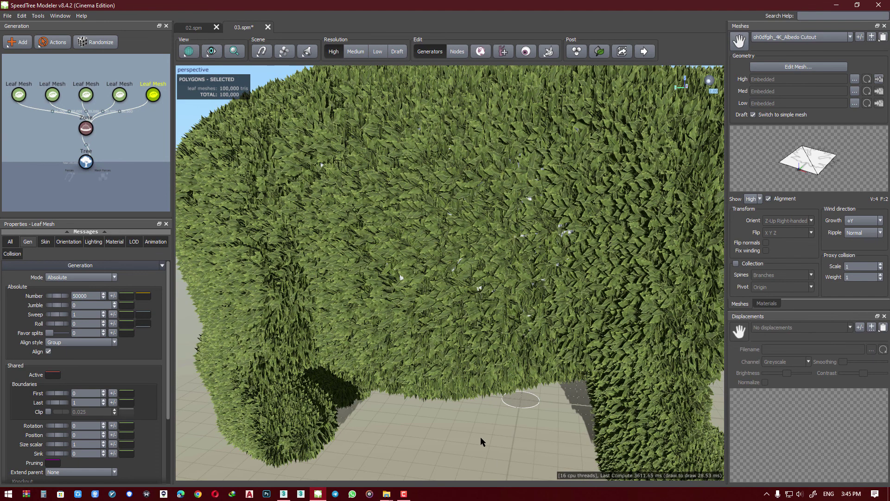
{"action": "left_click", "coordinate": [480, 435]}
{"action": "scroll", "coordinate": [482, 408], "scroll_direction": "down", "scroll_amount": 5}
{"action": "left_click_drag", "start_coordinate": [486, 393], "coordinate": [547, 385]}
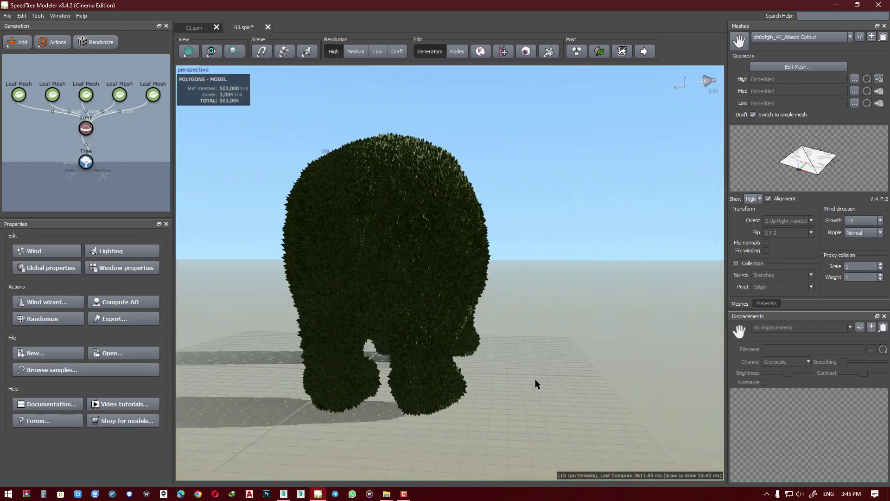
Step: Rotate the light to brighten the foliage and orbit to the hippo's side
{"action": "left_click_drag", "start_coordinate": [548, 385], "coordinate": [517, 384]}
{"action": "left_click", "coordinate": [706, 80]}
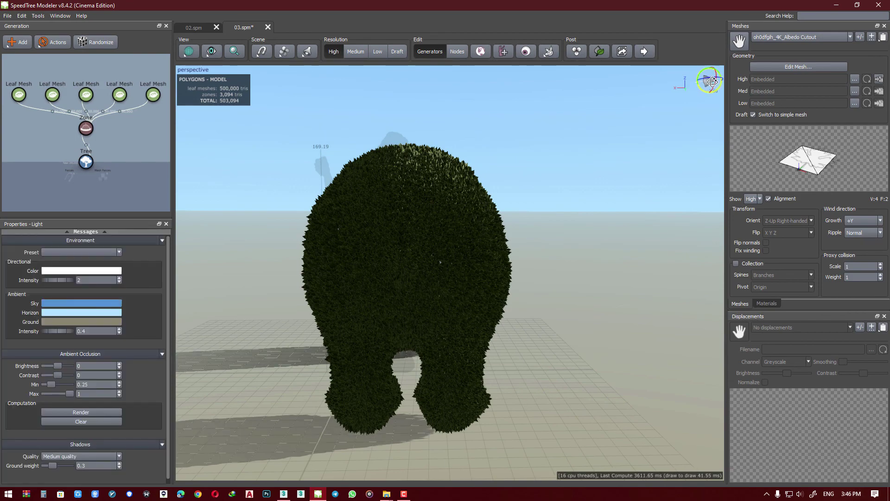
{"action": "mouse_move", "coordinate": [706, 79]}
{"action": "left_mouse_down"}
{"action": "mouse_move", "coordinate": [676, 80]}
{"action": "mouse_move", "coordinate": [710, 80]}
{"action": "left_mouse_up"}
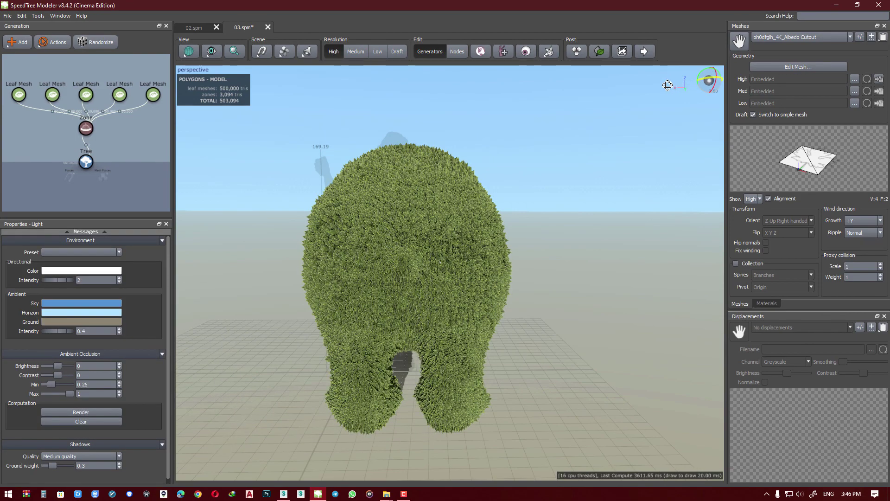
{"action": "mouse_move", "coordinate": [420, 291]}
{"action": "left_mouse_down"}
{"action": "mouse_move", "coordinate": [471, 273]}
{"action": "mouse_move", "coordinate": [533, 335]}
{"action": "mouse_move", "coordinate": [520, 417]}
{"action": "mouse_move", "coordinate": [597, 301]}
{"action": "left_mouse_up"}
{"action": "scroll", "coordinate": [532, 335], "scroll_direction": "up", "scroll_amount": 5}
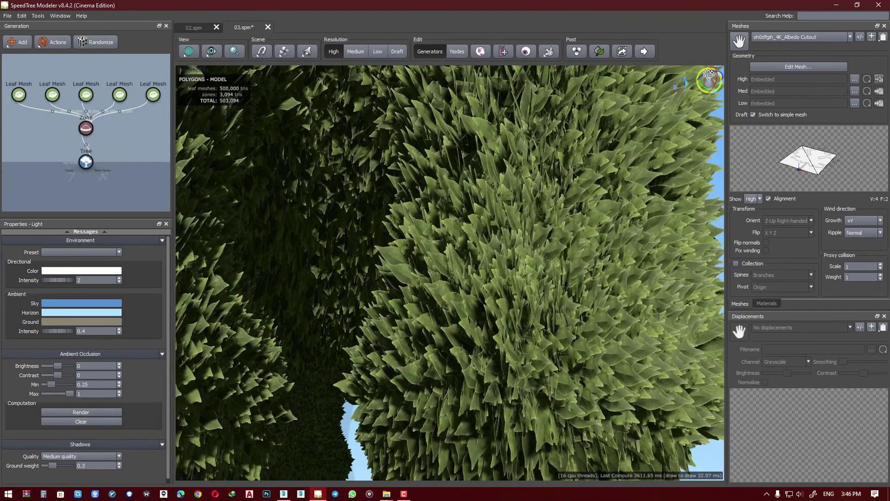
{"action": "mouse_move", "coordinate": [597, 302]}
{"action": "left_mouse_down"}
{"action": "mouse_move", "coordinate": [706, 64]}
{"action": "mouse_move", "coordinate": [714, 120]}
{"action": "left_mouse_up"}
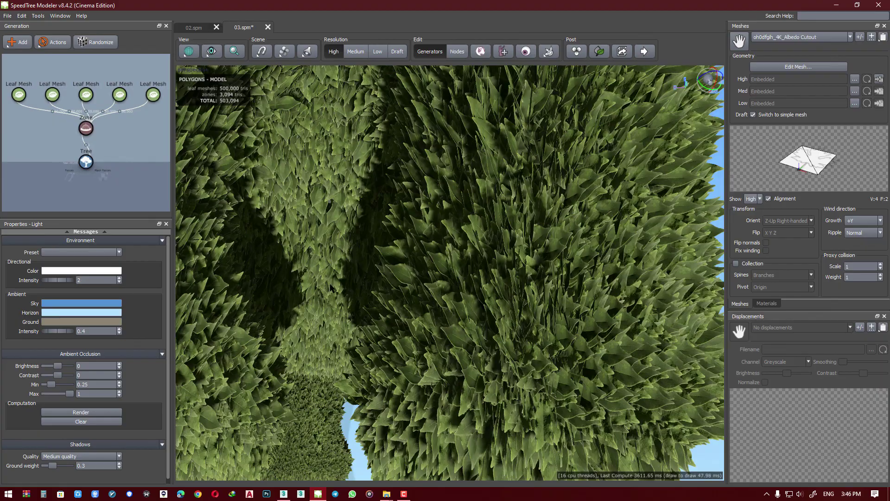
Step: Inspect the topiary from below, the side, the front and above
{"action": "mouse_move", "coordinate": [330, 287]}
{"action": "left_mouse_down"}
{"action": "mouse_move", "coordinate": [340, 293]}
{"action": "mouse_move", "coordinate": [538, 196]}
{"action": "mouse_move", "coordinate": [722, 77]}
{"action": "mouse_move", "coordinate": [718, 69]}
{"action": "mouse_move", "coordinate": [709, 81]}
{"action": "left_mouse_up"}
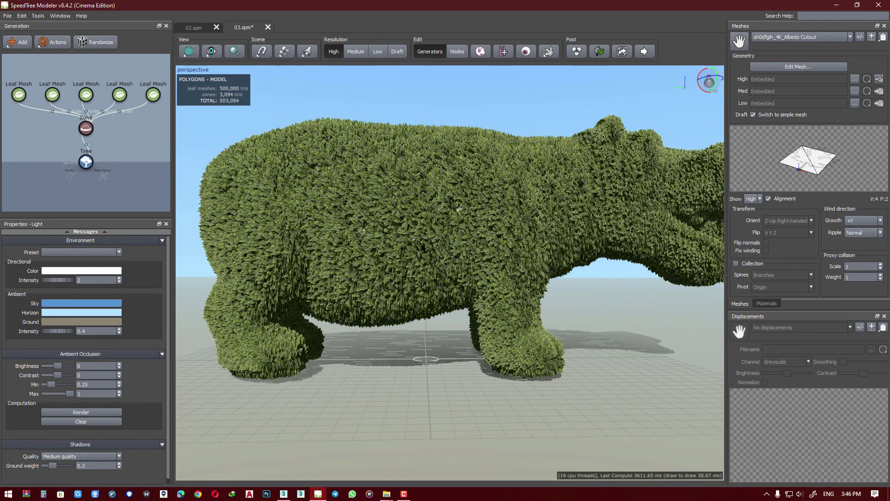
{"action": "scroll", "coordinate": [710, 82], "scroll_direction": "up", "scroll_amount": 3}
{"action": "scroll", "coordinate": [450, 274], "scroll_direction": "down", "scroll_amount": 2}
{"action": "scroll", "coordinate": [450, 274], "scroll_direction": "up", "scroll_amount": 5}
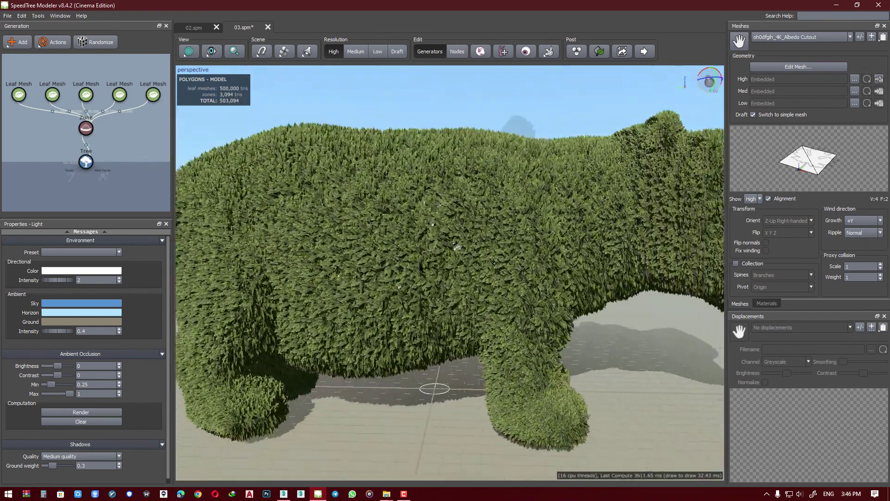
{"action": "left_click_drag", "start_coordinate": [457, 246], "coordinate": [657, 137]}
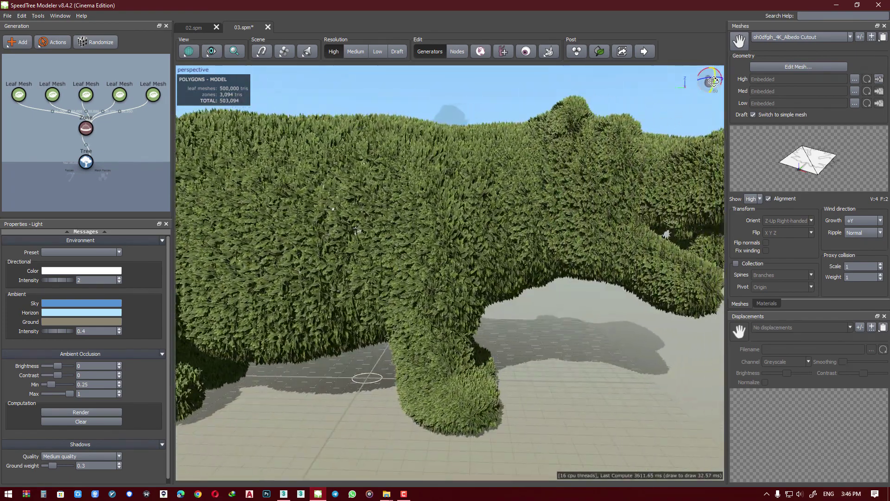
{"action": "scroll", "coordinate": [450, 274], "scroll_direction": "down", "scroll_amount": 3}
{"action": "mouse_move", "coordinate": [464, 260]}
{"action": "left_mouse_down"}
{"action": "mouse_move", "coordinate": [546, 255]}
{"action": "mouse_move", "coordinate": [528, 240]}
{"action": "left_mouse_up"}
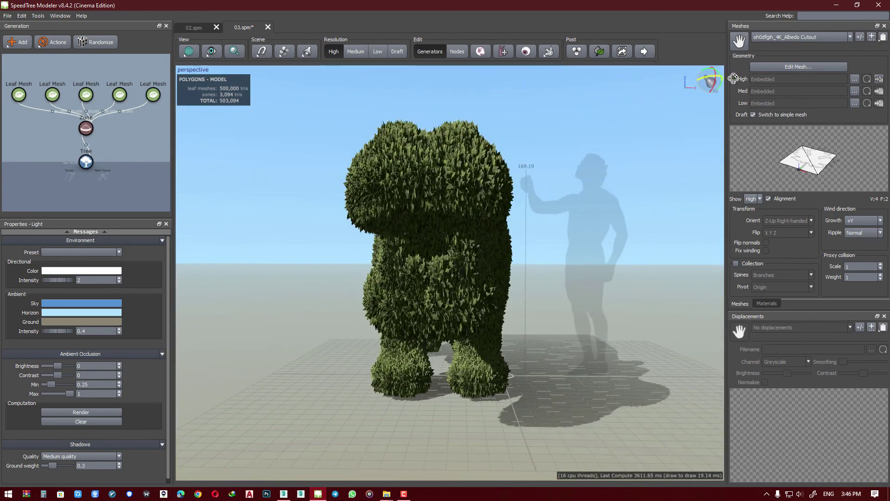
{"action": "mouse_move", "coordinate": [459, 176]}
{"action": "left_mouse_down"}
{"action": "mouse_move", "coordinate": [457, 231]}
{"action": "mouse_move", "coordinate": [479, 249]}
{"action": "mouse_move", "coordinate": [455, 211]}
{"action": "mouse_move", "coordinate": [464, 230]}
{"action": "mouse_move", "coordinate": [680, 130]}
{"action": "left_mouse_up"}
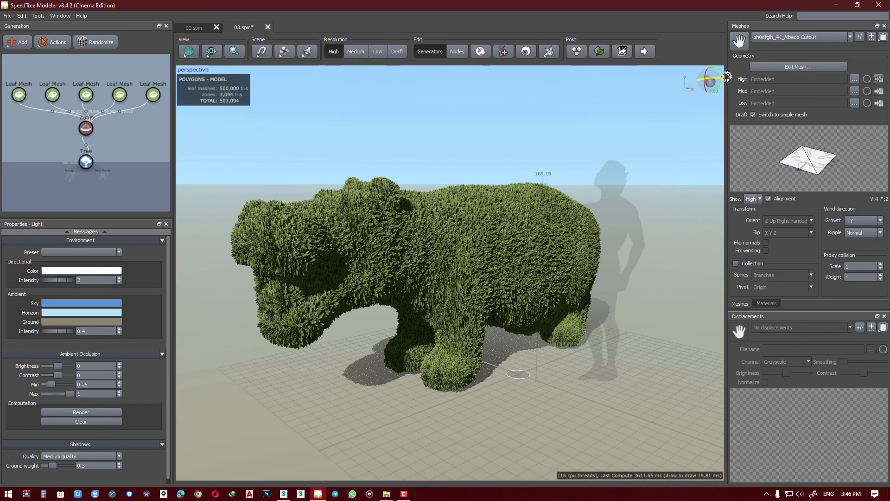
Step: Turn the light to change the shadows and view the hippo front-side
{"action": "left_click_drag", "start_coordinate": [726, 76], "coordinate": [668, 123]}
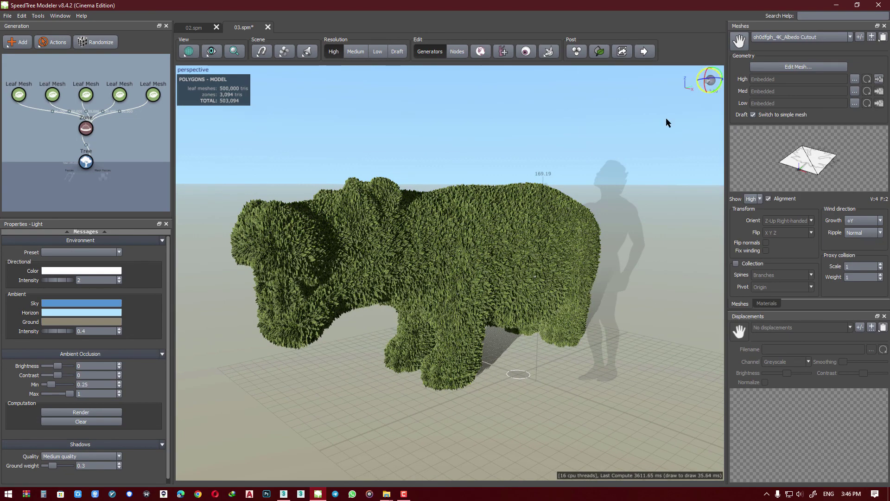
{"action": "scroll", "coordinate": [524, 259], "scroll_direction": "up", "scroll_amount": 2}
{"action": "scroll", "coordinate": [524, 259], "scroll_direction": "up", "scroll_amount": 2}
{"action": "scroll", "coordinate": [524, 259], "scroll_direction": "up", "scroll_amount": 2}
{"action": "scroll", "coordinate": [578, 284], "scroll_direction": "up", "scroll_amount": 2}
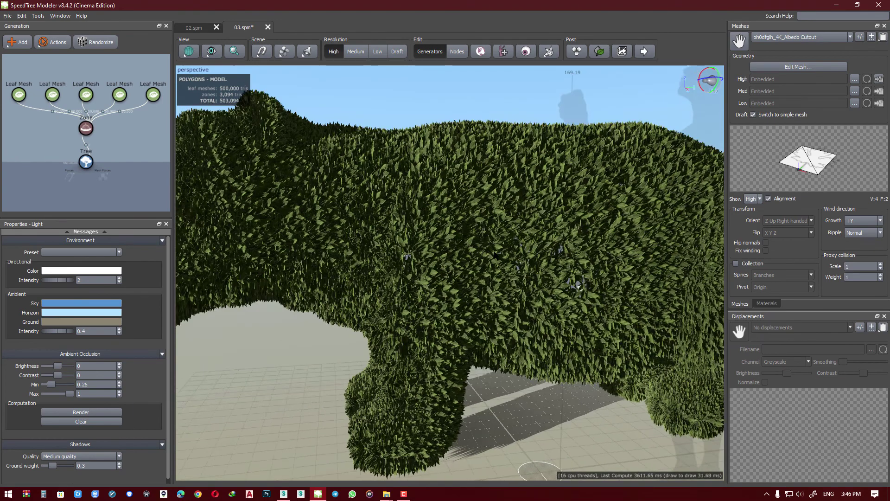
{"action": "scroll", "coordinate": [578, 284], "scroll_direction": "down", "scroll_amount": 5}
{"action": "left_click_drag", "start_coordinate": [577, 284], "coordinate": [461, 163]}
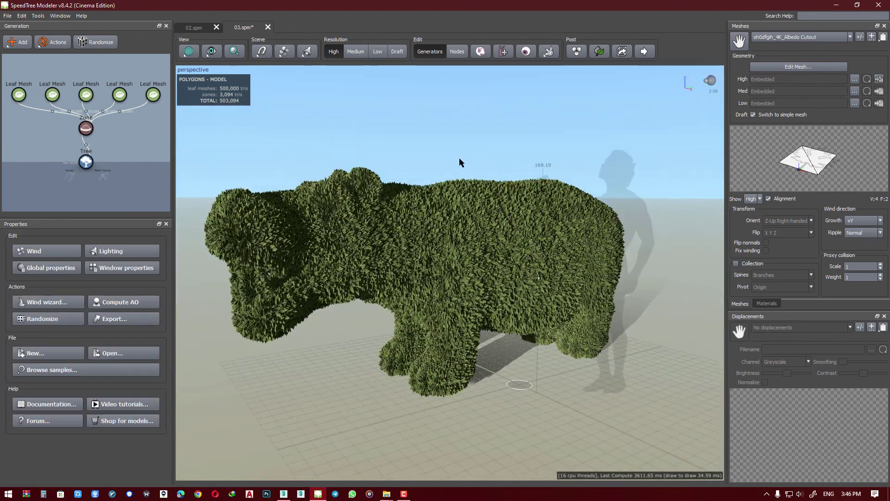
Step: Set the Tree node's Branches/Caps, Leaves/Fronds and Subdivision geometry to Quads
{"action": "left_click", "coordinate": [42, 267]}
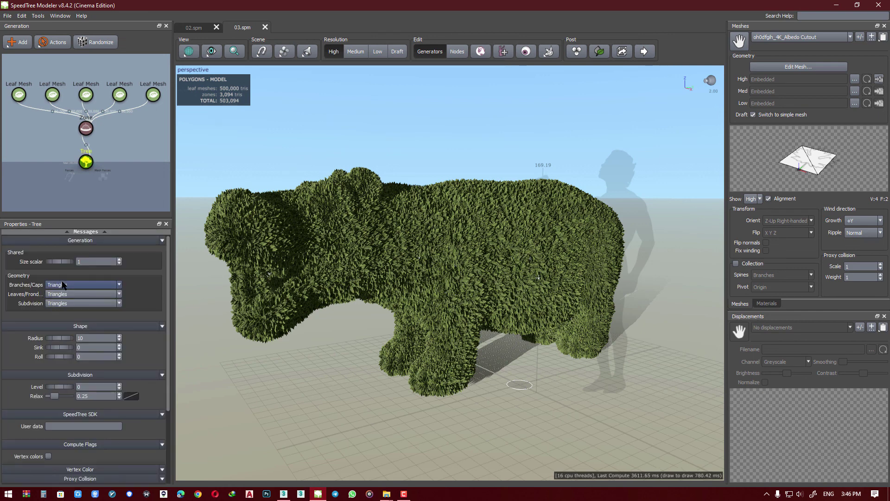
{"action": "left_click", "coordinate": [82, 294]}
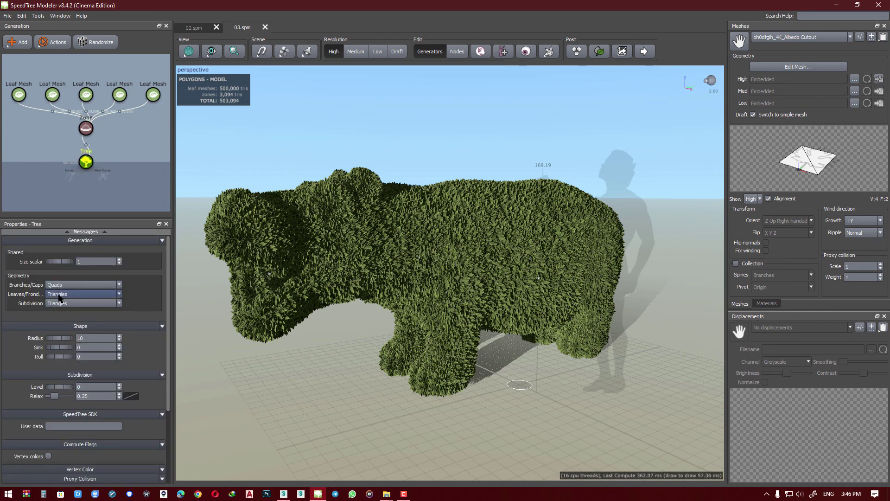
{"action": "left_click", "coordinate": [60, 298]}
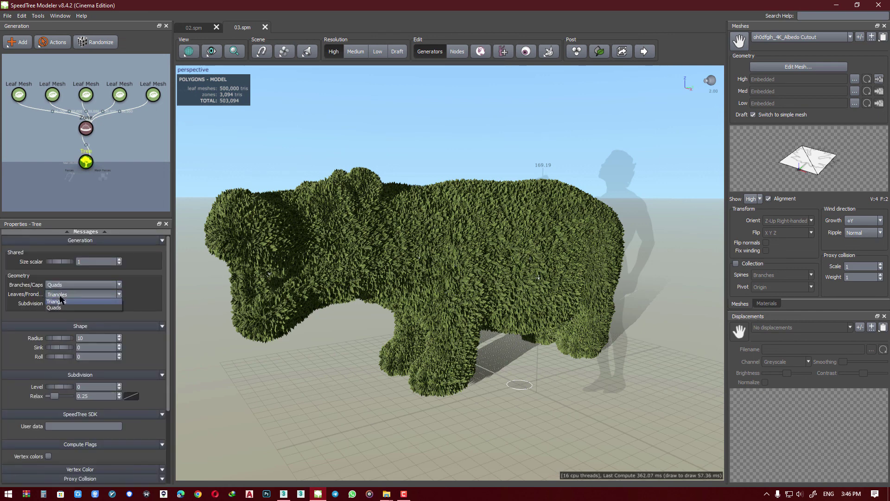
{"action": "left_click", "coordinate": [61, 304]}
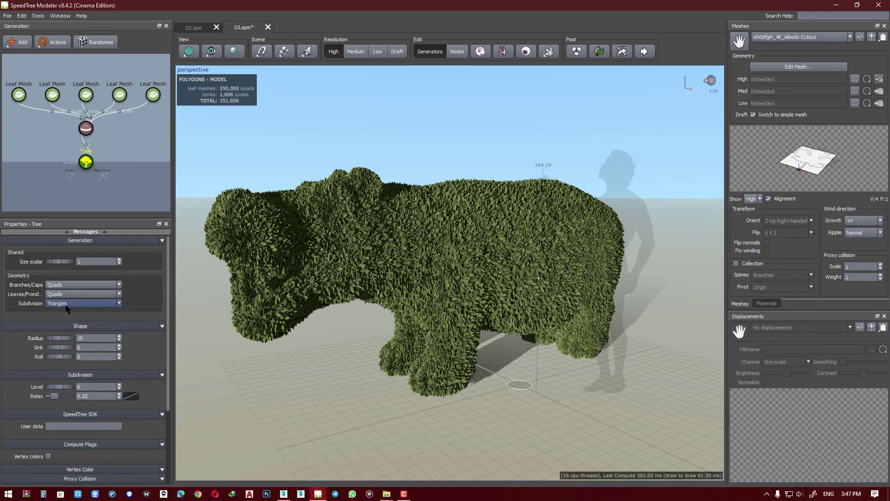
{"action": "left_click", "coordinate": [66, 306]}
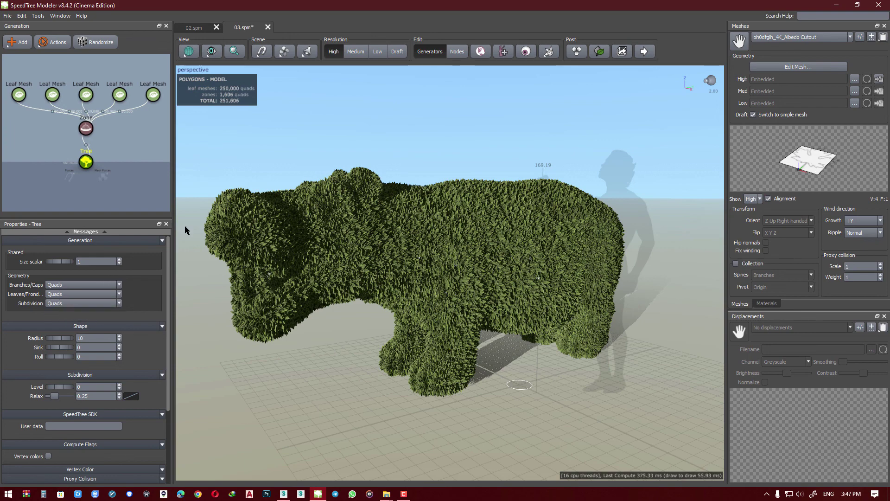
{"action": "left_click_drag", "start_coordinate": [198, 218], "coordinate": [213, 224]}
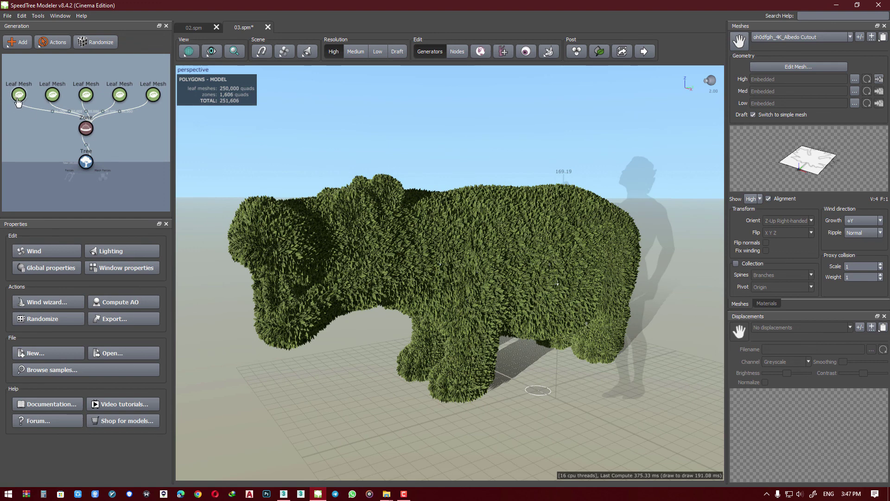
Step: Check each Leaf Mesh layer's Number value reads 50000
{"action": "left_click", "coordinate": [18, 96]}
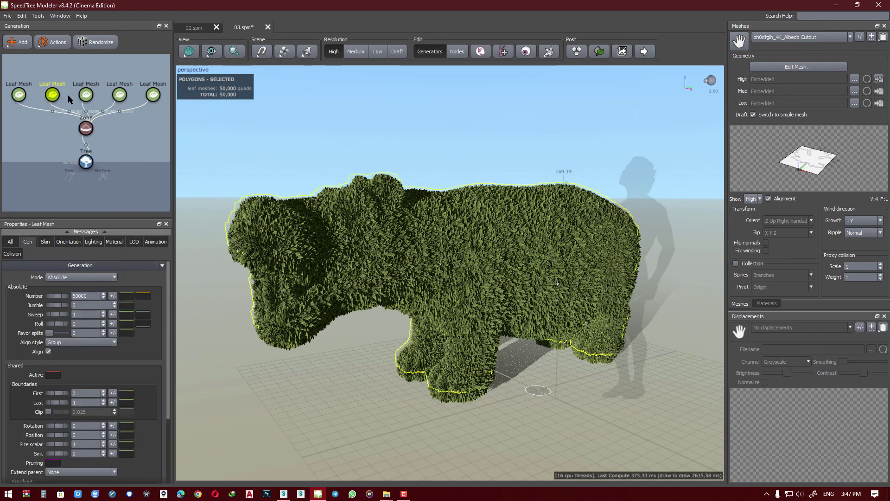
{"action": "left_click", "coordinate": [86, 95]}
{"action": "left_click", "coordinate": [119, 95]}
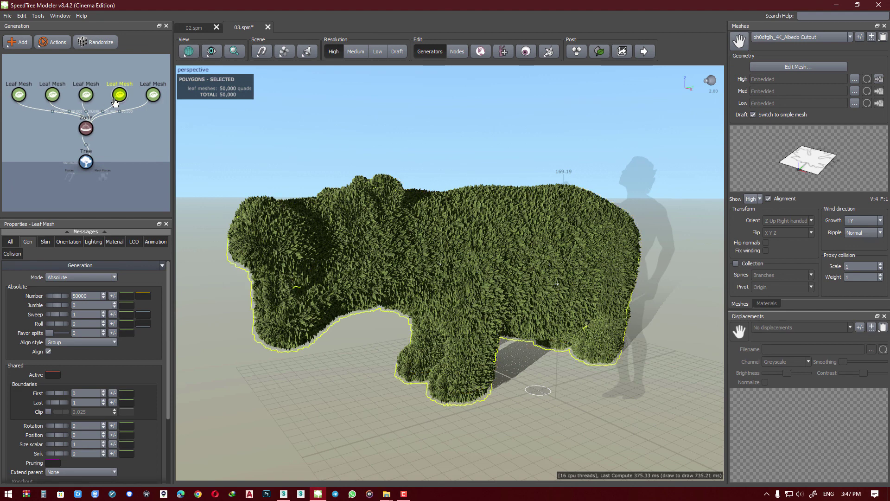
{"action": "left_click", "coordinate": [152, 95]}
{"action": "left_click", "coordinate": [19, 95]}
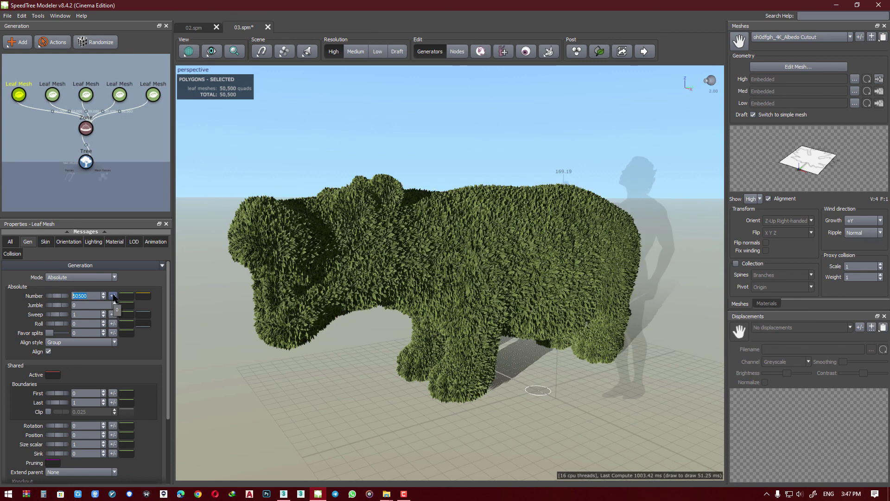
{"action": "left_click", "coordinate": [92, 306]}
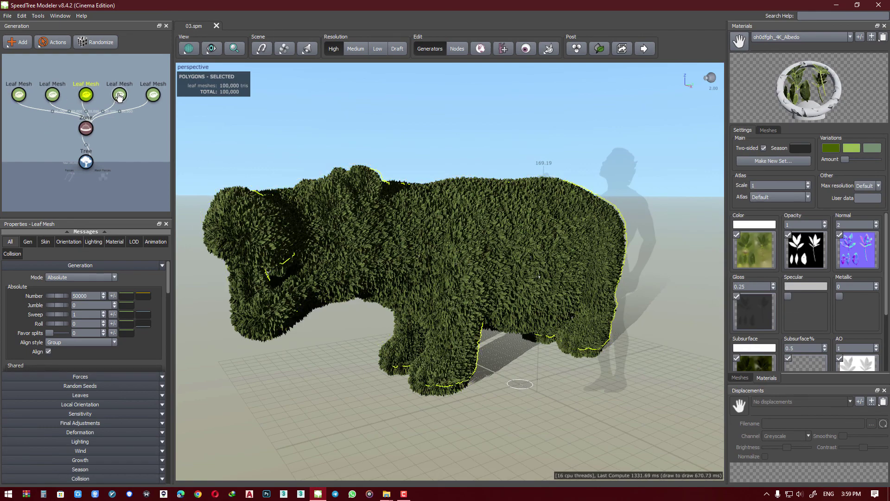
Step: View the whole topiary from the front with no layer selected
{"action": "left_click", "coordinate": [153, 95]}
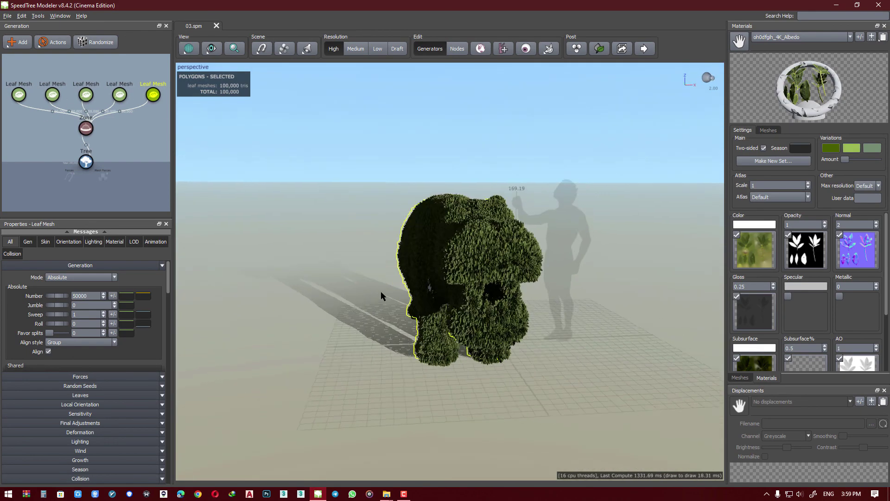
{"action": "left_click_drag", "start_coordinate": [384, 298], "coordinate": [350, 345]}
{"action": "left_click", "coordinate": [350, 345]}
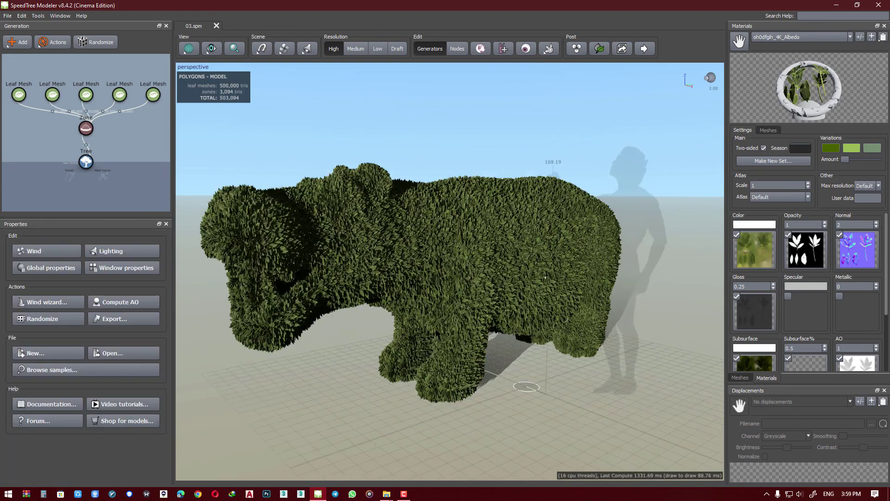
{"action": "scroll", "coordinate": [350, 345], "scroll_direction": "up", "scroll_amount": 5}
{"action": "scroll", "coordinate": [350, 345], "scroll_direction": "up", "scroll_amount": 3}
{"action": "scroll", "coordinate": [350, 345], "scroll_direction": "up", "scroll_amount": 3}
{"action": "scroll", "coordinate": [429, 297], "scroll_direction": "down", "scroll_amount": 3}
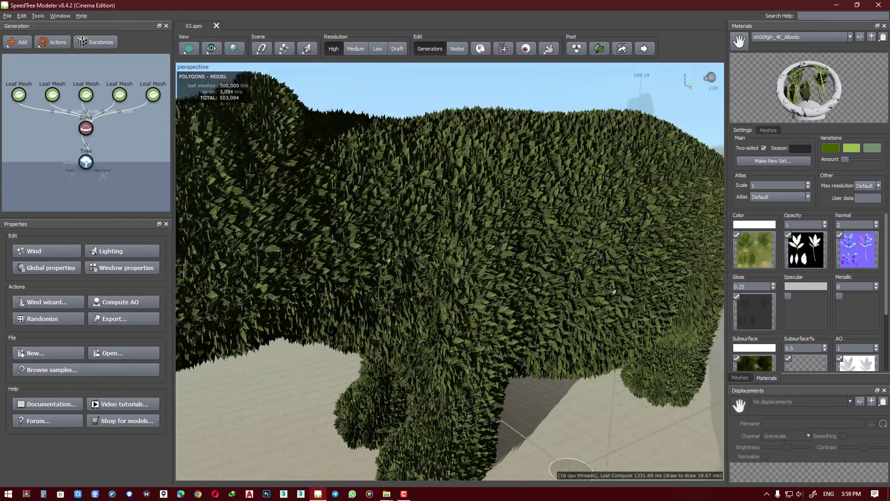
{"action": "scroll", "coordinate": [431, 311], "scroll_direction": "down", "scroll_amount": 4}
{"action": "scroll", "coordinate": [431, 322], "scroll_direction": "down", "scroll_amount": 3}
{"action": "scroll", "coordinate": [431, 326], "scroll_direction": "up", "scroll_amount": 2}
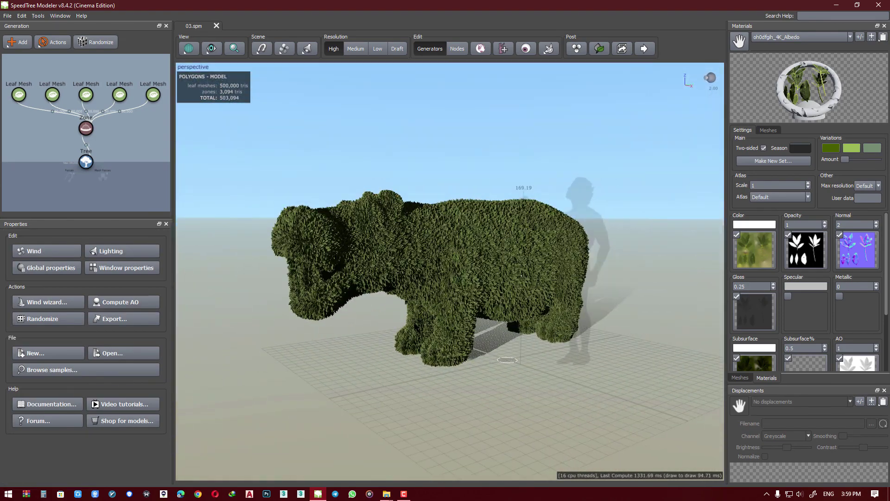
Step: Set the first Leaf Mesh layer's Leaves Size to 11
{"action": "left_click", "coordinate": [18, 95]}
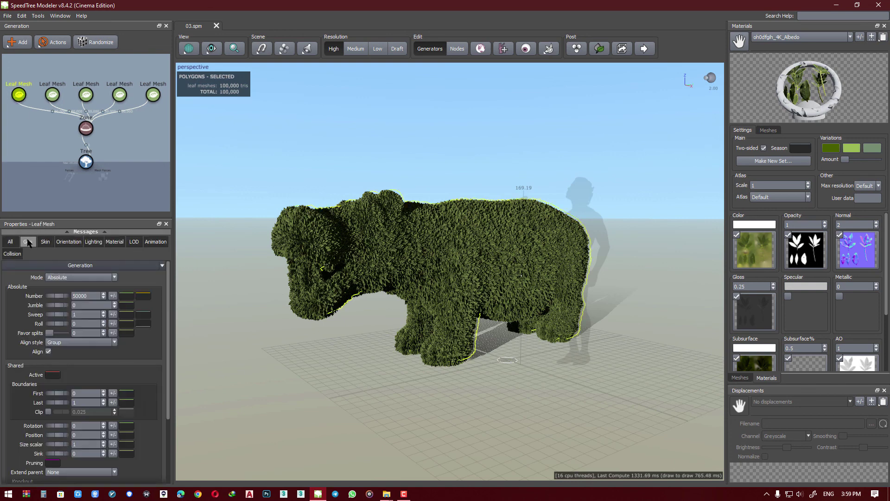
{"action": "left_click", "coordinate": [45, 242]}
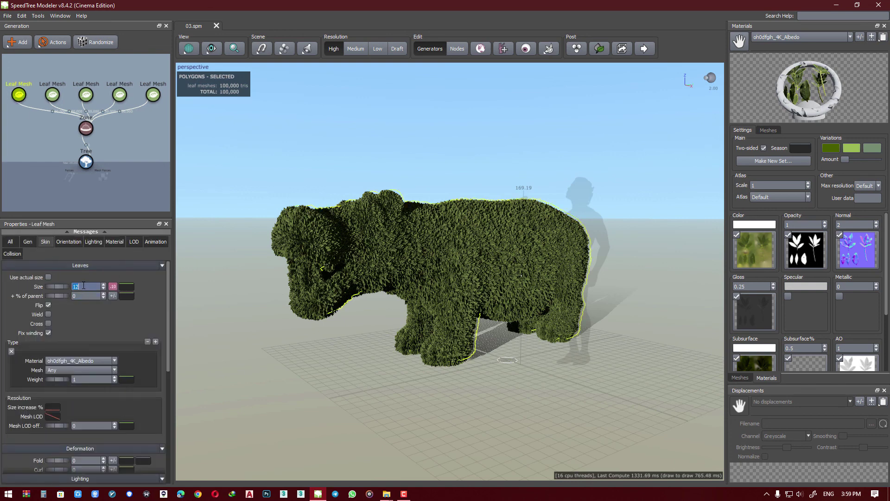
{"action": "key", "text": "Return"}
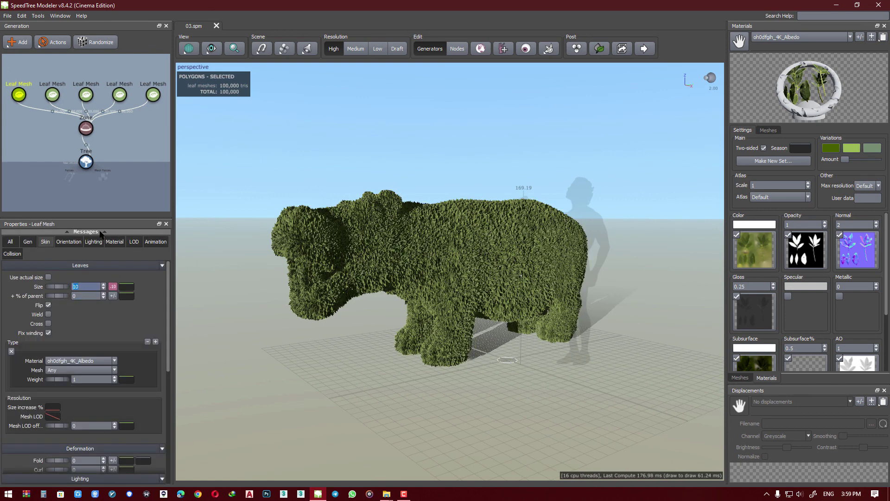
{"action": "left_click", "coordinate": [52, 95]}
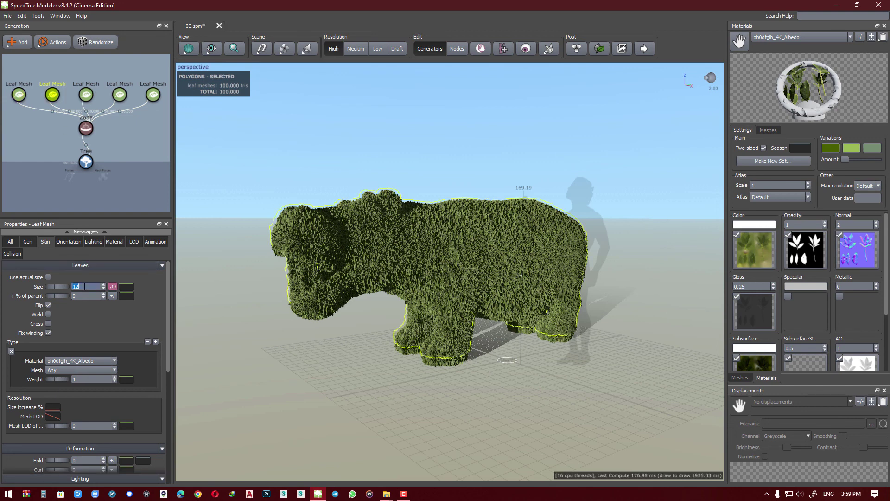
{"action": "left_click", "coordinate": [18, 95]}
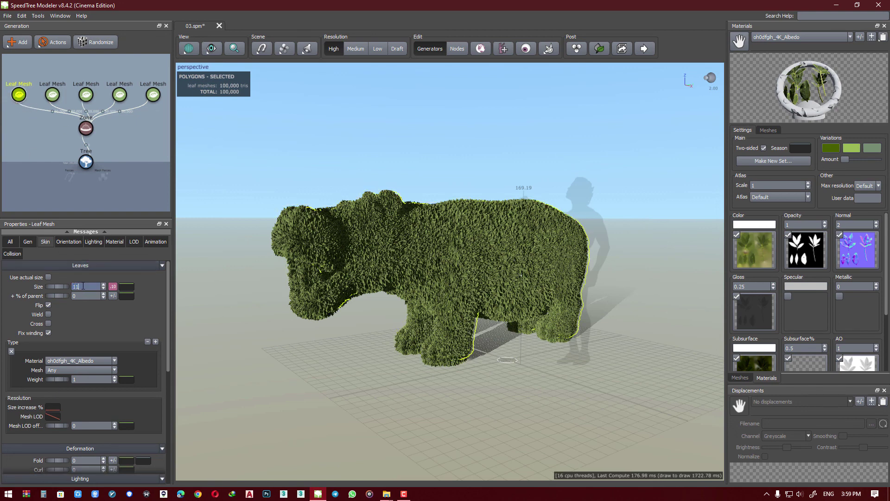
{"action": "key", "text": "Return"}
{"action": "left_click", "coordinate": [52, 95]}
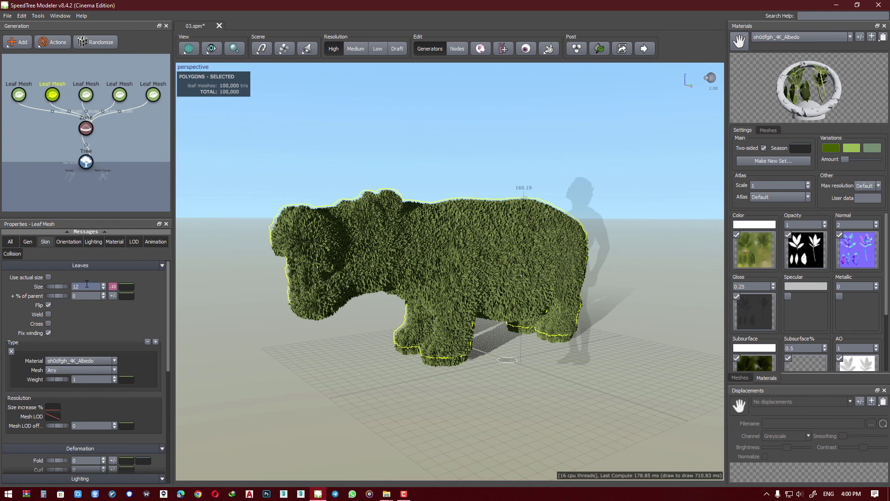
Step: Edit the third layer's leaf size and enter 11 for the fourth layer
{"action": "left_click", "coordinate": [79, 98]}
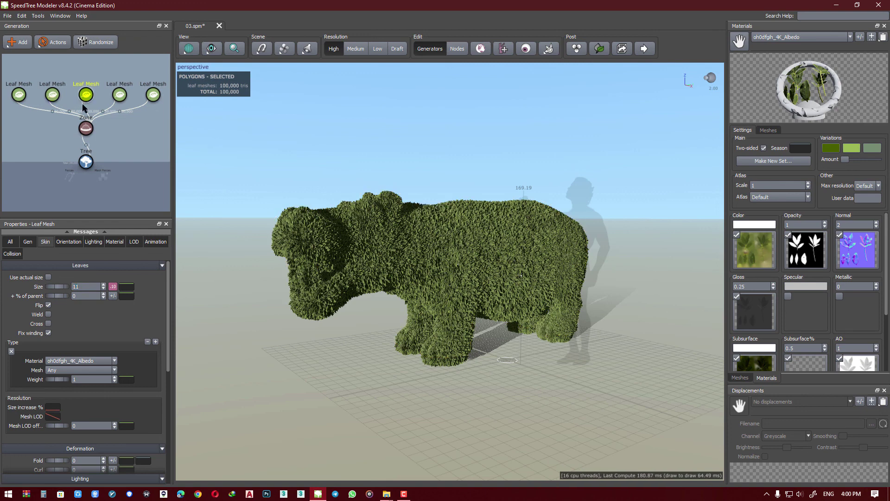
{"action": "type", "text": "2"}
{"action": "key", "text": "Return"}
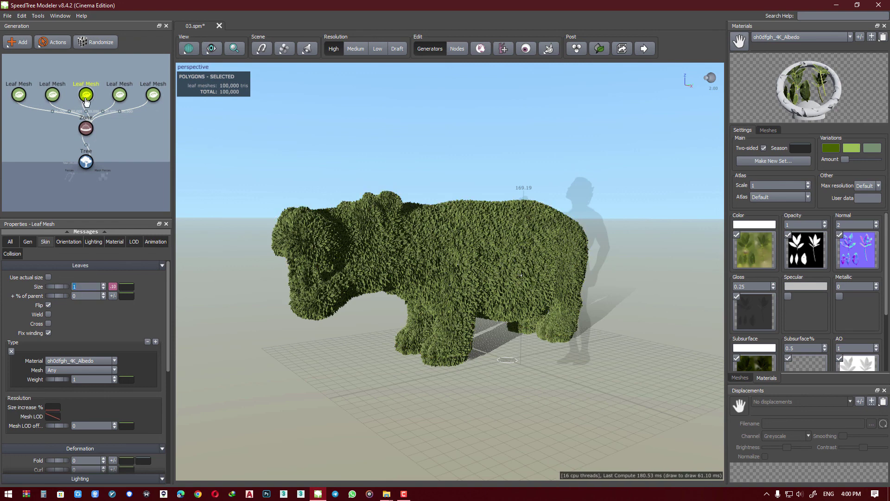
{"action": "left_click", "coordinate": [119, 95]}
{"action": "double_click", "coordinate": [93, 286]}
{"action": "type", "text": "11"}
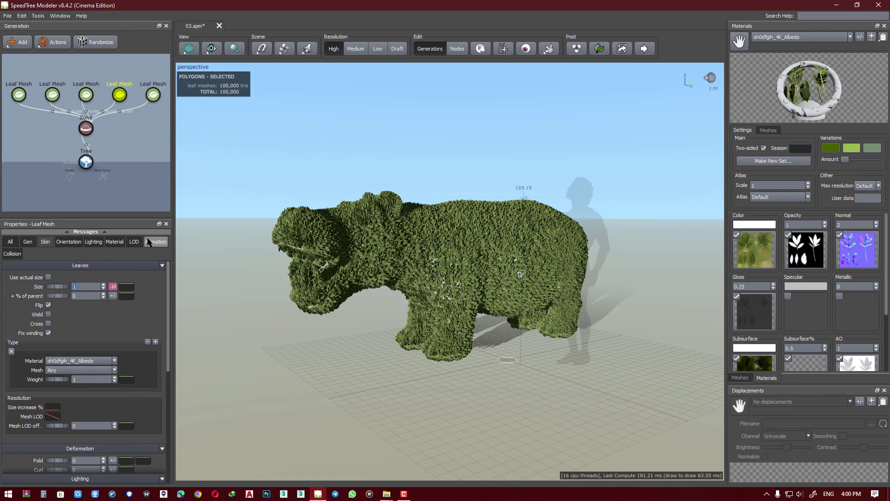
{"action": "left_click", "coordinate": [148, 96]}
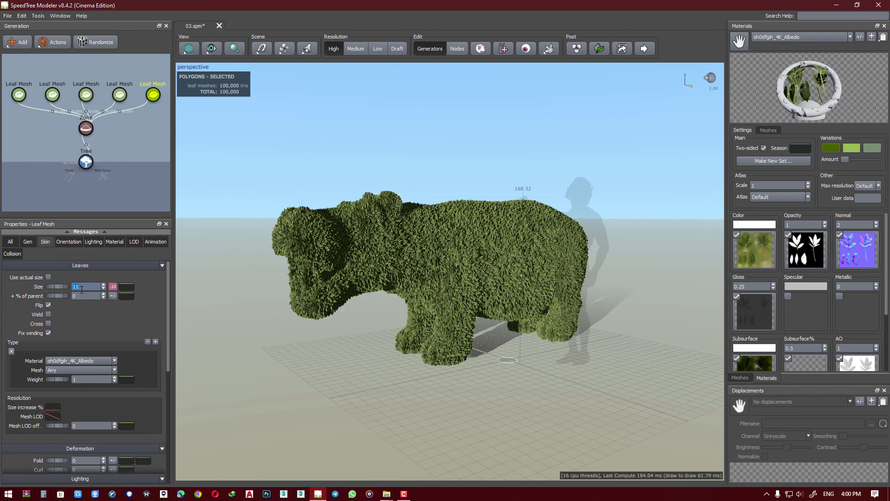
{"action": "left_click", "coordinate": [299, 360]}
Step: Set the Tree node's leaf and subdivision geometry to Quads
{"action": "left_click", "coordinate": [55, 269]}
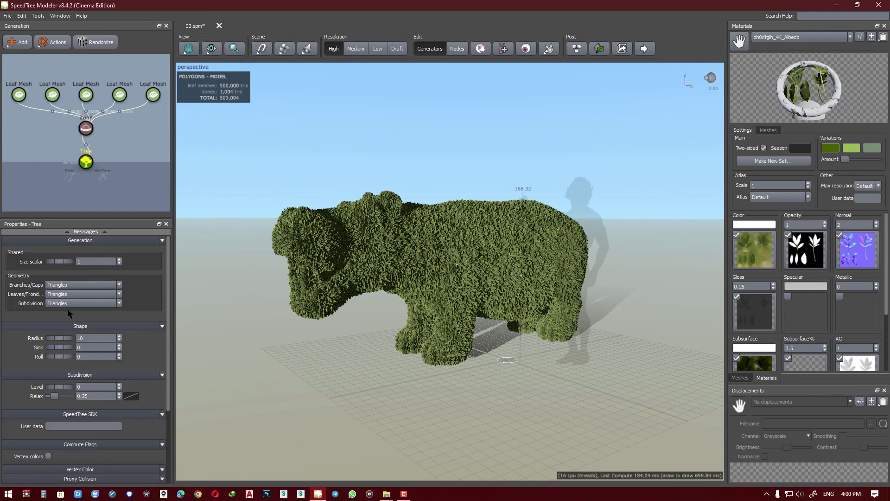
{"action": "left_click", "coordinate": [71, 297]}
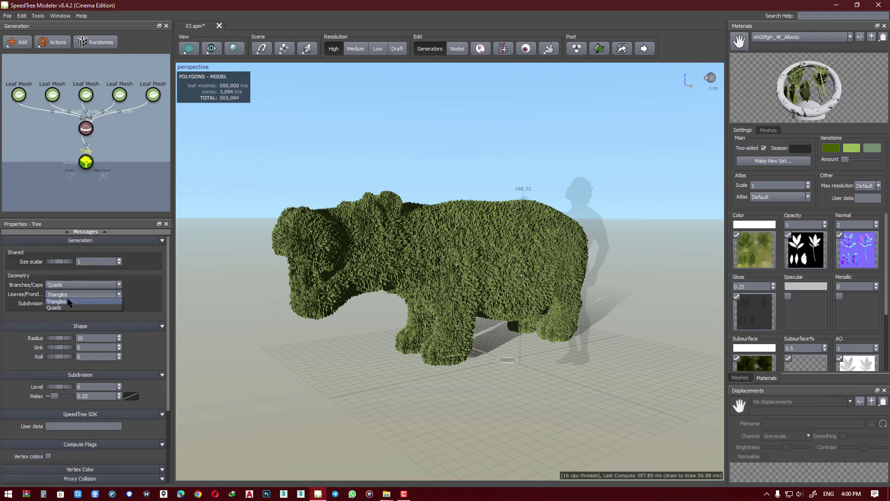
{"action": "left_click", "coordinate": [71, 304]}
{"action": "left_click", "coordinate": [71, 302]}
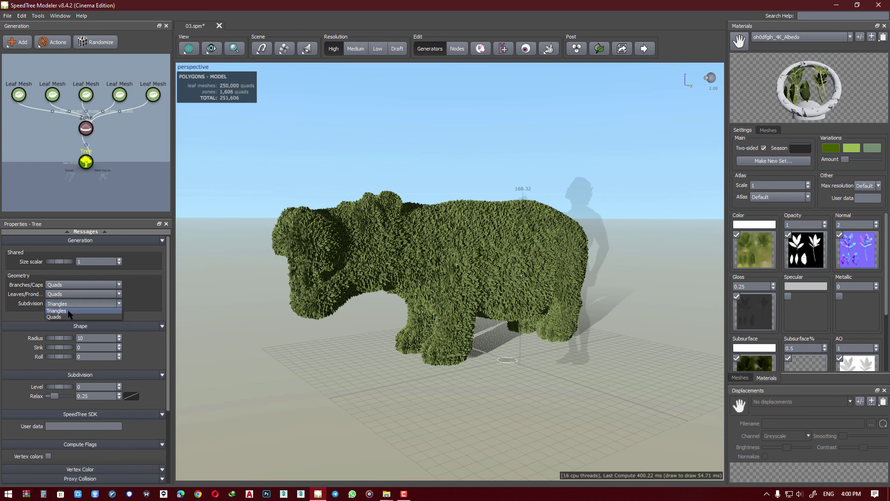
Step: Apply a knockout amount of 0.1 to all five Leaf Mesh layers
{"action": "left_click", "coordinate": [17, 96]}
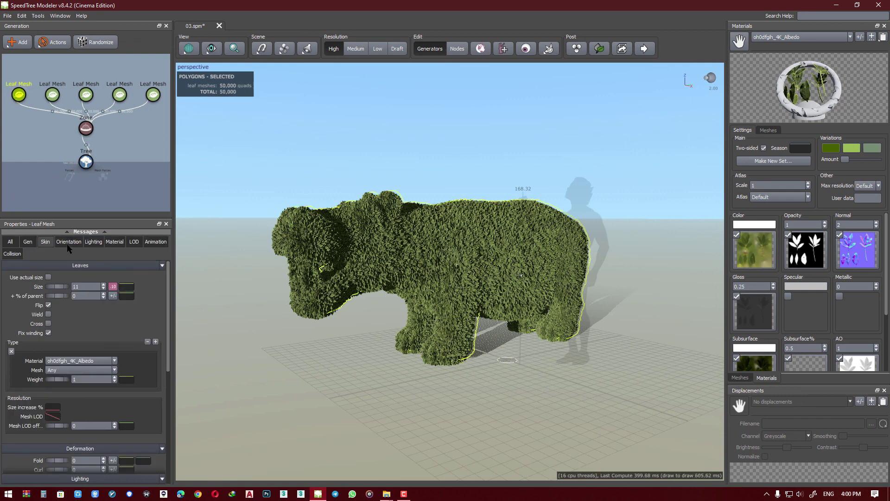
{"action": "scroll", "coordinate": [14, 397], "scroll_direction": "down", "scroll_amount": 3}
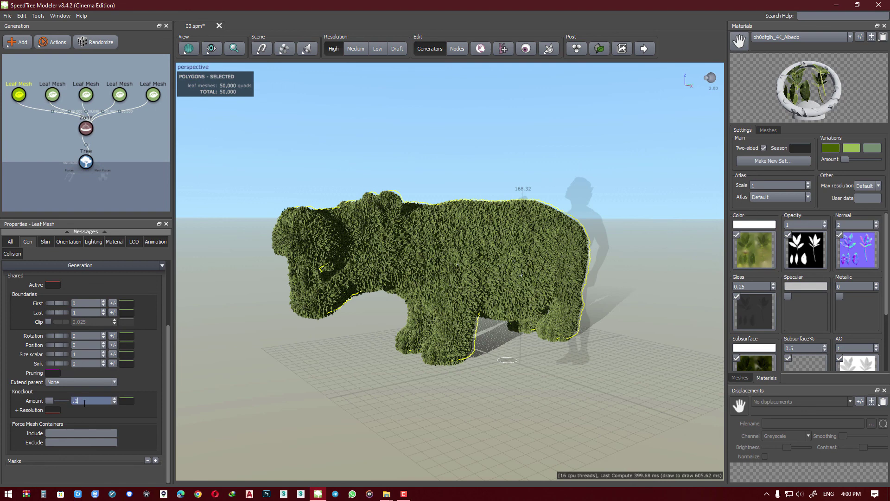
{"action": "left_click", "coordinate": [53, 95]}
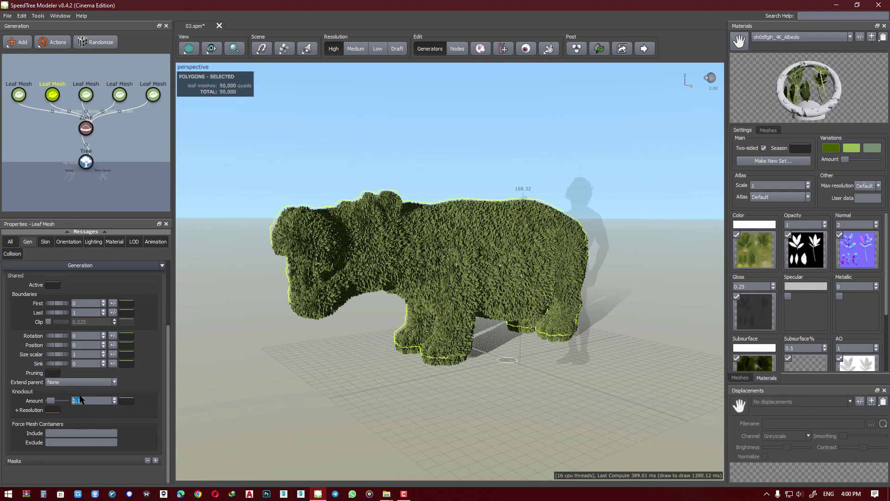
{"action": "key", "text": "Return"}
{"action": "left_click", "coordinate": [86, 95]}
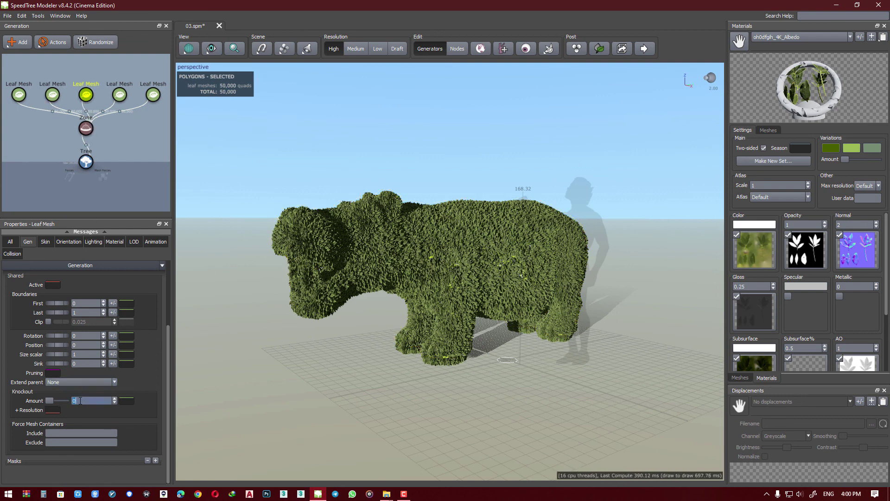
{"action": "type", "text": ".1"}
{"action": "key", "text": "Return"}
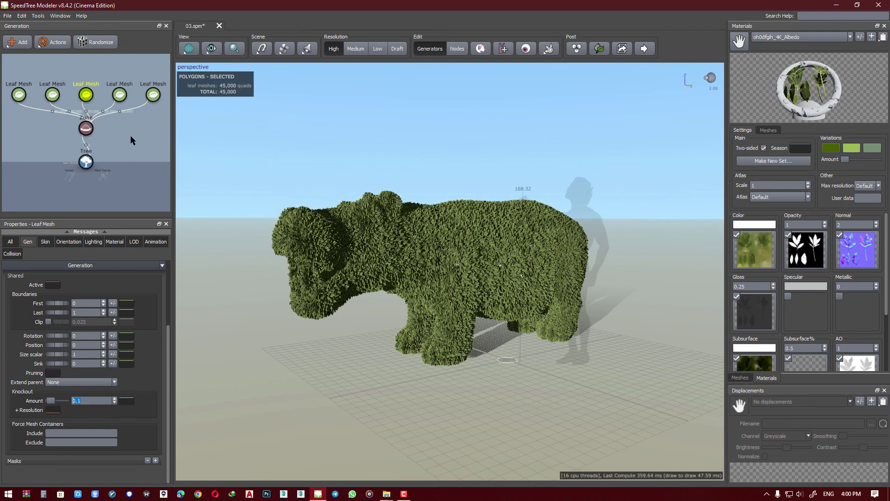
{"action": "left_click", "coordinate": [120, 95]}
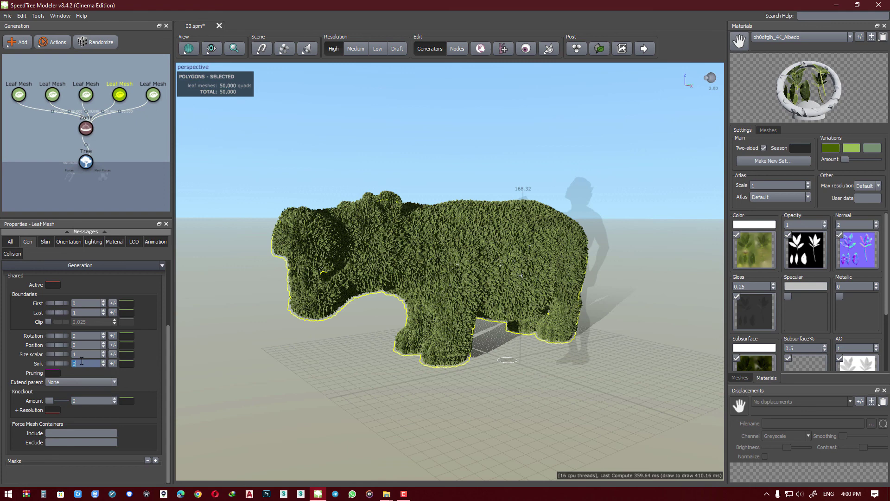
{"action": "type", "text": ".1"}
{"action": "key", "text": "Return"}
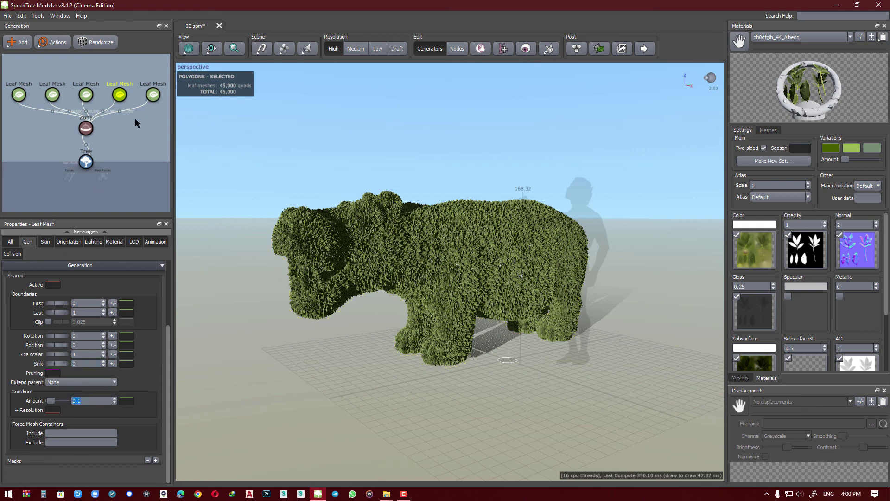
{"action": "left_click", "coordinate": [153, 95]}
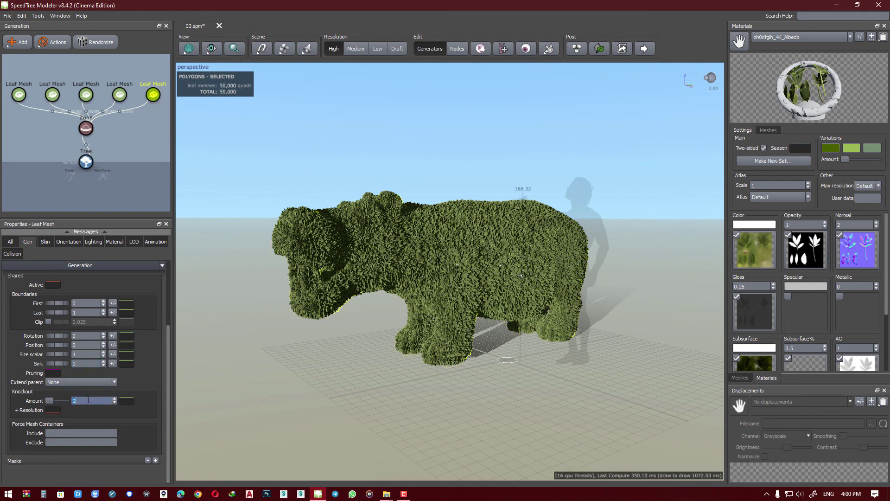
{"action": "key", "text": "Return"}
Step: View the whole model, then show the third Leaf Mesh's generation settings
{"action": "left_click", "coordinate": [265, 371]}
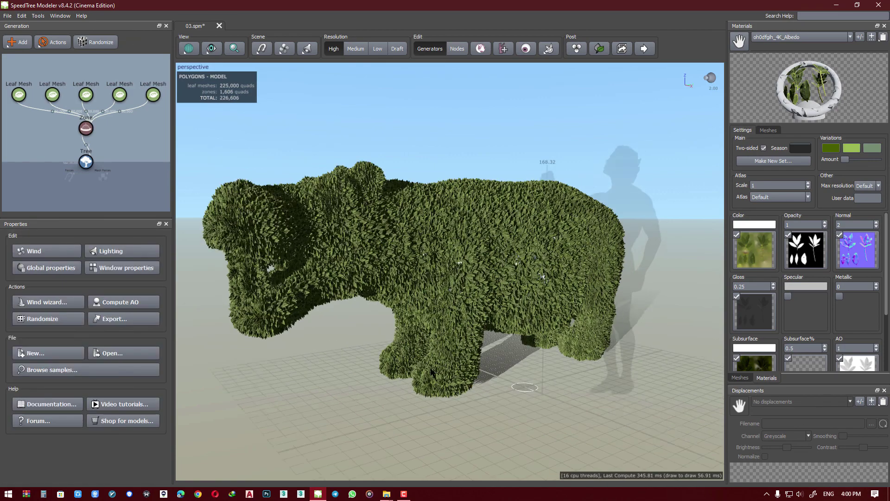
{"action": "scroll", "coordinate": [431, 371], "scroll_direction": "up", "scroll_amount": 2}
{"action": "scroll", "coordinate": [408, 367], "scroll_direction": "up", "scroll_amount": 2}
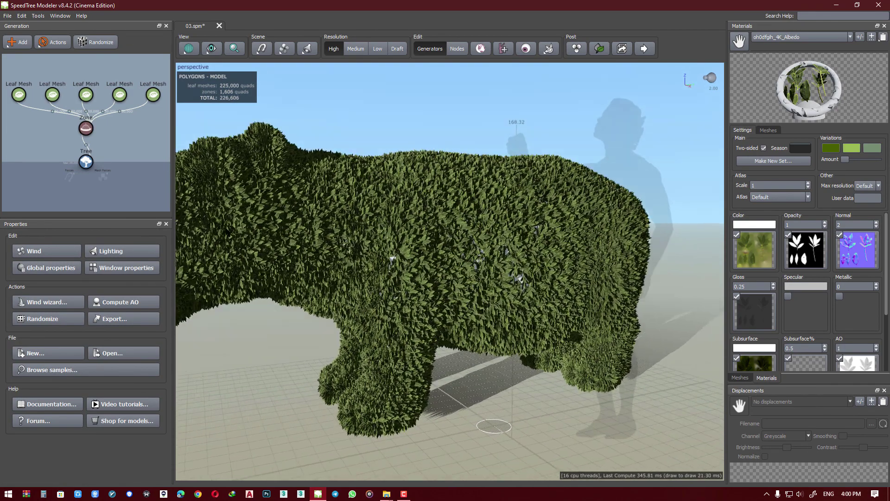
{"action": "left_click", "coordinate": [19, 95]}
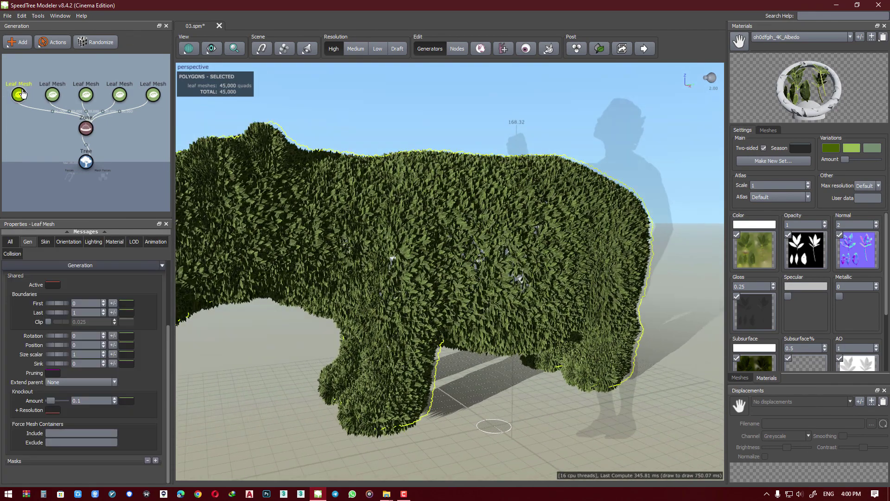
{"action": "left_click", "coordinate": [53, 95]}
{"action": "left_click", "coordinate": [89, 98]}
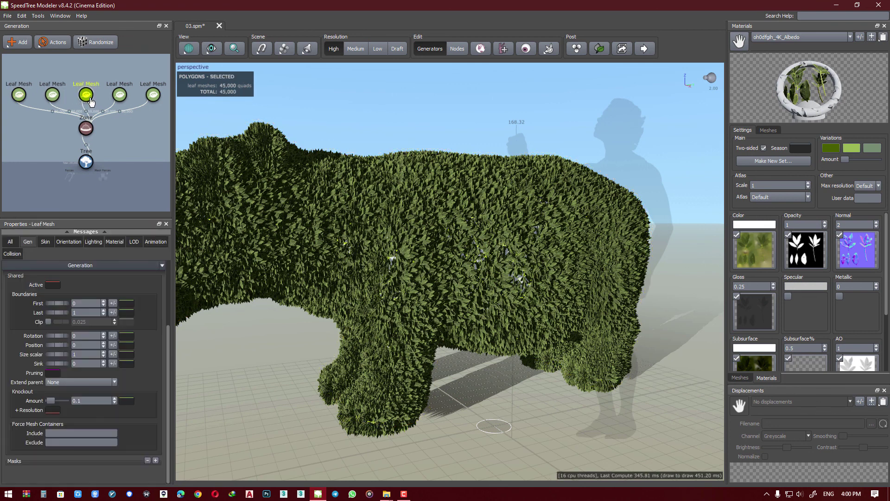
{"action": "left_click", "coordinate": [27, 242]}
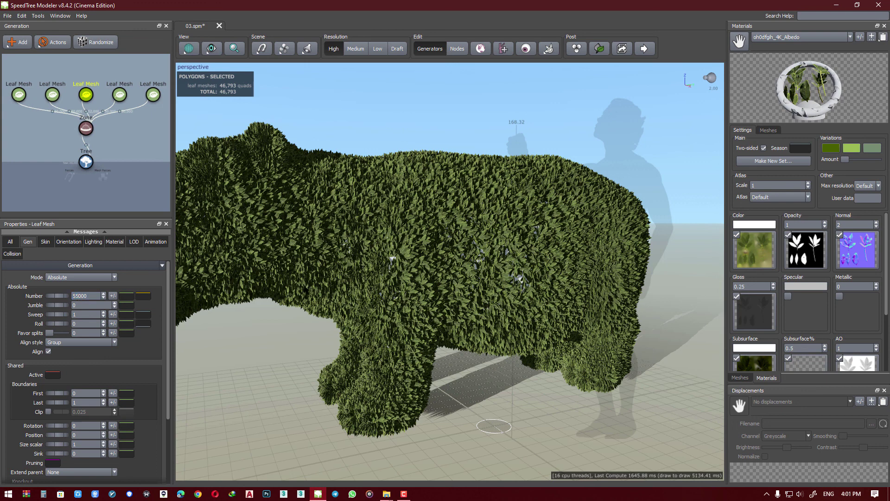
Step: Try 55000 leaves on the third Leaf Mesh, revert to 50000, then zoom in
{"action": "left_click", "coordinate": [79, 295]}
{"action": "type", "text": "5"}
{"action": "key", "text": "Return"}
{"action": "type", "text": "5000"}
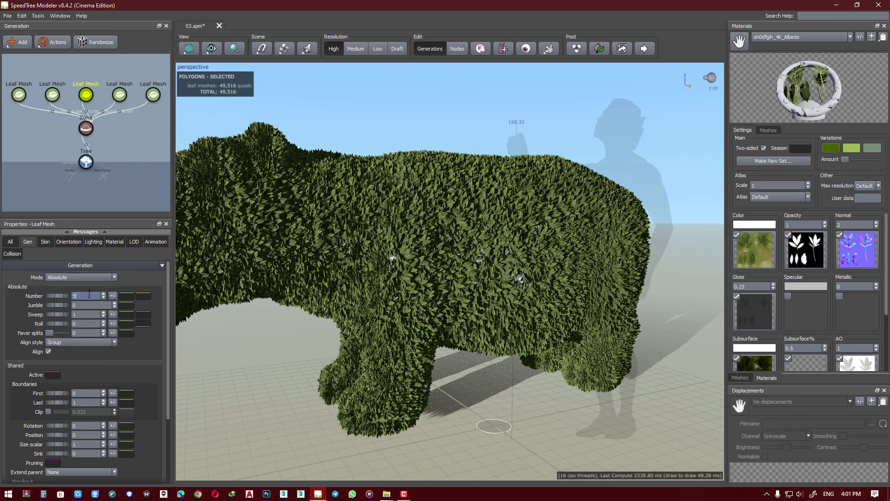
{"action": "type", "text": "0"}
{"action": "key", "text": "Return"}
{"action": "left_click", "coordinate": [121, 96]}
{"action": "left_click", "coordinate": [153, 95]}
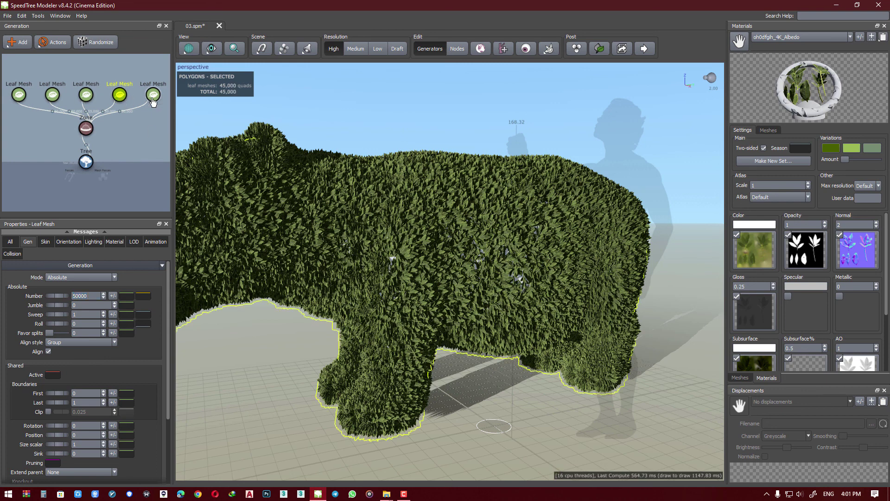
{"action": "key", "text": "Escape"}
{"action": "scroll", "coordinate": [378, 261], "scroll_direction": "up", "scroll_amount": 5}
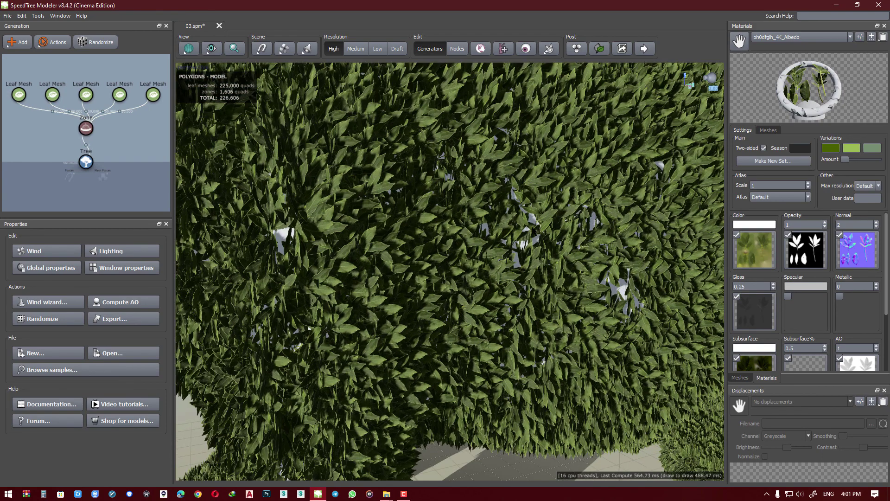
Step: Try 55000 leaves on the second leaf mesh, then undo back to 50000
{"action": "left_click", "coordinate": [534, 228]}
{"action": "type", "text": "f"}
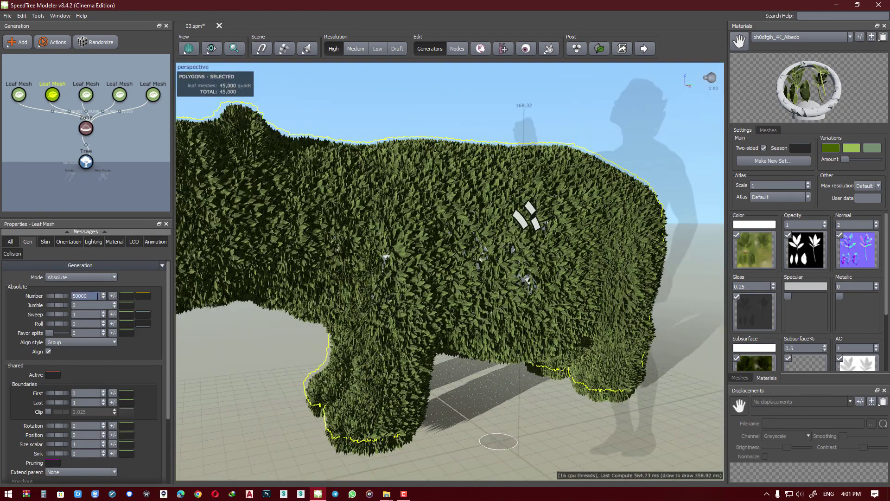
{"action": "type", "text": "55000"}
{"action": "key", "text": "Return"}
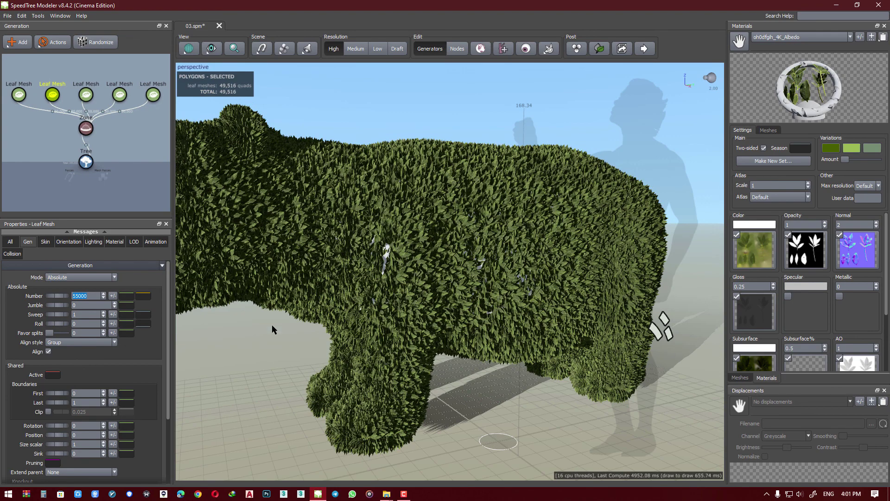
{"action": "mouse_move", "coordinate": [272, 324]}
{"action": "left_mouse_down"}
{"action": "mouse_move", "coordinate": [307, 346]}
{"action": "mouse_move", "coordinate": [326, 341]}
{"action": "mouse_move", "coordinate": [297, 343]}
{"action": "left_mouse_up"}
{"action": "key", "text": "ctrl+z"}
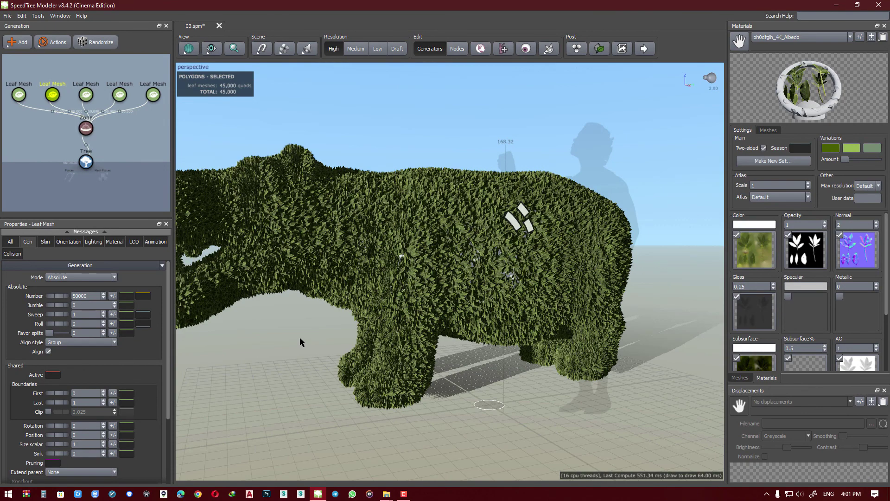
Step: Shrink leaf size on the second and third leaf meshes to 11, then 12
{"action": "left_click", "coordinate": [45, 241]}
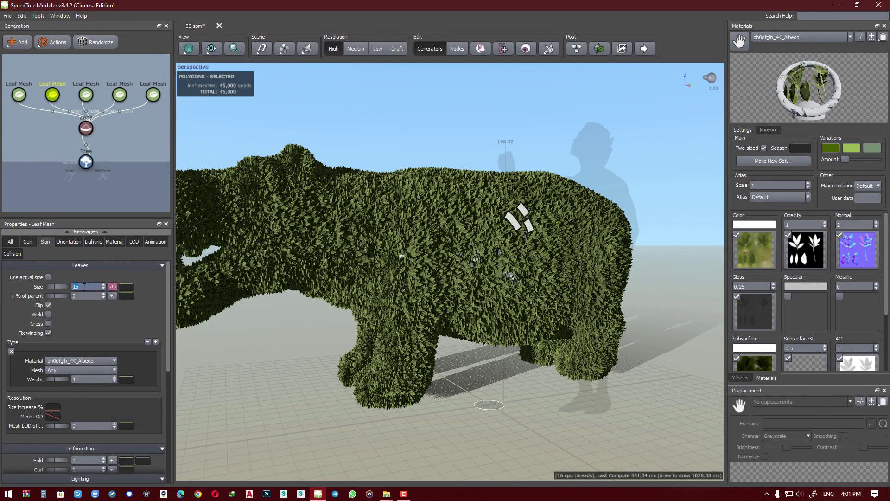
{"action": "type", "text": "12"}
{"action": "key", "text": "Return"}
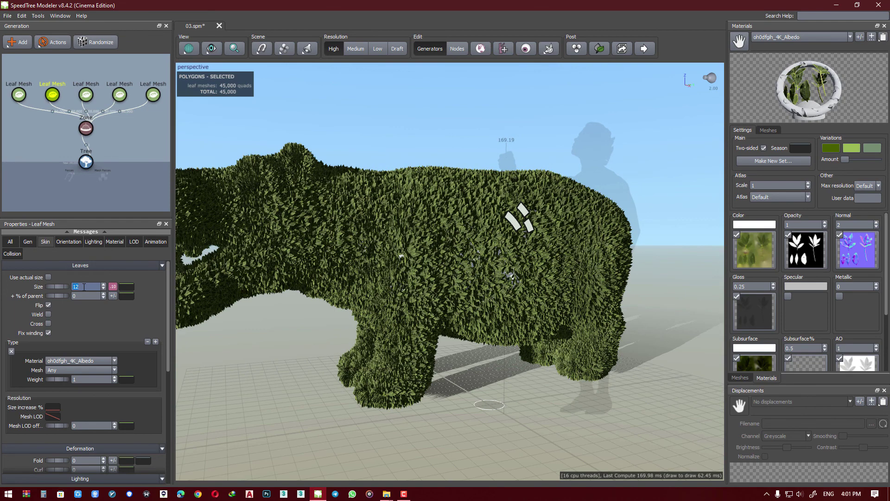
{"action": "left_click", "coordinate": [87, 96]}
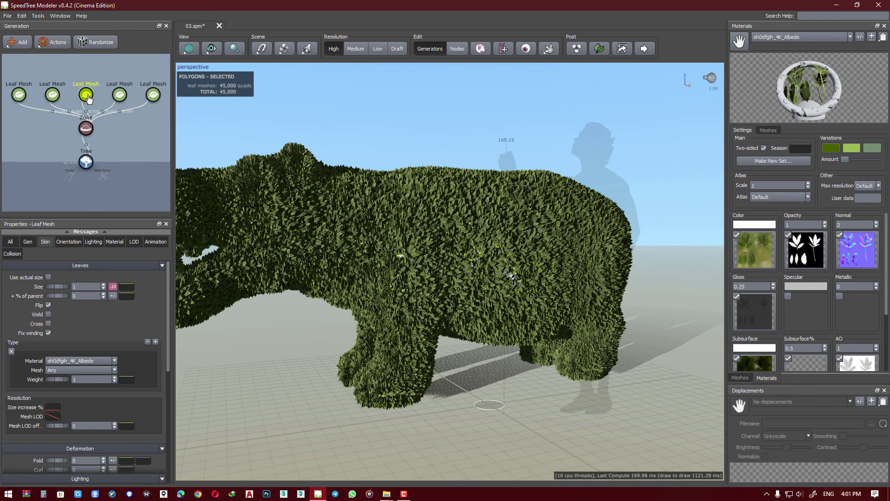
{"action": "double_click", "coordinate": [79, 286]}
{"action": "type", "text": "11"}
{"action": "key", "text": "Return"}
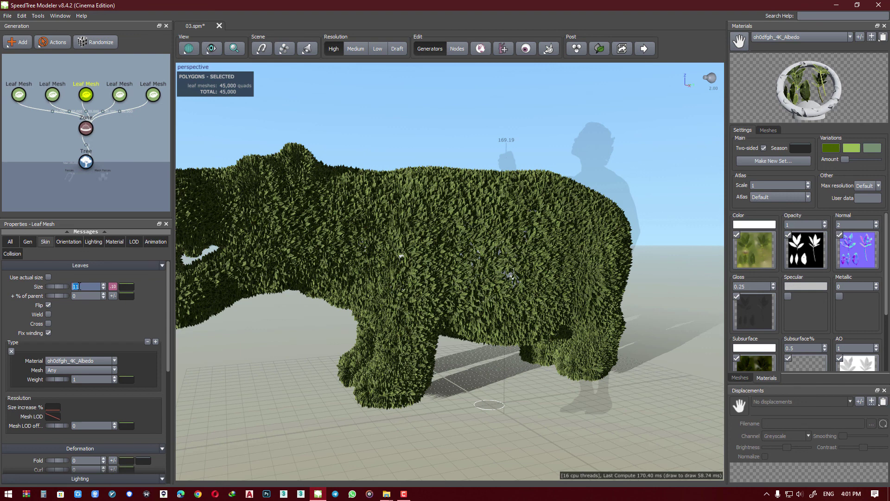
{"action": "key", "text": "Return"}
Step: Set leaf sizes on the fourth, fifth and first leaf meshes, ending the first at 12
{"action": "left_click", "coordinate": [120, 96]}
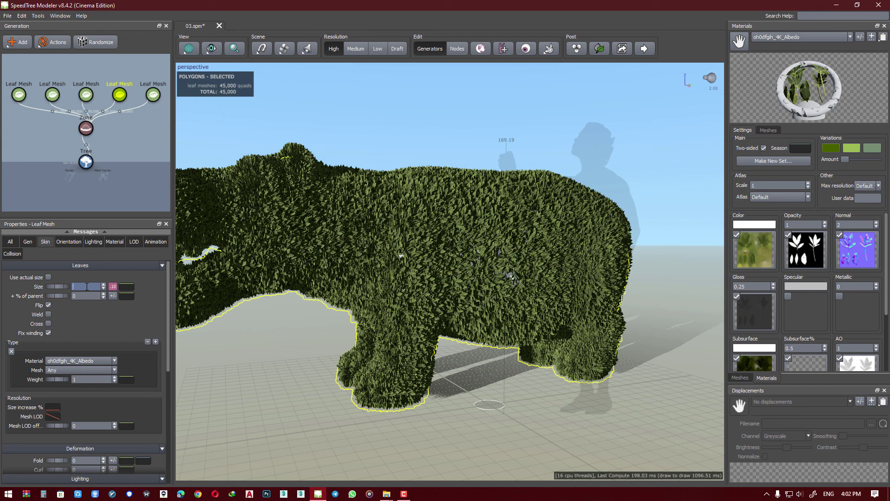
{"action": "key", "text": "Right"}
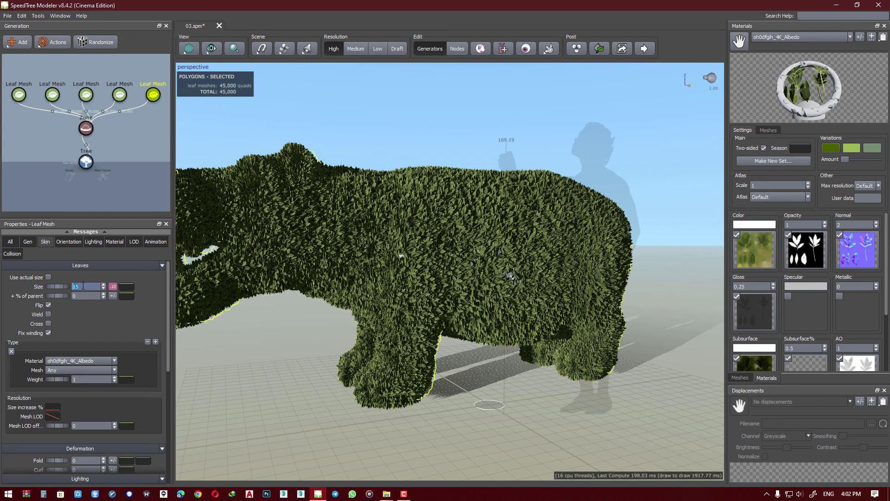
{"action": "type", "text": "11"}
{"action": "key", "text": "Return"}
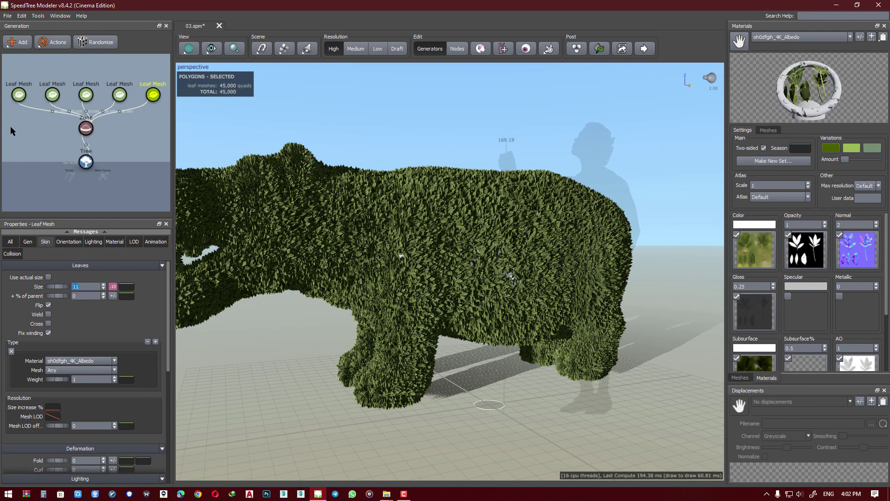
{"action": "left_click", "coordinate": [12, 96]}
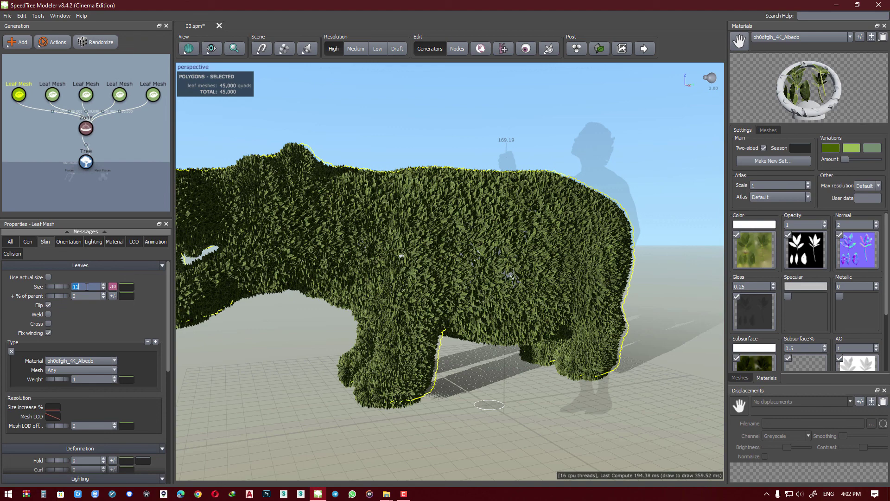
{"action": "type", "text": "15"}
{"action": "key", "text": "Return"}
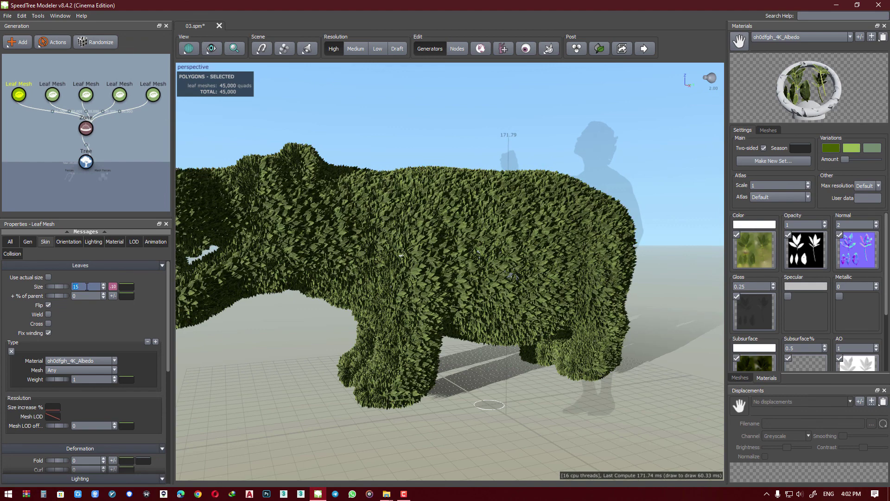
{"action": "scroll", "coordinate": [87, 287], "scroll_direction": "down", "scroll_amount": 3}
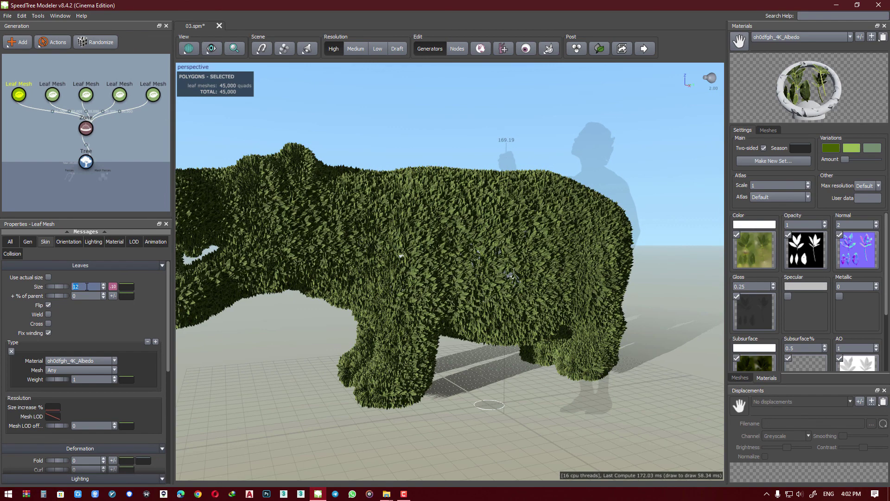
{"action": "left_click", "coordinate": [28, 241]}
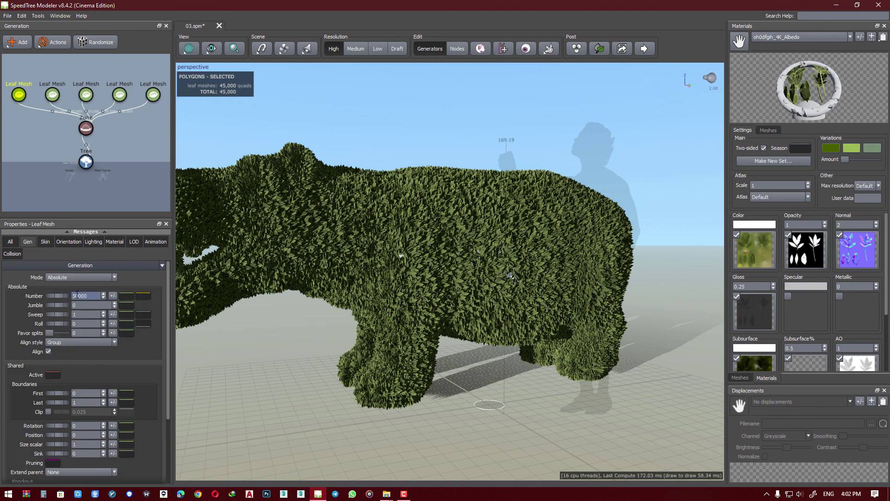
Step: Enter 55000 as the first leaf mesh's leaf count, then deselect and orbit to face the hippo
{"action": "type", "text": "55000"}
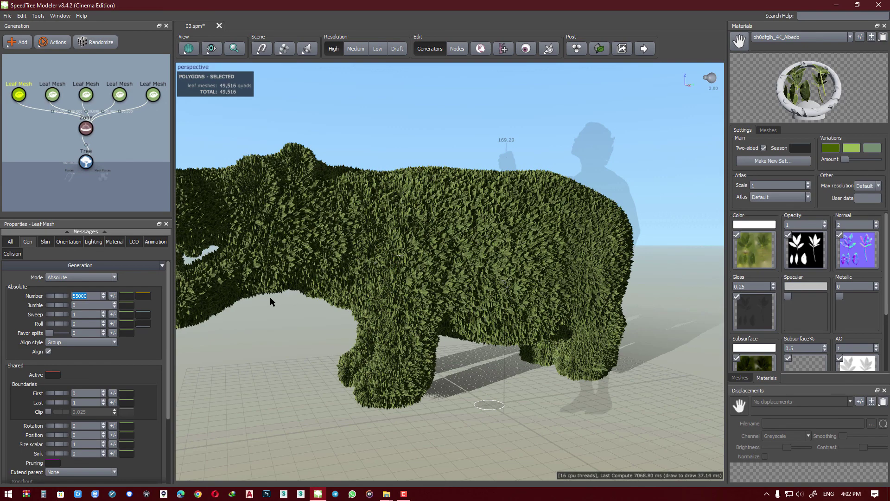
{"action": "left_click", "coordinate": [284, 327]}
{"action": "mouse_move", "coordinate": [289, 327]}
{"action": "left_mouse_down"}
{"action": "mouse_move", "coordinate": [435, 325]}
{"action": "mouse_move", "coordinate": [397, 330]}
{"action": "left_mouse_up"}
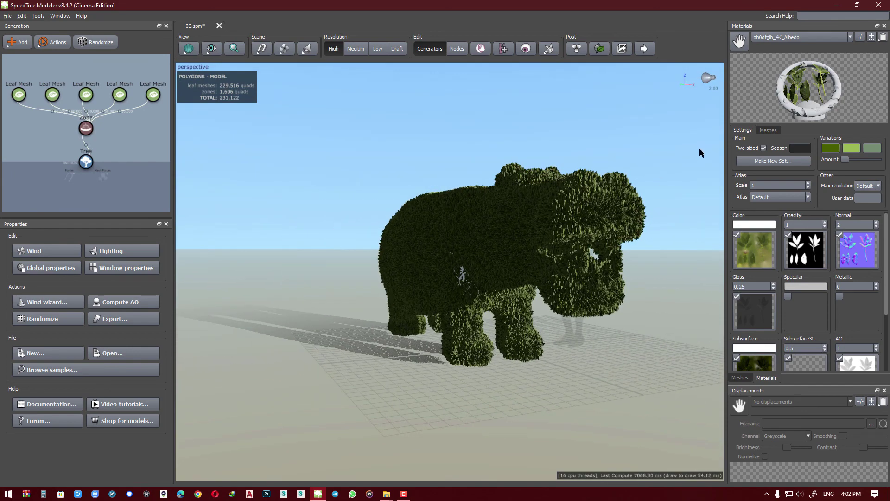
Step: Re-aim the directional light to brighten the hippo's foliage
{"action": "left_click", "coordinate": [712, 78]}
{"action": "mouse_move", "coordinate": [713, 77]}
{"action": "left_mouse_down"}
{"action": "mouse_move", "coordinate": [410, 267]}
{"action": "mouse_move", "coordinate": [462, 269]}
{"action": "mouse_move", "coordinate": [408, 271]}
{"action": "left_mouse_up"}
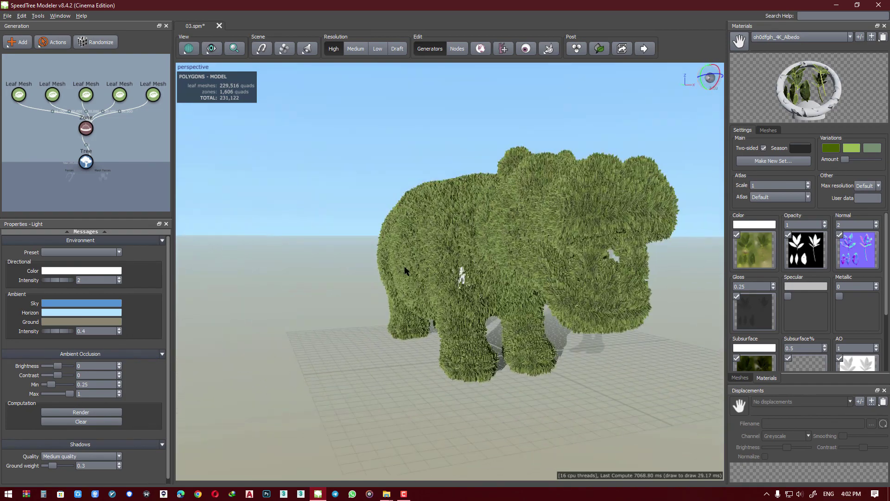
{"action": "scroll", "coordinate": [466, 289], "scroll_direction": "up", "scroll_amount": 3}
{"action": "scroll", "coordinate": [478, 290], "scroll_direction": "up", "scroll_amount": 4}
{"action": "scroll", "coordinate": [481, 290], "scroll_direction": "up", "scroll_amount": 3}
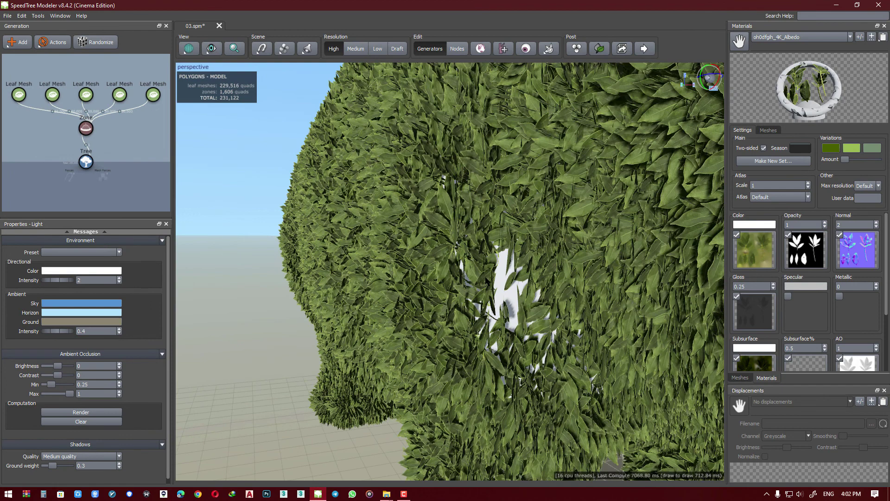
Step: Set the second leaf mesh's Gen leaf count to 55000
{"action": "left_click", "coordinate": [488, 283]}
{"action": "double_click", "coordinate": [89, 295]}
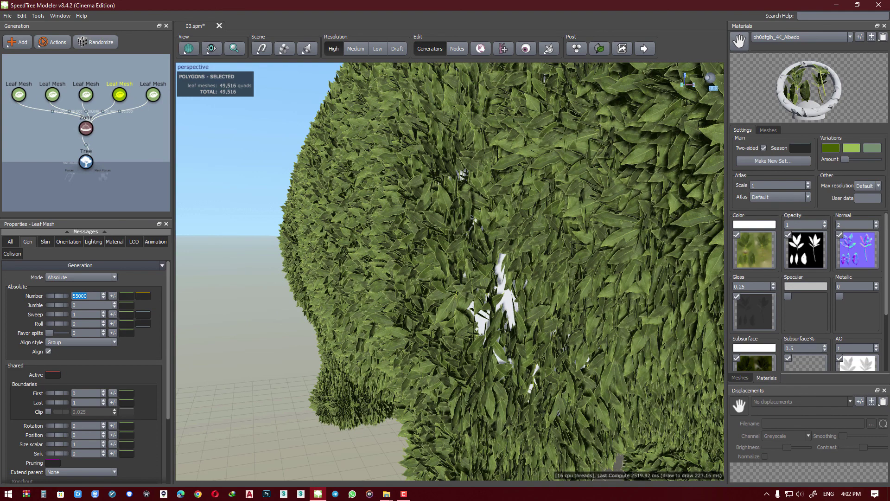
{"action": "left_click", "coordinate": [495, 303]}
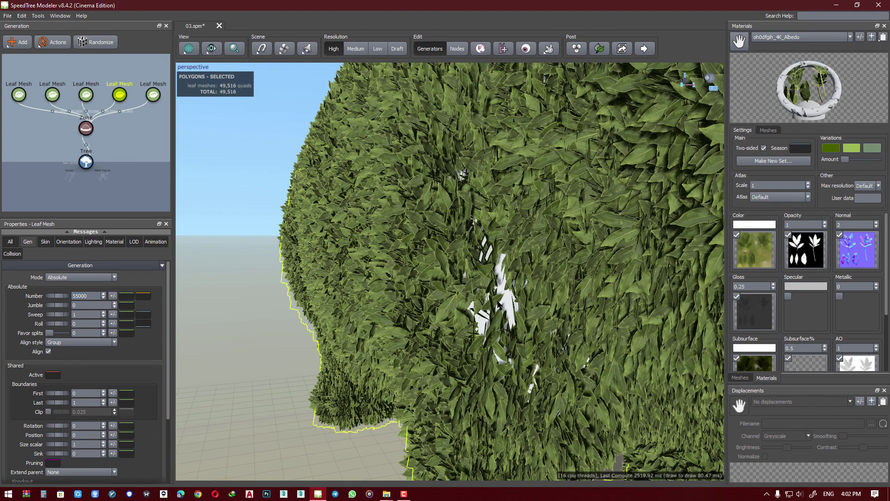
{"action": "scroll", "coordinate": [444, 317], "scroll_direction": "down", "scroll_amount": 3}
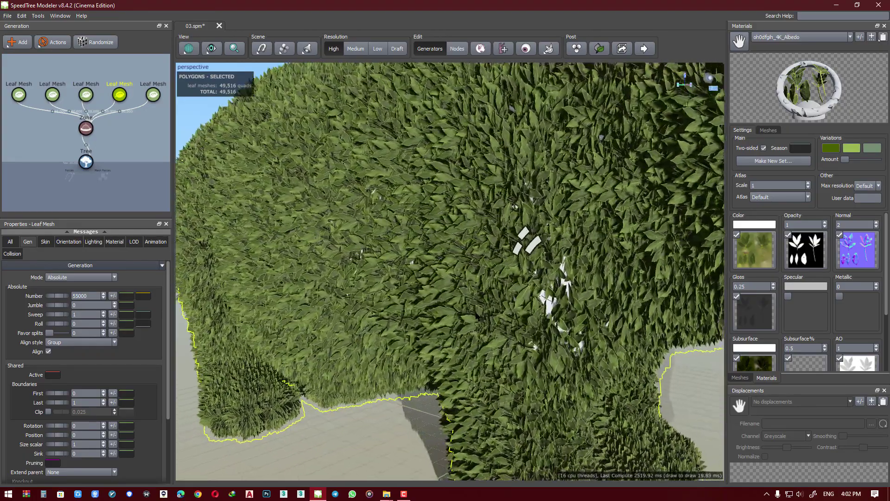
{"action": "mouse_move", "coordinate": [444, 316]}
{"action": "left_mouse_down"}
{"action": "mouse_move", "coordinate": [497, 307]}
{"action": "mouse_move", "coordinate": [462, 393]}
{"action": "left_mouse_up"}
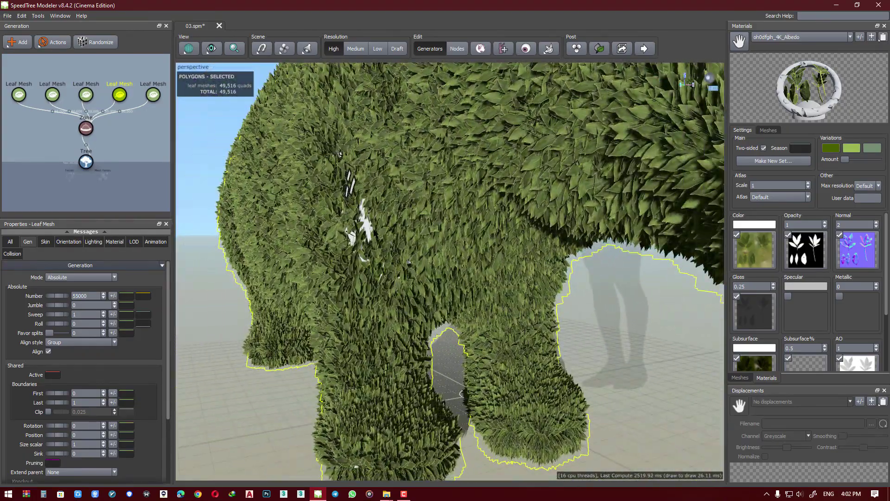
{"action": "left_click", "coordinate": [325, 325]}
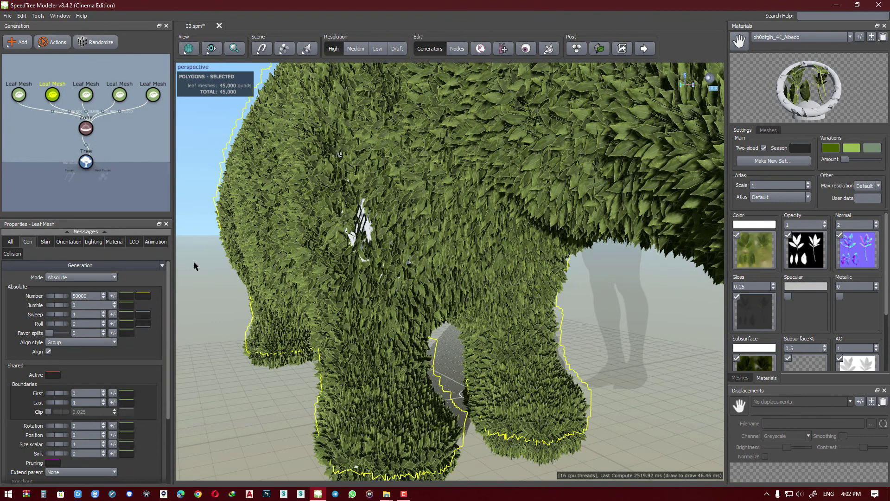
{"action": "left_click_drag", "start_coordinate": [72, 295], "coordinate": [78, 295]}
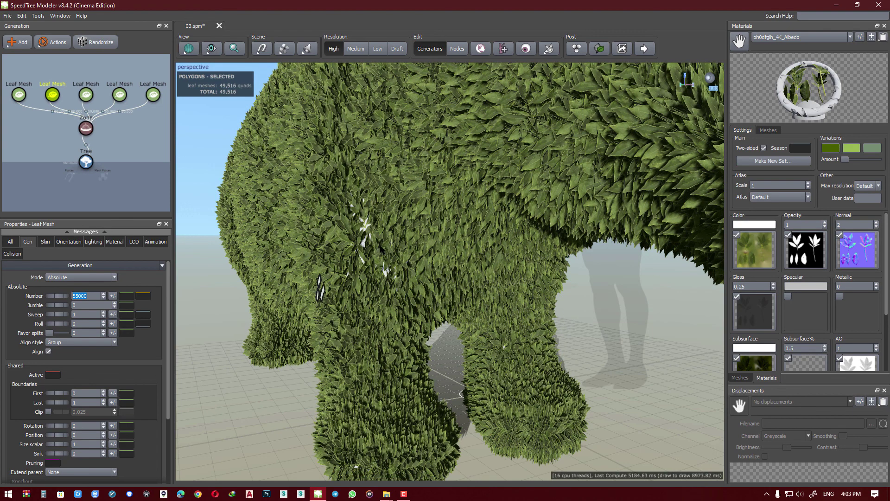
{"action": "left_click", "coordinate": [411, 258]}
{"action": "scroll", "coordinate": [417, 265], "scroll_direction": "down", "scroll_amount": 5}
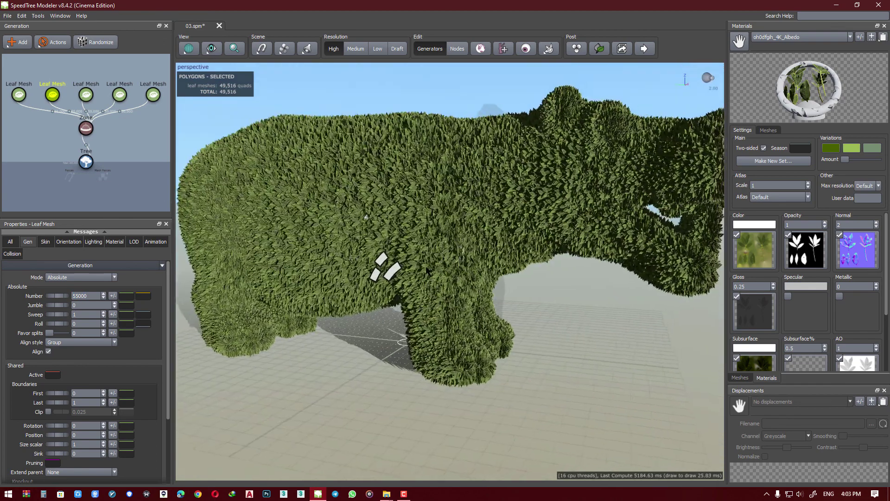
{"action": "left_click", "coordinate": [45, 242]}
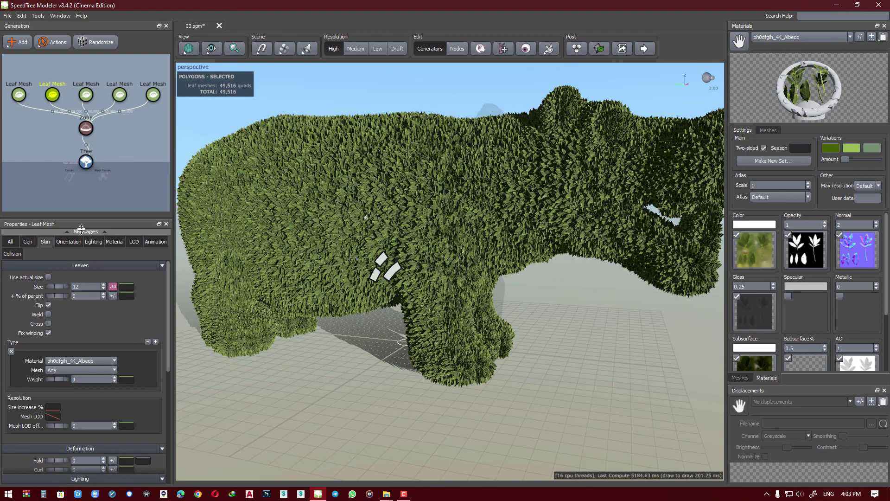
Step: Deselect, orbit around the hippo, and switch to the four-view layout
{"action": "left_click", "coordinate": [334, 336]}
{"action": "mouse_move", "coordinate": [342, 338]}
{"action": "left_mouse_down"}
{"action": "mouse_move", "coordinate": [392, 343]}
{"action": "mouse_move", "coordinate": [252, 331]}
{"action": "mouse_move", "coordinate": [214, 339]}
{"action": "left_mouse_up"}
{"action": "key", "text": "F4"}
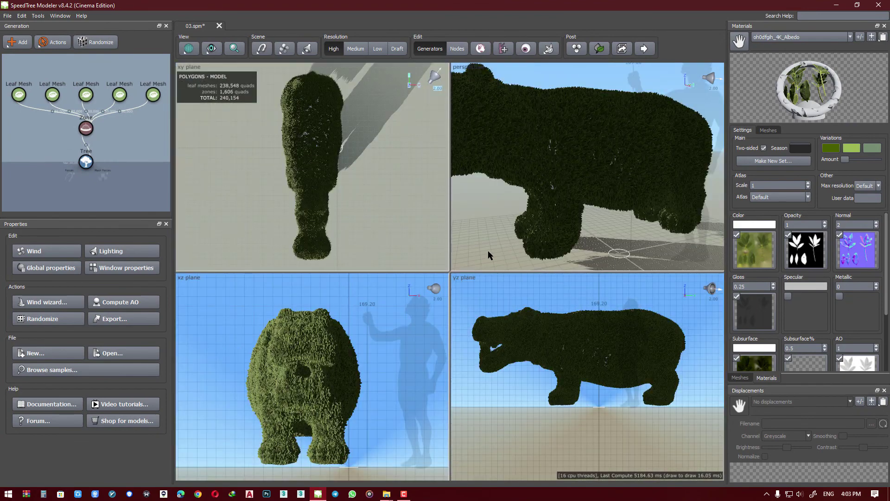
Step: Return to a single zoomed-out perspective view and swing the light onto the hippo
{"action": "scroll", "coordinate": [488, 250], "scroll_direction": "up", "scroll_amount": 3}
{"action": "scroll", "coordinate": [348, 221], "scroll_direction": "up", "scroll_amount": 3}
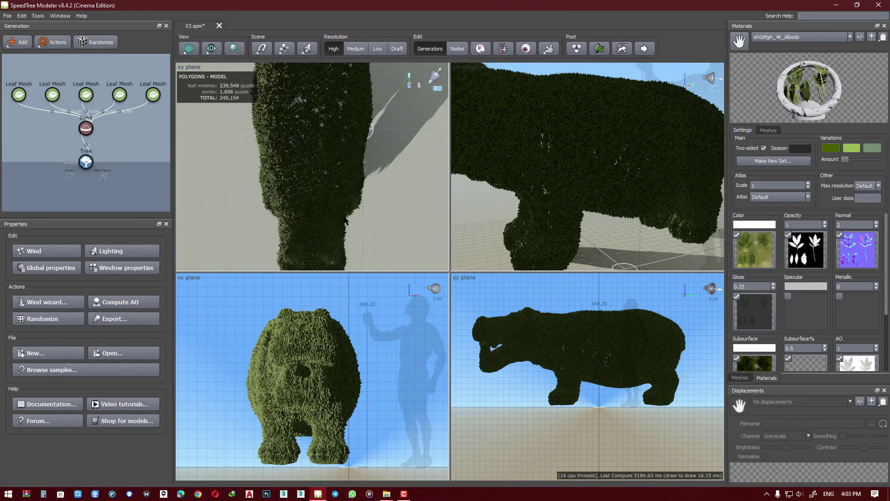
{"action": "scroll", "coordinate": [344, 218], "scroll_direction": "down", "scroll_amount": 2}
{"action": "scroll", "coordinate": [344, 211], "scroll_direction": "down", "scroll_amount": 2}
{"action": "scroll", "coordinate": [344, 209], "scroll_direction": "down", "scroll_amount": 1}
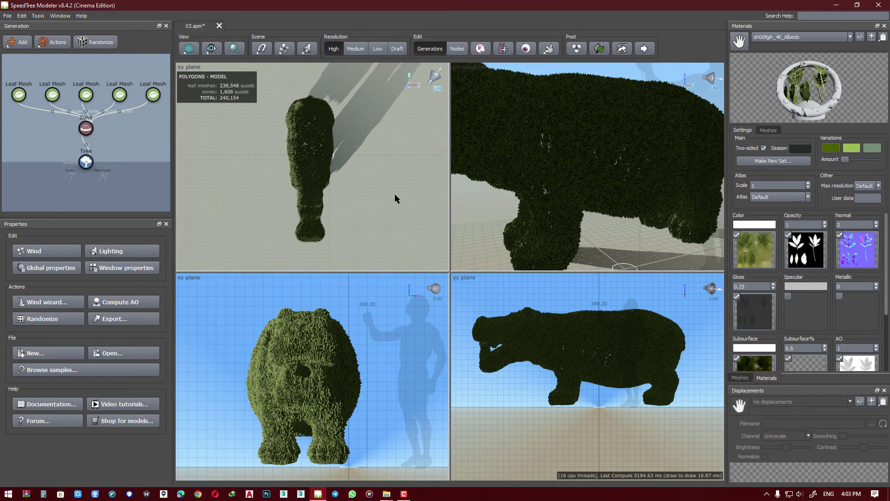
{"action": "scroll", "coordinate": [540, 189], "scroll_direction": "up", "scroll_amount": 2}
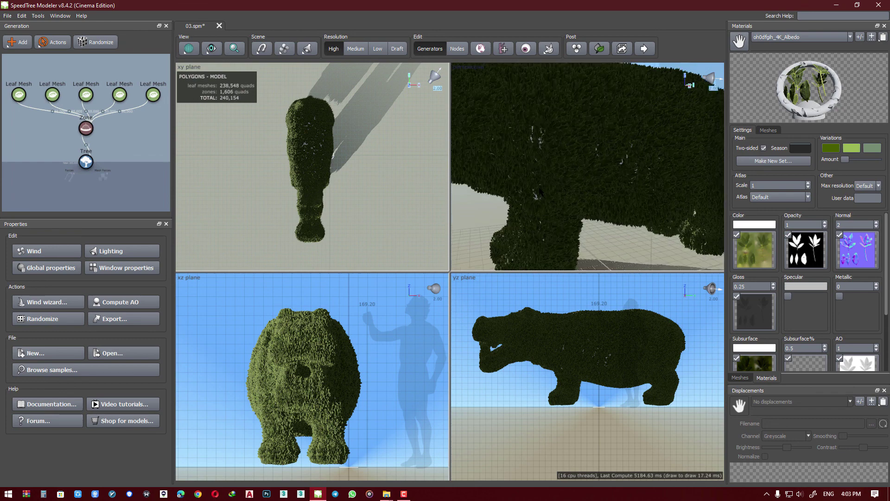
{"action": "key", "text": "space"}
{"action": "scroll", "coordinate": [540, 190], "scroll_direction": "down", "scroll_amount": 3}
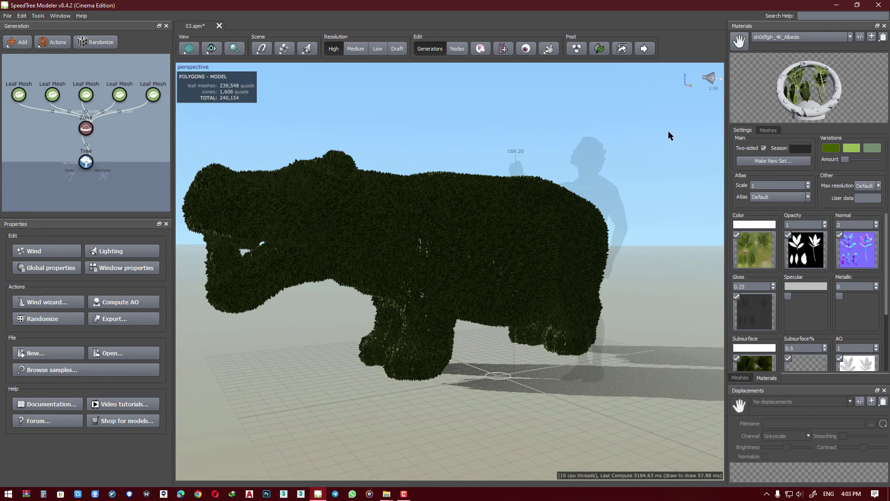
{"action": "left_click_drag", "start_coordinate": [710, 78], "coordinate": [645, 78]}
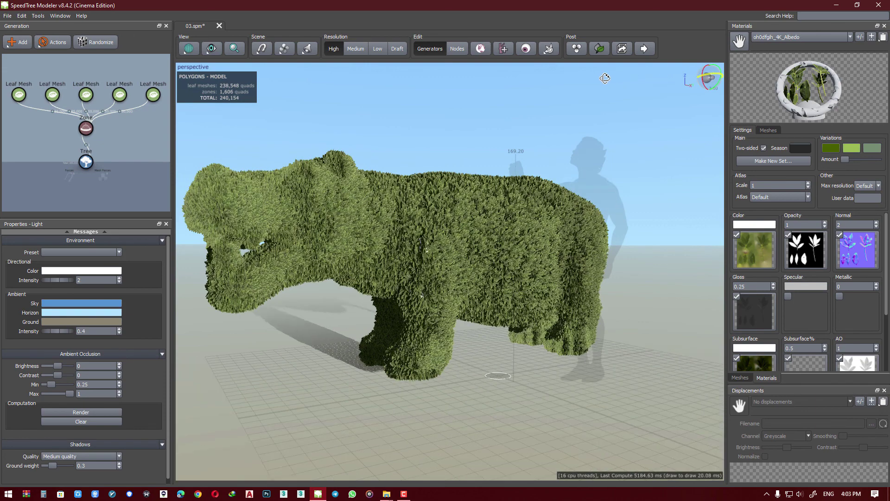
Step: Set the first leaf mesh's knockout amount to 0, comparing against 0.1 via undo/redo
{"action": "left_click", "coordinate": [19, 95]}
{"action": "left_click", "coordinate": [28, 242]}
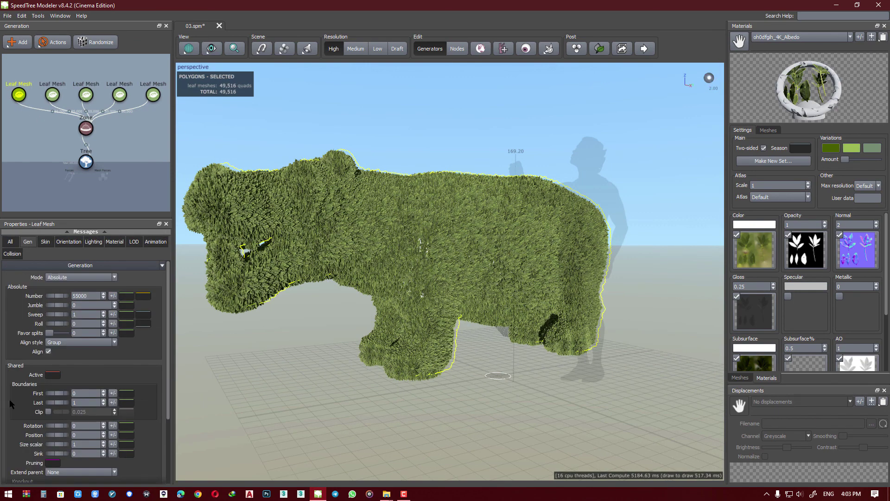
{"action": "scroll", "coordinate": [12, 404], "scroll_direction": "down", "scroll_amount": 3}
{"action": "double_click", "coordinate": [80, 407]}
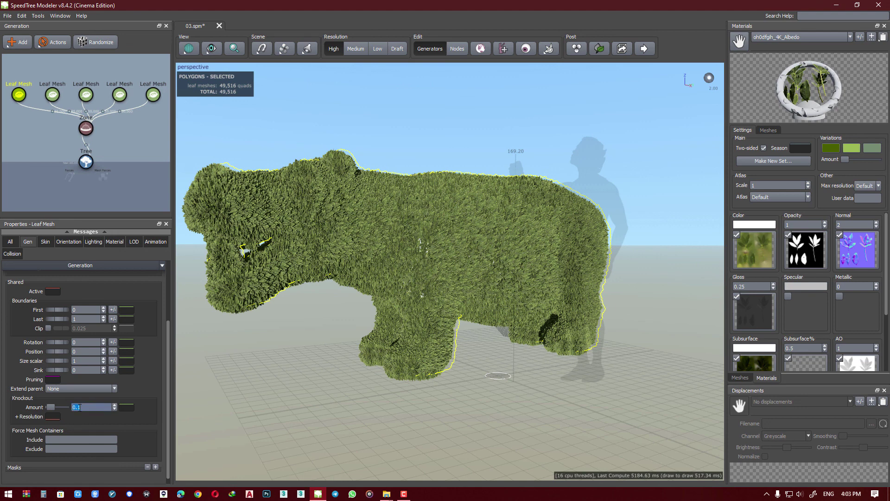
{"action": "key", "text": "Return"}
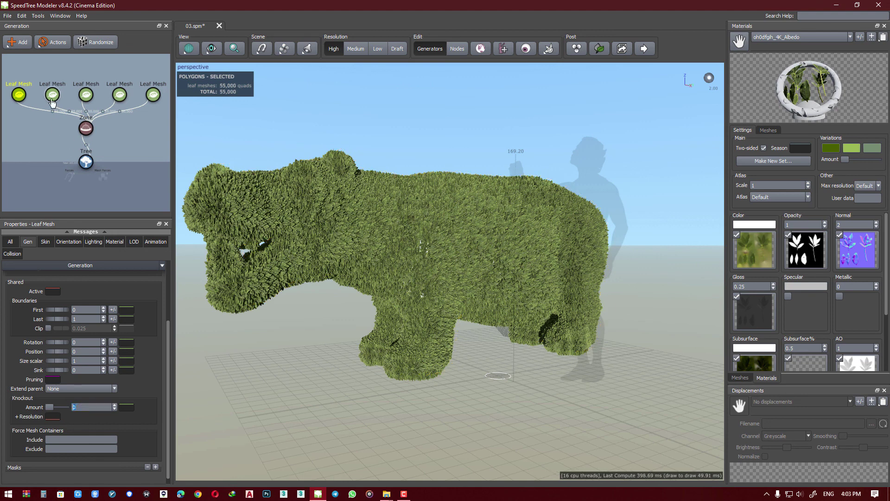
{"action": "key", "text": "ctrl+z"}
{"action": "key", "text": "ctrl+y"}
Step: Enter knockout amounts on the second, third and fourth leaf meshes (0.1, 0.1, 0)
{"action": "left_click", "coordinate": [53, 97]}
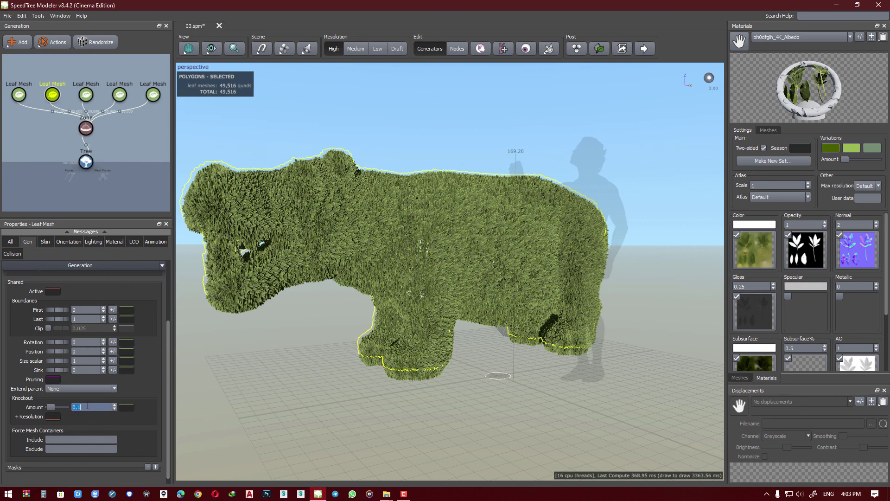
{"action": "type", "text": "0.1"}
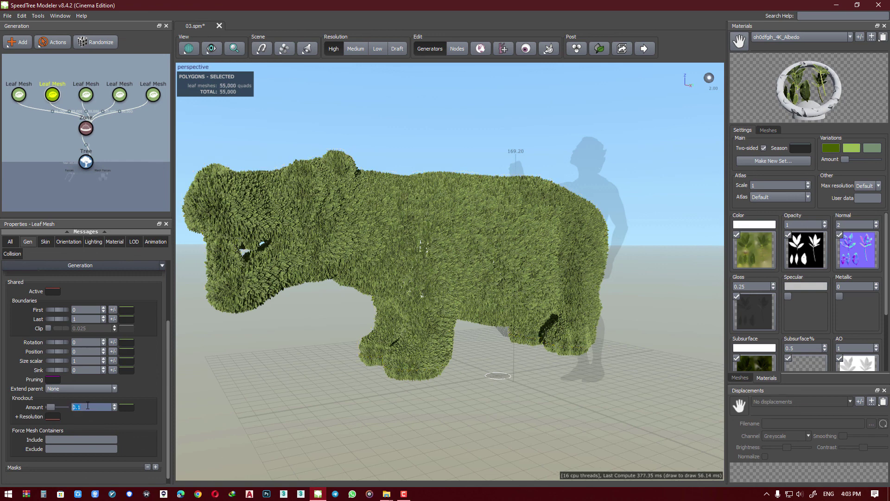
{"action": "key", "text": "Return"}
{"action": "left_click", "coordinate": [86, 95]}
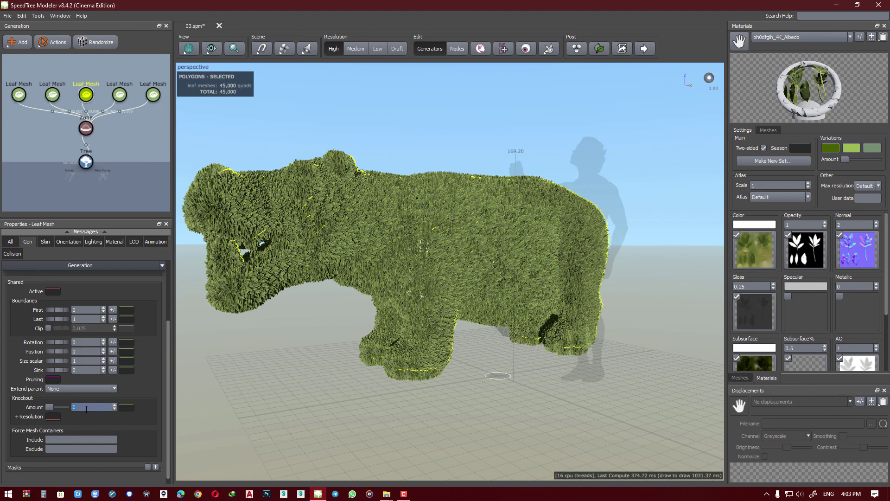
{"action": "type", "text": ".1"}
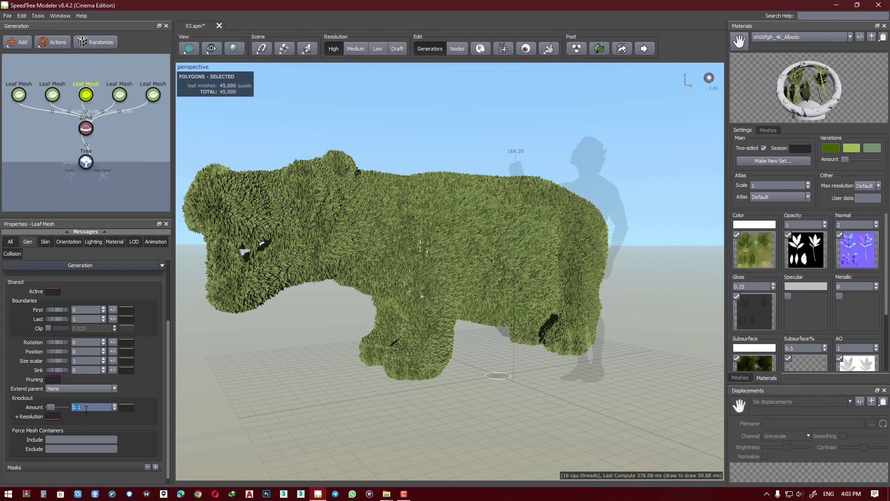
{"action": "type", "text": "0.1"}
{"action": "key", "text": "Return"}
{"action": "left_click", "coordinate": [120, 95]}
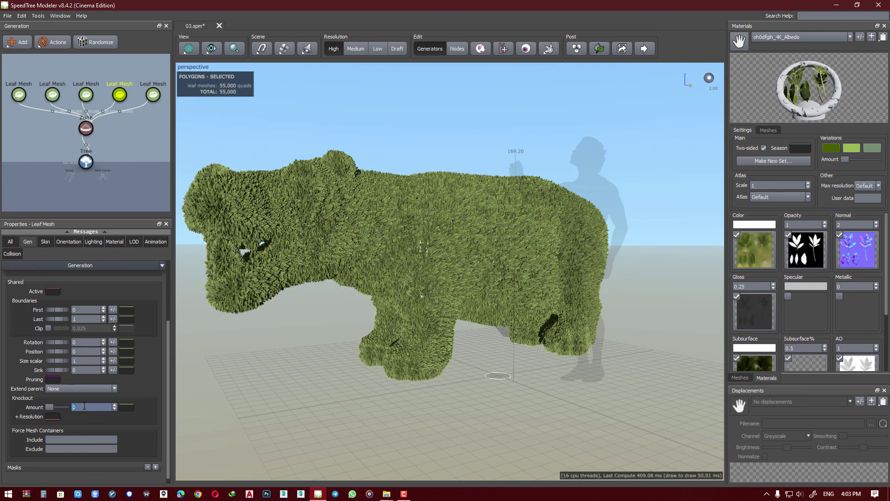
{"action": "type", "text": "0"}
{"action": "left_click", "coordinate": [154, 95]}
Step: Review Skin leaf size on all five leaf meshes, finishing with the third at 12
{"action": "left_click", "coordinate": [232, 128]}
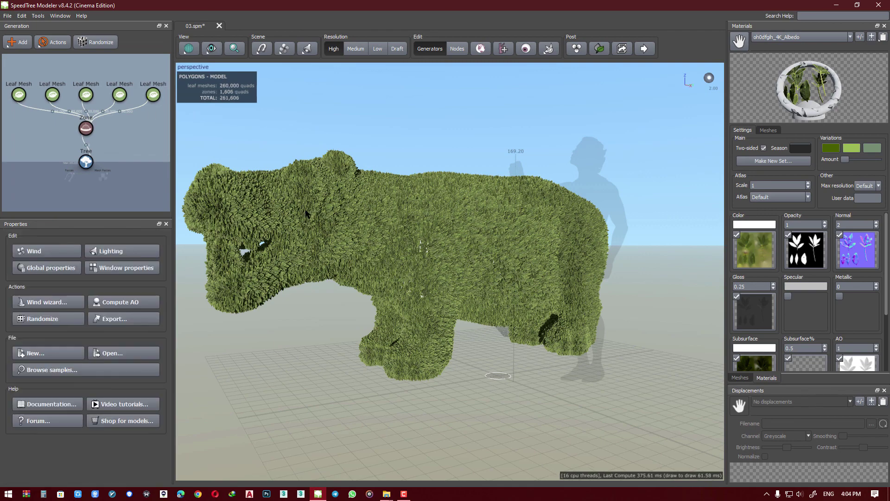
{"action": "mouse_move", "coordinate": [231, 129]}
{"action": "left_mouse_down"}
{"action": "mouse_move", "coordinate": [320, 239]}
{"action": "mouse_move", "coordinate": [286, 218]}
{"action": "left_mouse_up"}
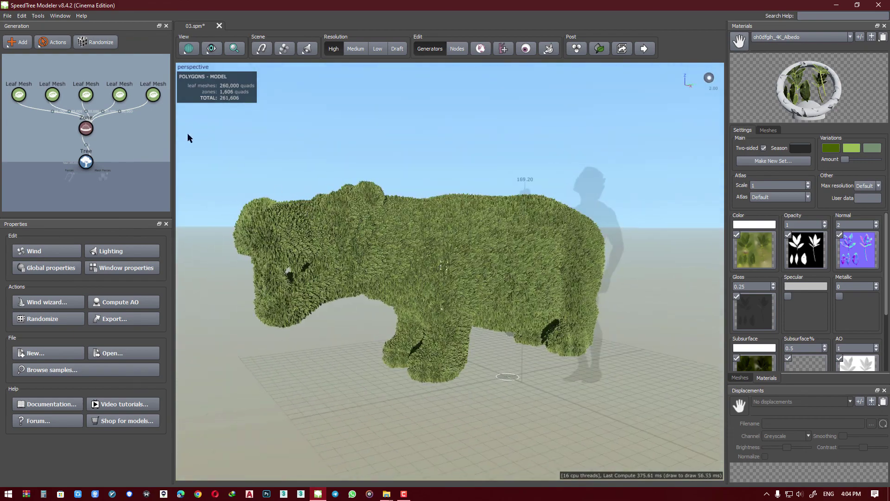
{"action": "left_click", "coordinate": [18, 95]}
{"action": "left_click", "coordinate": [44, 243]}
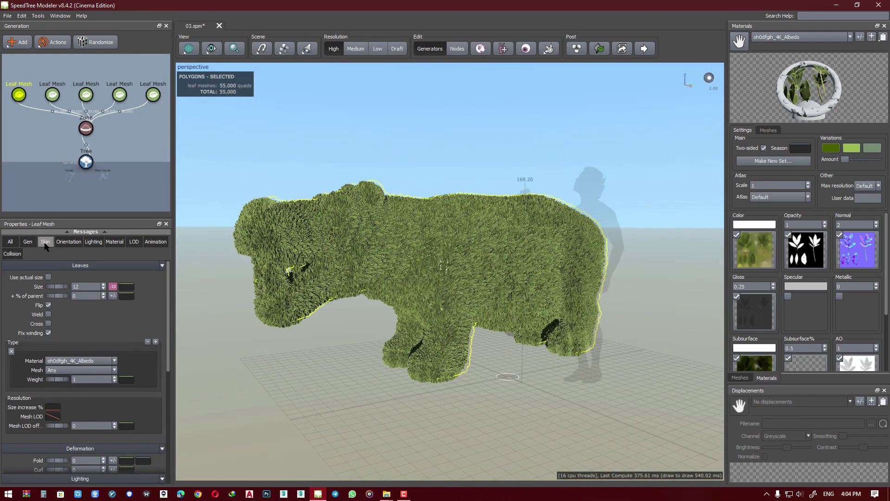
{"action": "left_click", "coordinate": [52, 94]}
{"action": "left_click", "coordinate": [85, 95]}
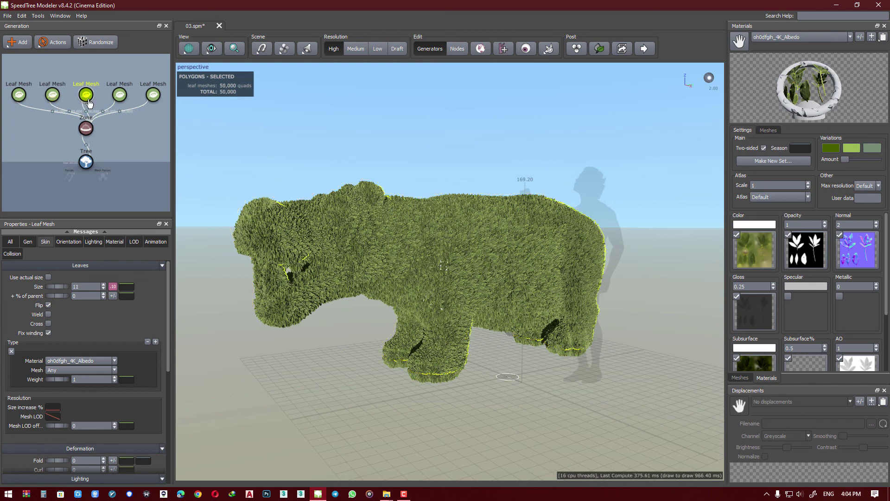
{"action": "left_click", "coordinate": [120, 95]}
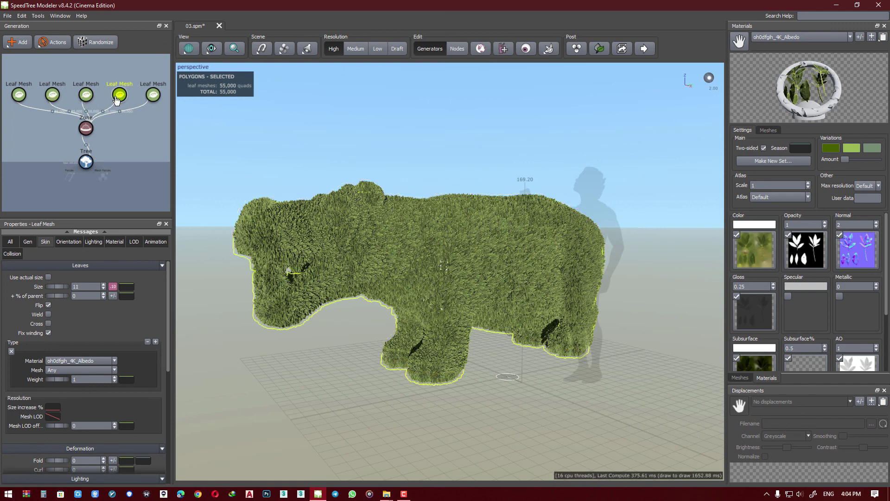
{"action": "left_click", "coordinate": [153, 95]}
{"action": "left_click", "coordinate": [125, 95]}
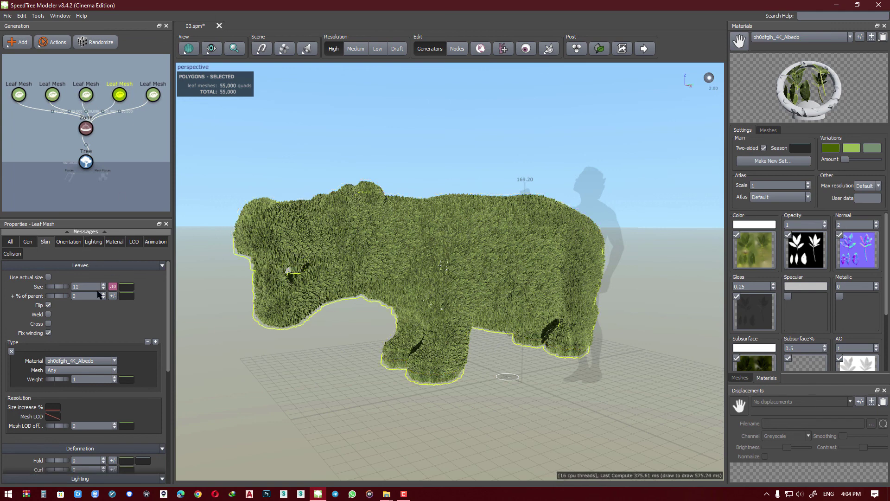
{"action": "left_click", "coordinate": [153, 95]}
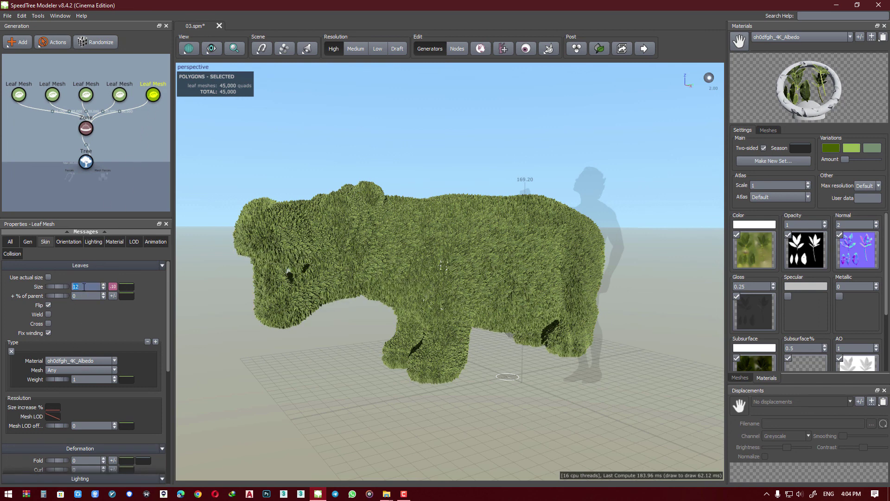
{"action": "left_click", "coordinate": [92, 94]}
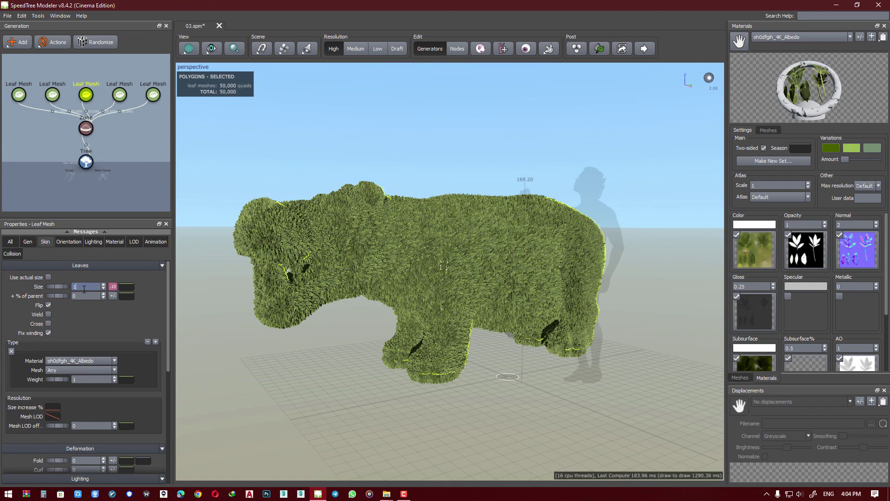
Step: Deselect the leaf mesh and save the hippo topiary as 03.spm
{"action": "left_click", "coordinate": [315, 342]}
{"action": "mouse_move", "coordinate": [326, 358]}
{"action": "left_mouse_down"}
{"action": "mouse_move", "coordinate": [388, 361]}
{"action": "mouse_move", "coordinate": [318, 350]}
{"action": "left_mouse_up"}
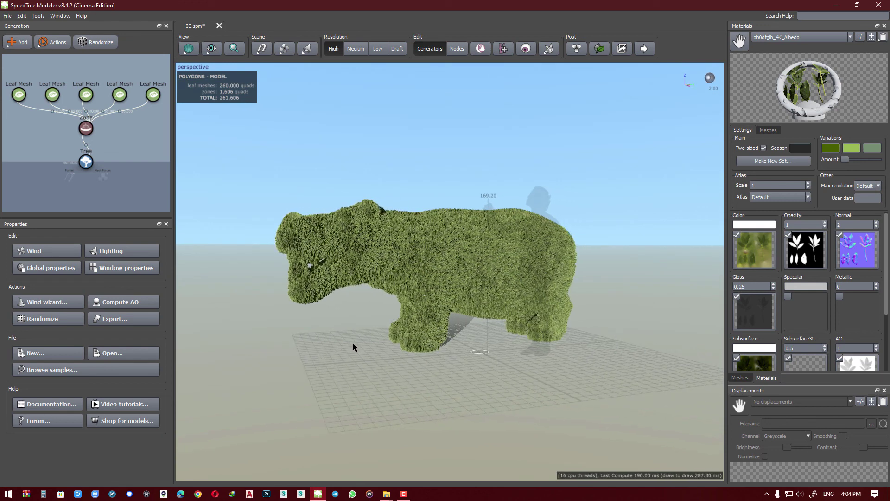
{"action": "key", "text": "ctrl+s"}
{"action": "left_click", "coordinate": [404, 493]}
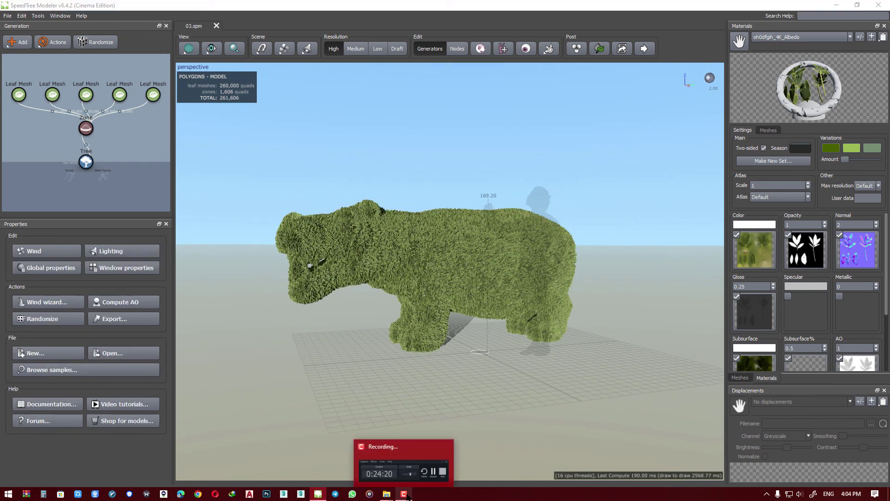